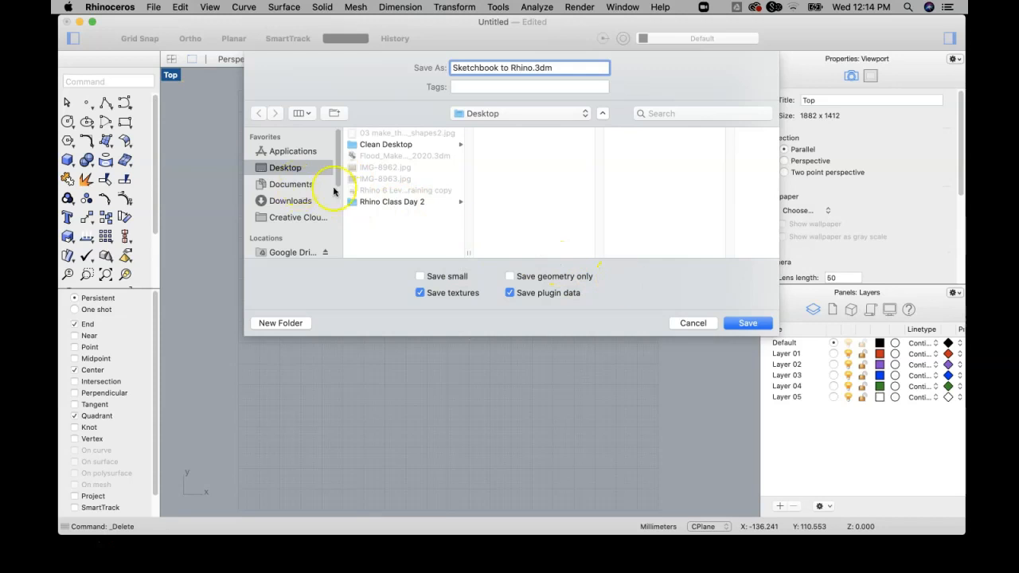
Step: Save the model on the Desktop as Sketchbook to Rhino.3dm
click(748, 323)
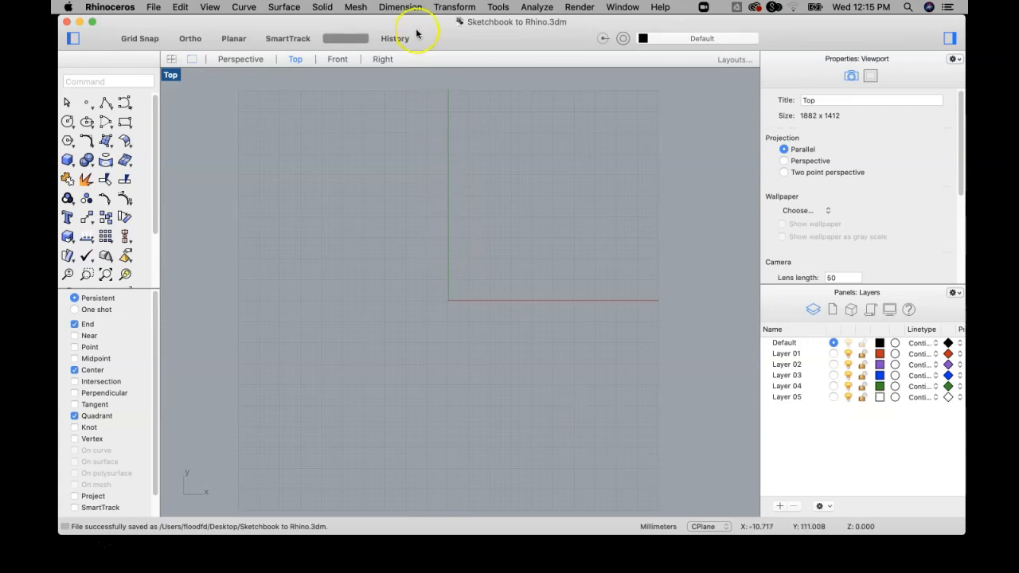
Step: Set the document's model units to inches and accept scaling the model to the new units
click(153, 7)
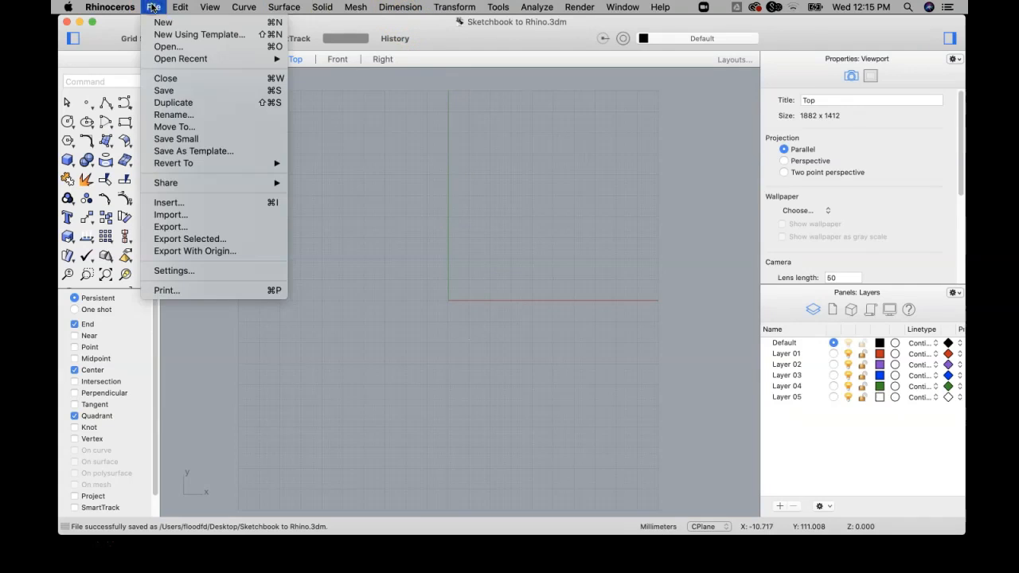
click(164, 271)
click(578, 272)
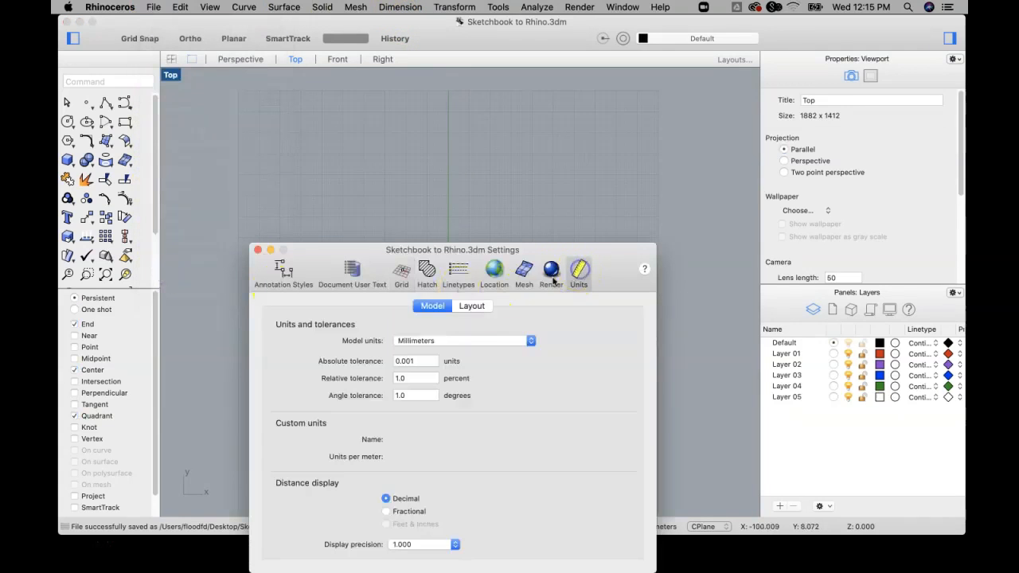
click(526, 342)
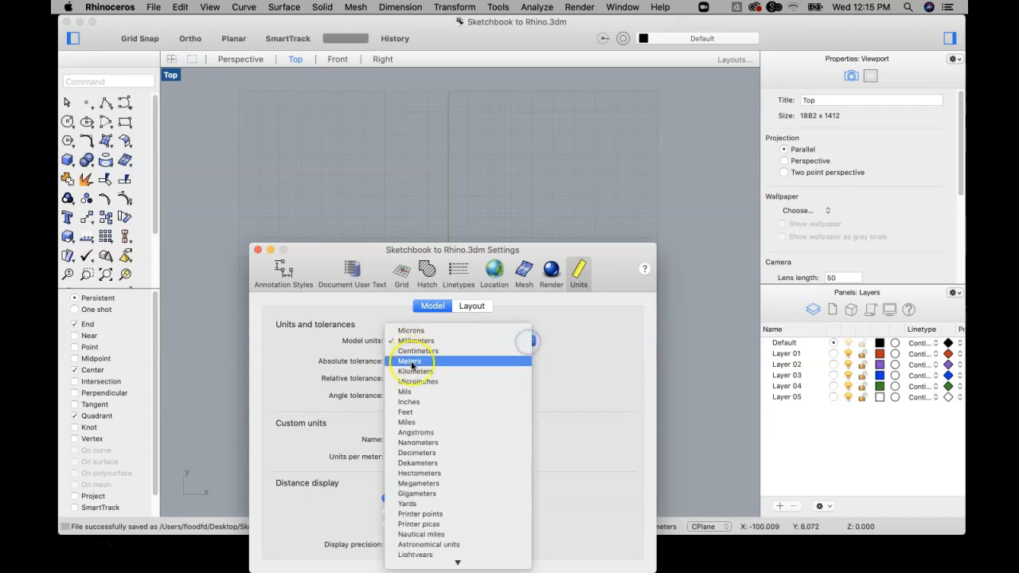
click(417, 402)
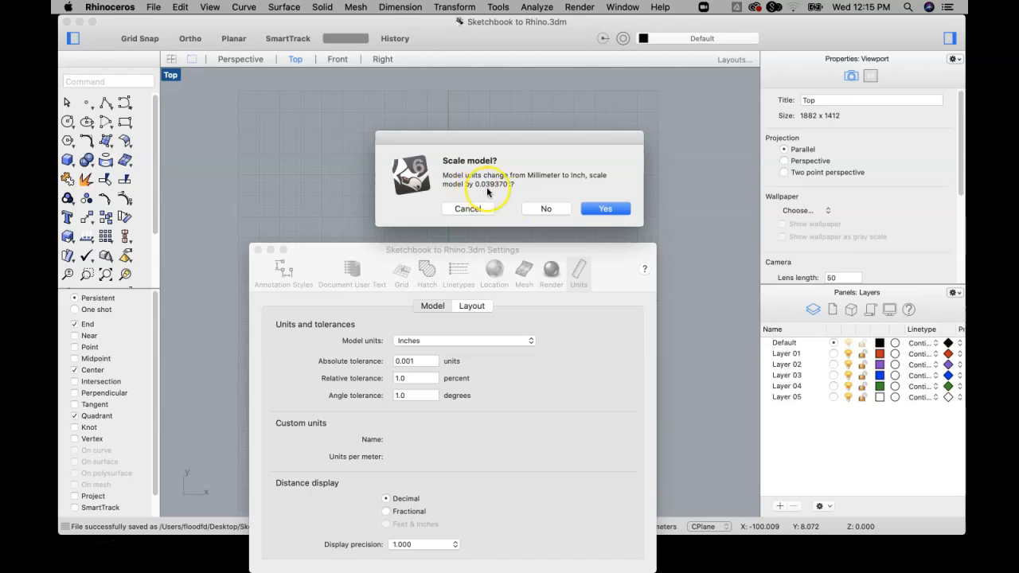
click(606, 209)
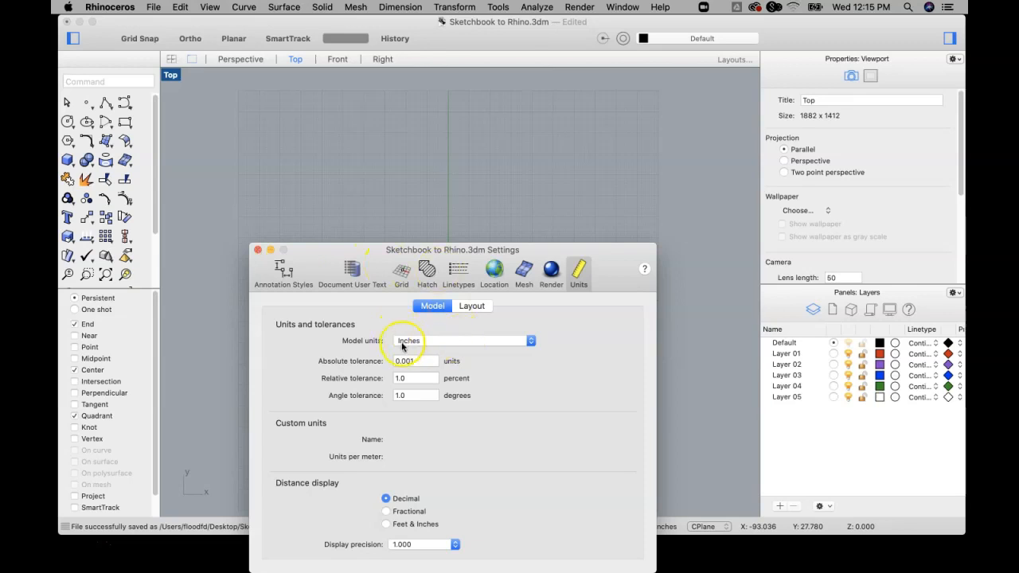
Step: Set the grid line count to 1000 for all viewports and close the document settings
click(406, 271)
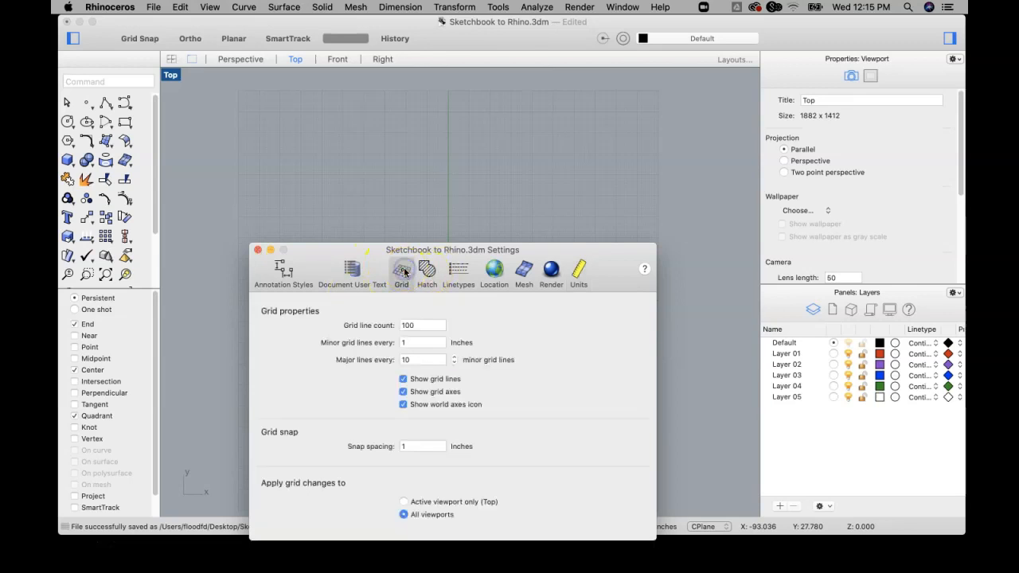
click(420, 325)
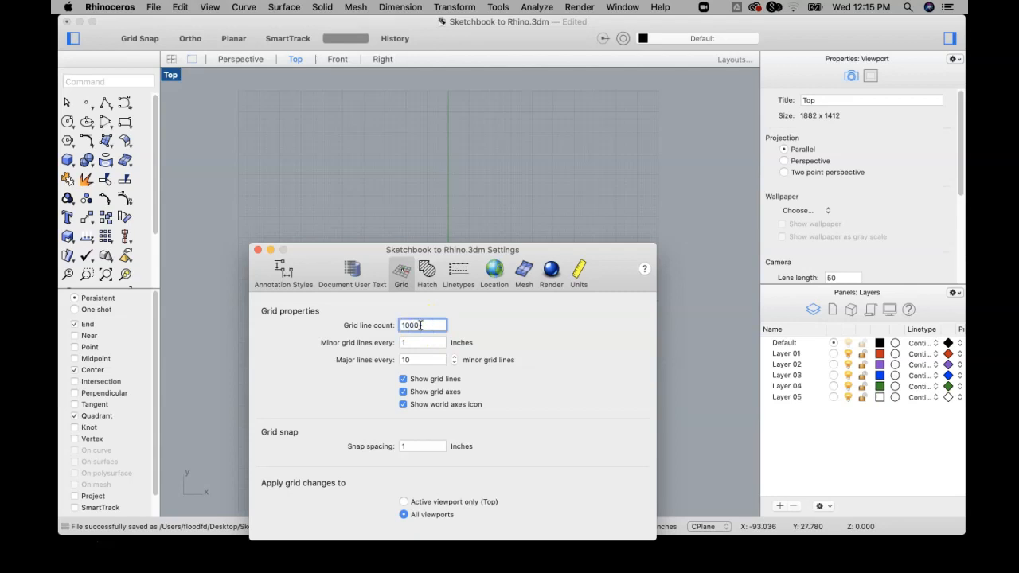
key(Return)
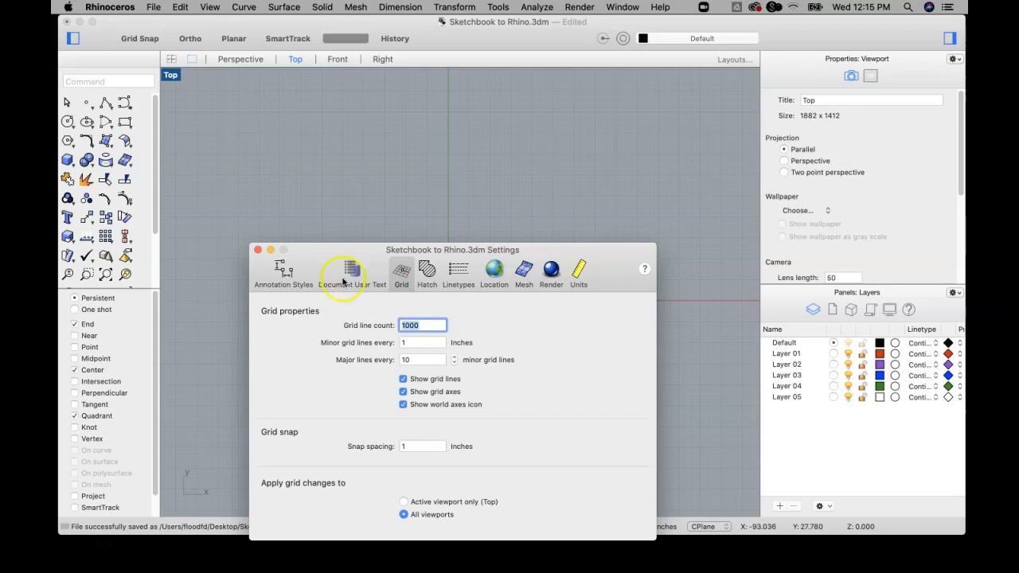
click(257, 250)
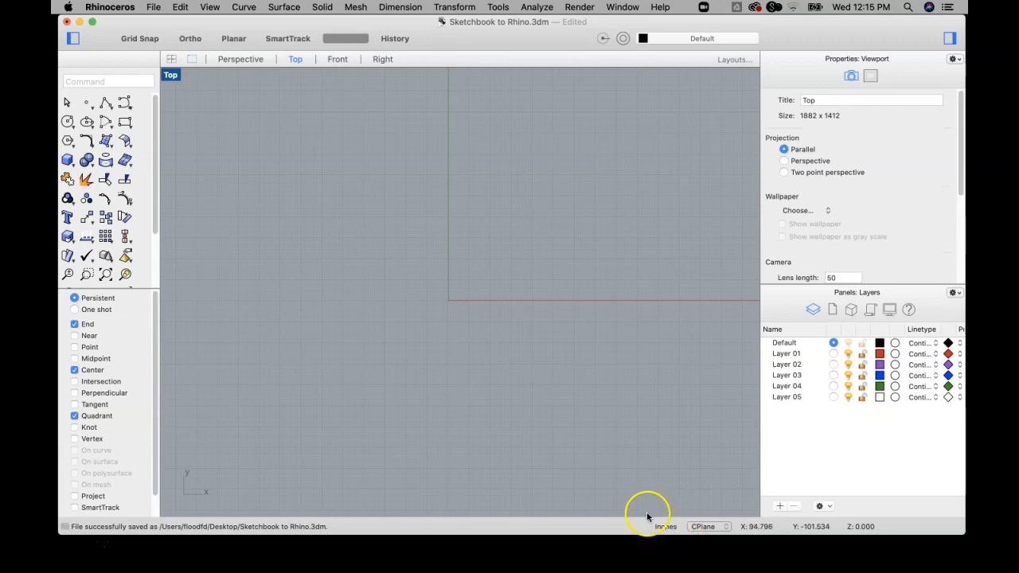
scroll(460, 253, down, 6)
right_drag(481, 243, 446, 264)
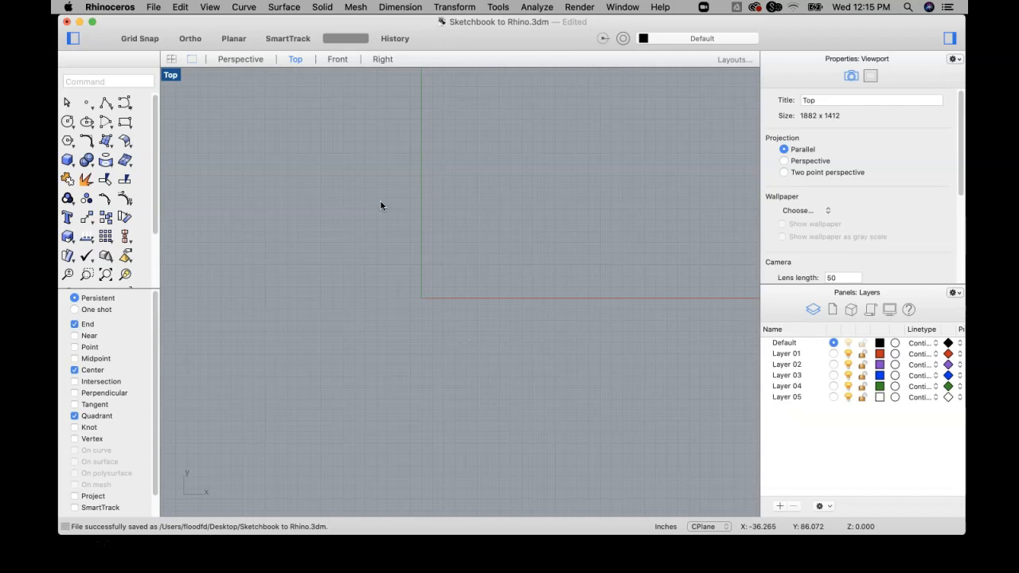
Step: Switch to the desktop, examine the sketch photo IMG-8962.jpg and its ruler in Preview, and return to Rhino
click(80, 22)
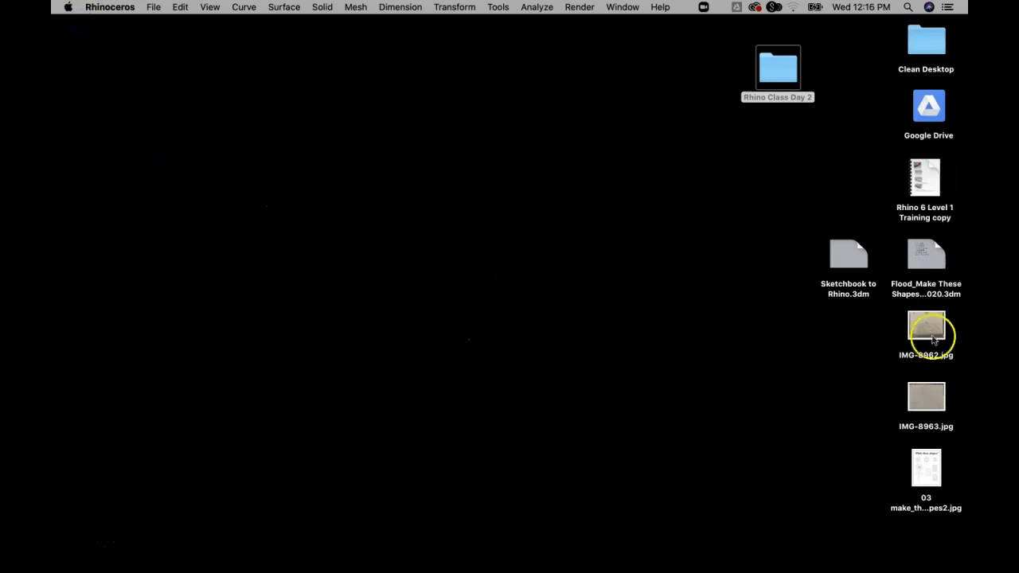
double_click(928, 326)
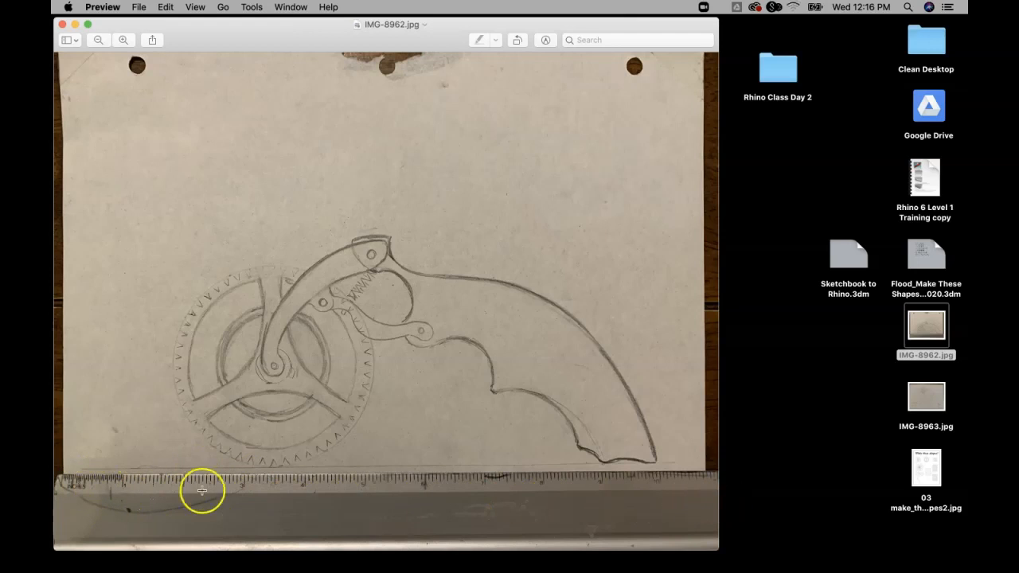
click(60, 24)
mouse_move(776, 557)
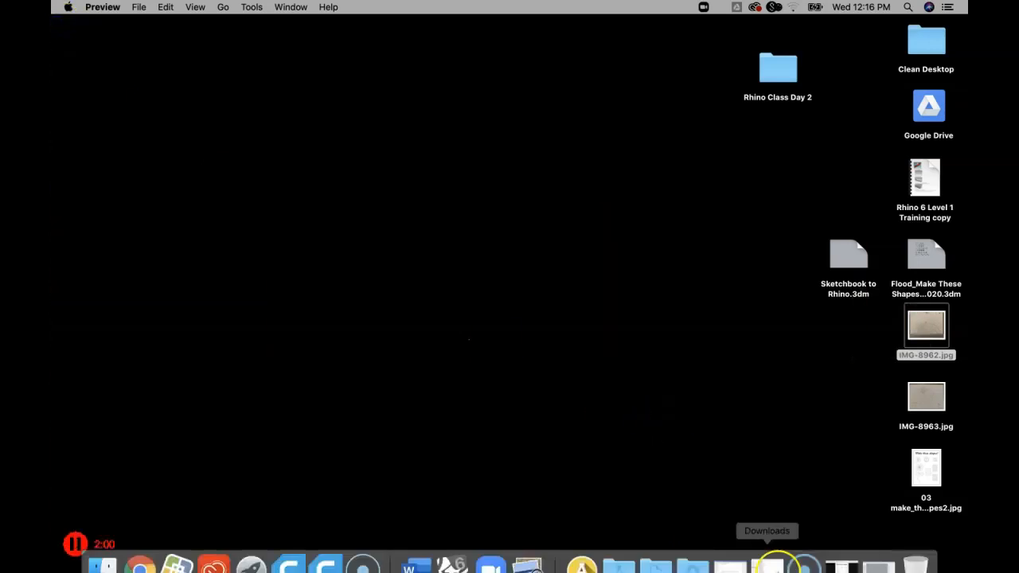
click(873, 555)
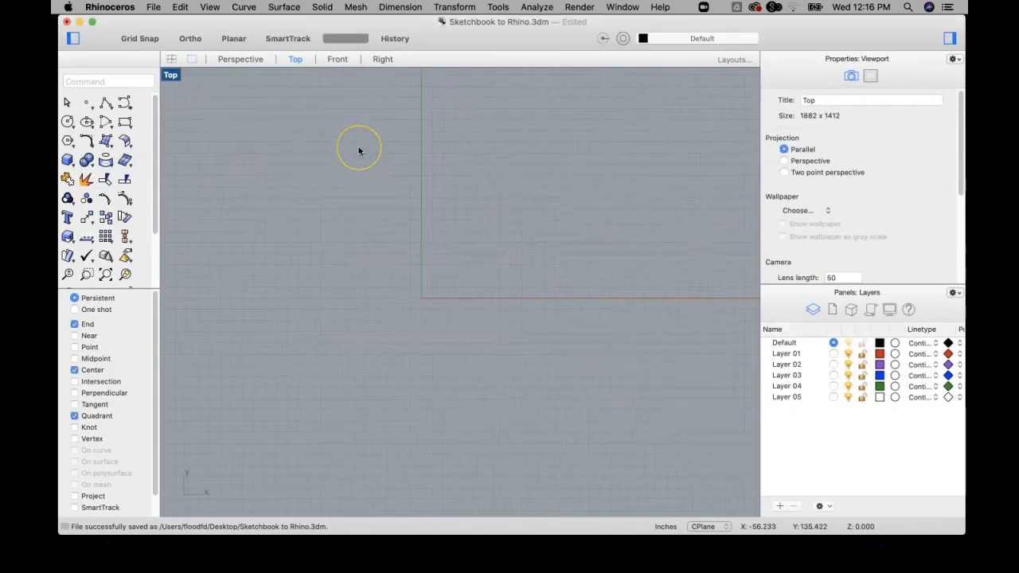
Step: Insert IMG-8962.jpg with the Picture command in the Top view, its lower edge near the x-axis and starting just before the origin
text(Picture)
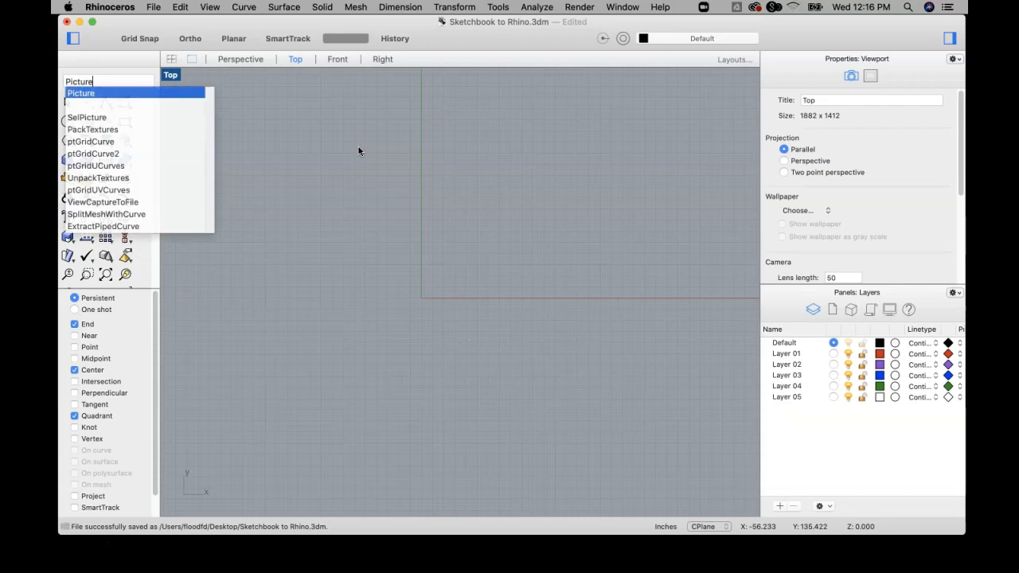
key(Return)
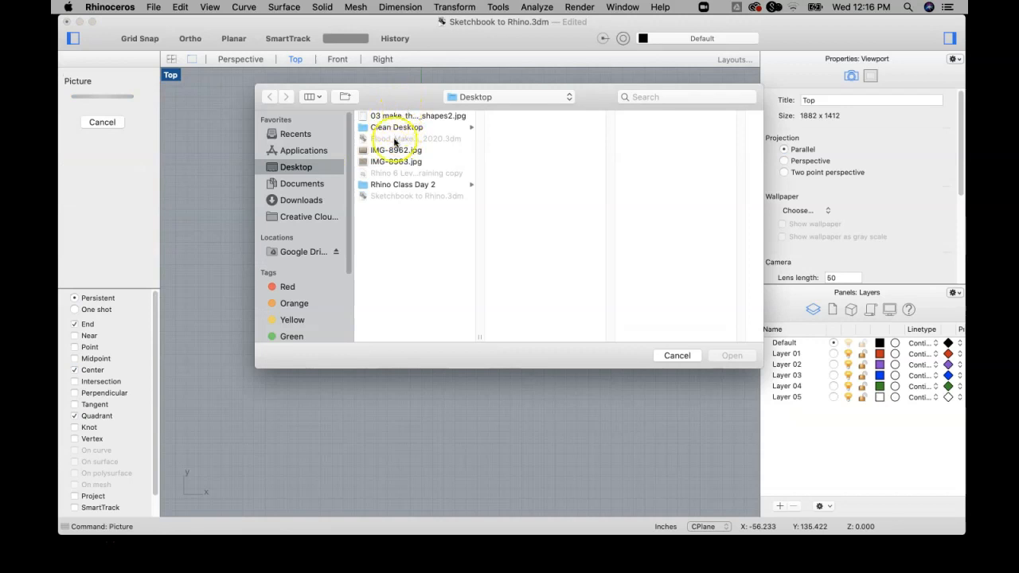
click(395, 150)
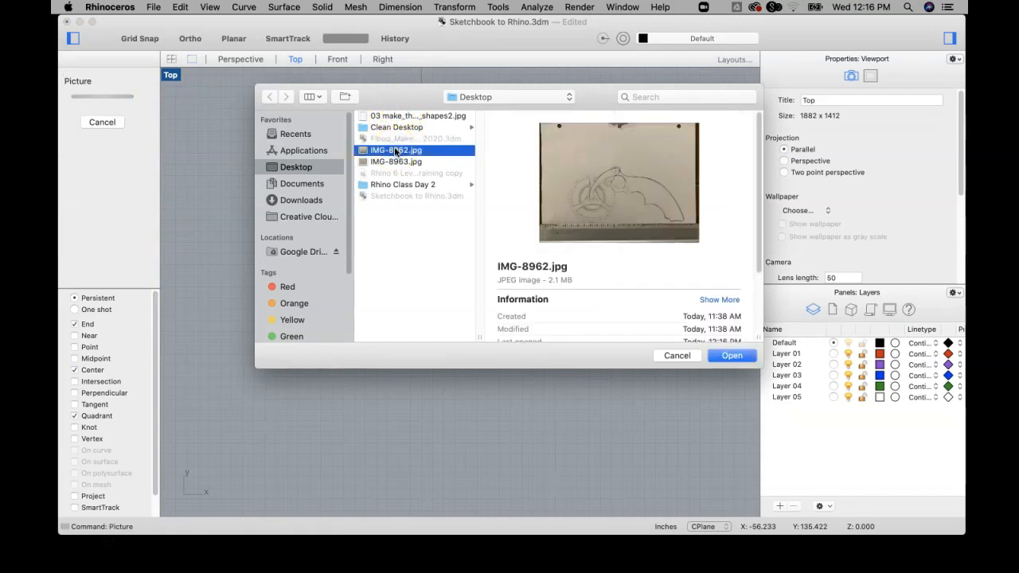
click(732, 357)
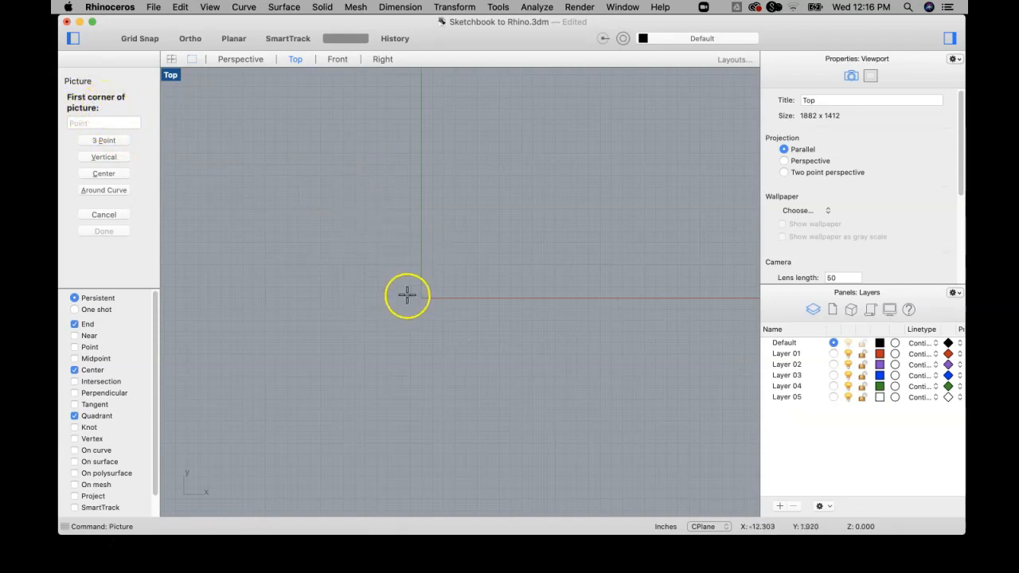
click(383, 300)
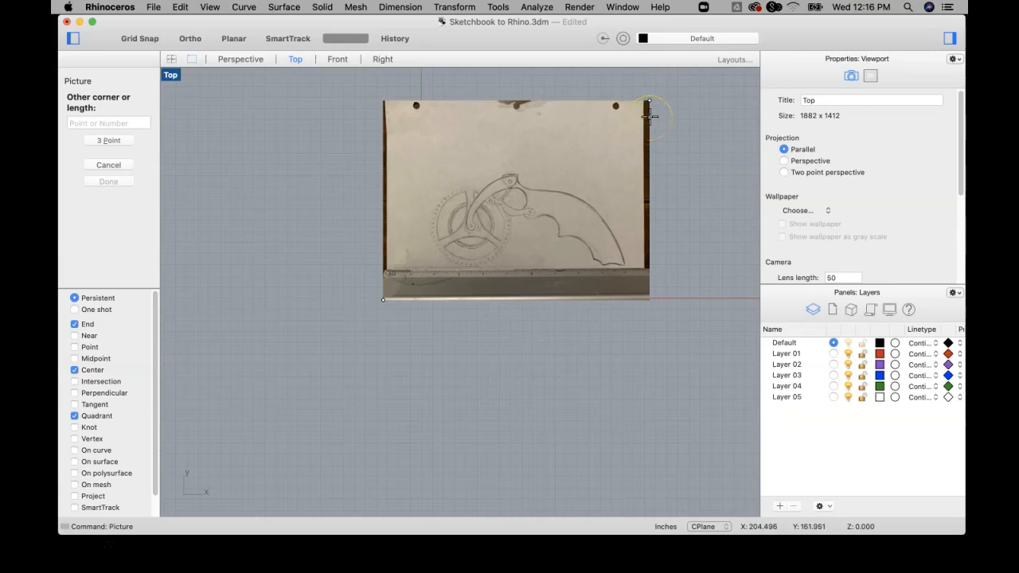
click(649, 117)
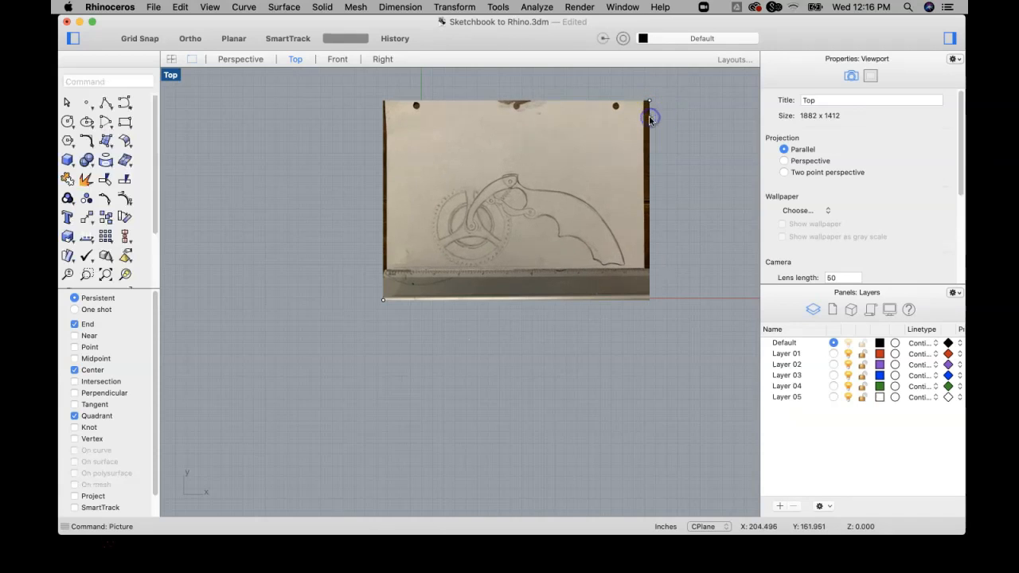
right_drag(600, 220, 544, 283)
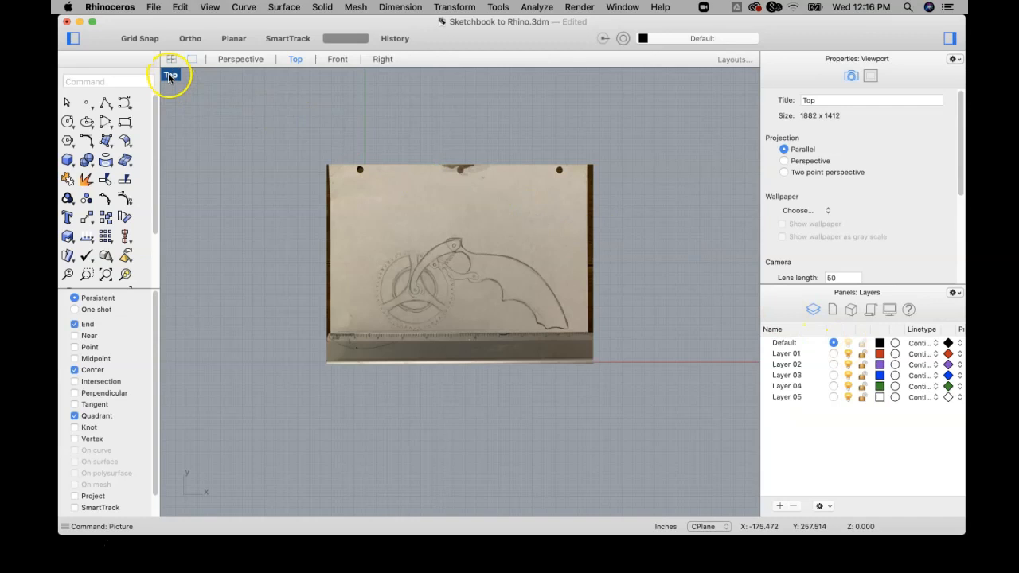
Step: Select the placed picture and examine it as a flat surface in the four-view layout and the maximised Perspective viewport
click(461, 218)
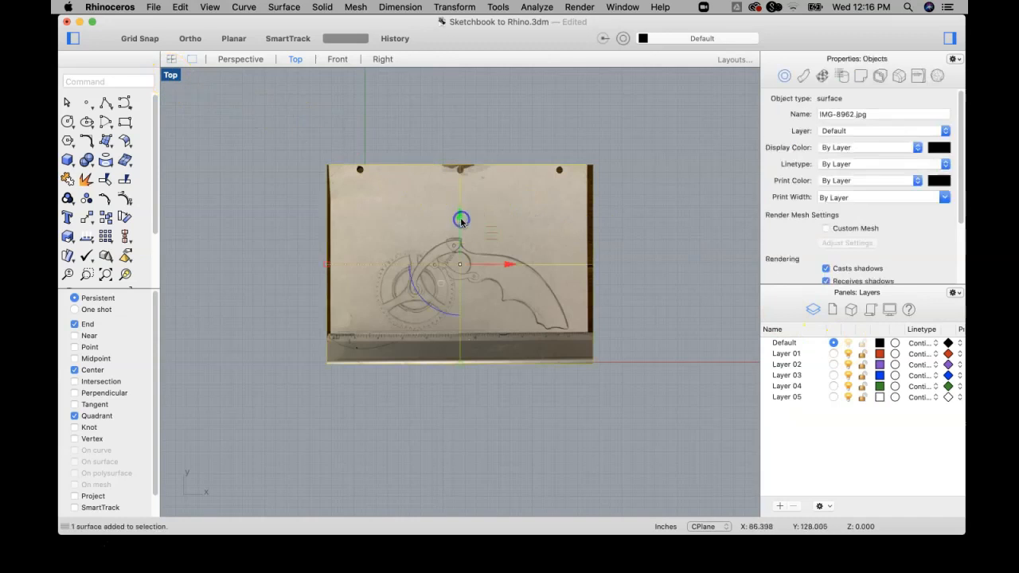
double_click(172, 75)
right_drag(484, 171, 689, 142)
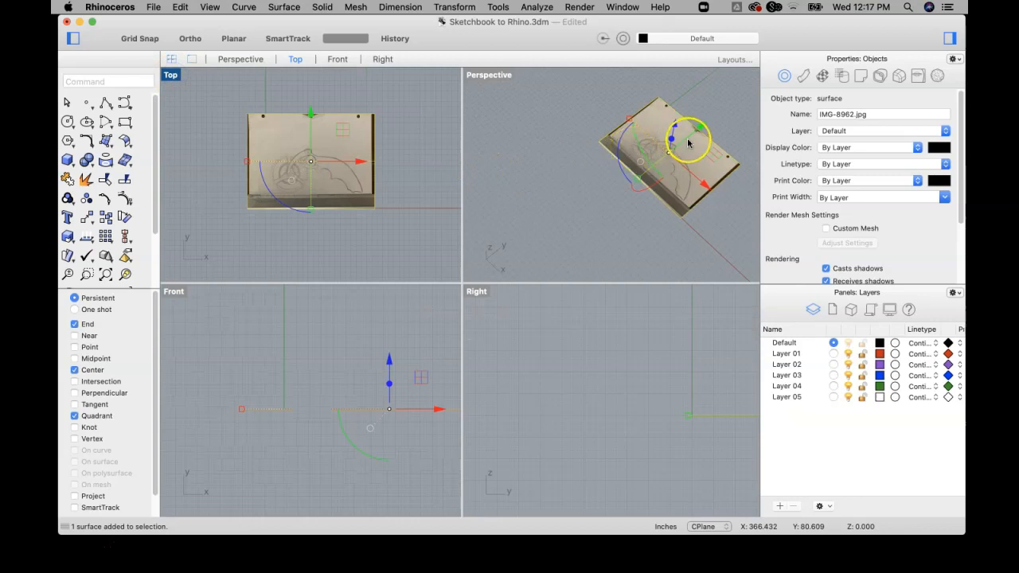
scroll(688, 142, up, 3)
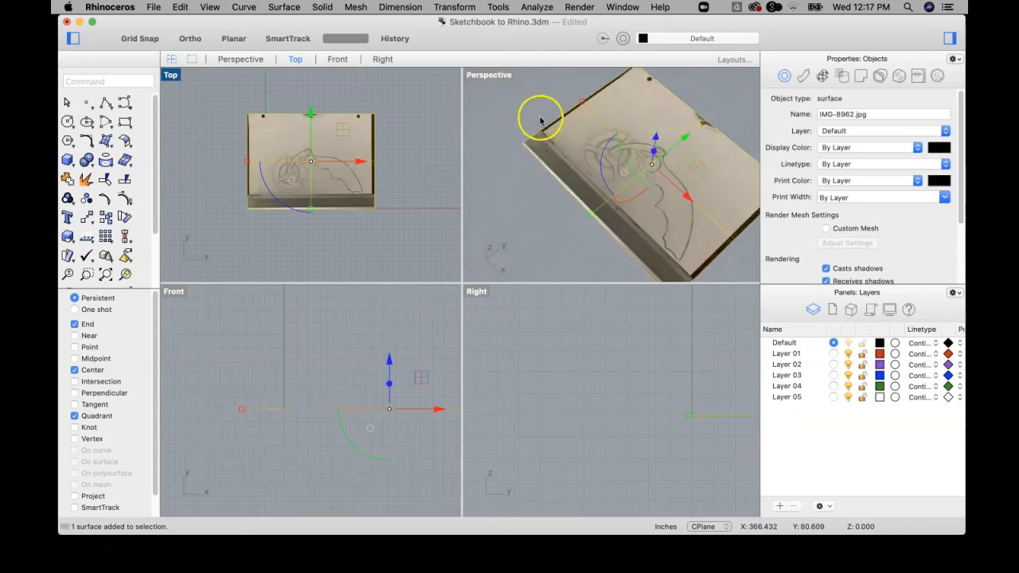
double_click(481, 75)
right_drag(561, 309, 583, 305)
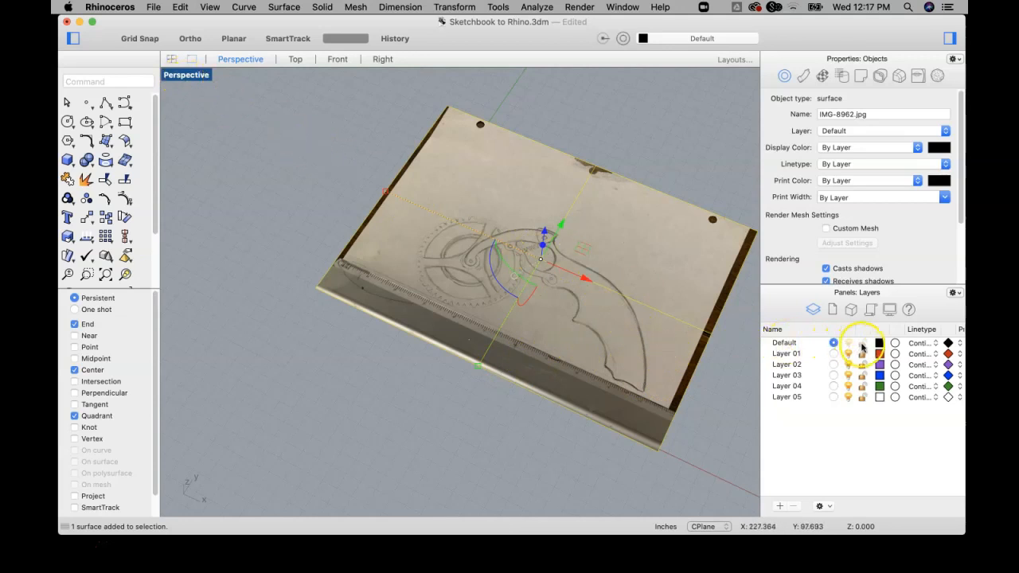
Step: Rename the Default layer as "surface picture"
click(784, 344)
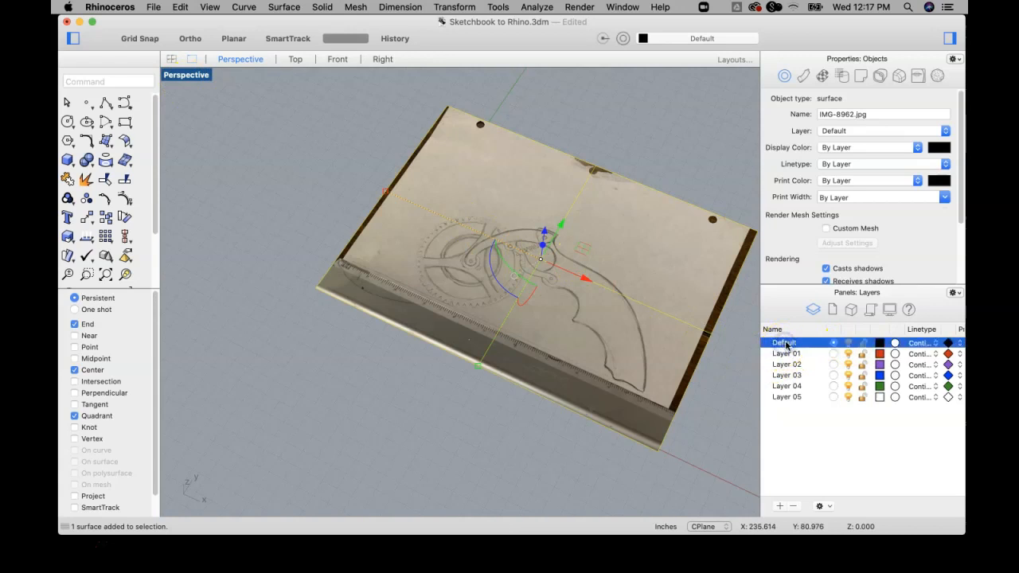
click(785, 343)
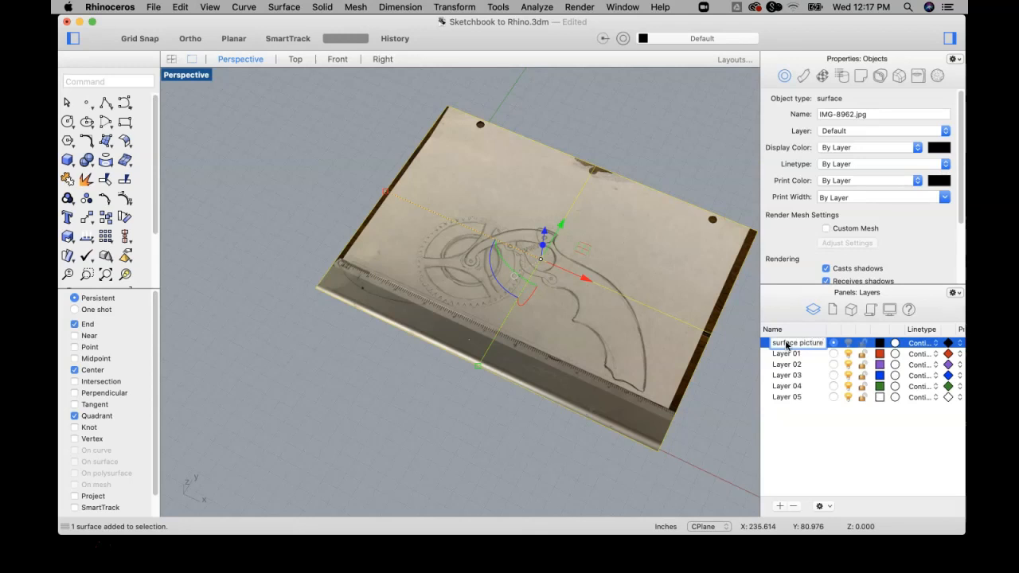
key(Return)
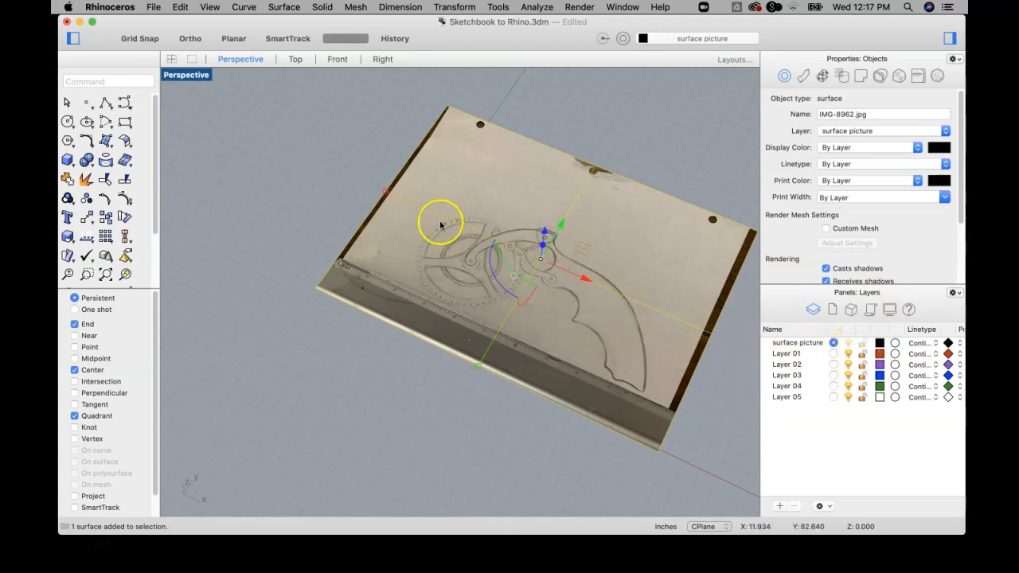
Step: Return to the maximised Top viewport and frame the whole sketch picture in it
double_click(186, 75)
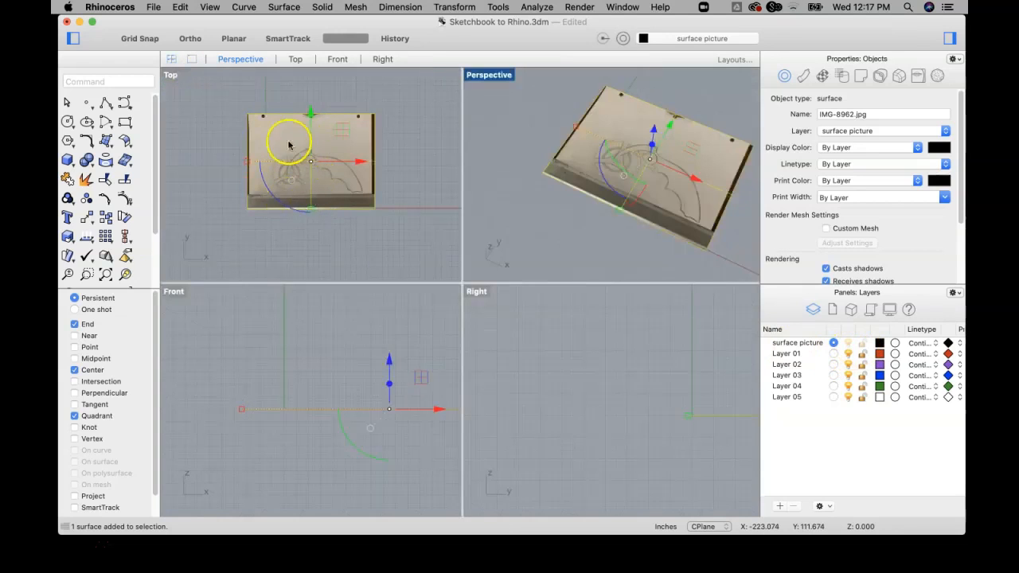
double_click(173, 74)
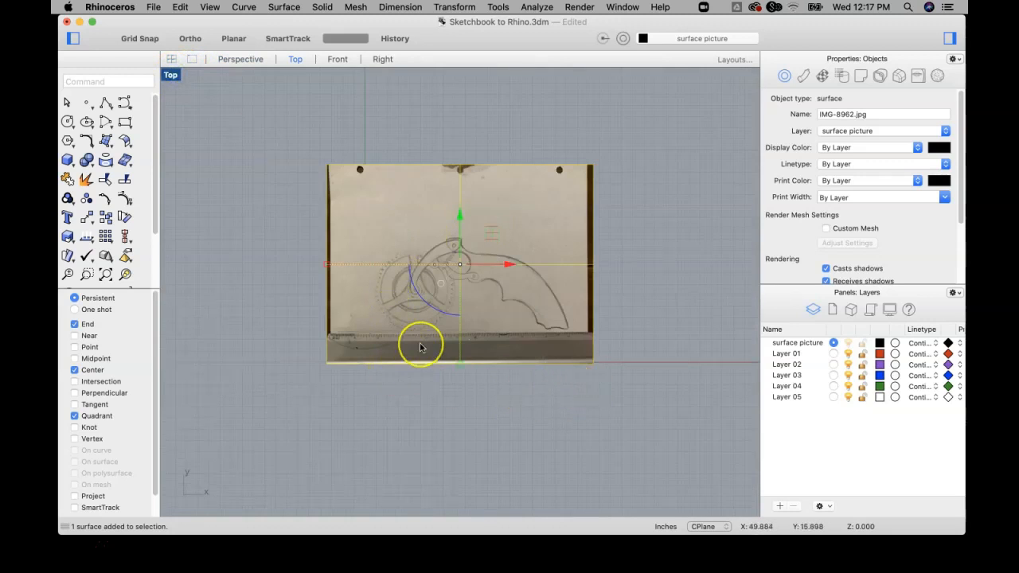
scroll(420, 347, up, 3)
scroll(585, 428, down, 3)
right_drag(586, 424, 515, 420)
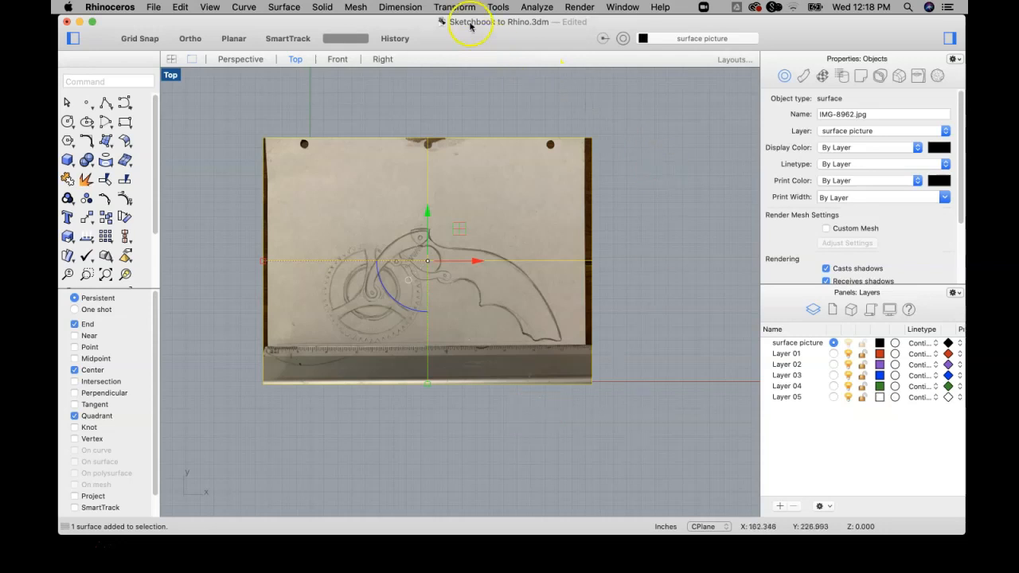
Step: Start a Scale 2-D of the sketch picture with its base point at the zero end of the photographed ruler's inch scale
click(623, 170)
click(443, 203)
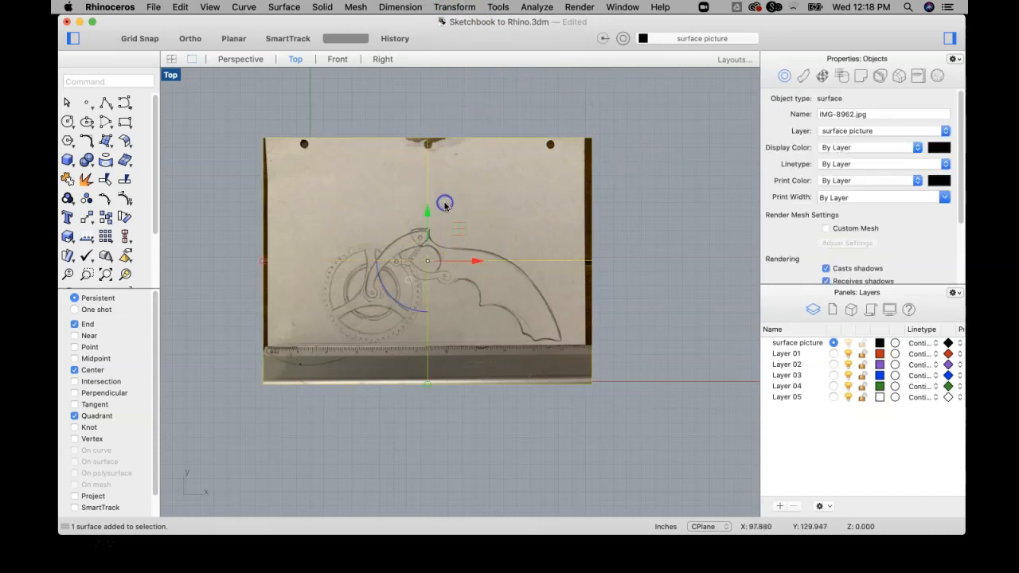
click(456, 8)
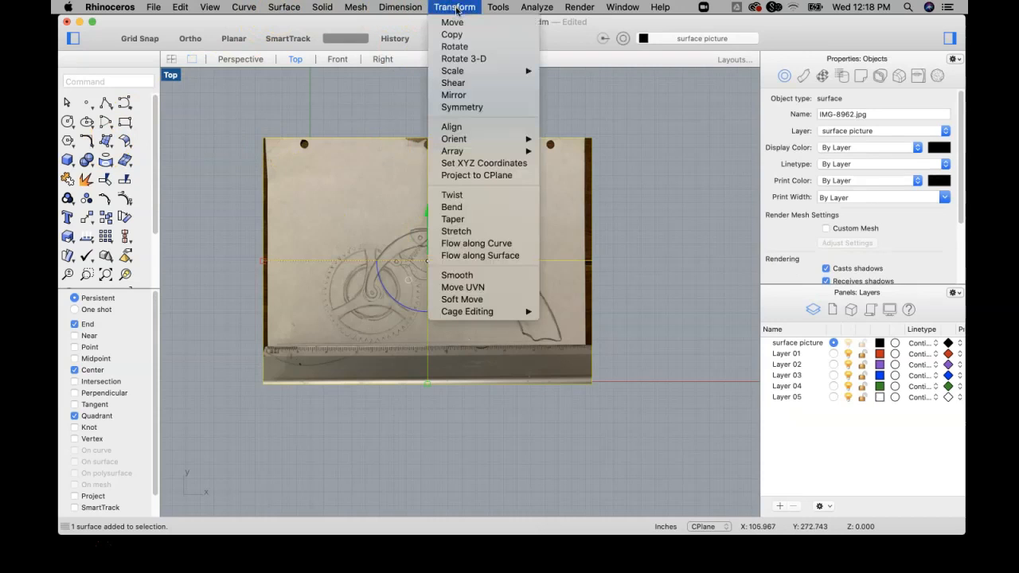
mouse_move(470, 71)
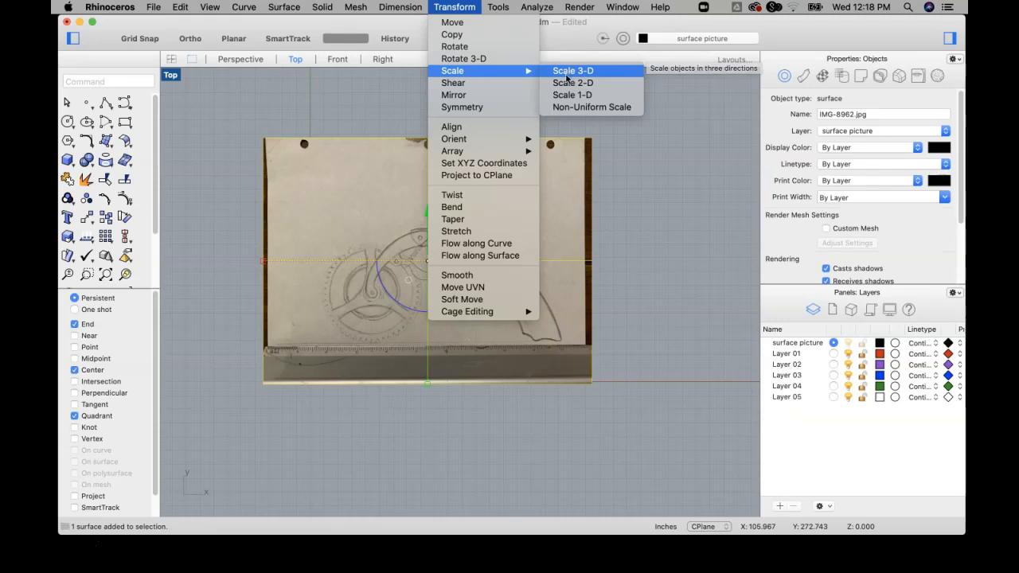
click(567, 83)
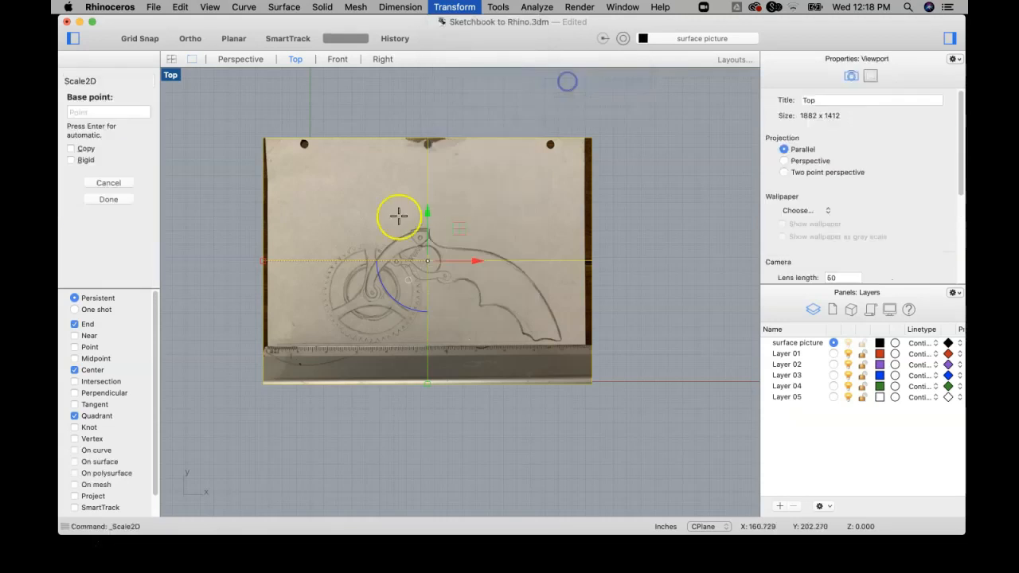
scroll(254, 352, up, 6)
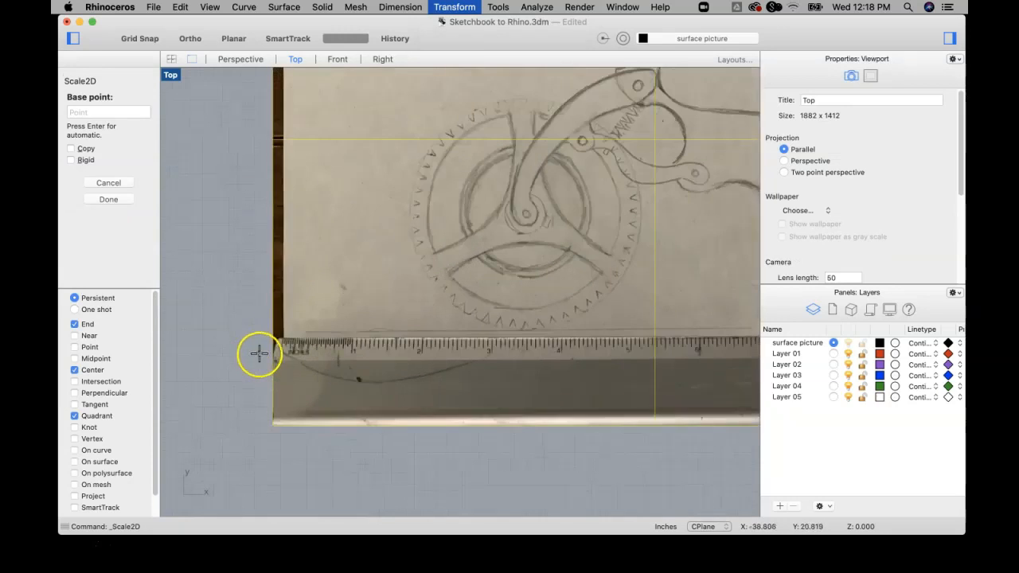
scroll(291, 351, up, 2)
scroll(273, 318, up, 2)
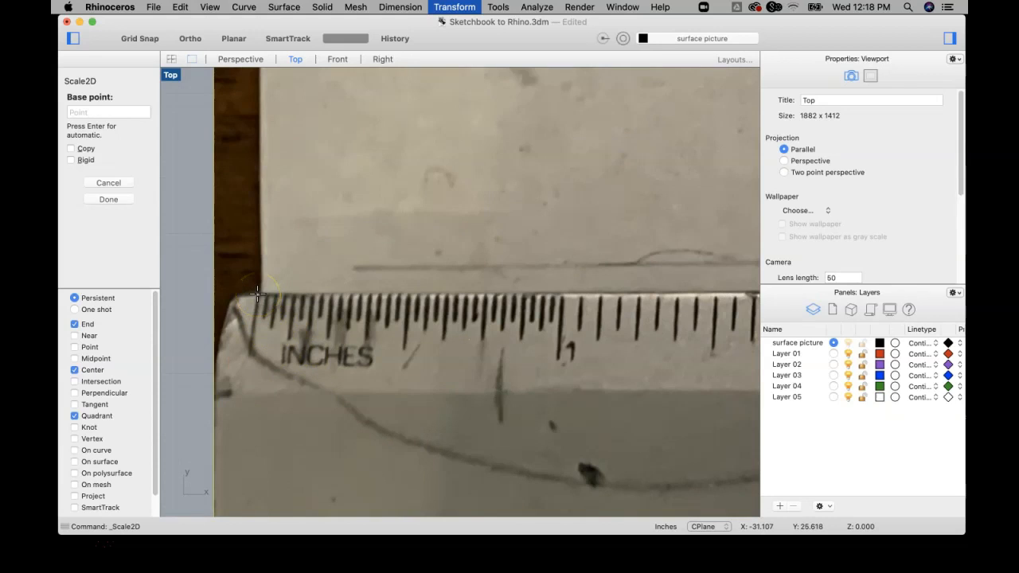
click(257, 294)
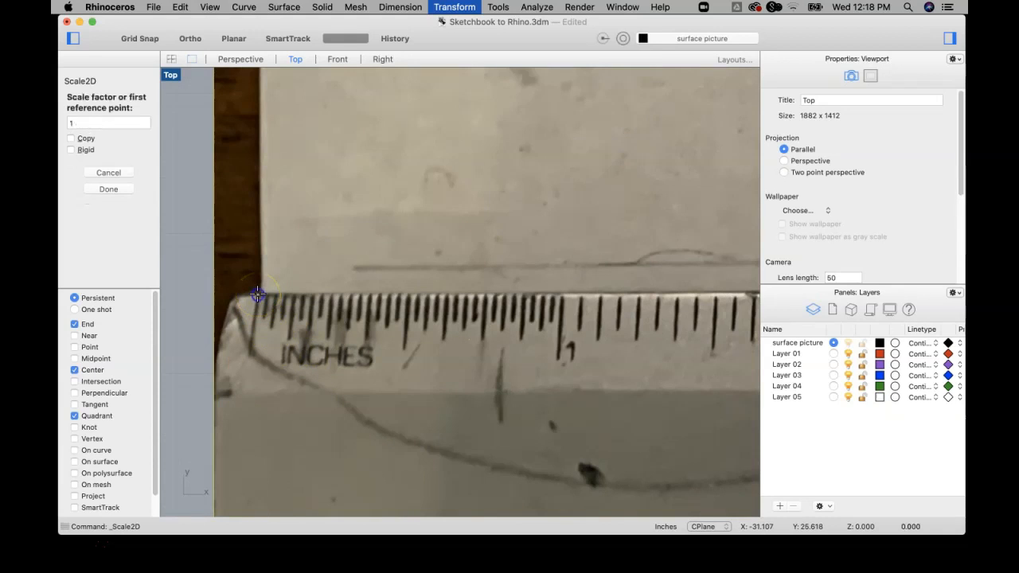
Step: Set the first scale reference point at the 10-inch mark on the photographed ruler's upper edge
scroll(310, 313, down, 5)
scroll(429, 326, down, 3)
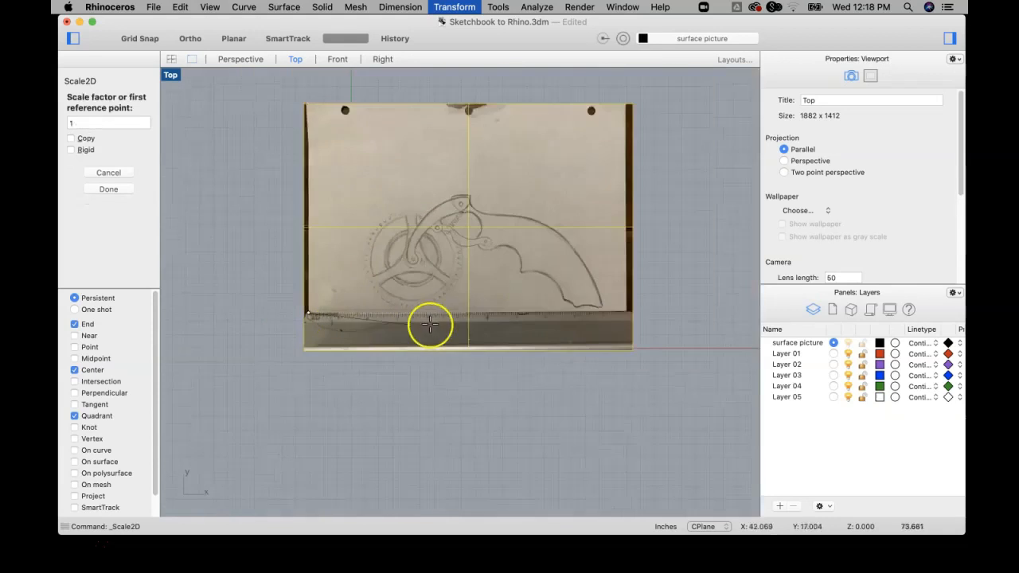
scroll(613, 318, up, 6)
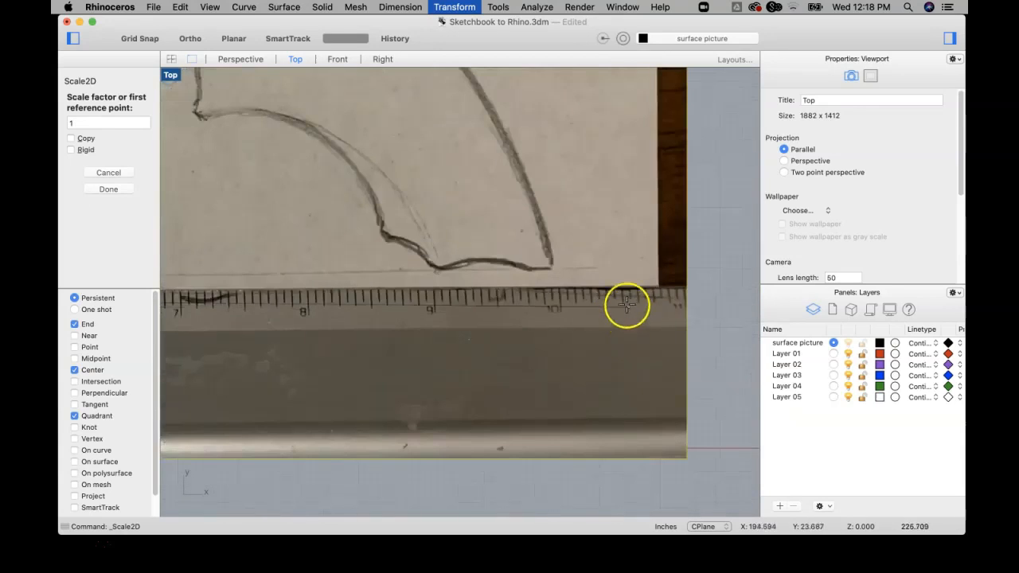
scroll(621, 300, up, 3)
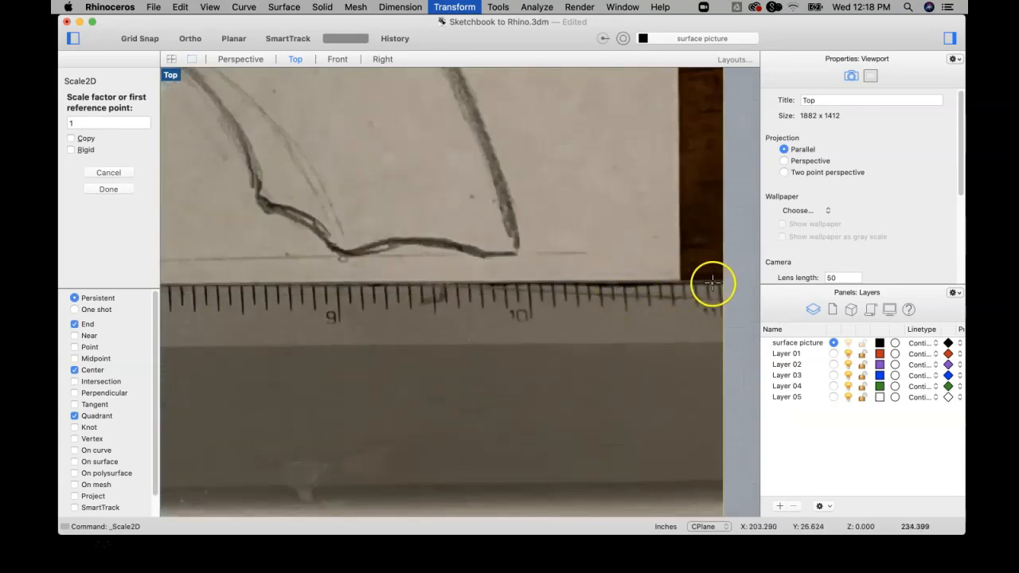
scroll(530, 280, up, 2)
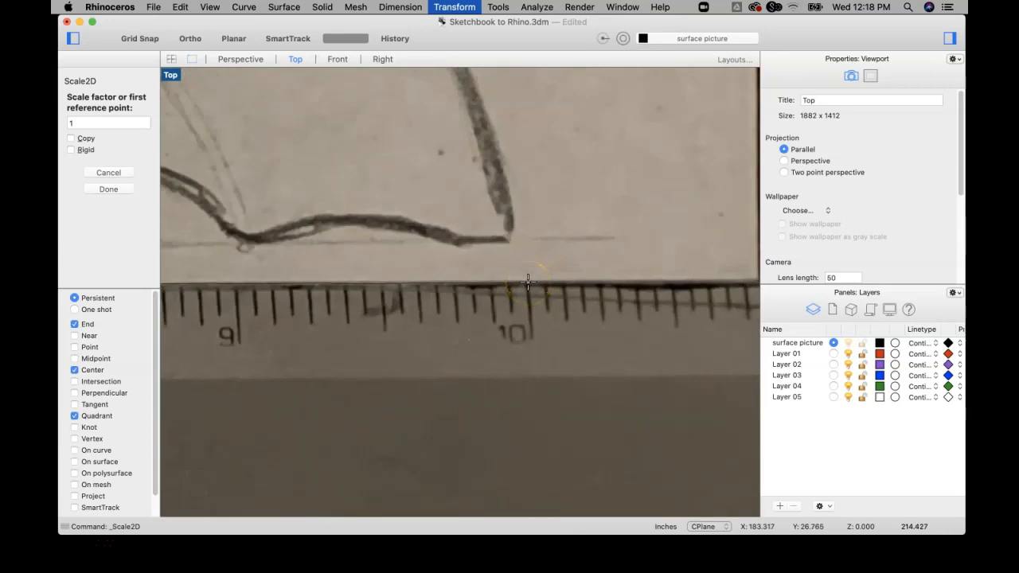
click(528, 282)
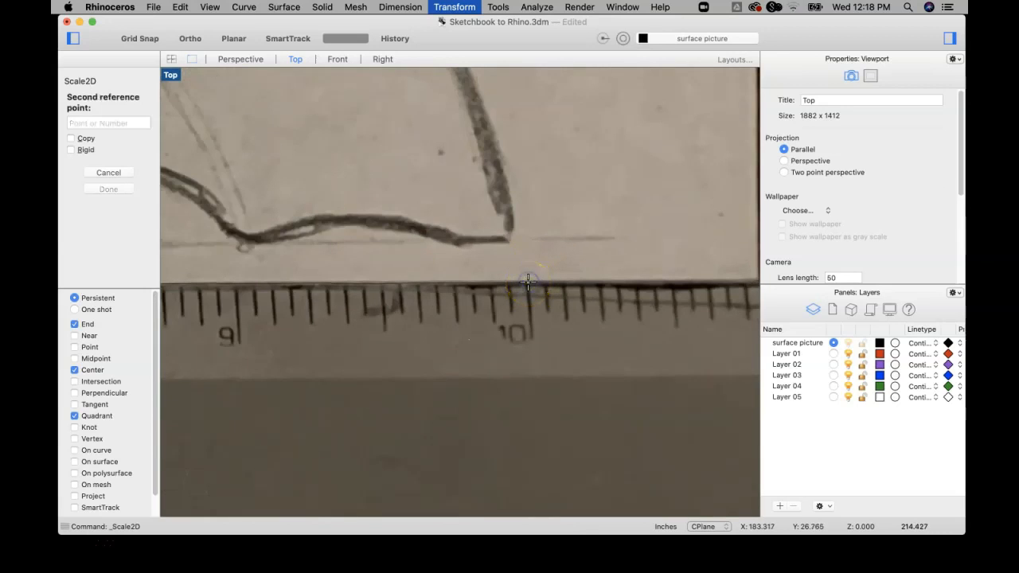
Step: Complete the two-dimensional scaling by setting the second reference distance to 10 inches
scroll(527, 280, down, 3)
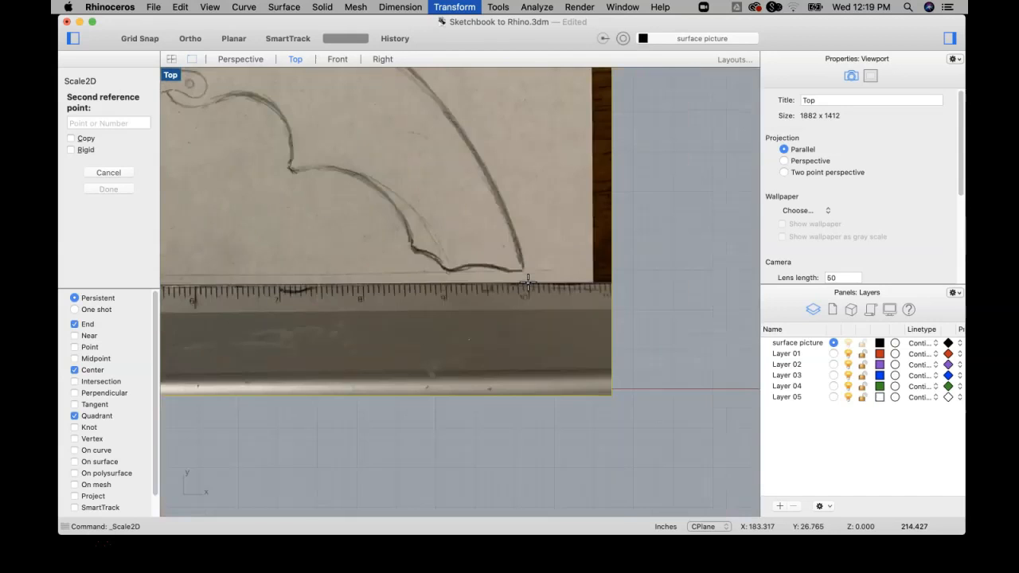
scroll(527, 280, down, 5)
scroll(557, 281, up, 3)
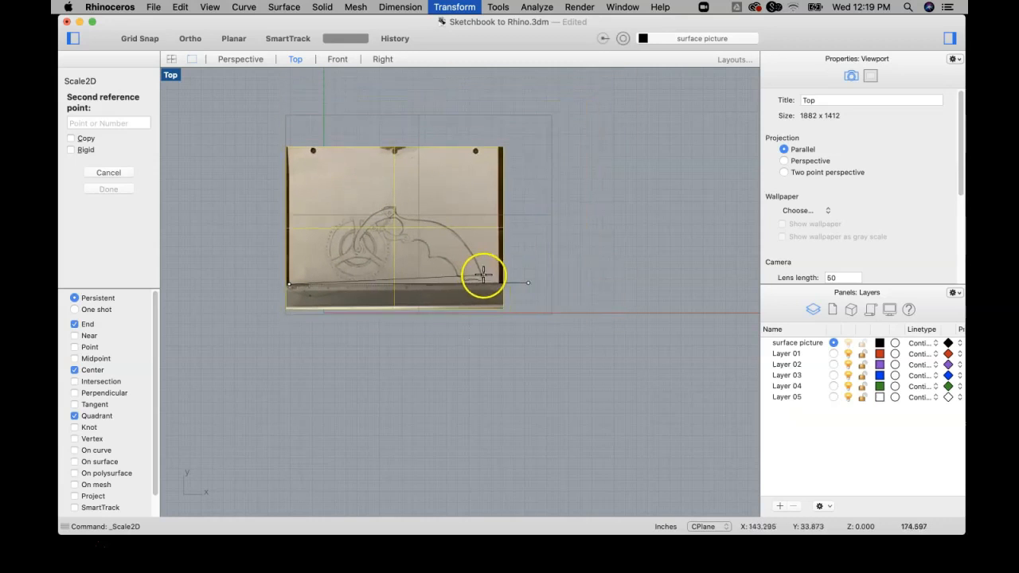
scroll(483, 274, up, 3)
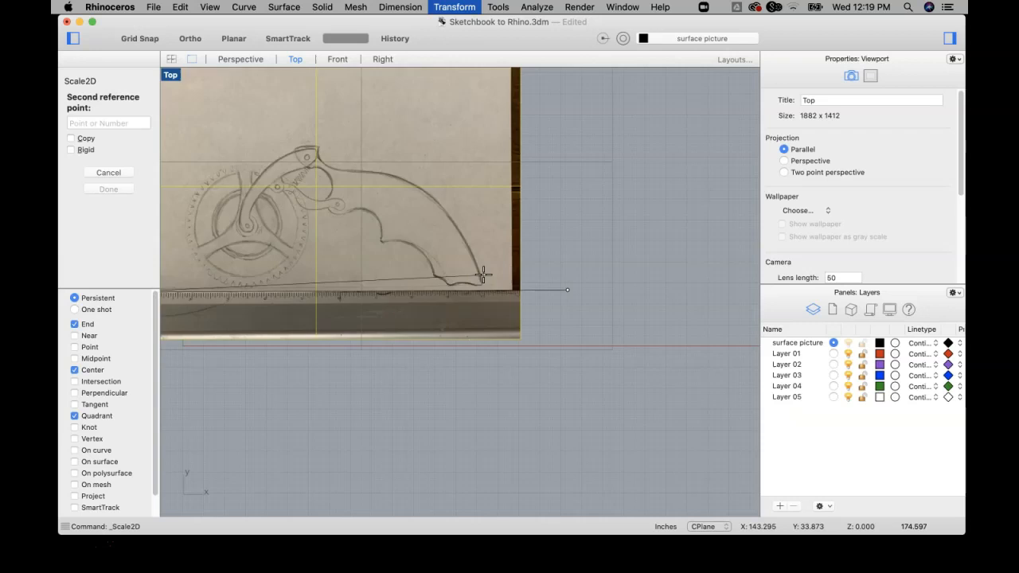
text(10)
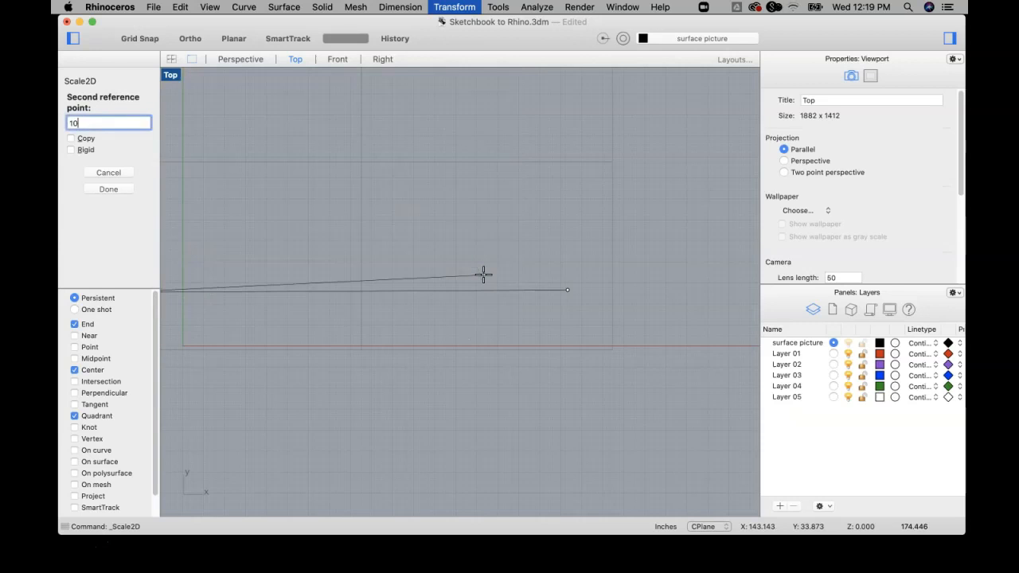
key(Return)
scroll(507, 348, down, 10)
scroll(414, 349, up, 8)
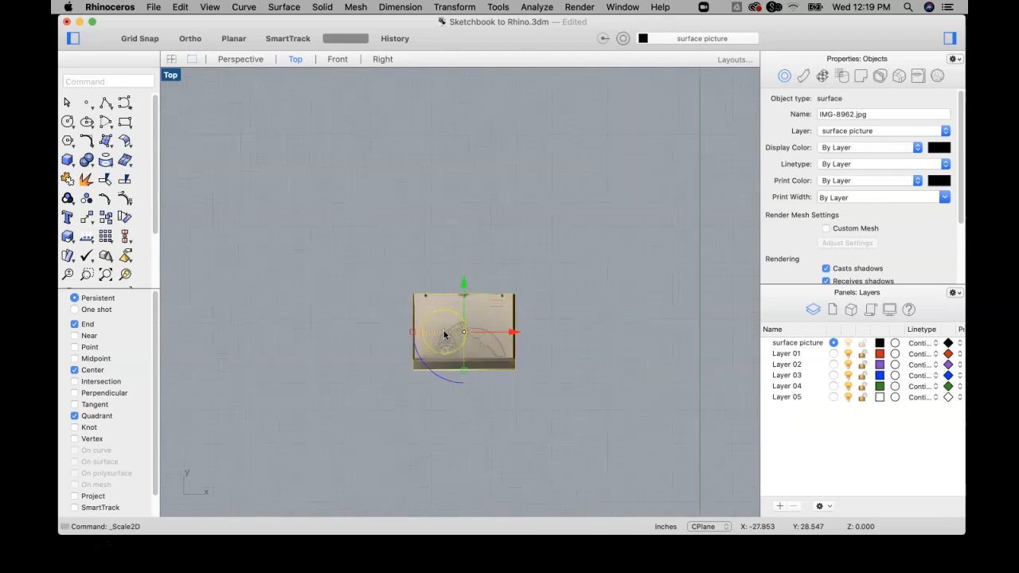
scroll(444, 334, up, 15)
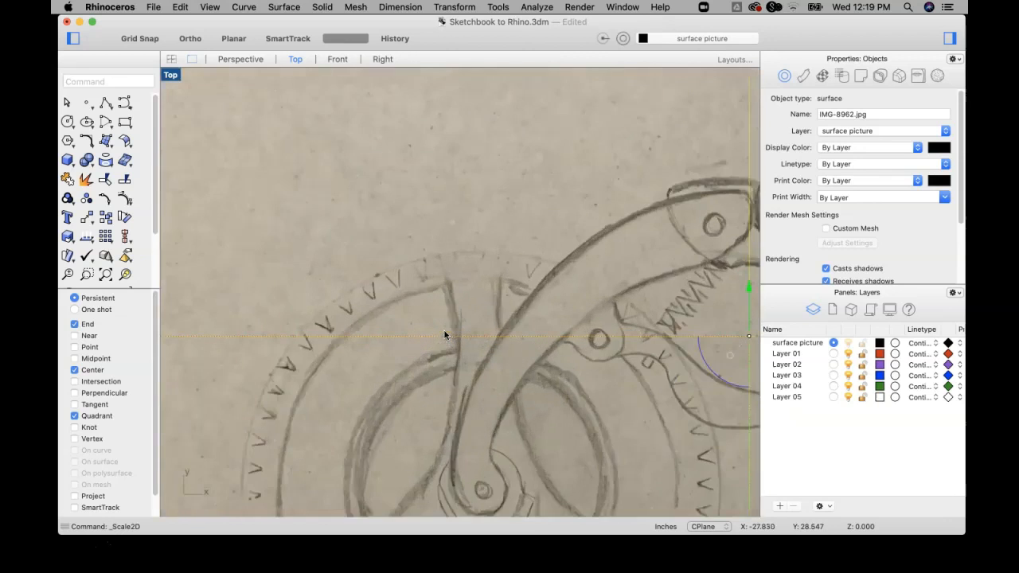
scroll(444, 334, down, 12)
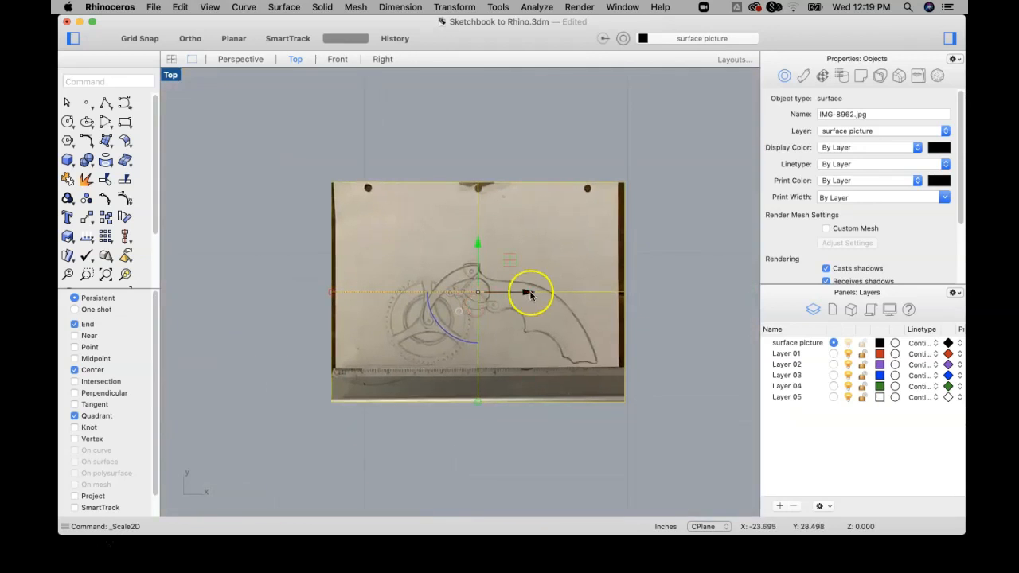
scroll(531, 319, up, 3)
scroll(528, 320, down, 3)
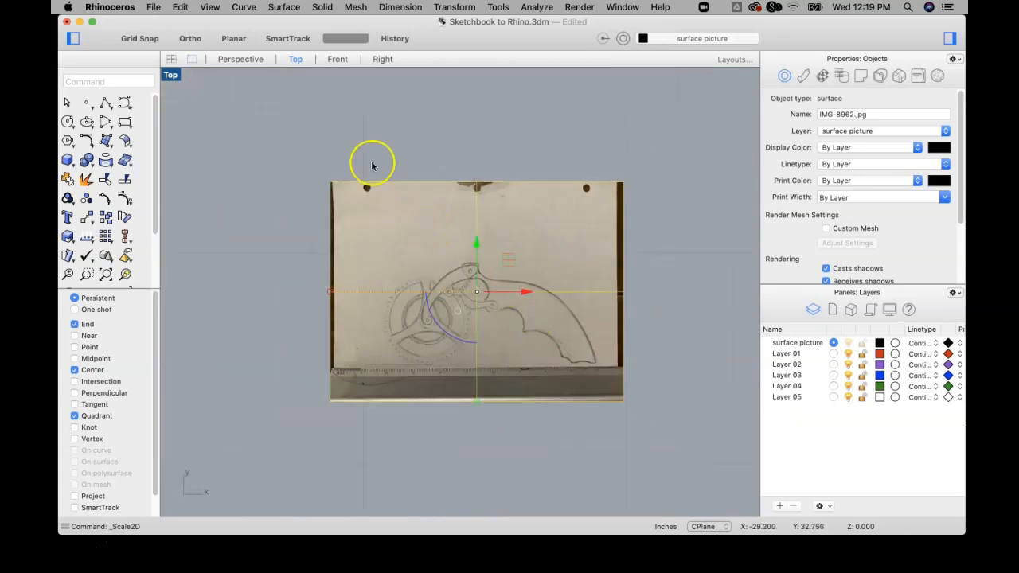
Step: Add a linear dimension between the ruler's 1-inch and 2-inch marks, placing the dimension line just below the picture
click(390, 9)
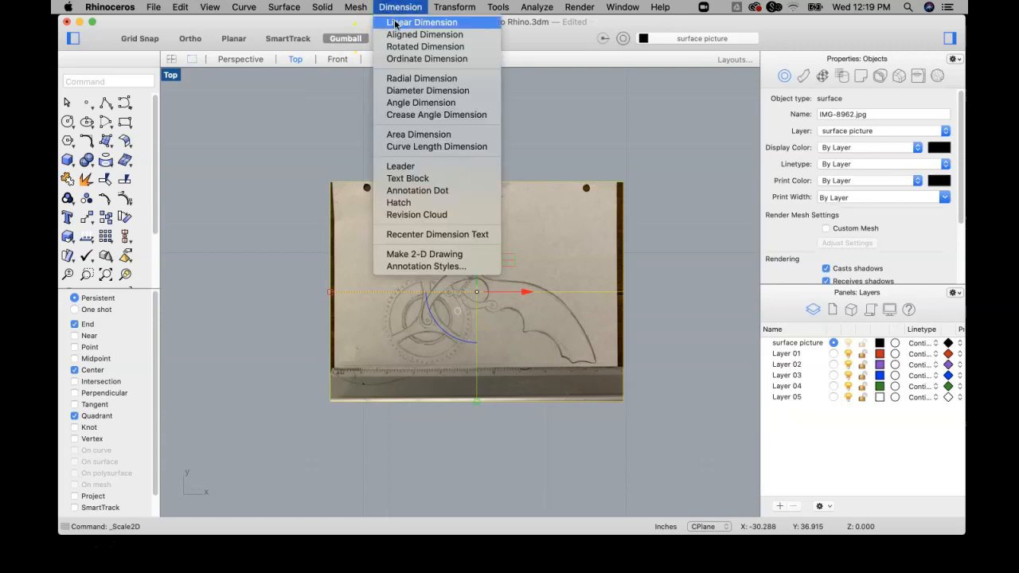
click(396, 24)
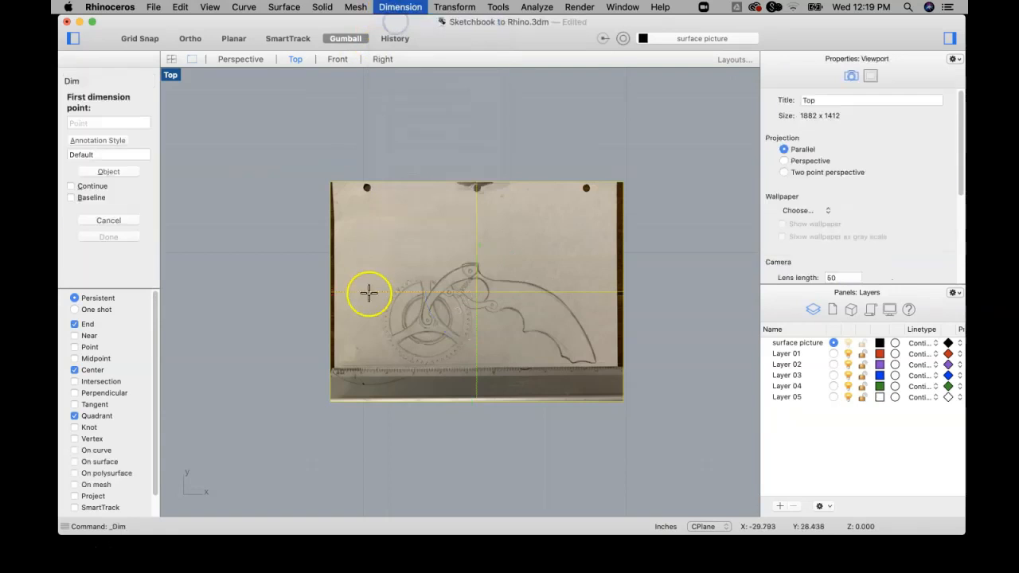
scroll(331, 392, up, 5)
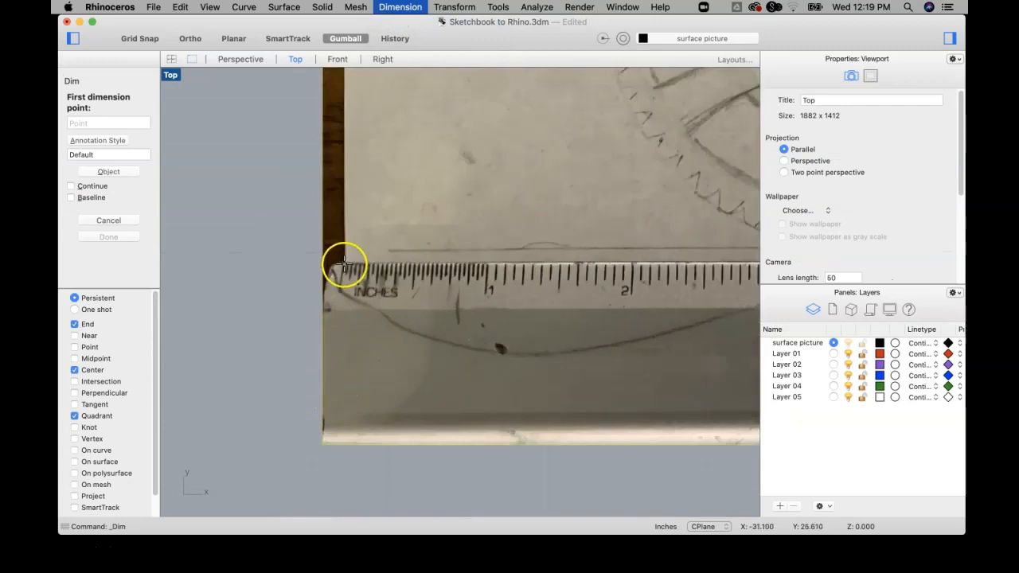
scroll(500, 291, down, 6)
right_drag(520, 297, 339, 311)
scroll(328, 297, up, 4)
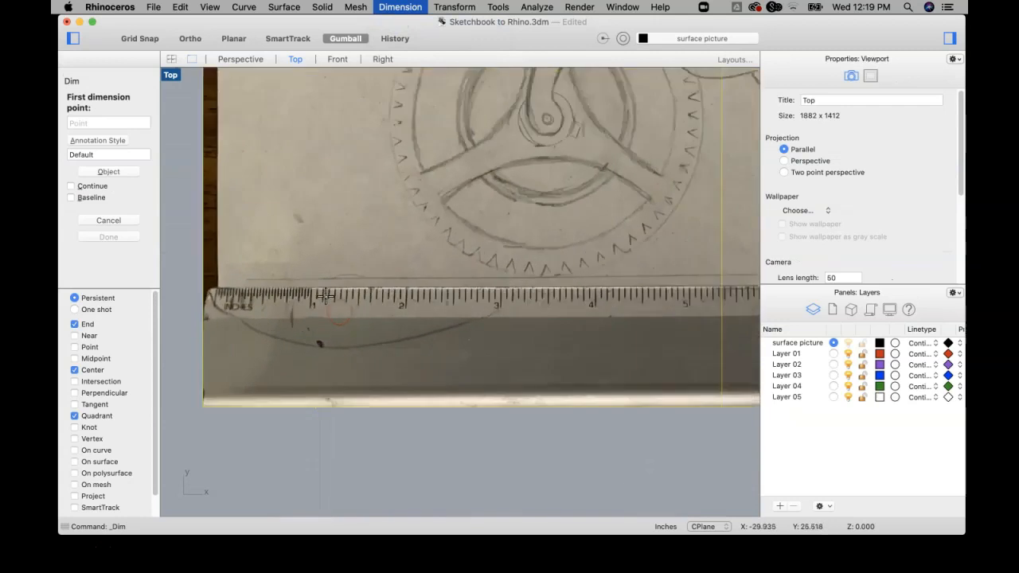
scroll(304, 296, up, 2)
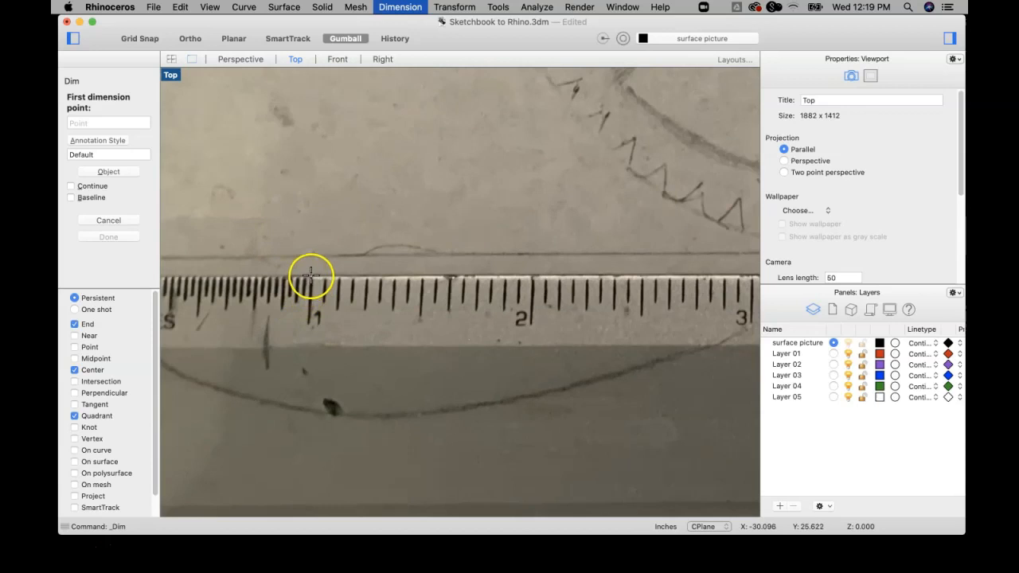
click(310, 276)
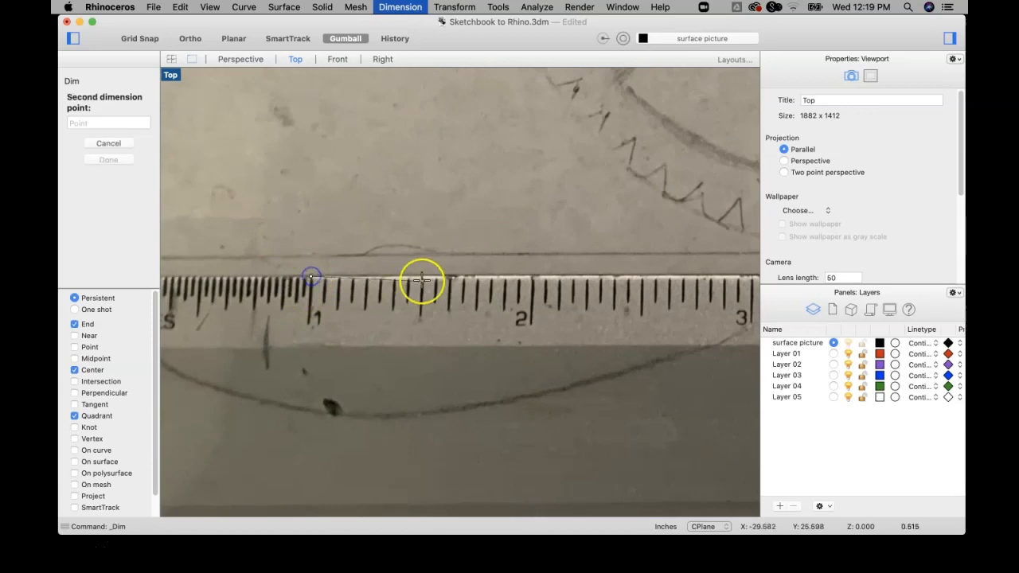
click(533, 276)
scroll(533, 277, down, 3)
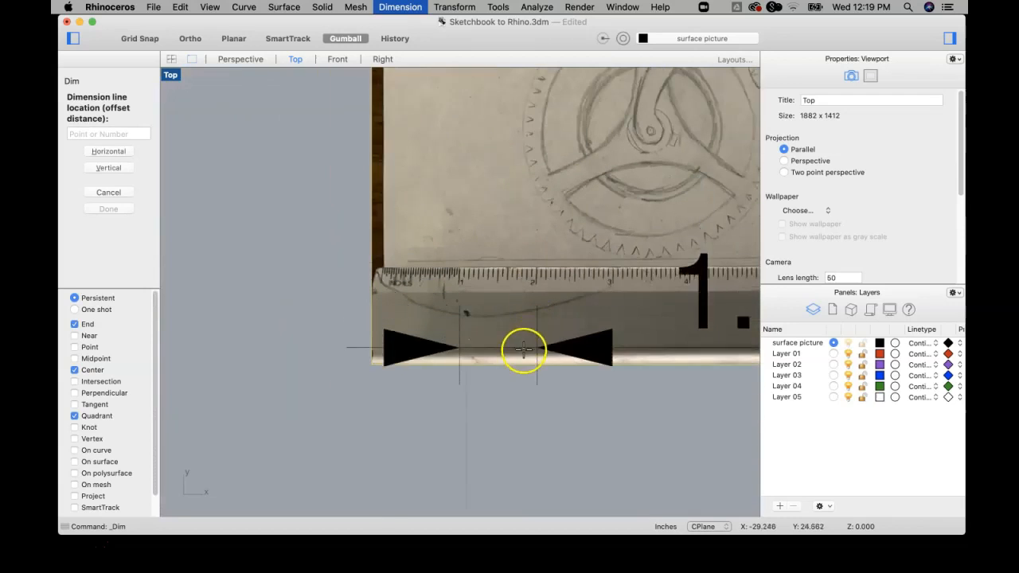
right_drag(530, 375, 371, 357)
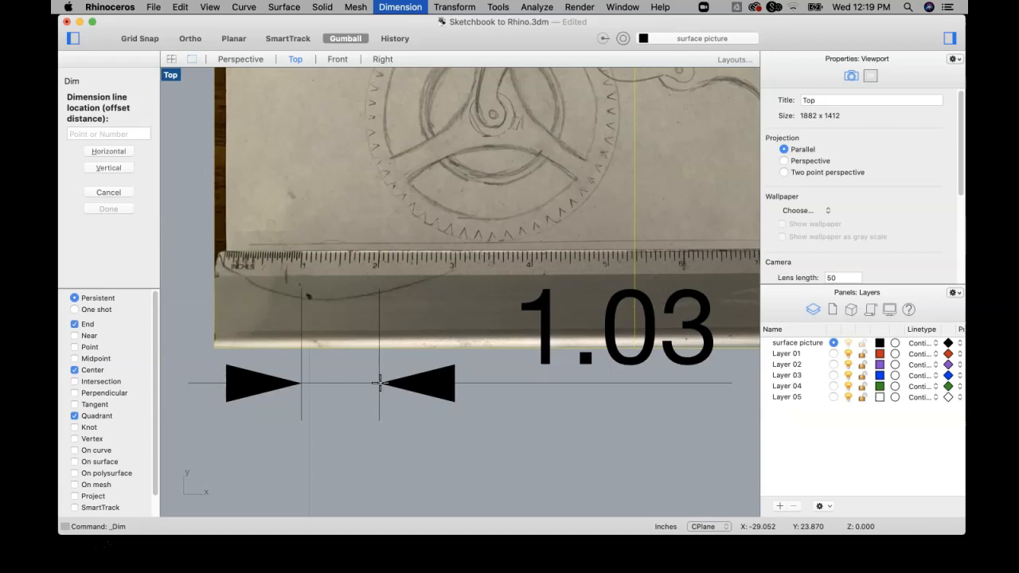
click(381, 385)
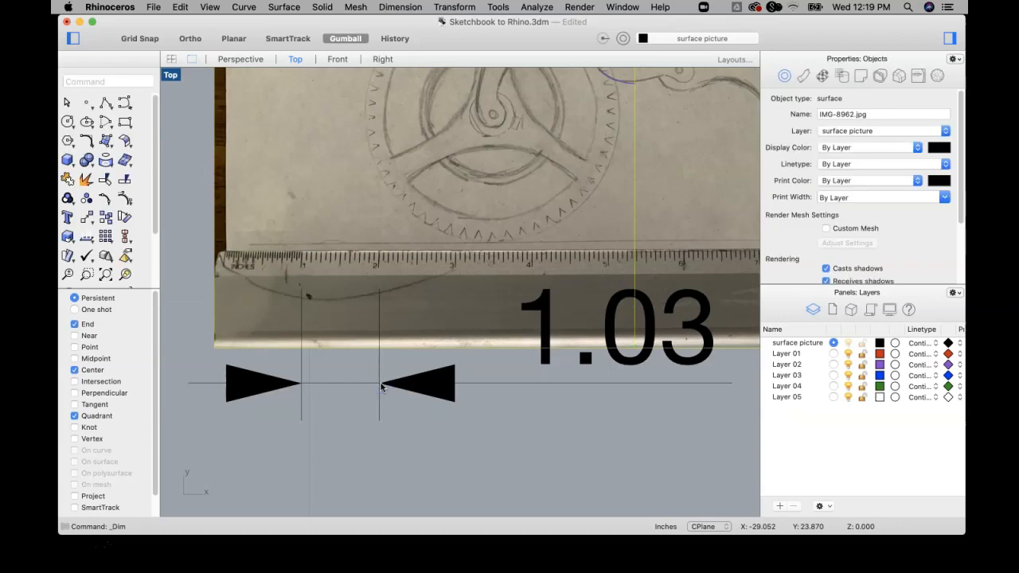
Step: Delete the linear dimension below the picture
click(437, 396)
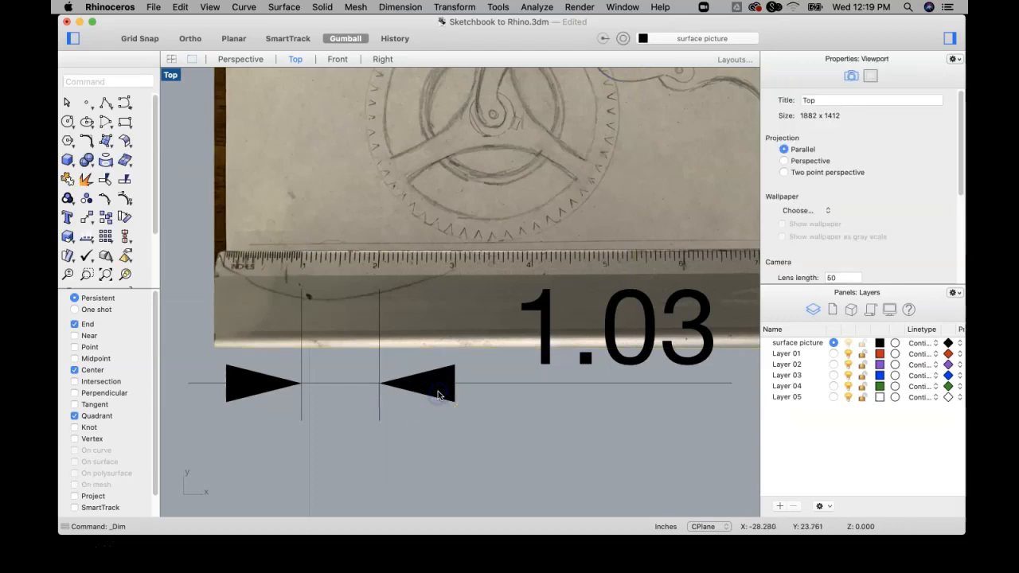
click(437, 395)
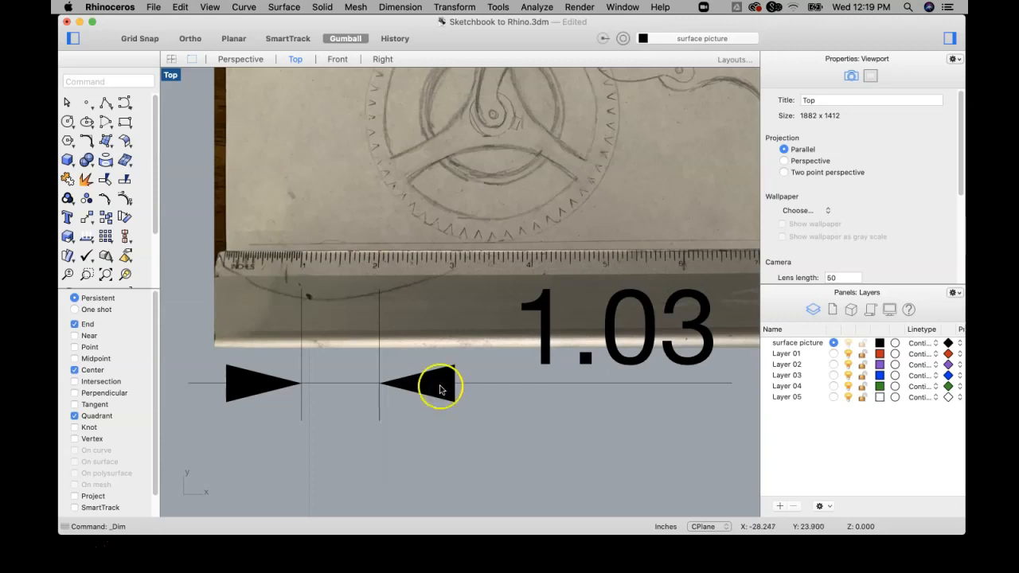
scroll(442, 384, down, 1)
key(Delete)
Step: Examine the photographed ruler and its starting end in the scaled picture
scroll(427, 280, up, 2)
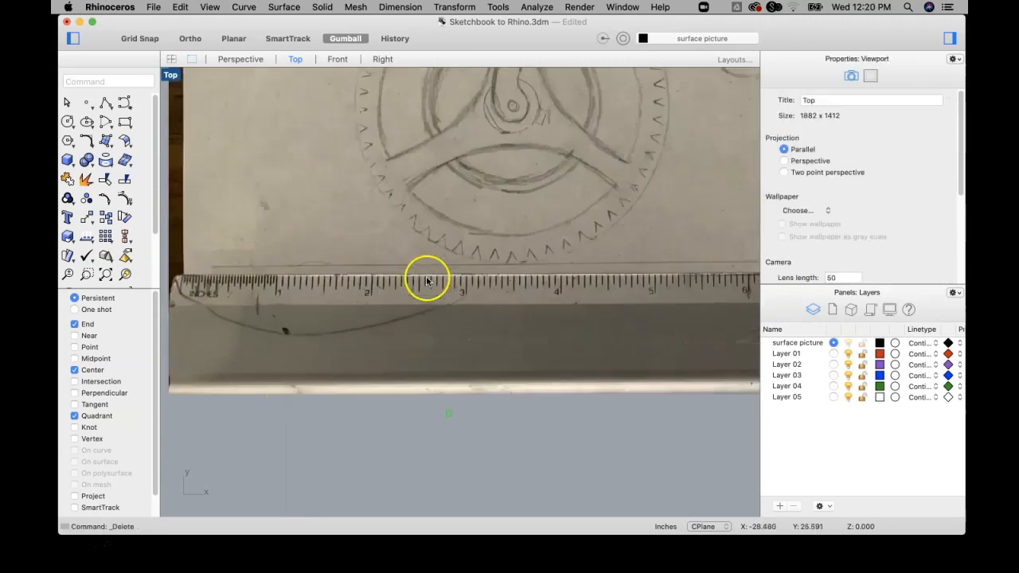
scroll(473, 284, down, 2)
right_drag(571, 285, 464, 283)
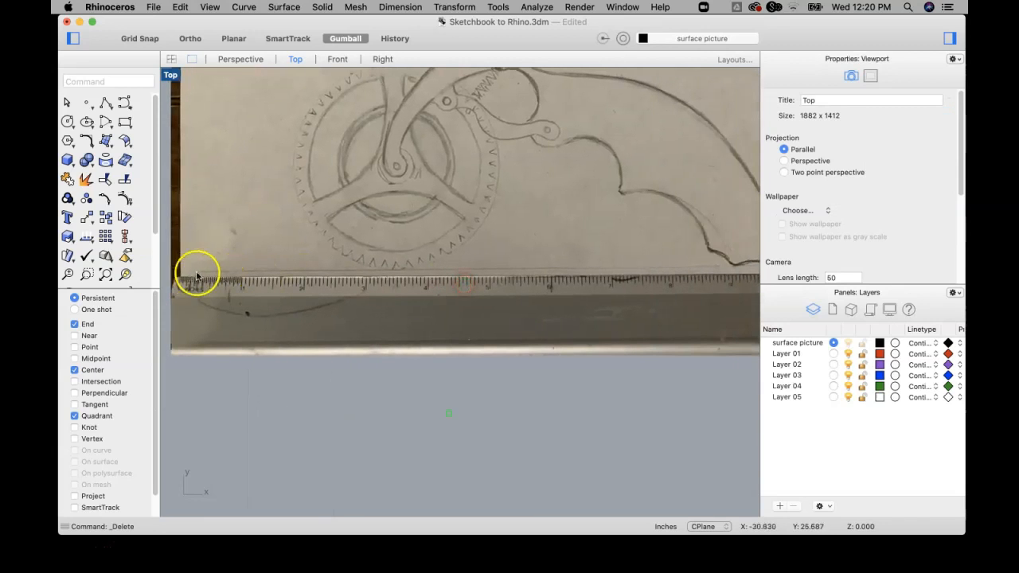
scroll(706, 271, down, 5)
right_drag(697, 269, 613, 268)
scroll(322, 275, up, 3)
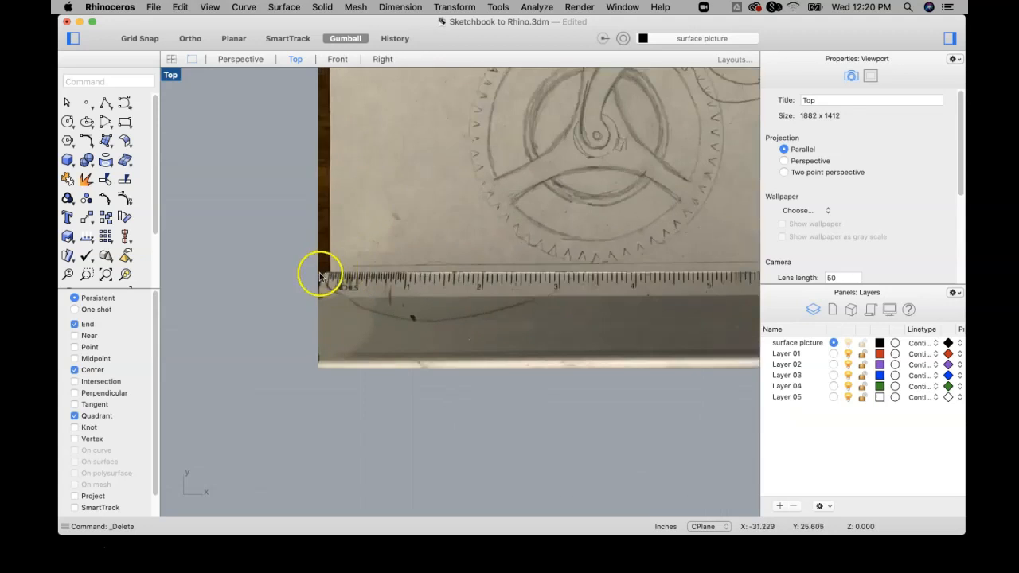
scroll(348, 276, down, 3)
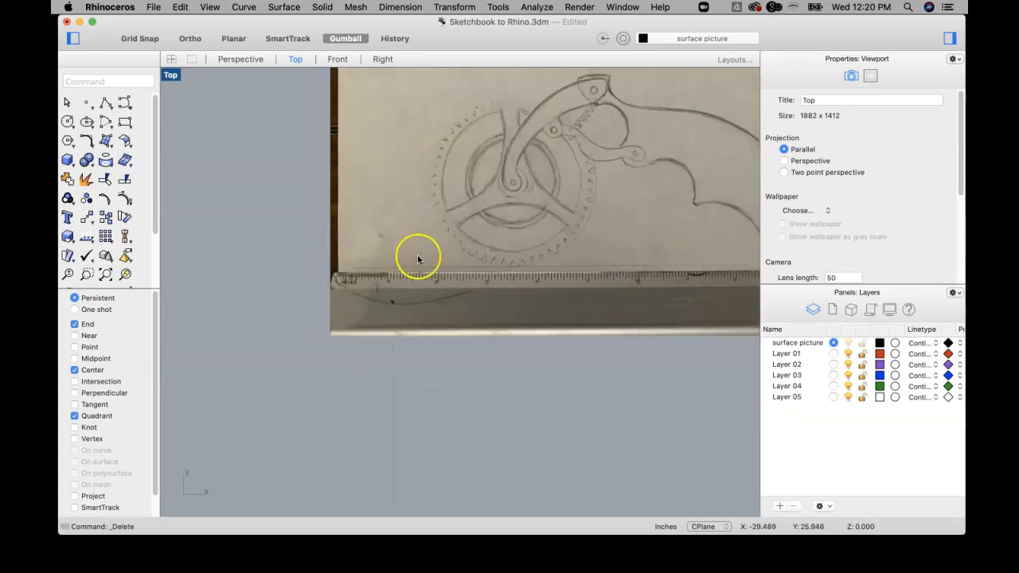
Step: Make Layer 01 the current layer
scroll(417, 259, down, 5)
right_drag(456, 223, 348, 256)
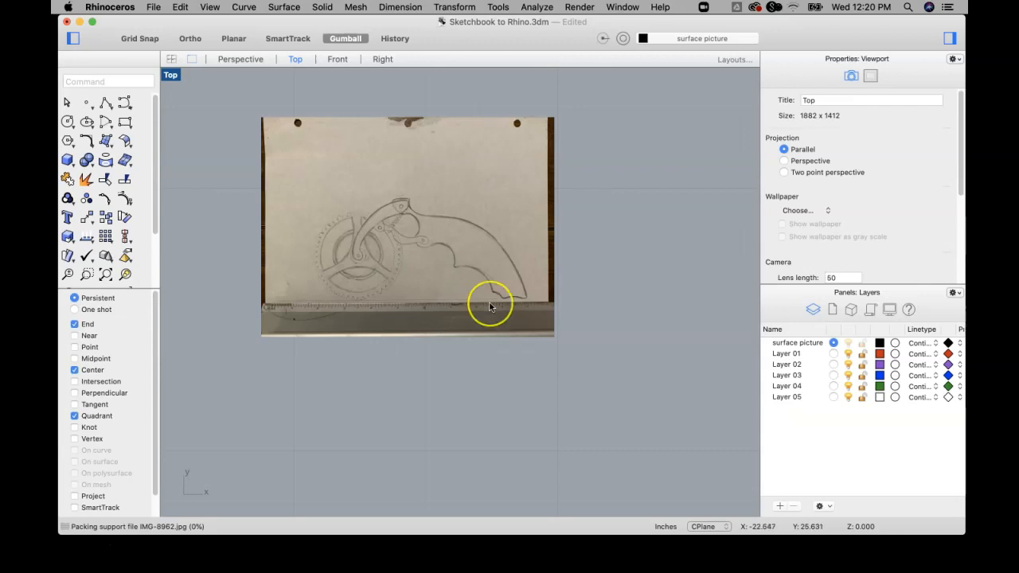
scroll(489, 304, down, 2)
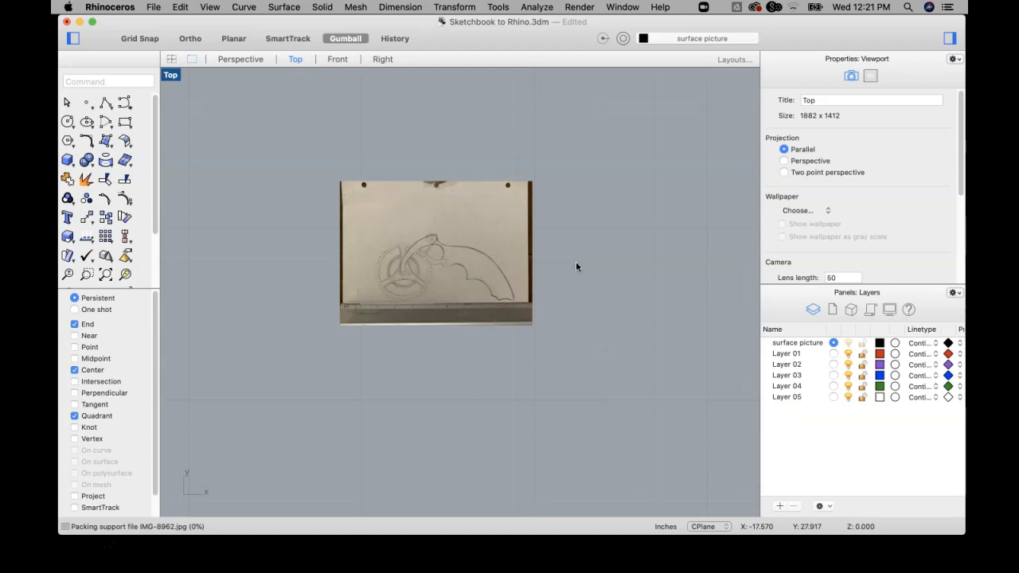
click(518, 247)
click(565, 245)
right_drag(597, 246, 544, 262)
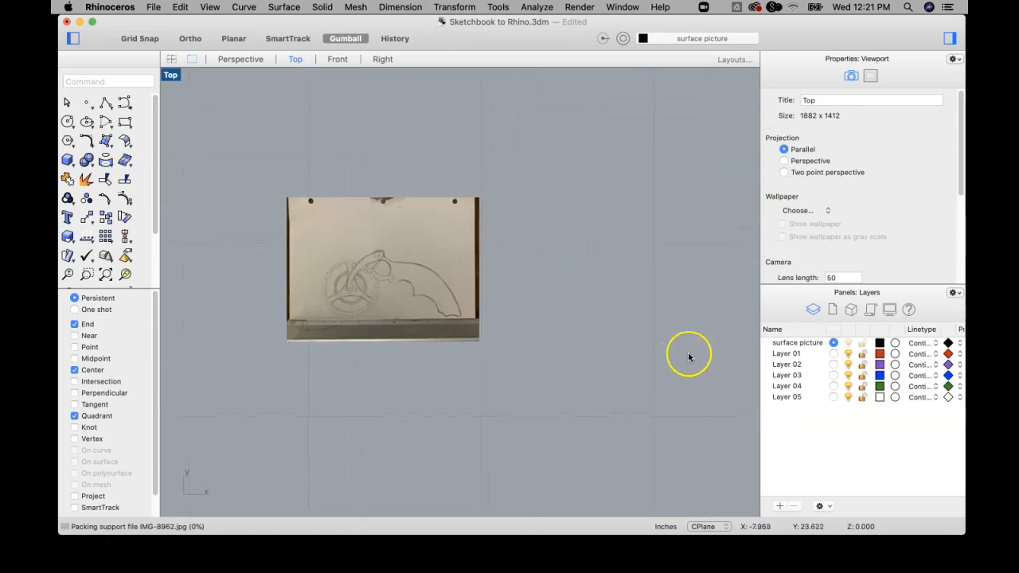
click(833, 354)
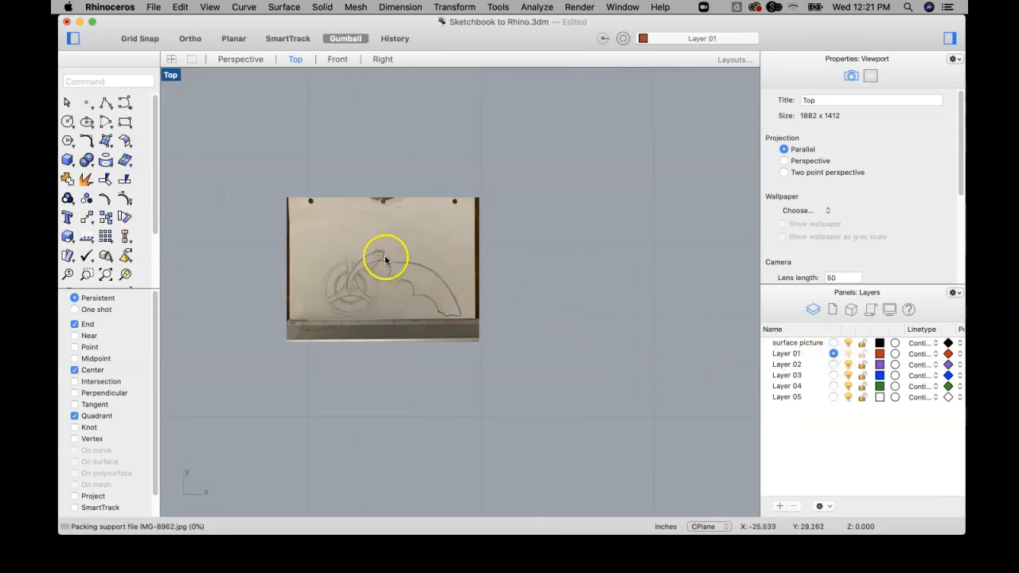
Step: Change the display color of Layer 01 to a magenta pink
click(880, 356)
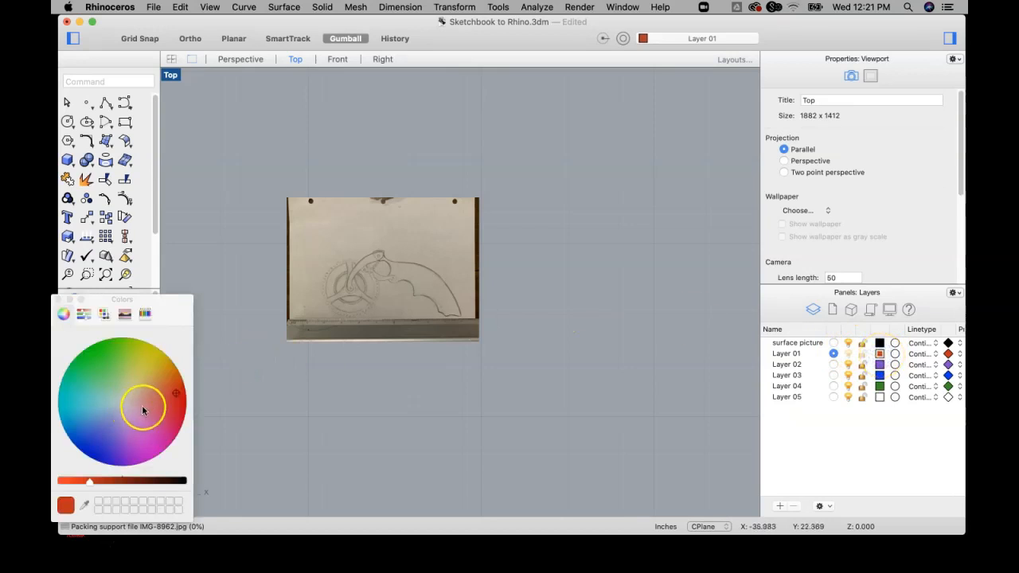
click(150, 431)
click(83, 481)
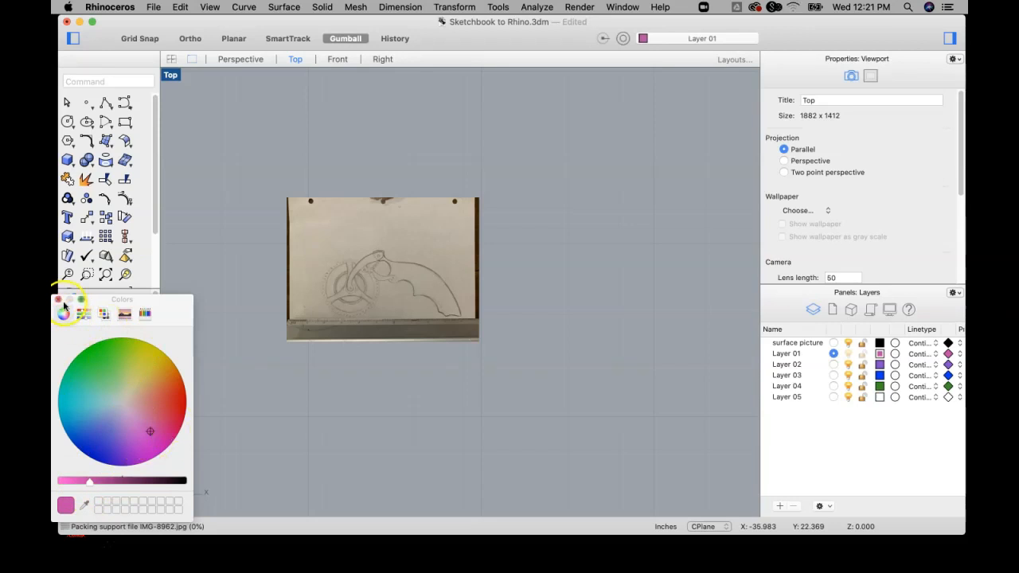
click(58, 300)
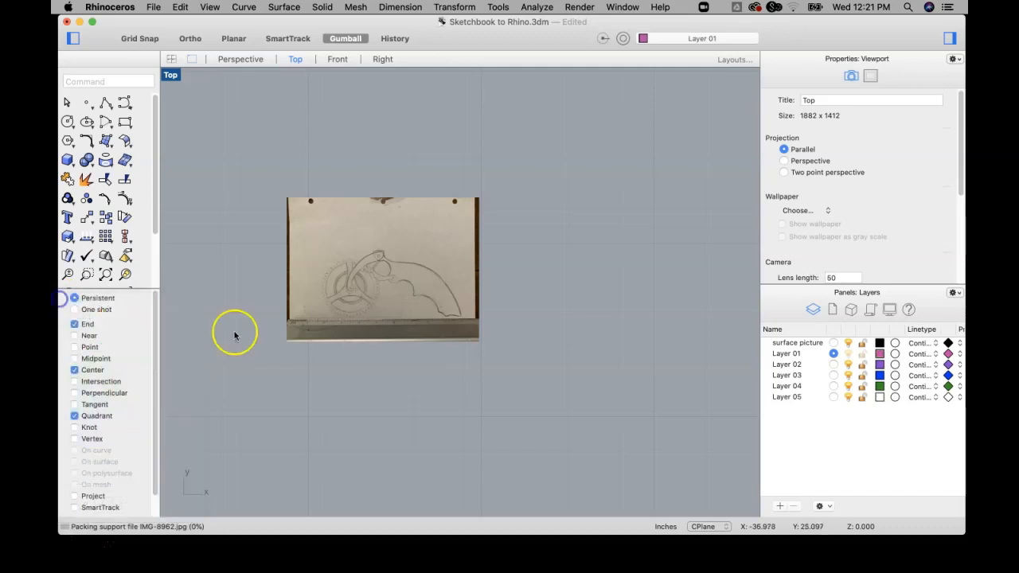
Step: Set the display color of Layer 01 to red
click(880, 356)
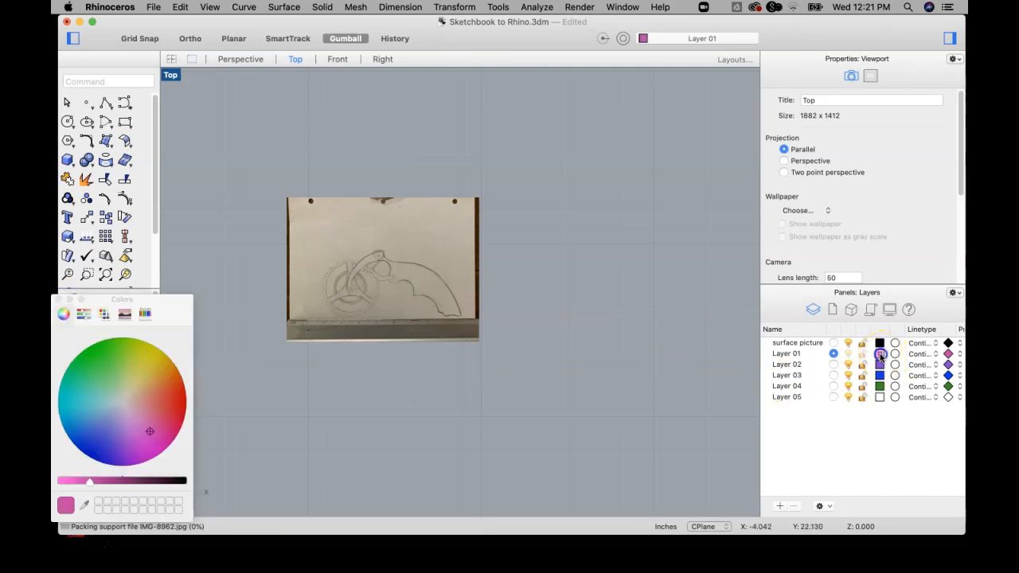
click(175, 399)
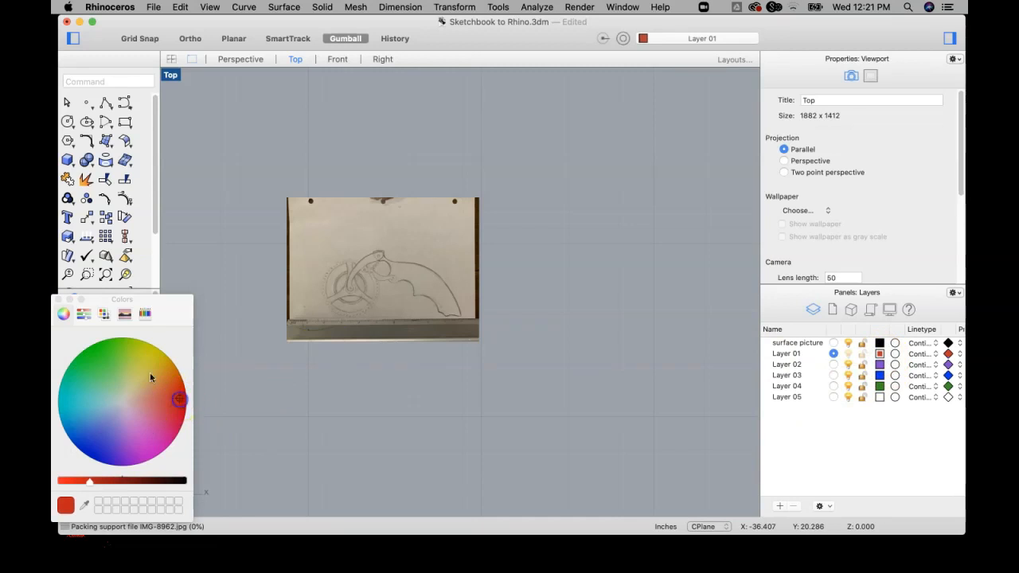
click(58, 299)
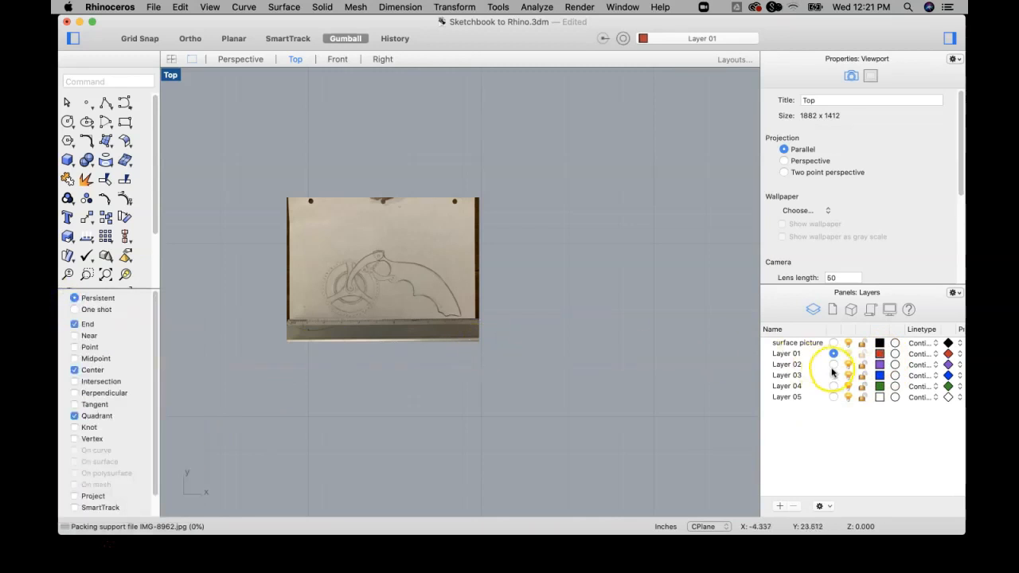
Step: Check that the sketch picture is selectable, clear the selection, and lock the surface picture layer
click(861, 347)
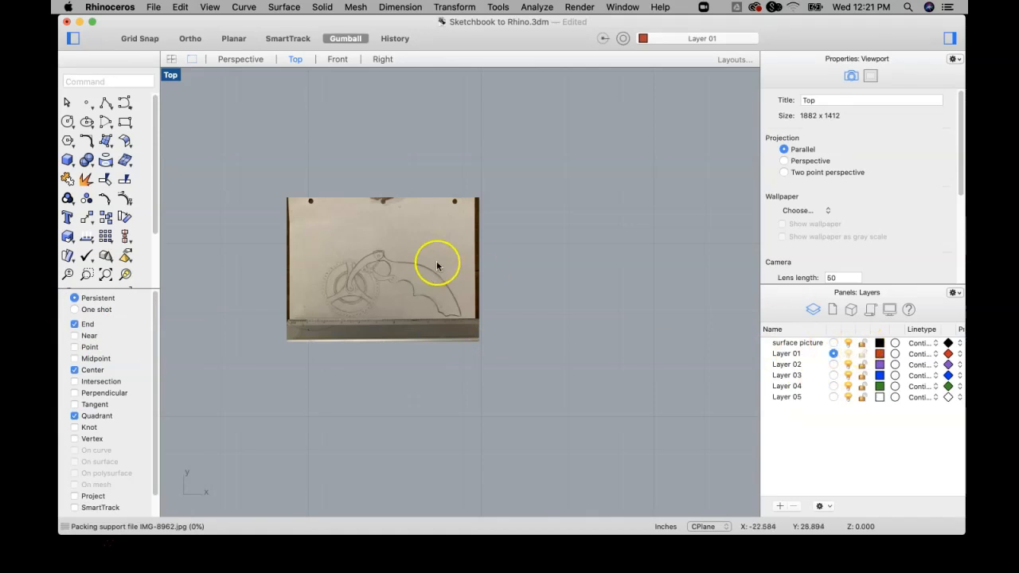
click(438, 259)
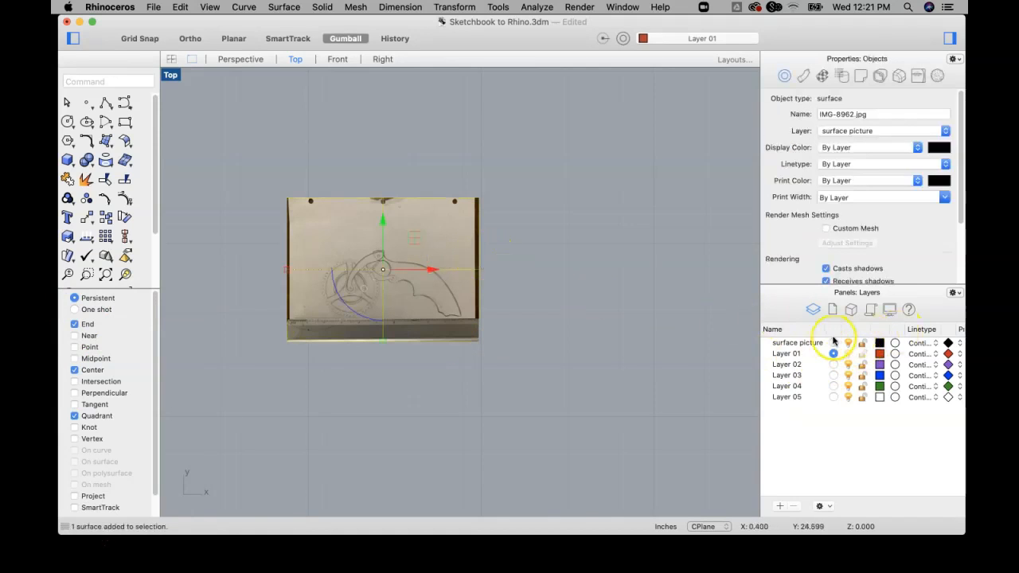
click(682, 325)
click(861, 343)
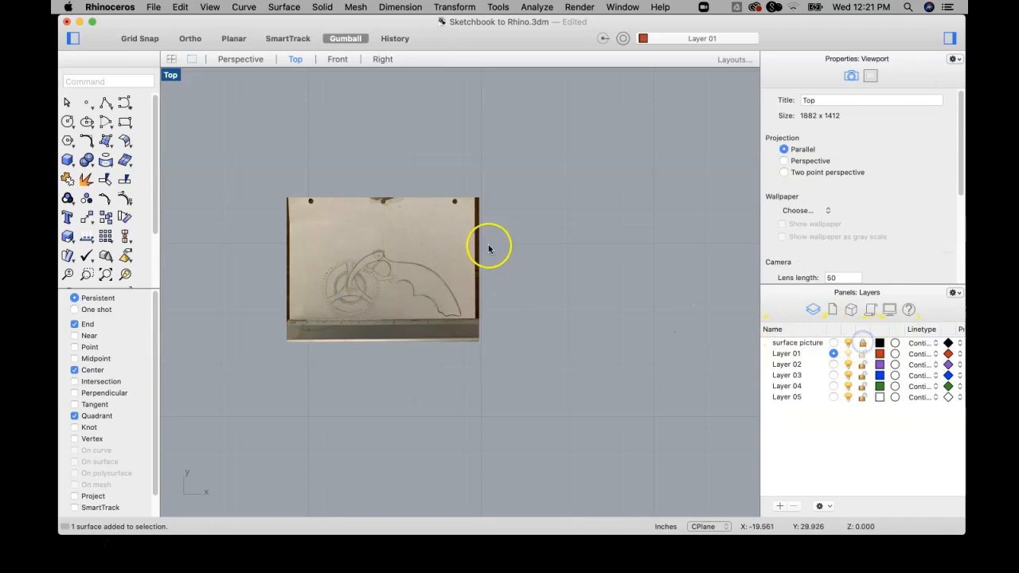
scroll(337, 268, up, 3)
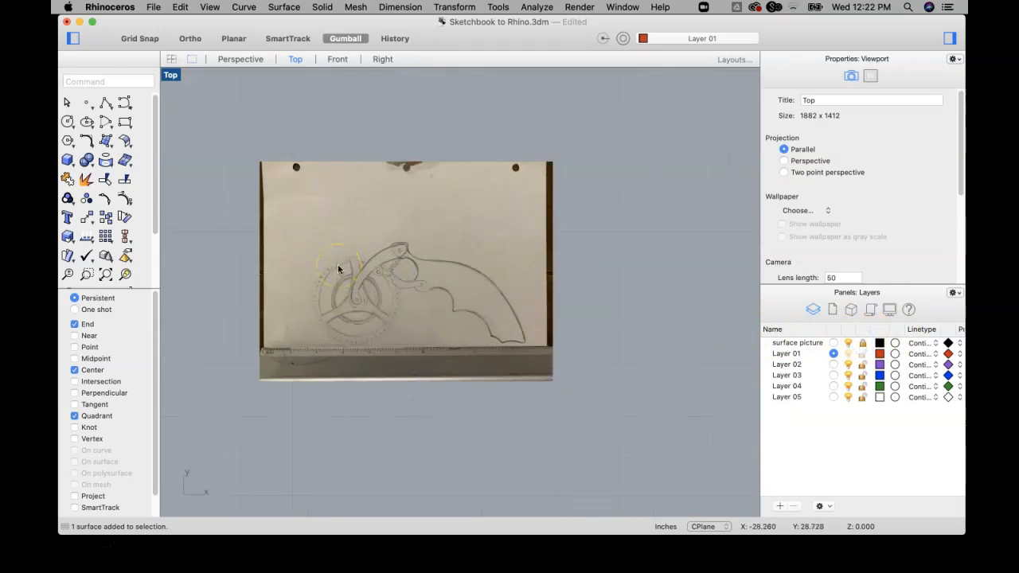
scroll(460, 291, down, 4)
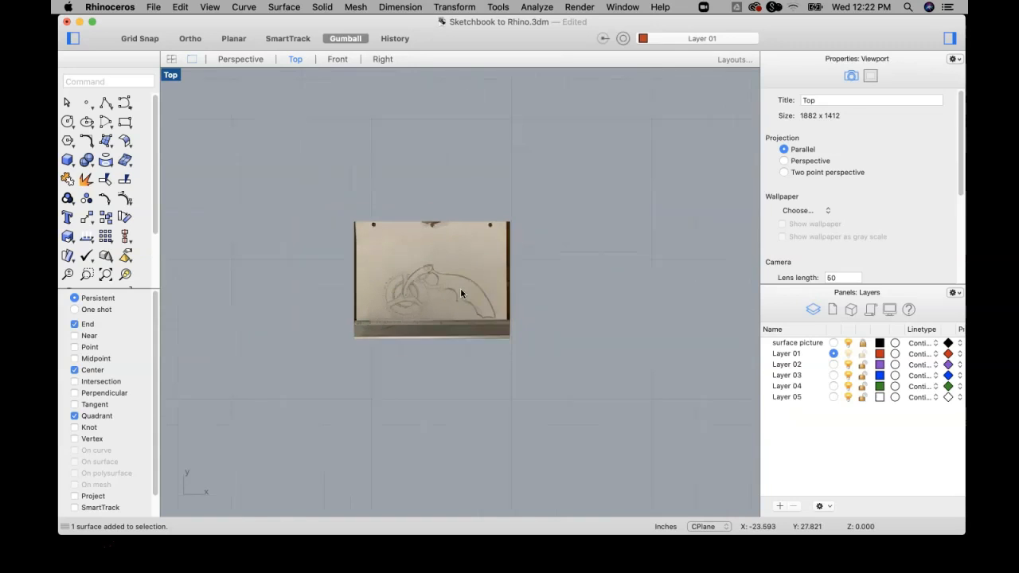
scroll(460, 285, up, 3)
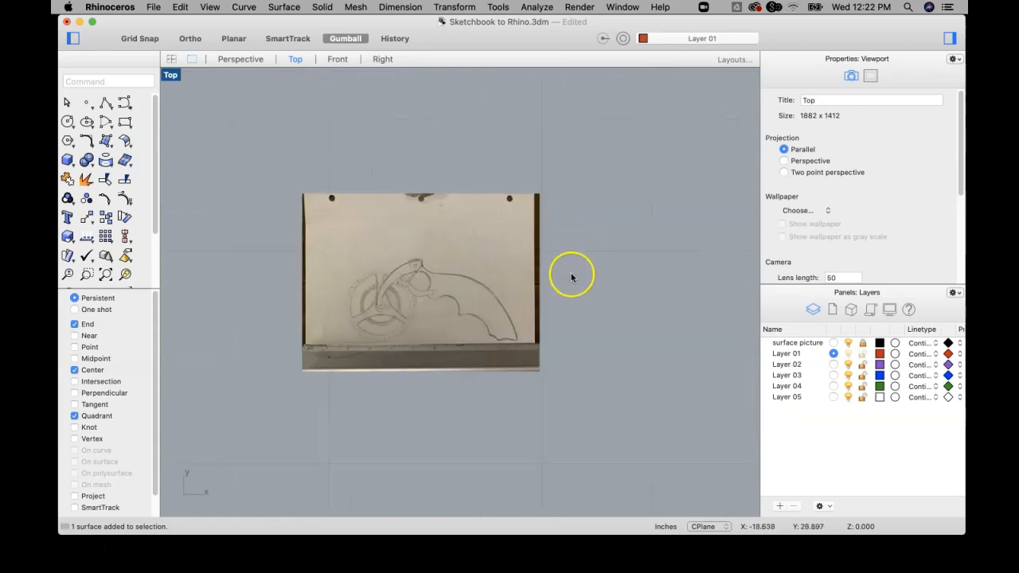
click(862, 342)
scroll(441, 318, up, 4)
scroll(494, 342, down, 3)
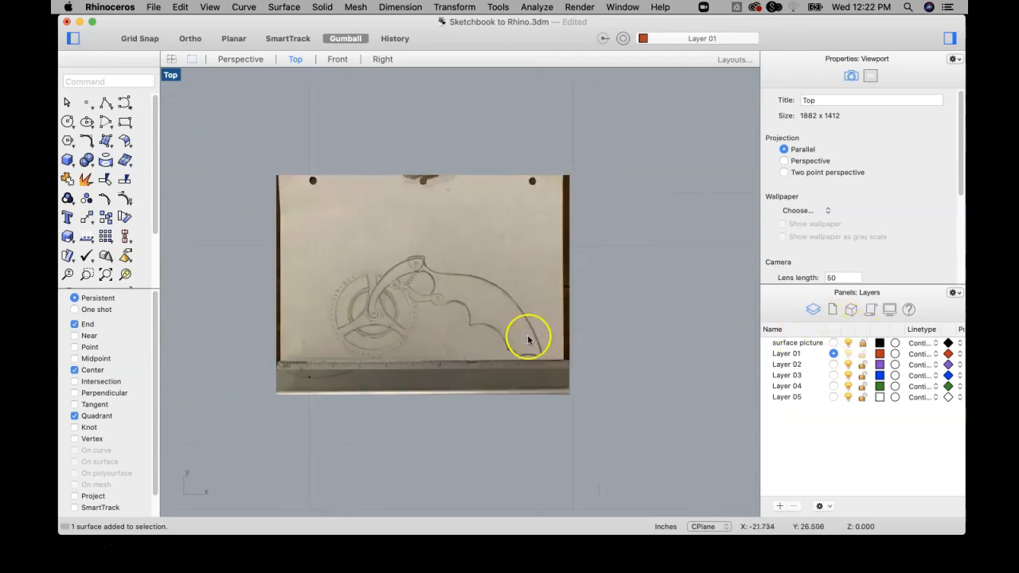
Step: Unlock the surface picture layer and start rotating the picture, centered on the left end of the pencil line just above the ruler
click(864, 343)
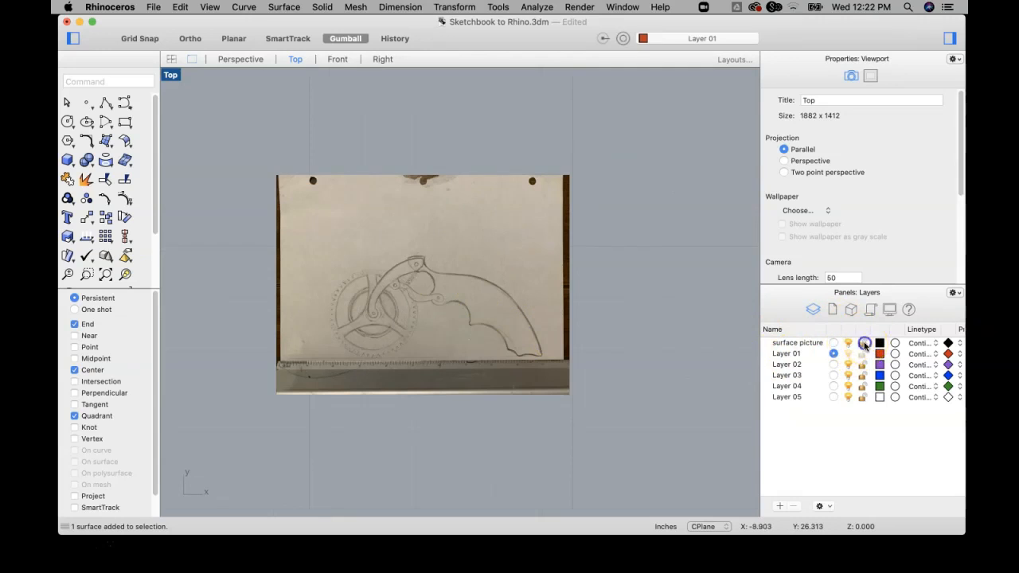
drag(609, 142, 235, 425)
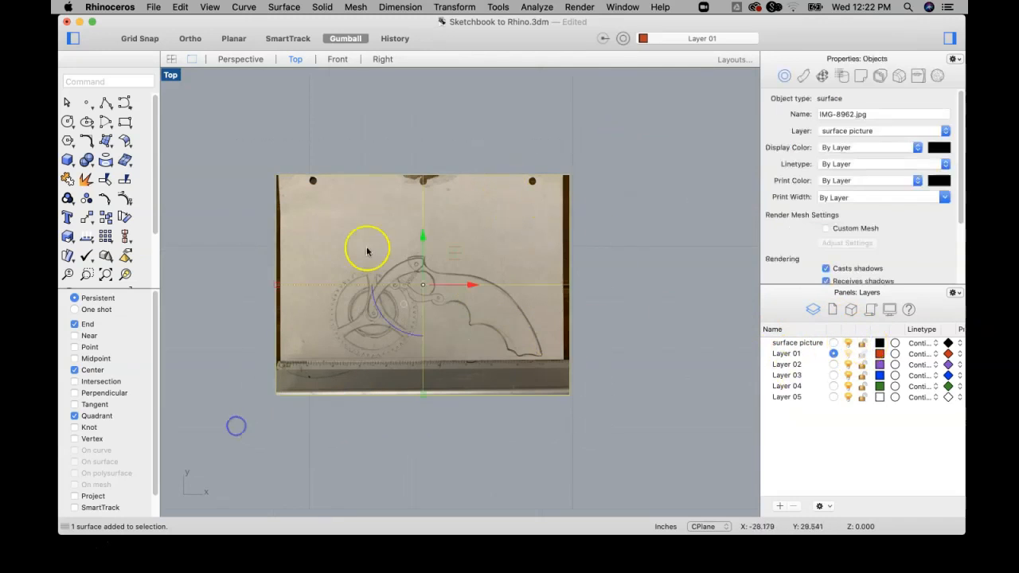
click(455, 7)
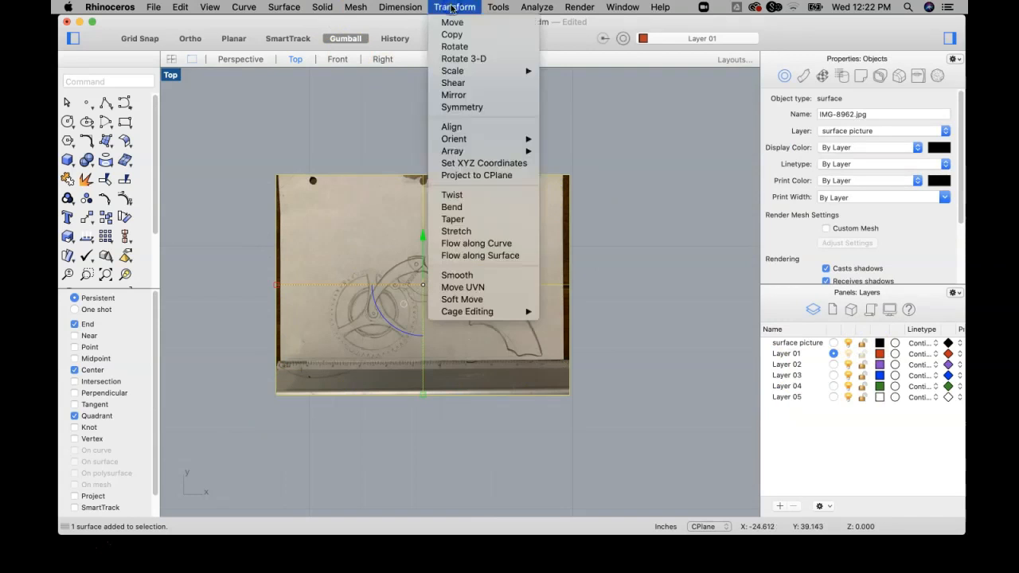
click(453, 46)
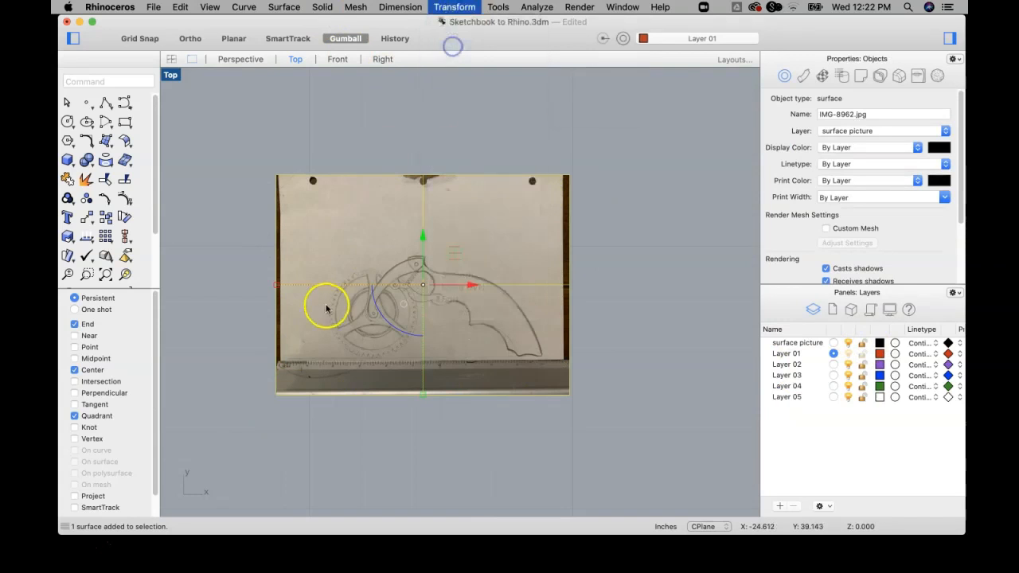
scroll(277, 378, up, 10)
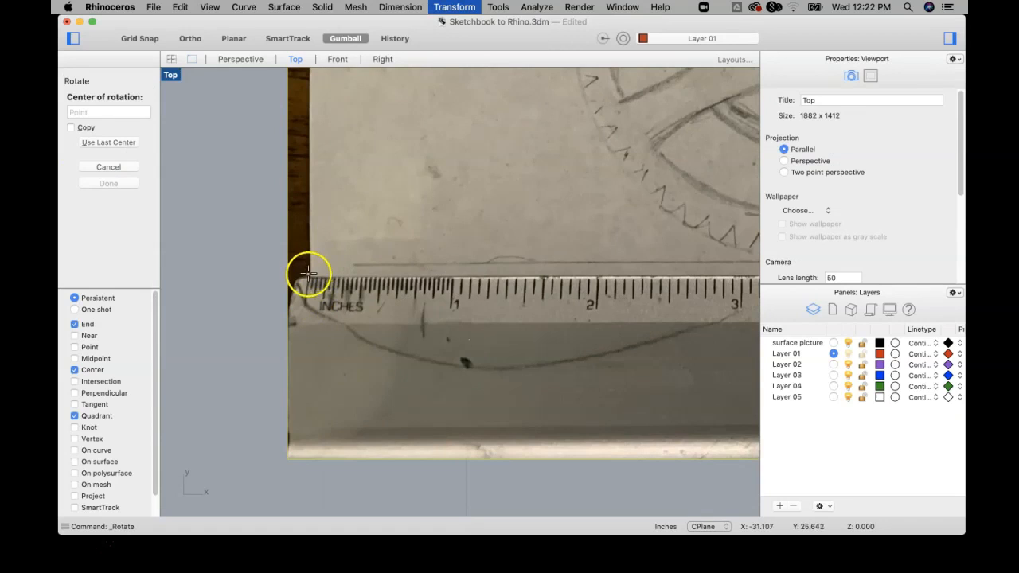
scroll(413, 270, down, 8)
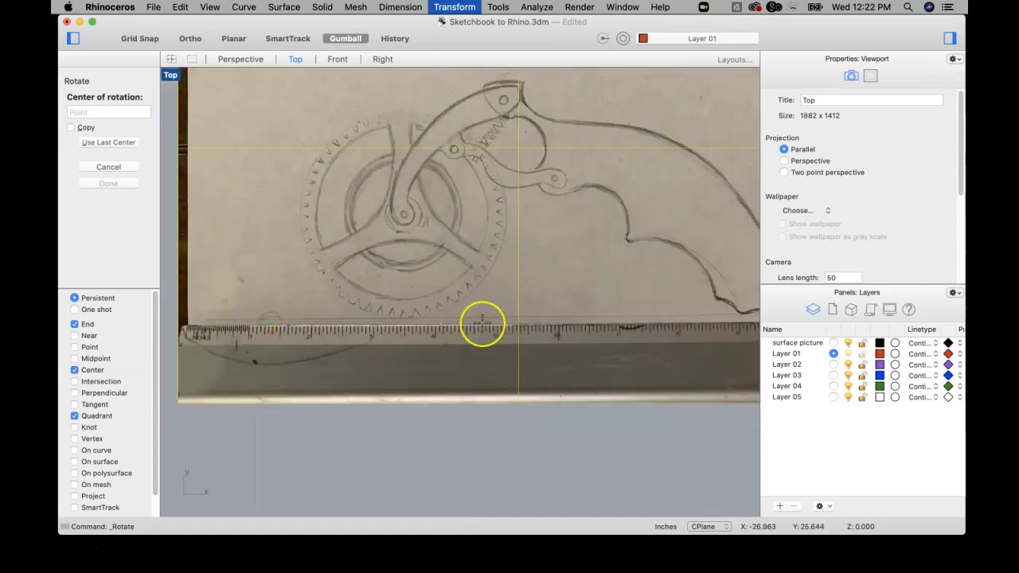
scroll(207, 317, up, 6)
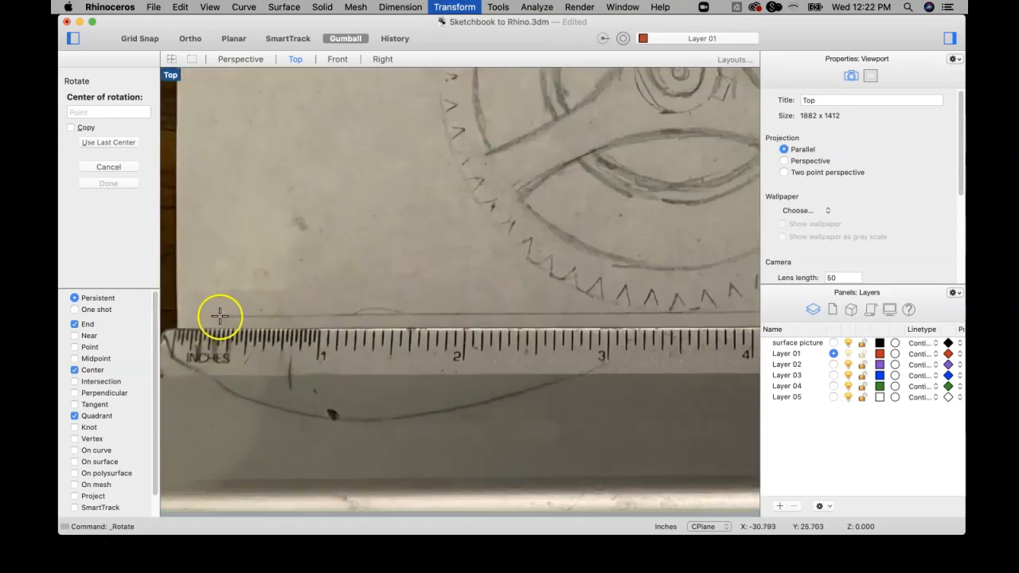
click(220, 316)
Step: Rotate the picture about 0.64 degrees clockwise, taking the first reference above the ruler just past 10 inches, and lock the surface picture layer
scroll(217, 316, down, 8)
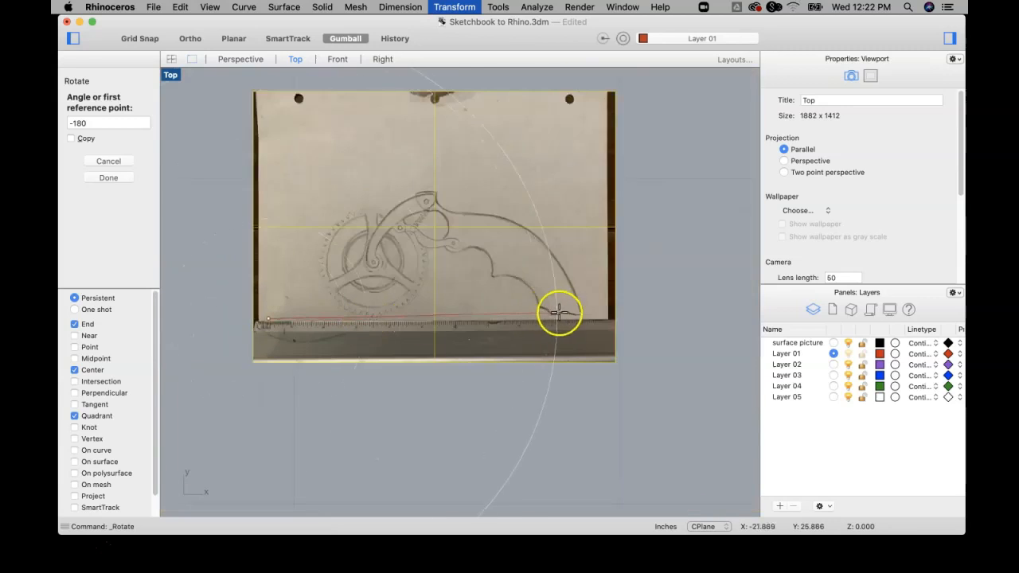
scroll(559, 312, up, 6)
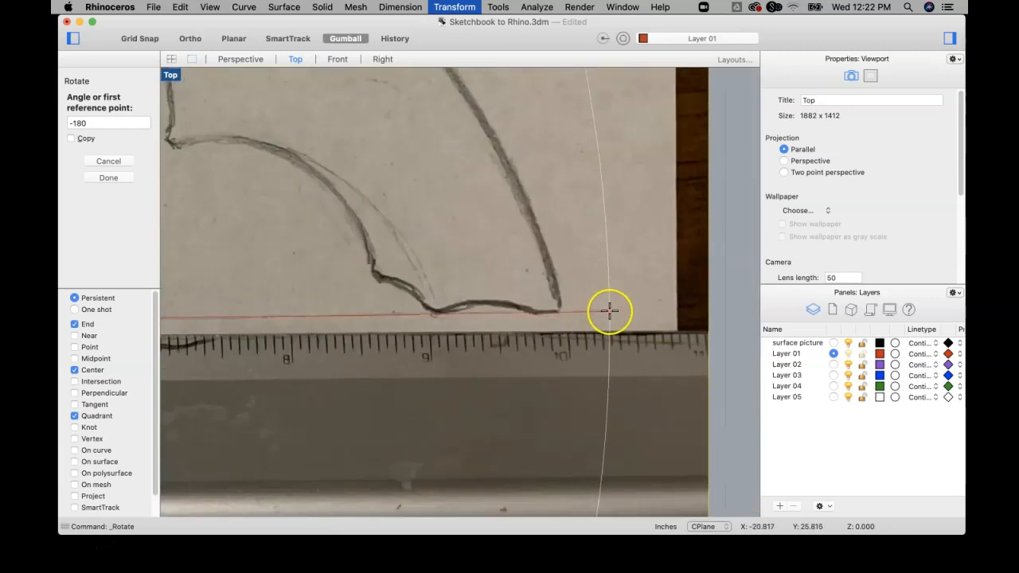
click(609, 310)
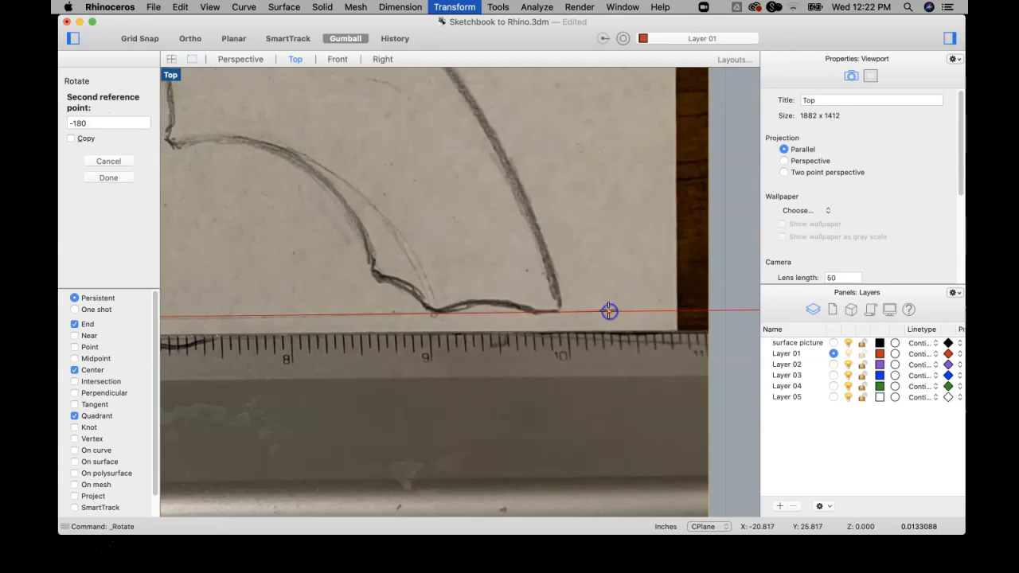
scroll(609, 310, down, 8)
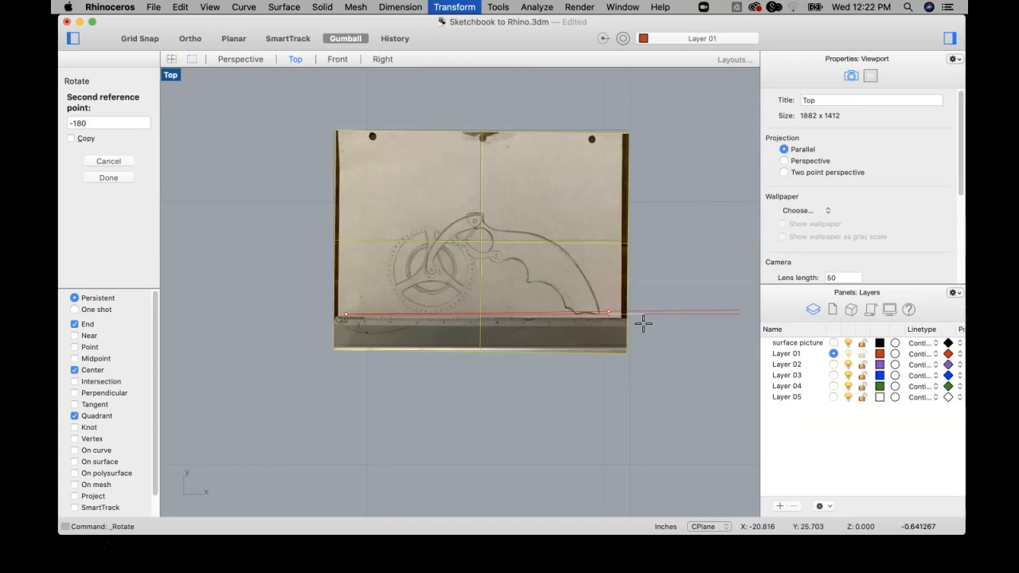
click(653, 321)
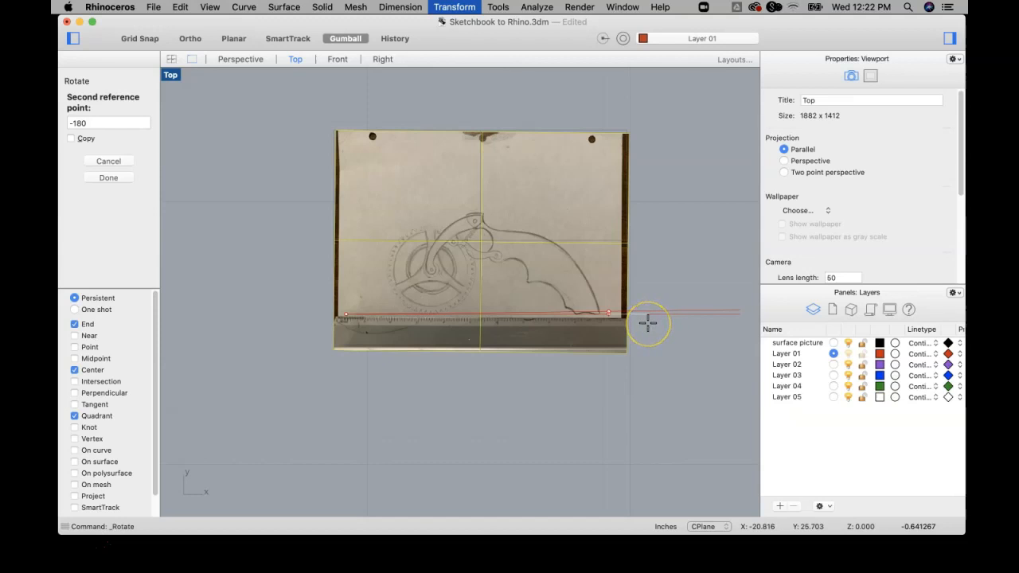
click(648, 323)
scroll(527, 268, up, 5)
scroll(527, 268, down, 4)
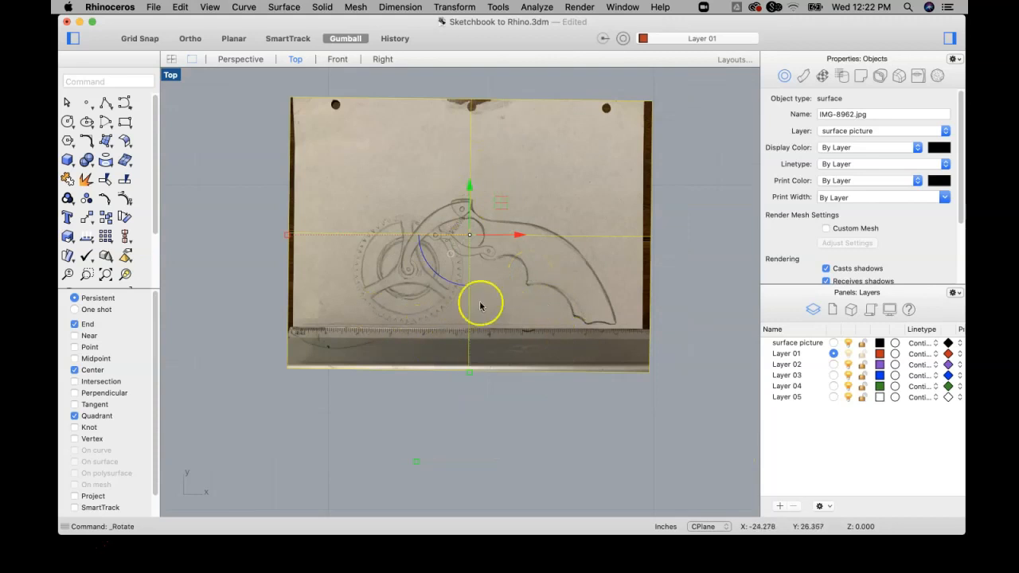
click(861, 343)
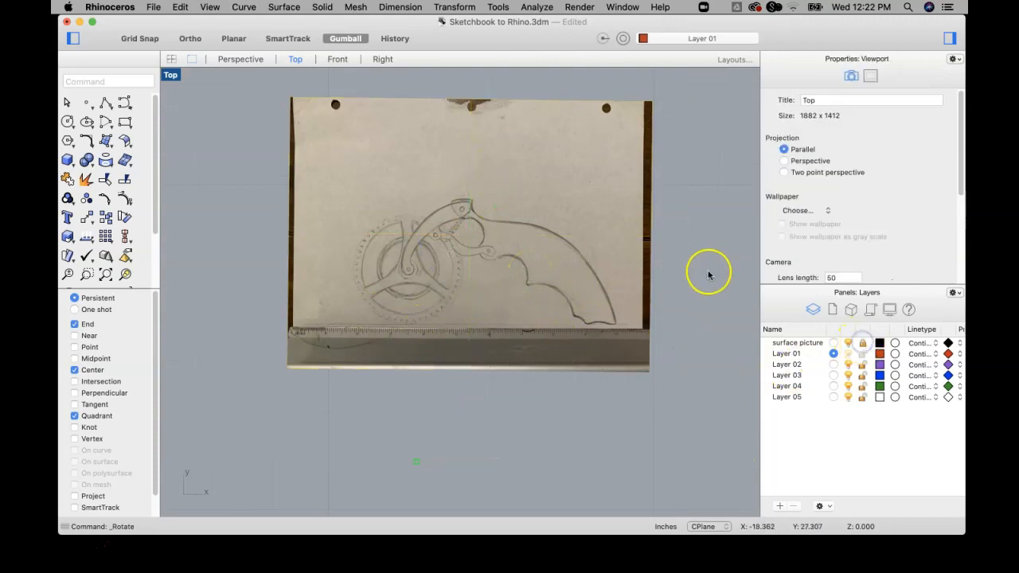
right_drag(538, 273, 485, 298)
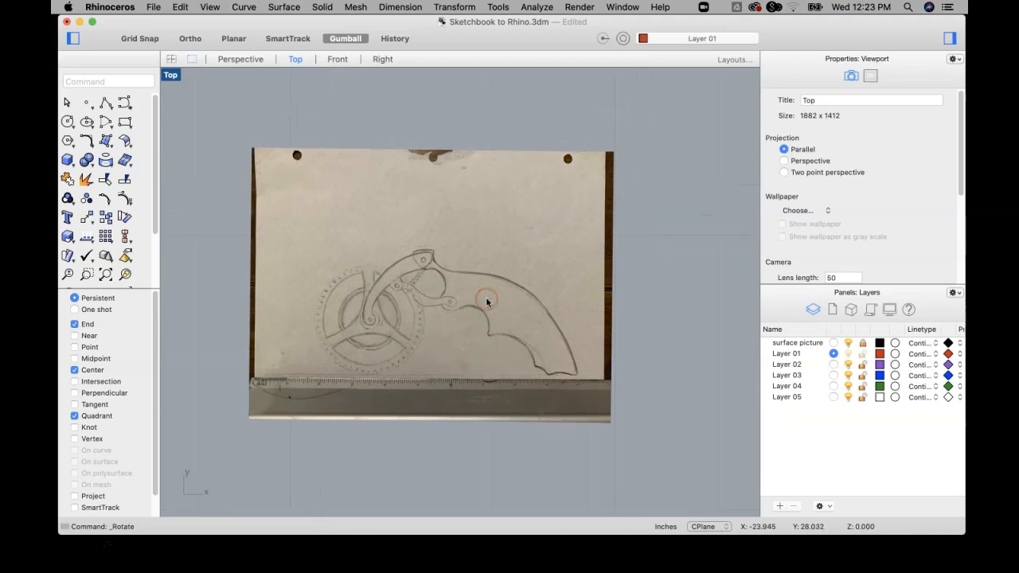
scroll(486, 299, up, 2)
scroll(486, 299, down, 1)
click(462, 293)
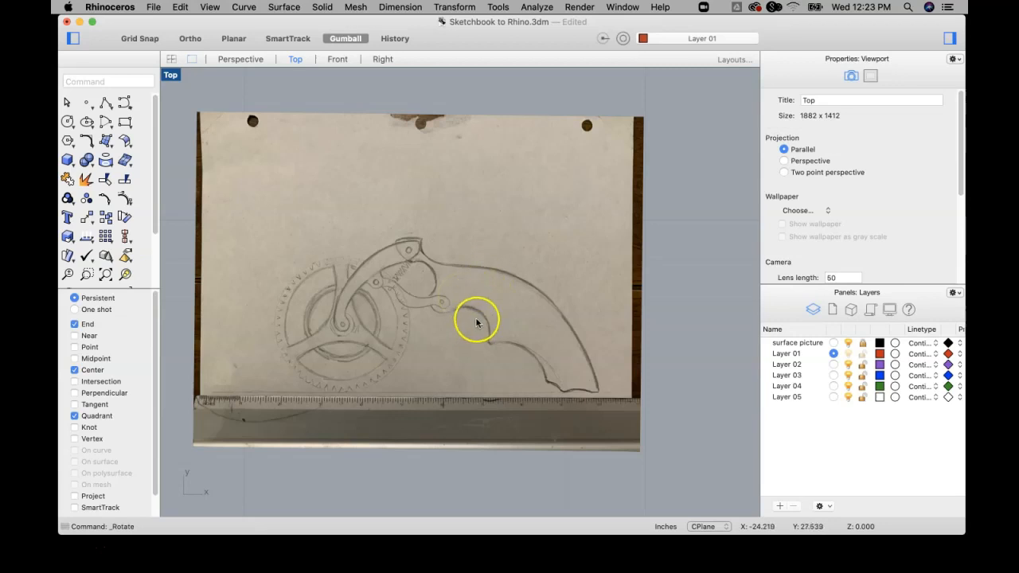
right_drag(473, 319, 452, 316)
click(425, 305)
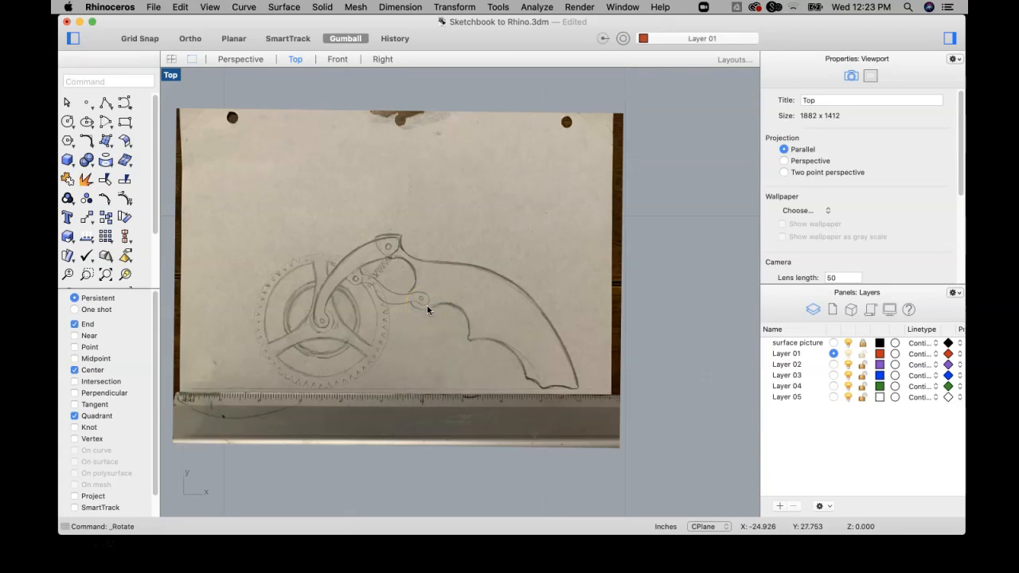
right_drag(463, 276, 521, 262)
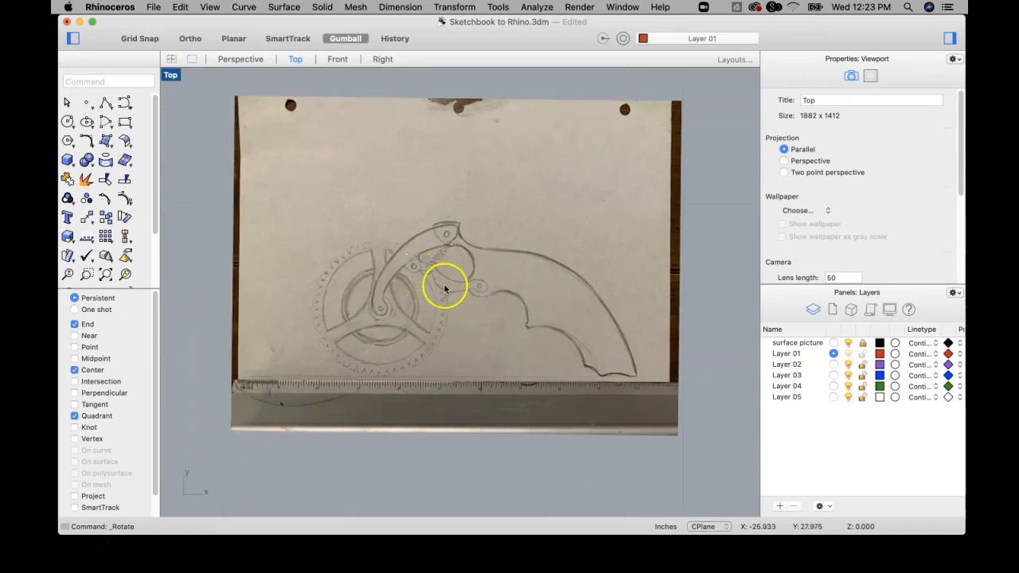
scroll(397, 312, up, 2)
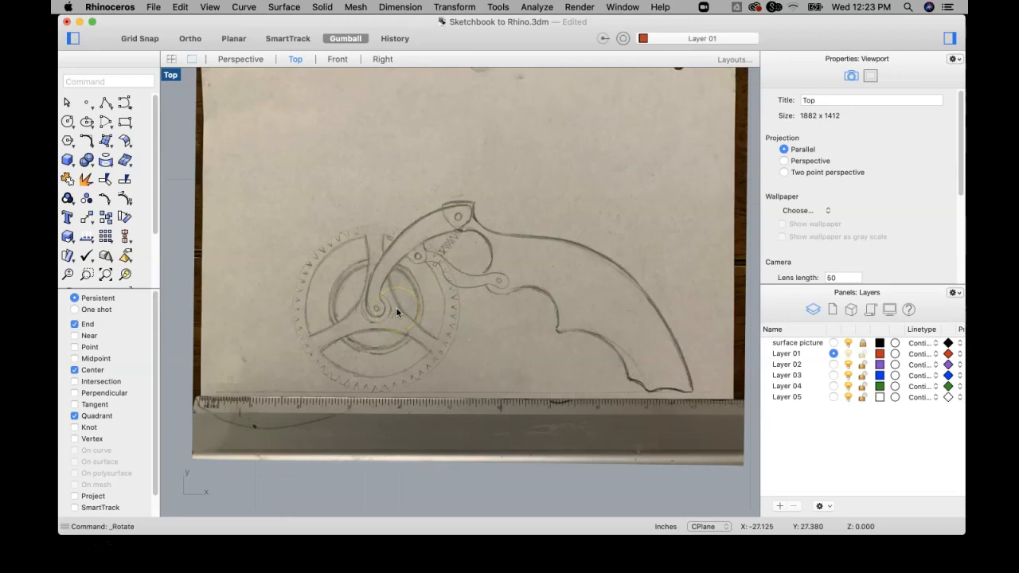
scroll(423, 302, down, 3)
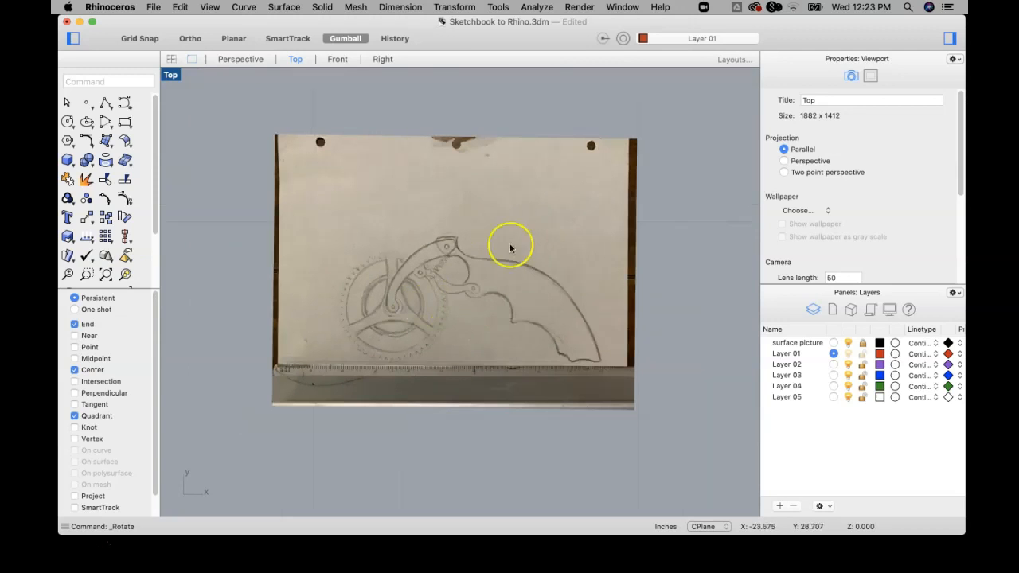
mouse_move(534, 275)
right_down()
mouse_move(466, 276)
mouse_move(475, 291)
right_up()
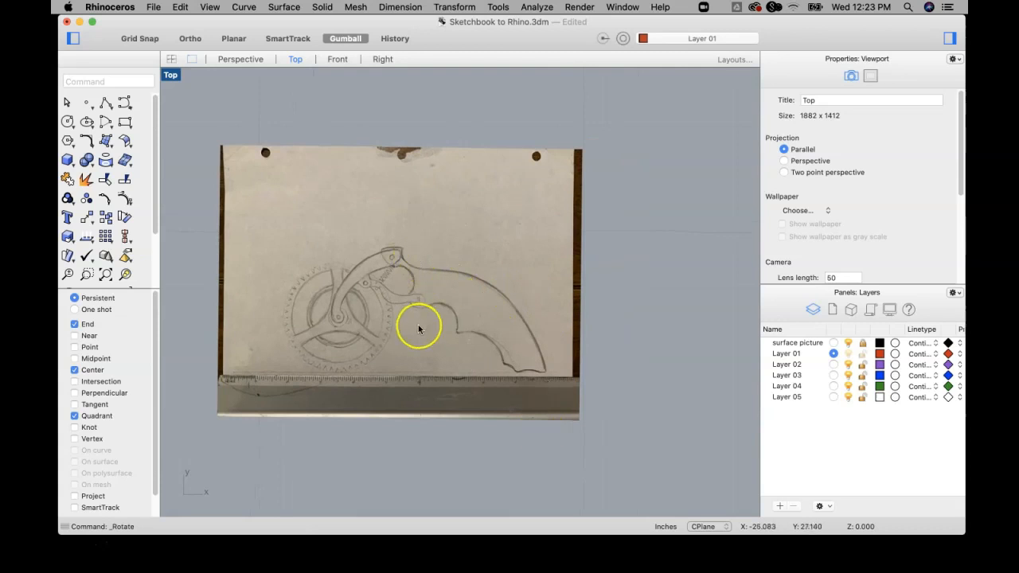
scroll(446, 322, up, 2)
scroll(445, 322, up, 4)
scroll(467, 311, down, 4)
right_drag(428, 310, 452, 314)
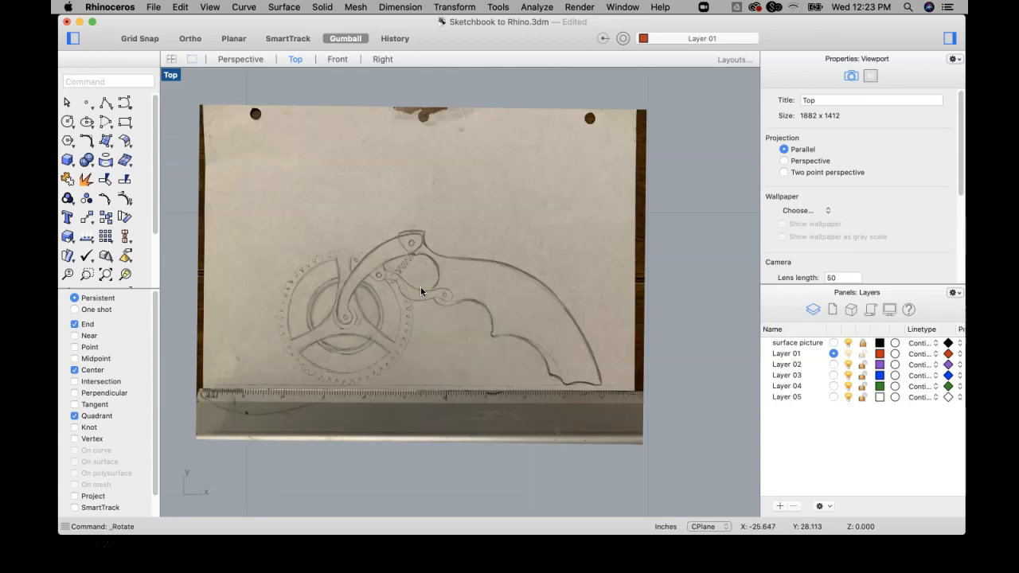
Step: Save the file with the leveled and locked sketch picture
key(super+s)
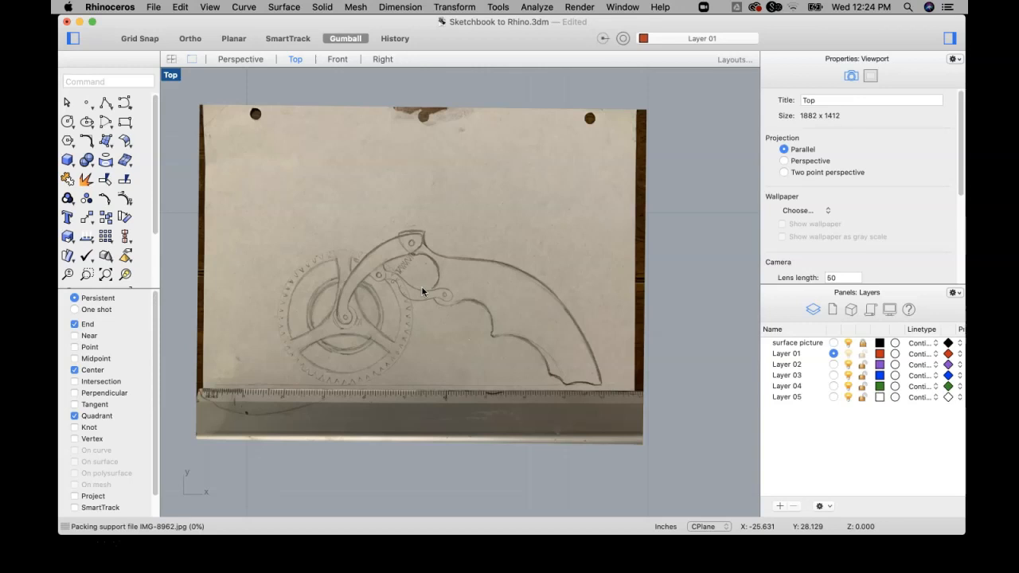
click(422, 258)
right_drag(420, 280, 445, 281)
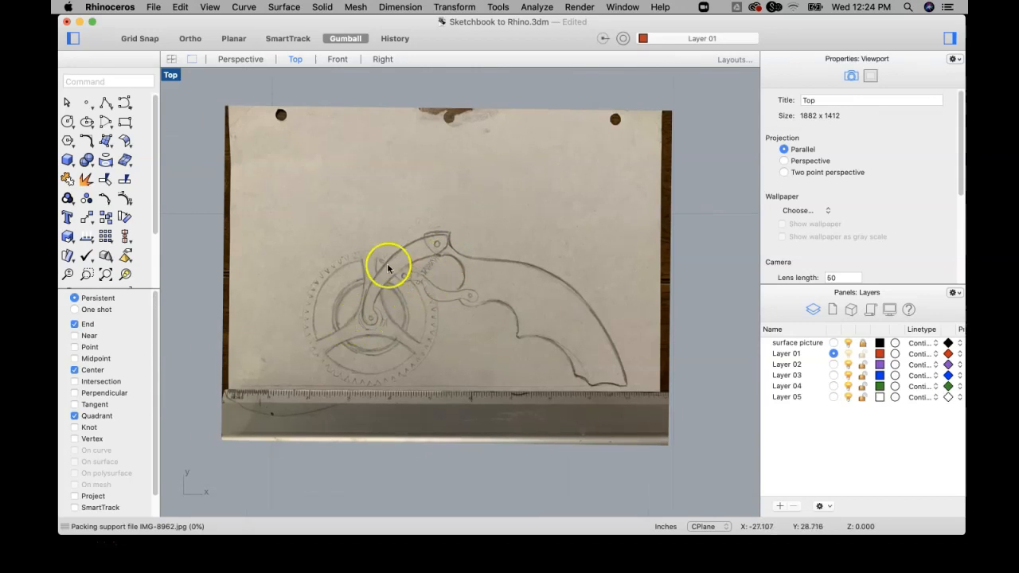
Step: Trace the upper finger notch of the sketched handle with a three-point circle fitted along its pencil arc
scroll(388, 268, up, 2)
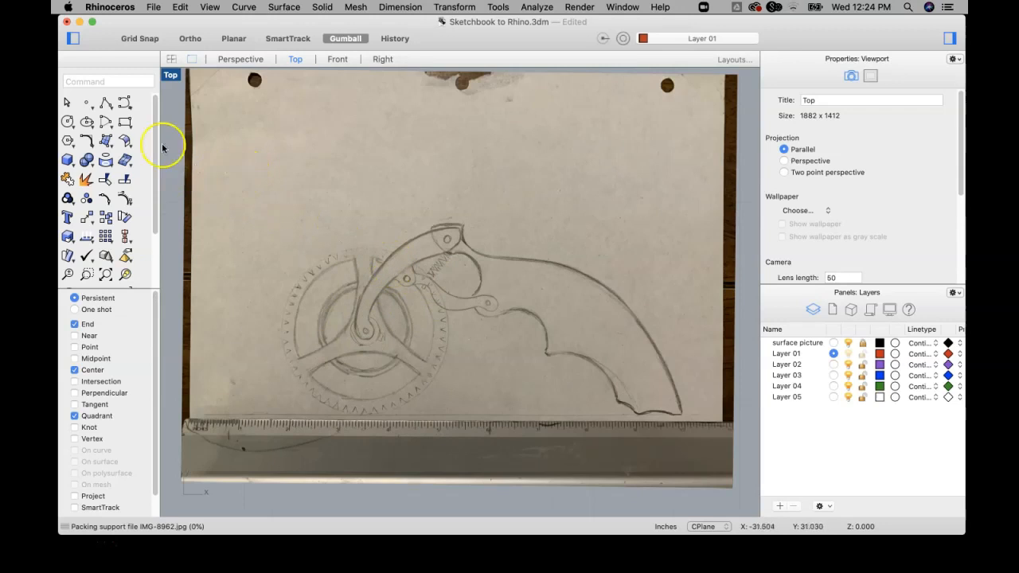
click(68, 124)
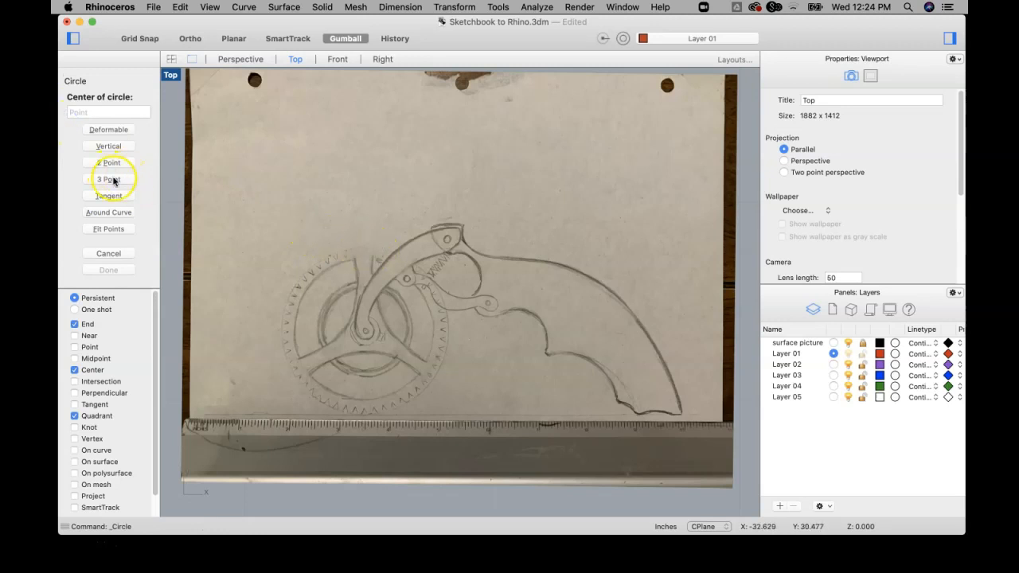
click(100, 179)
scroll(534, 334, up, 5)
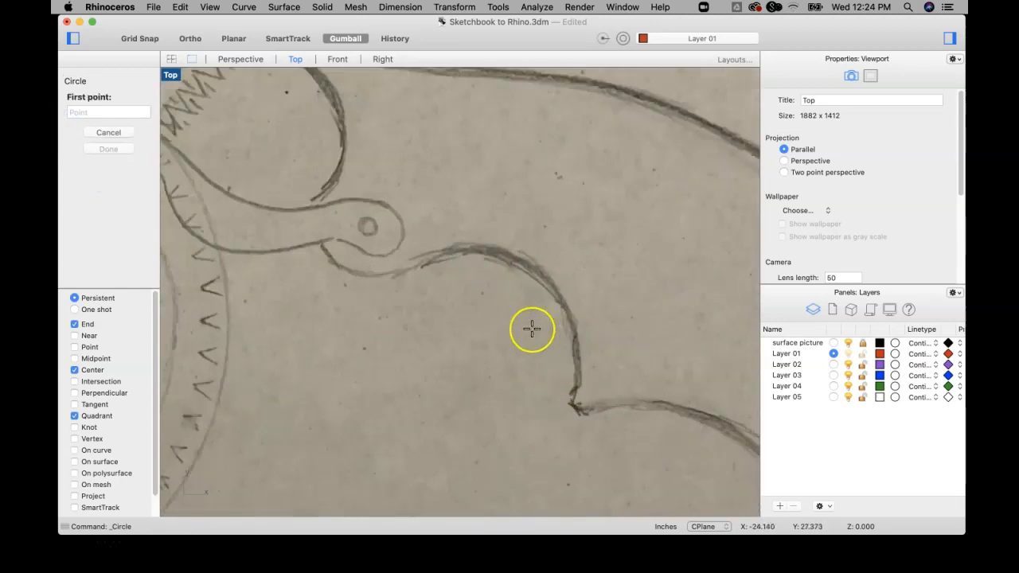
click(417, 264)
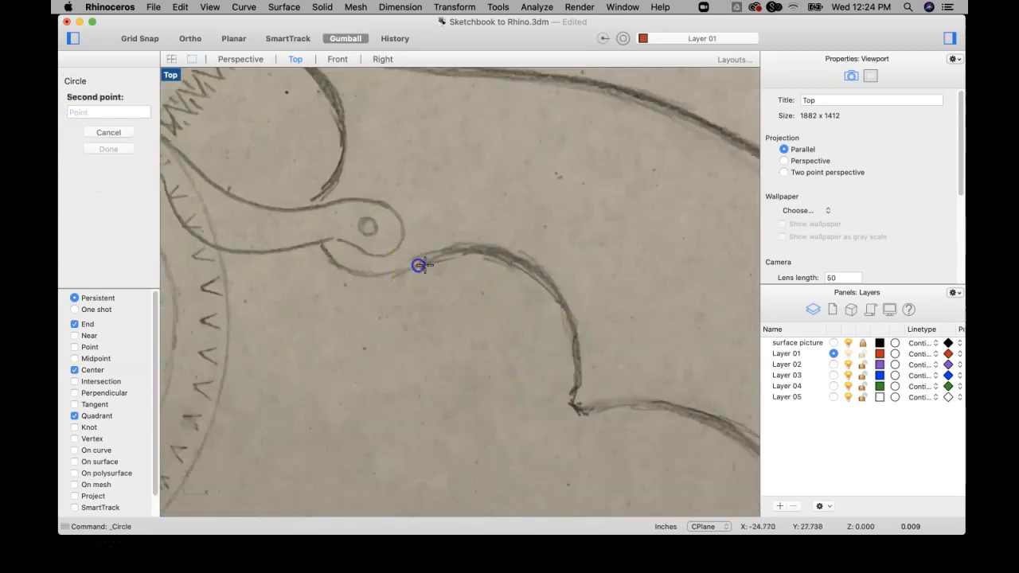
click(538, 272)
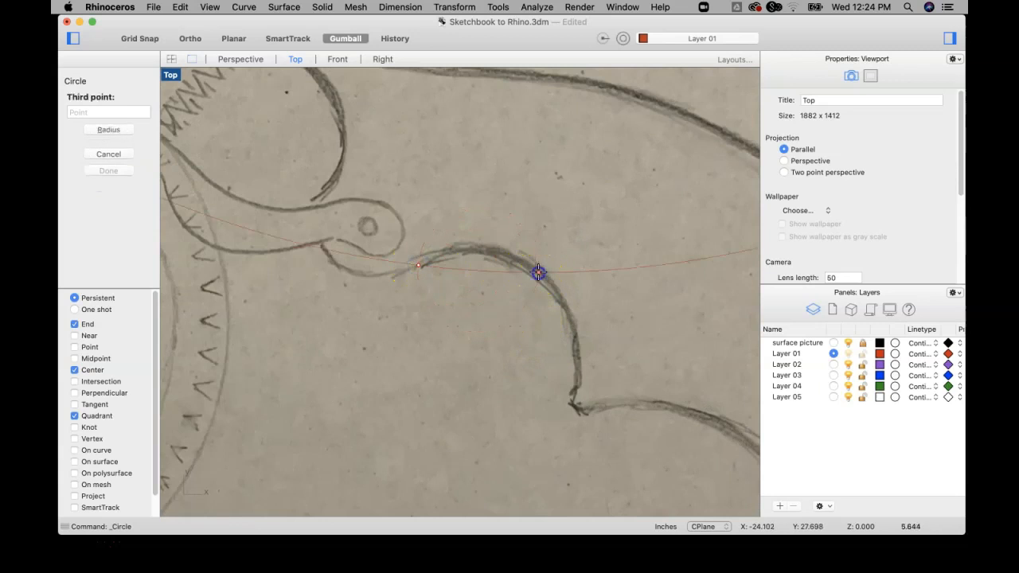
click(579, 377)
scroll(585, 373, down, 4)
scroll(586, 373, down, 5)
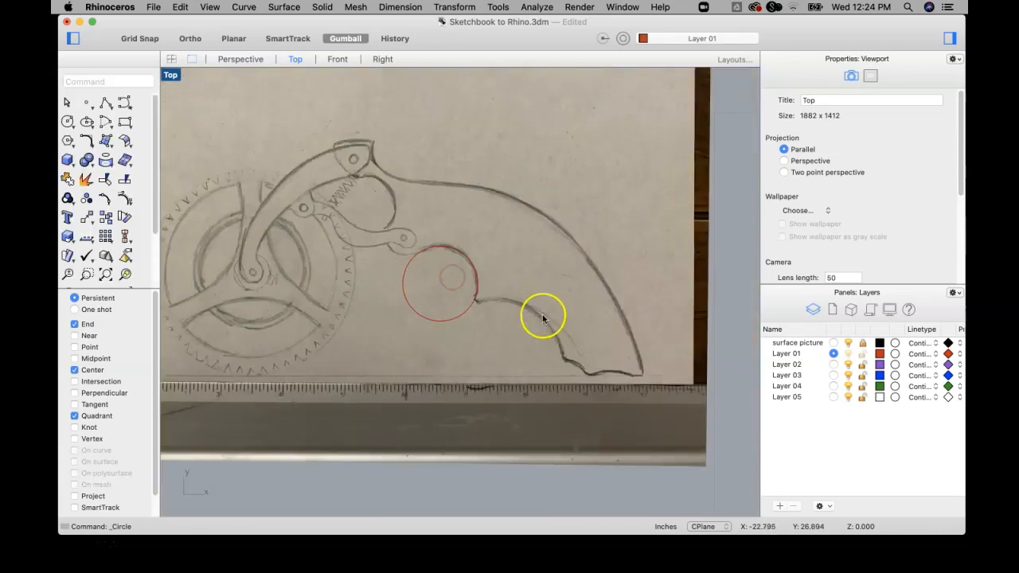
key(Return)
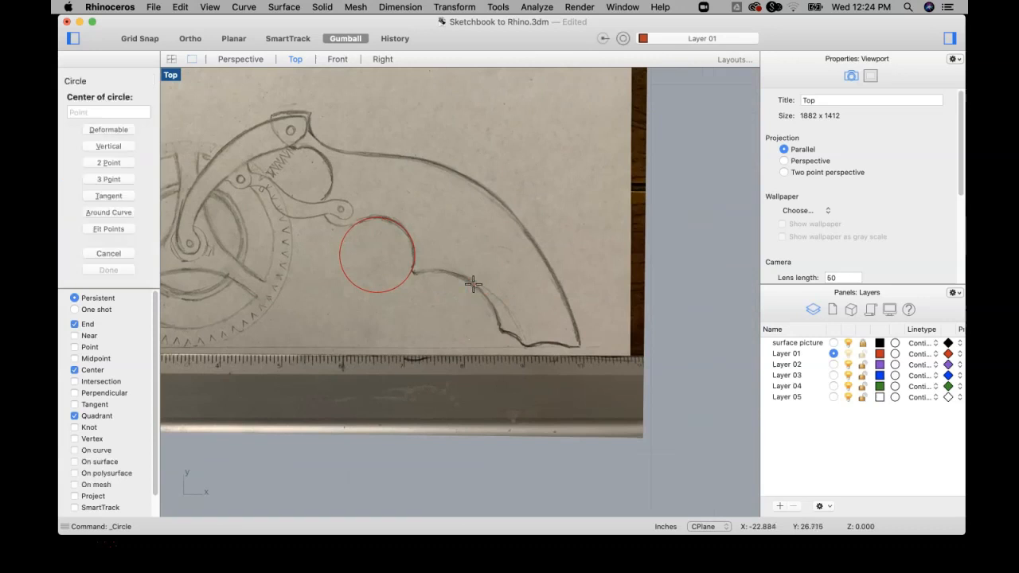
scroll(446, 281, up, 4)
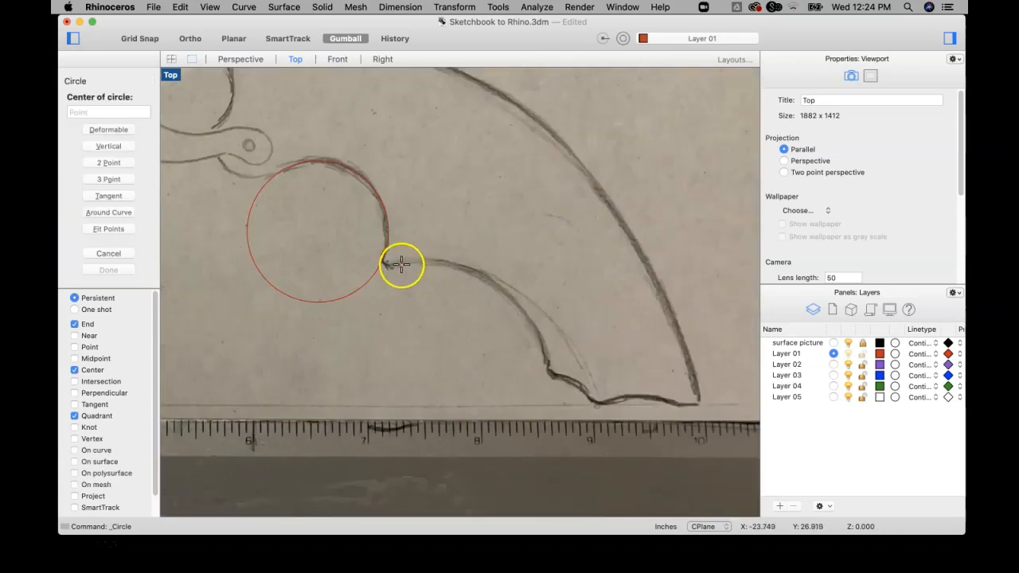
click(400, 263)
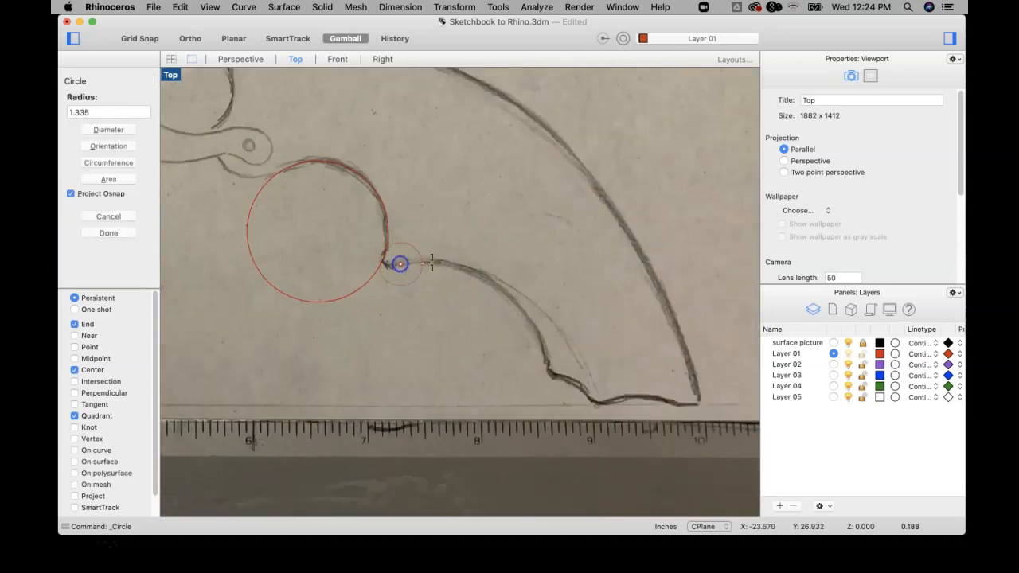
click(477, 276)
Step: Trace the lower finger notch of the handle with a three-point circle running from the cusp between the notches to the notch's lower end
key(Return)
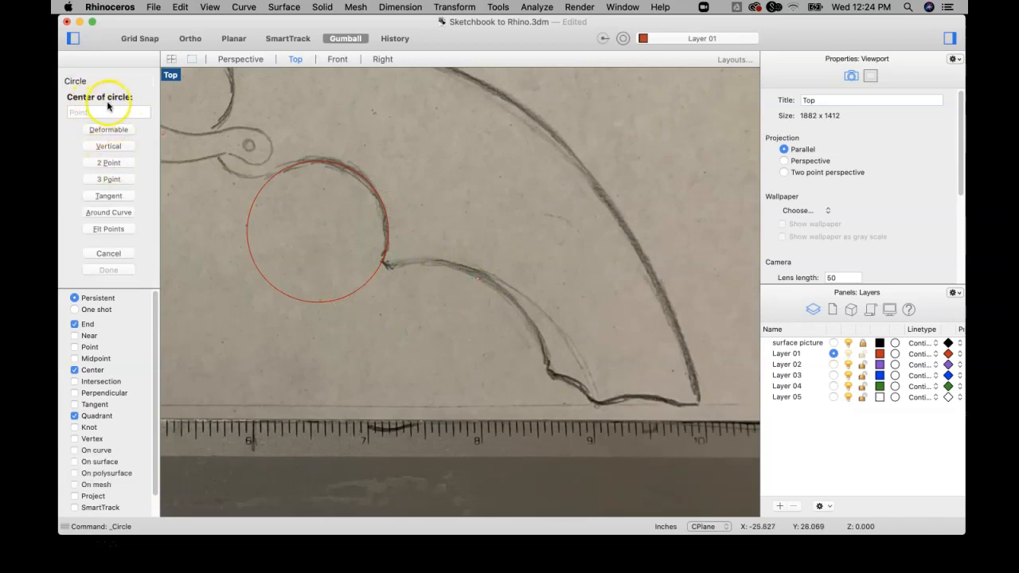
click(110, 180)
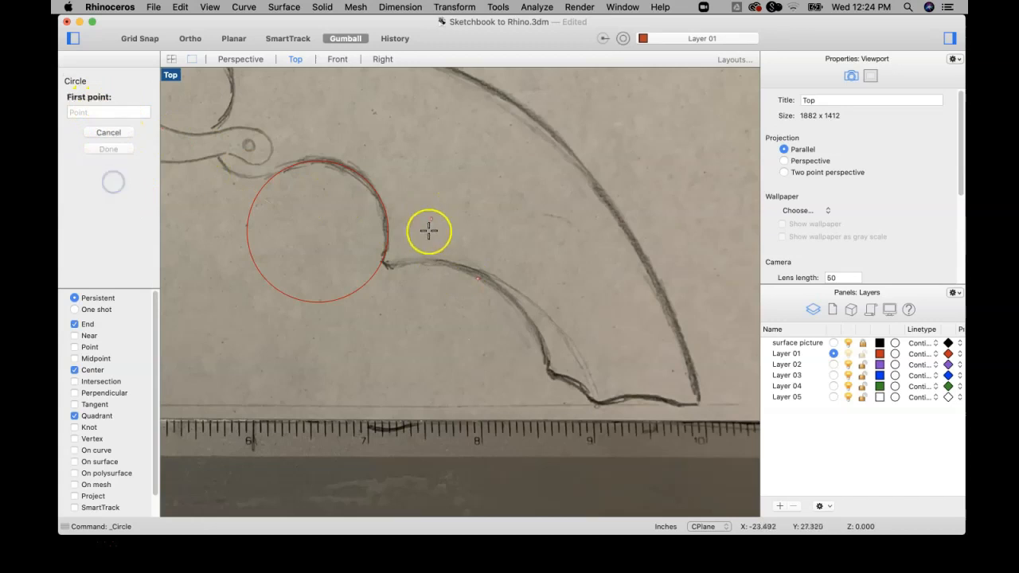
click(395, 265)
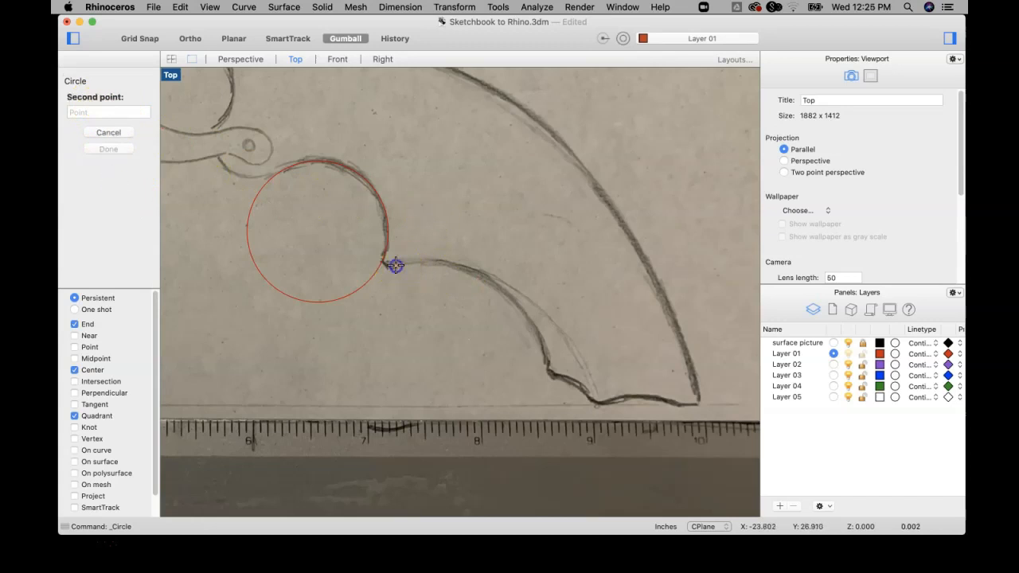
click(483, 277)
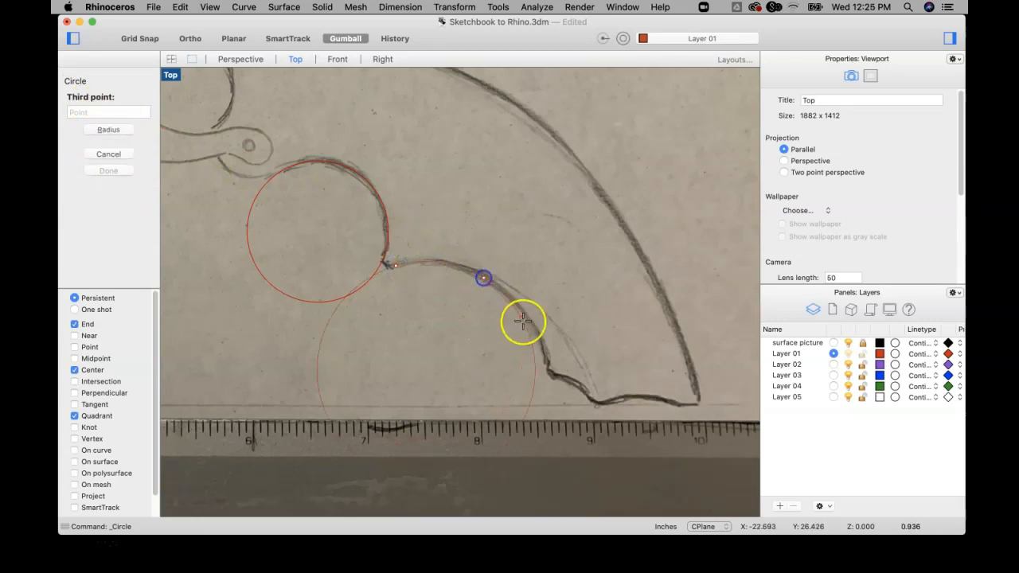
click(549, 371)
scroll(573, 266, down, 5)
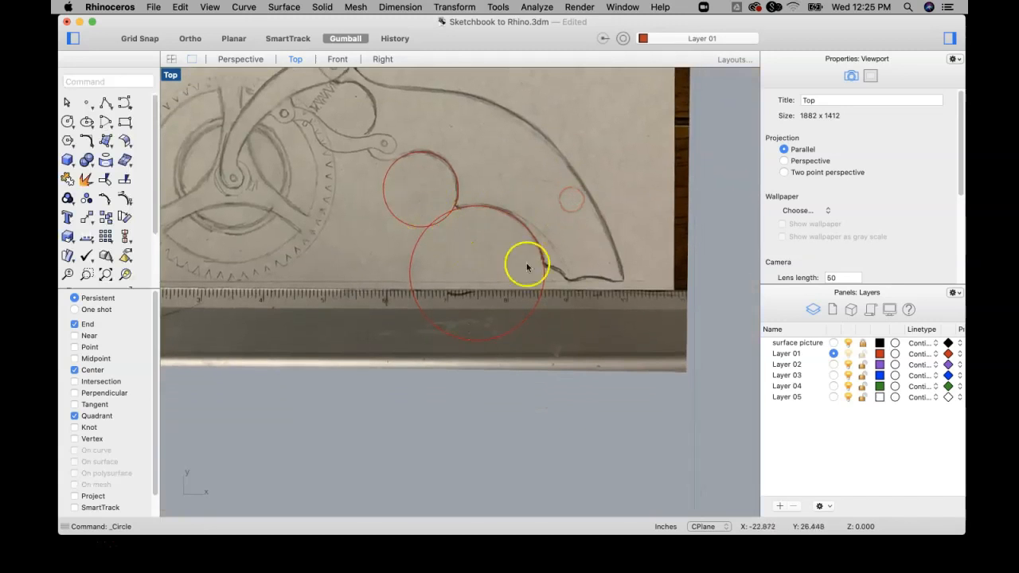
Step: Trace the rounded opening beside the spring, just above the small lever, with a three-point circle along its pencil arc
scroll(420, 141, down, 4)
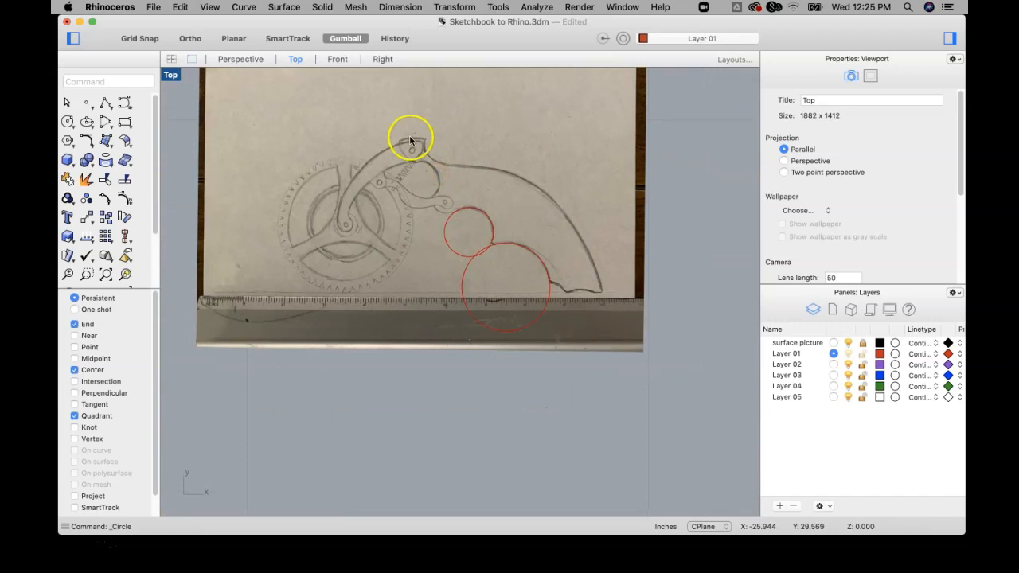
key(Return)
scroll(433, 170, up, 5)
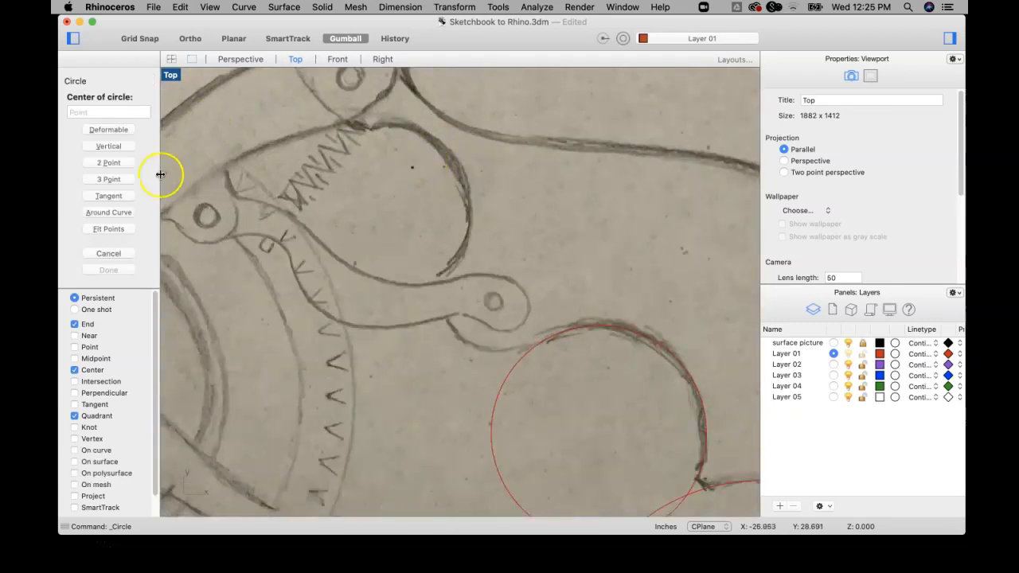
click(111, 179)
click(387, 126)
click(456, 167)
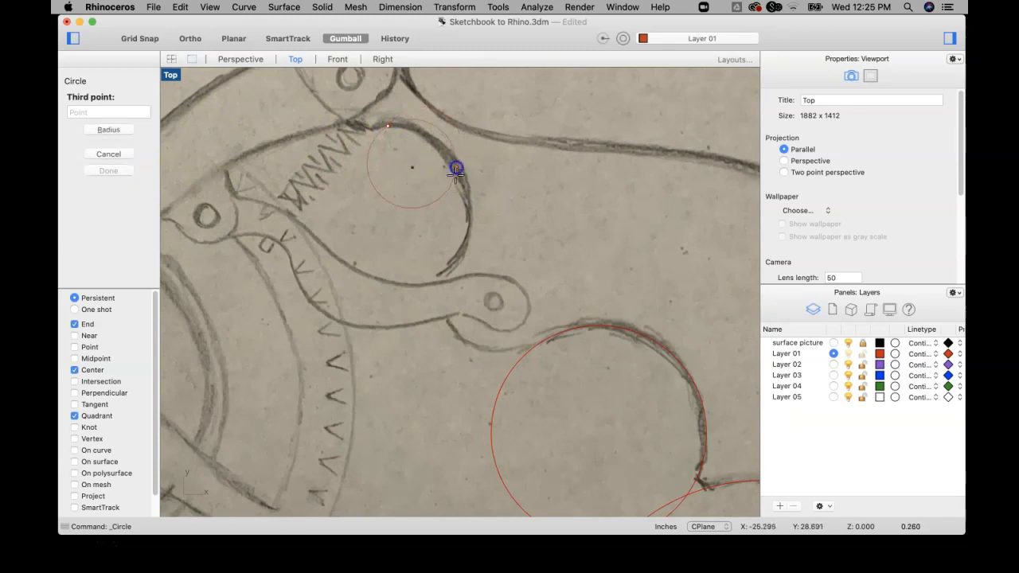
click(461, 256)
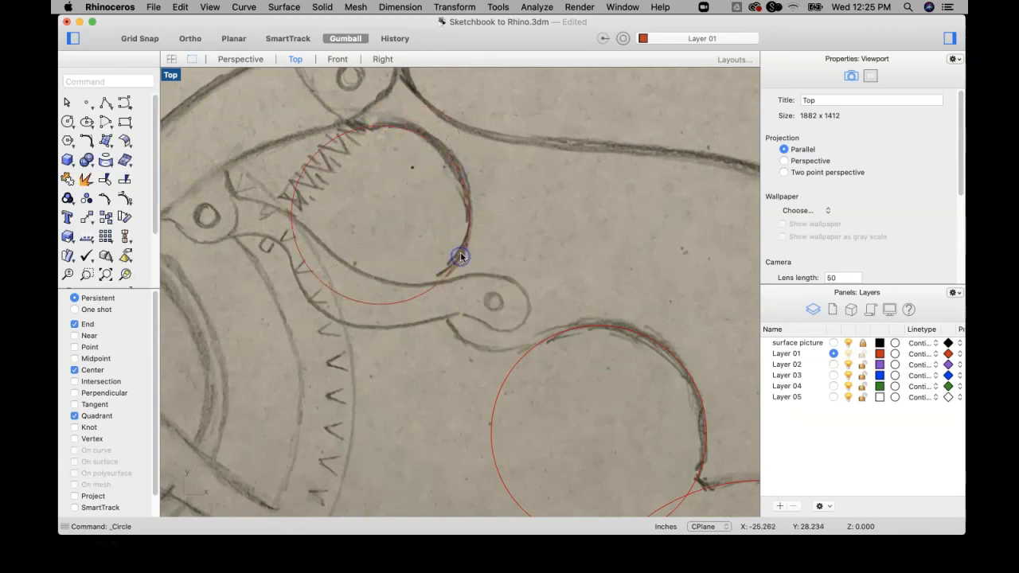
scroll(465, 251, down, 5)
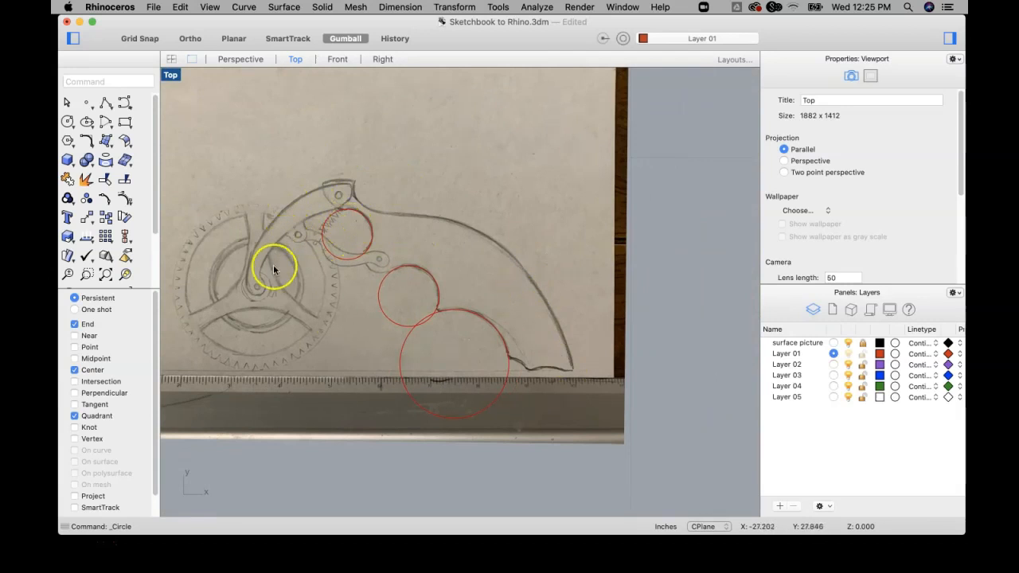
Step: Draw a circle of about 0.05 inch radius over the small pivot hole at the center of the toothed wheel
click(68, 121)
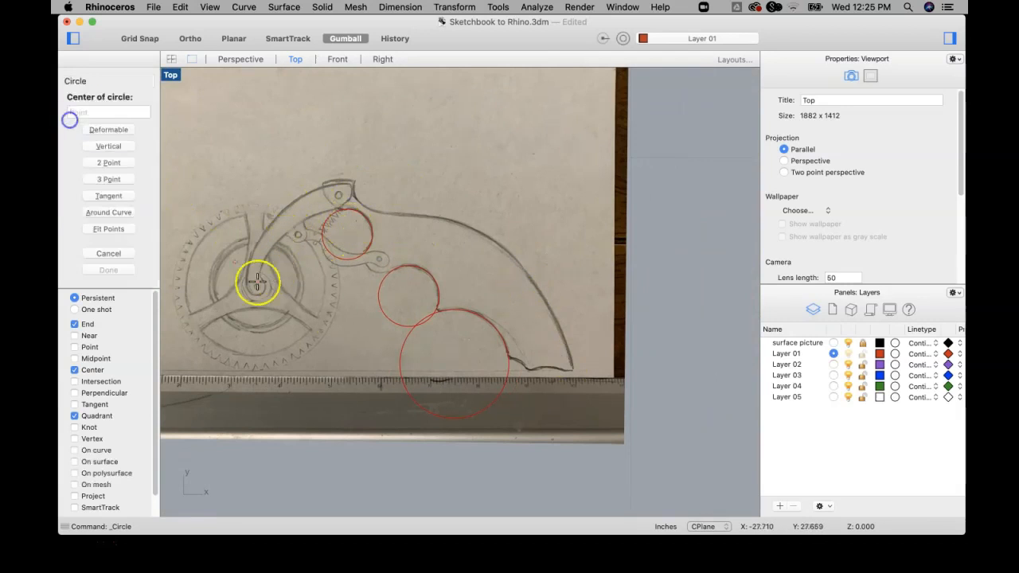
scroll(250, 279, up, 5)
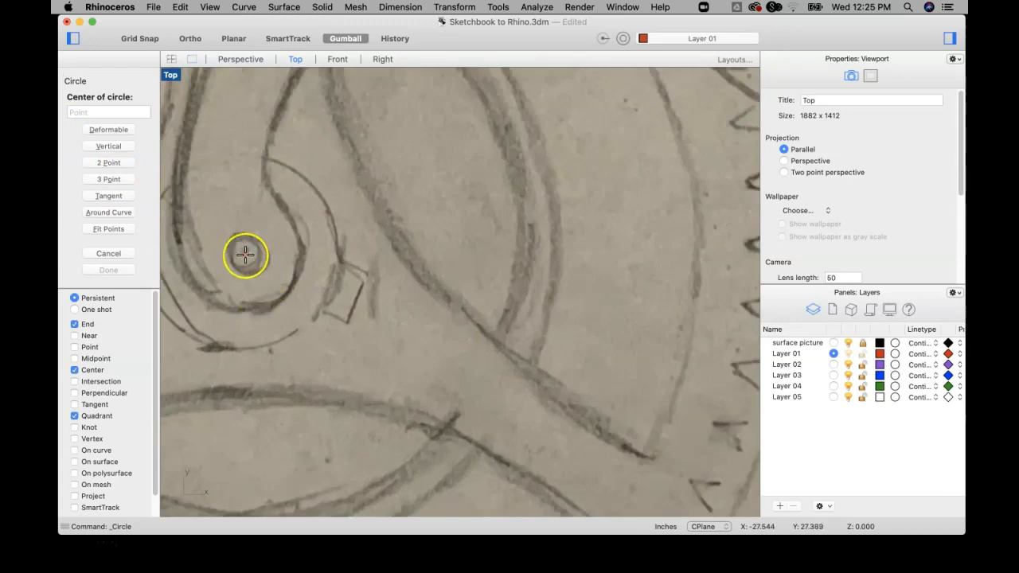
click(244, 253)
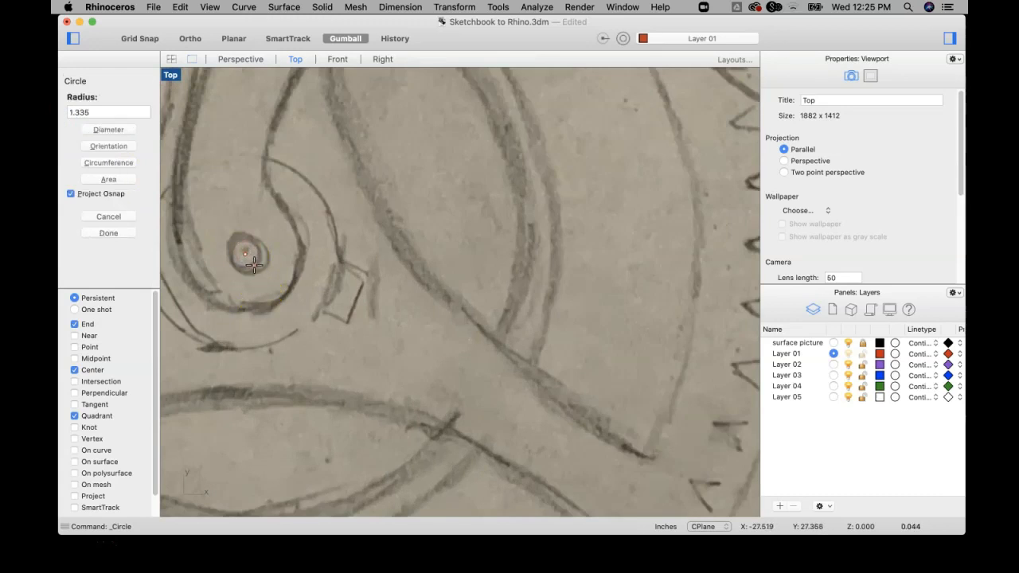
click(254, 267)
scroll(262, 264, down, 5)
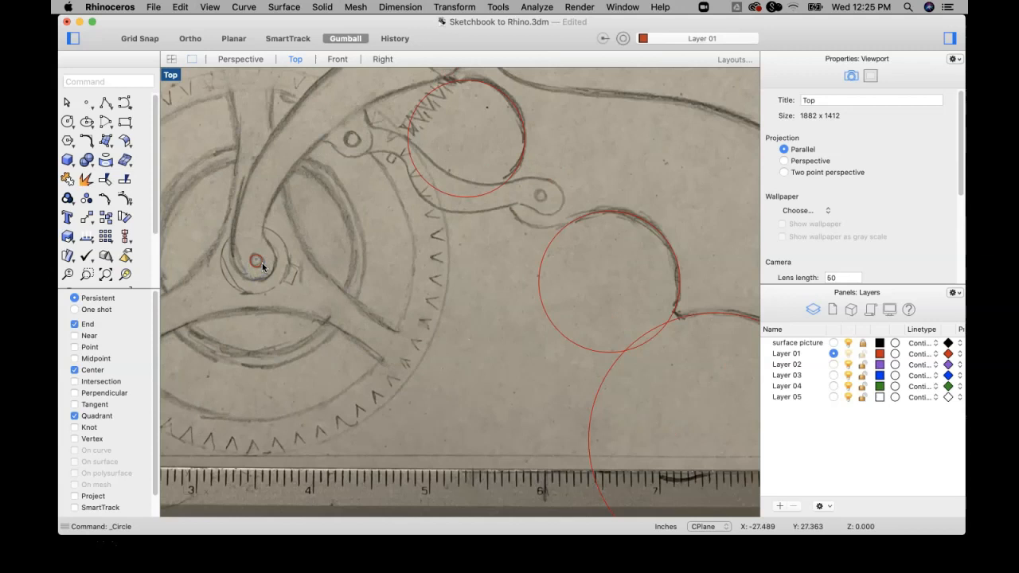
Step: Draw a concentric circle of about 0.18 inch radius around the wheel's pivot hole, matching the rounded end of the curved arm
right_click(262, 267)
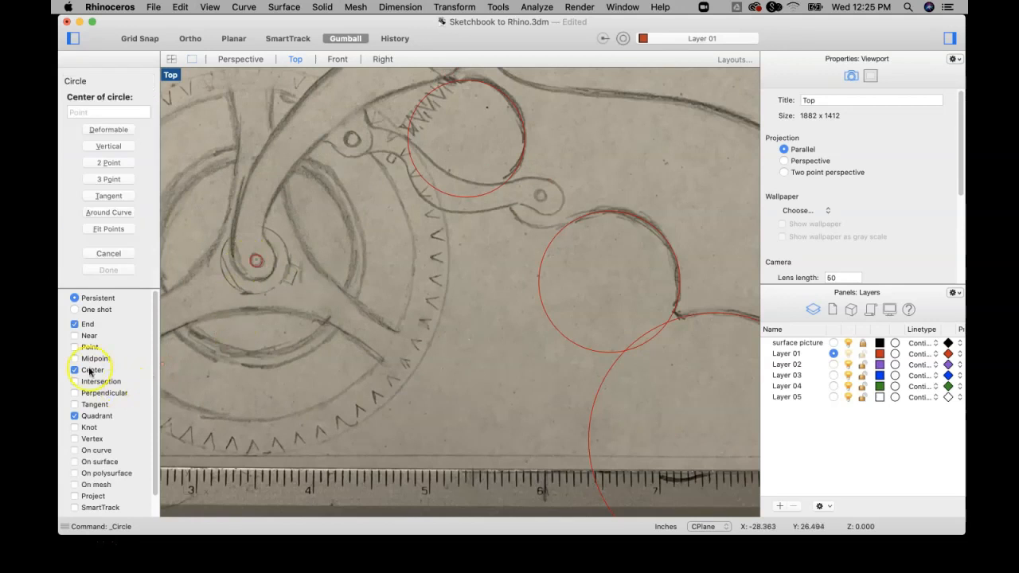
scroll(250, 254, up, 6)
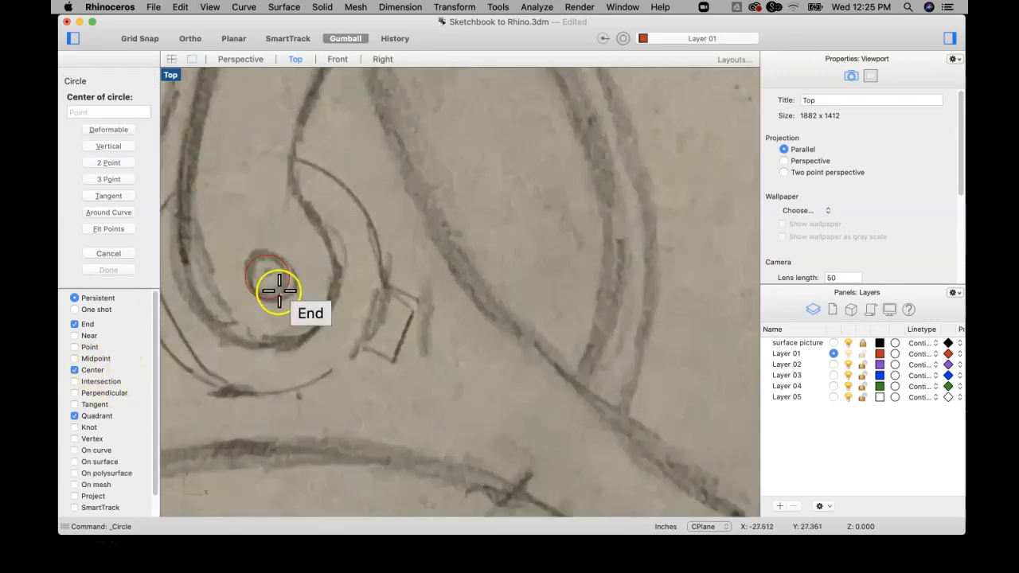
scroll(278, 291, up, 3)
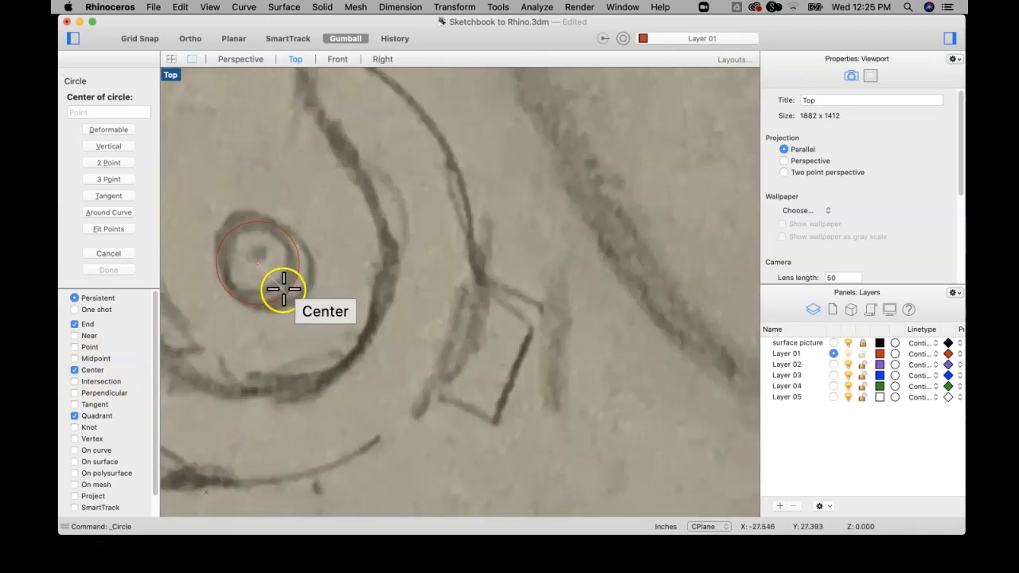
click(284, 290)
scroll(353, 353, down, 6)
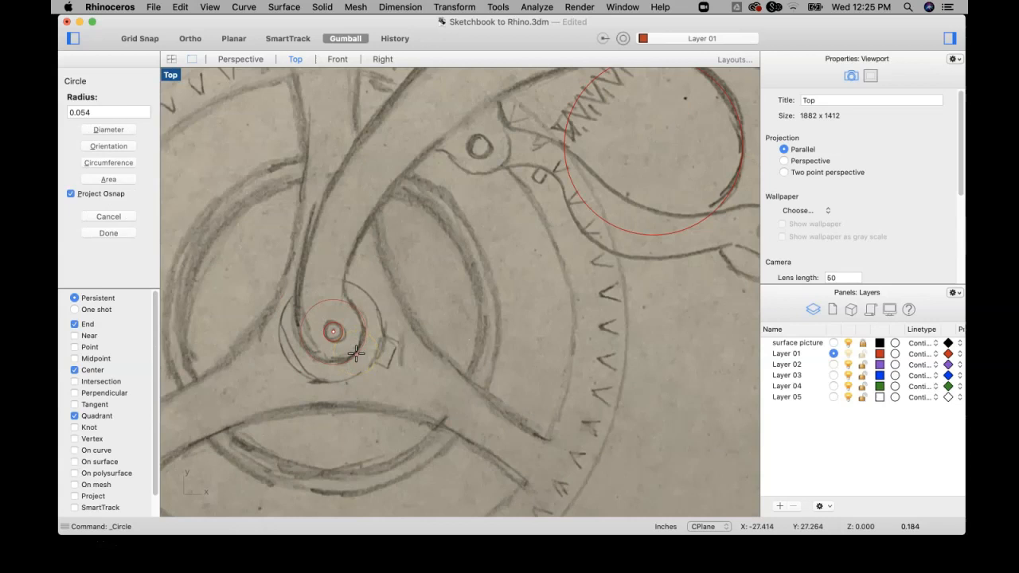
click(356, 352)
Step: Draw a circle of about 0.30 inch radius concentric with the wheel's pivot hole, matching the outer pencil circle of the hub
key(Return)
scroll(341, 337, up, 3)
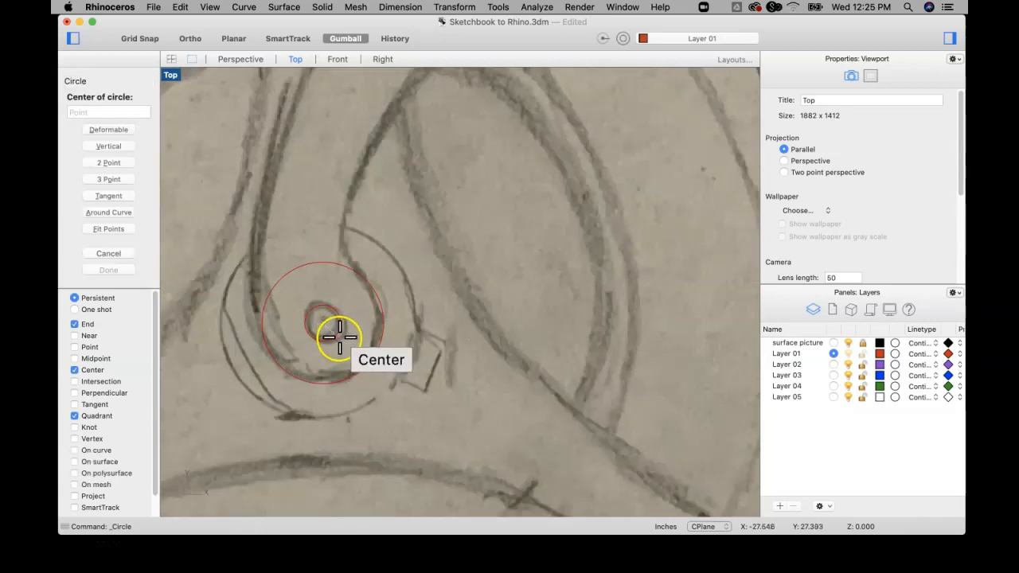
click(336, 336)
key(shift)
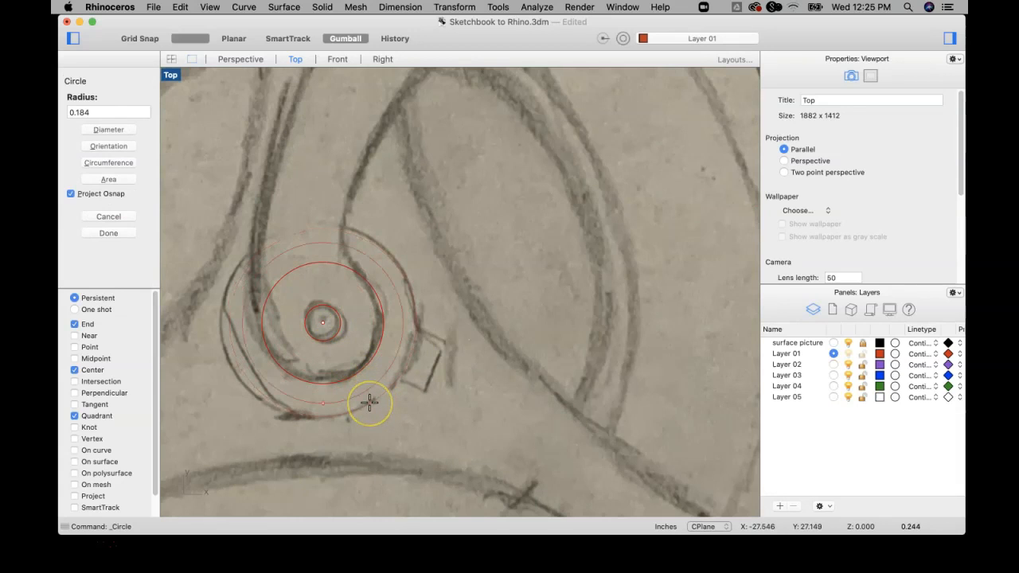
click(313, 418)
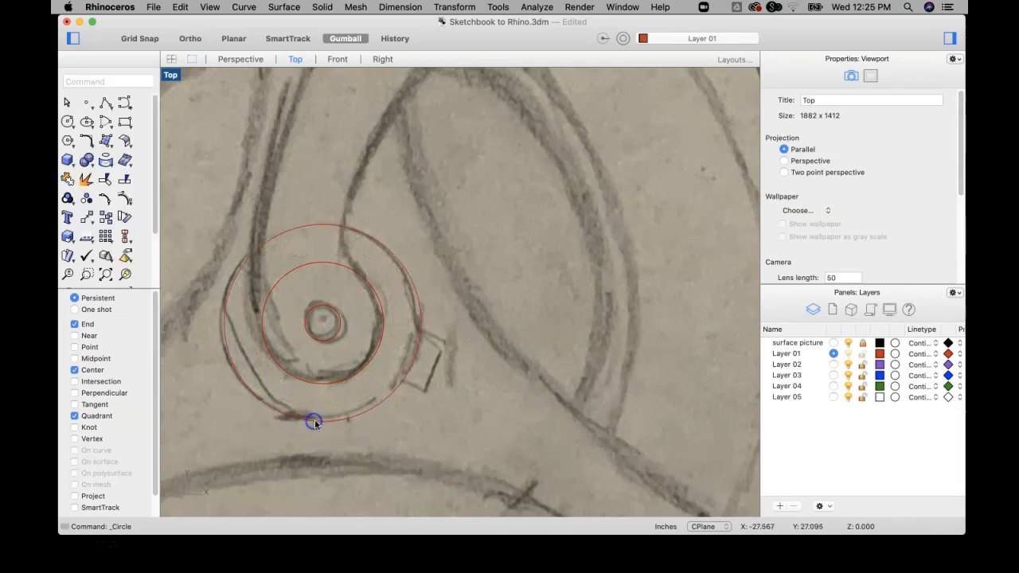
Step: Draw a circle of about 0.84 inch radius from the wheel's pivot center, tracing the inner edge of the middle ring
scroll(318, 418, down, 5)
right_click(377, 385)
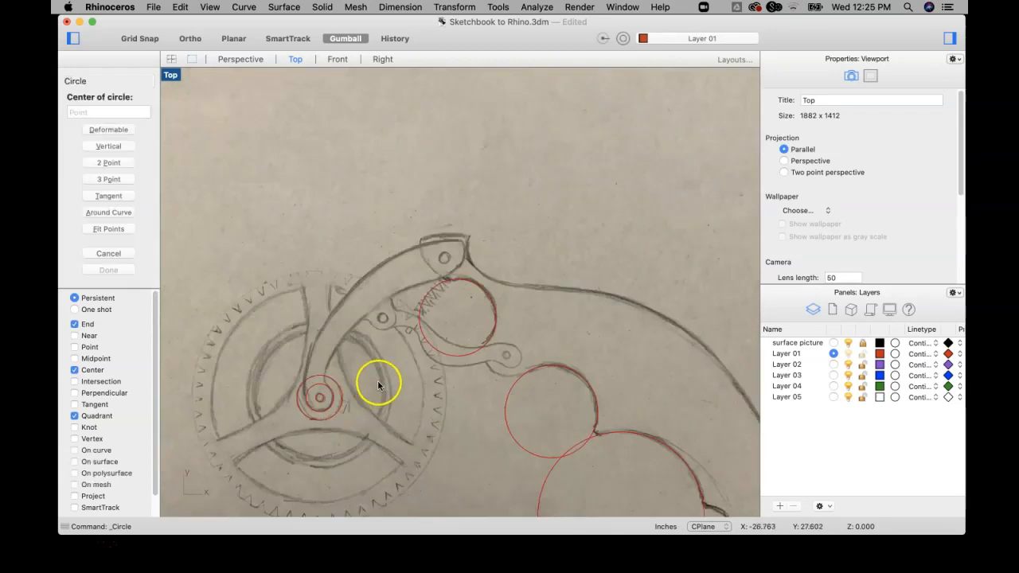
scroll(319, 390, up, 5)
scroll(333, 322, up, 5)
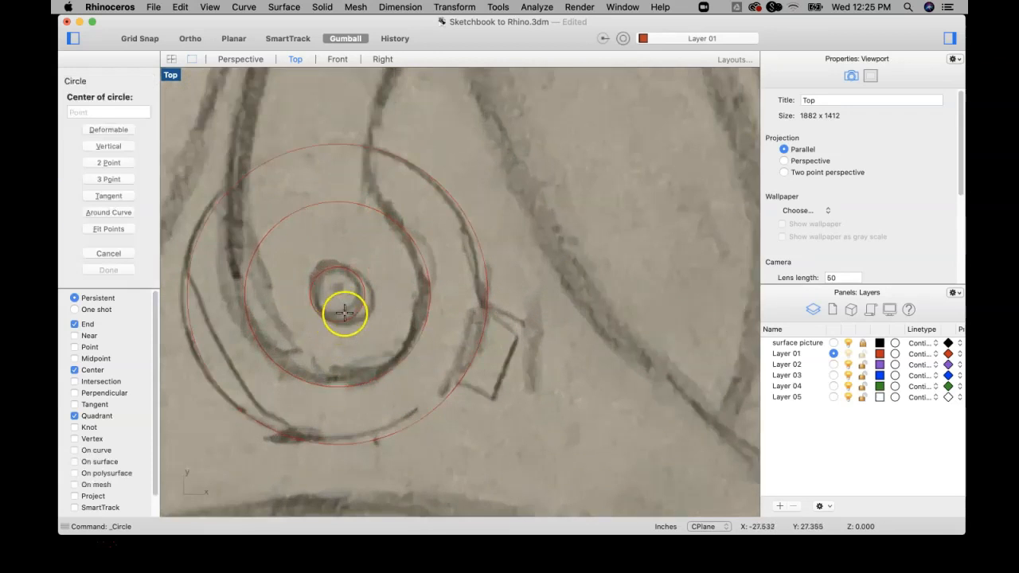
click(337, 296)
scroll(369, 392, down, 6)
right_drag(370, 392, 376, 309)
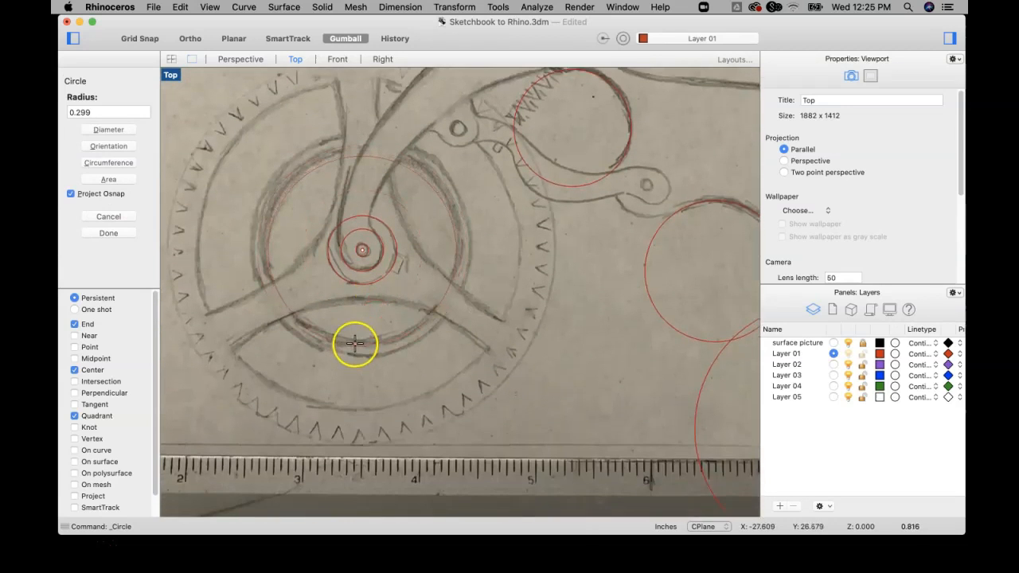
click(355, 345)
Step: Draw a circle of about 0.94 inch radius from the wheel's pivot center, tracing the outer edge of the middle ring
right_click(355, 332)
scroll(364, 264, up, 5)
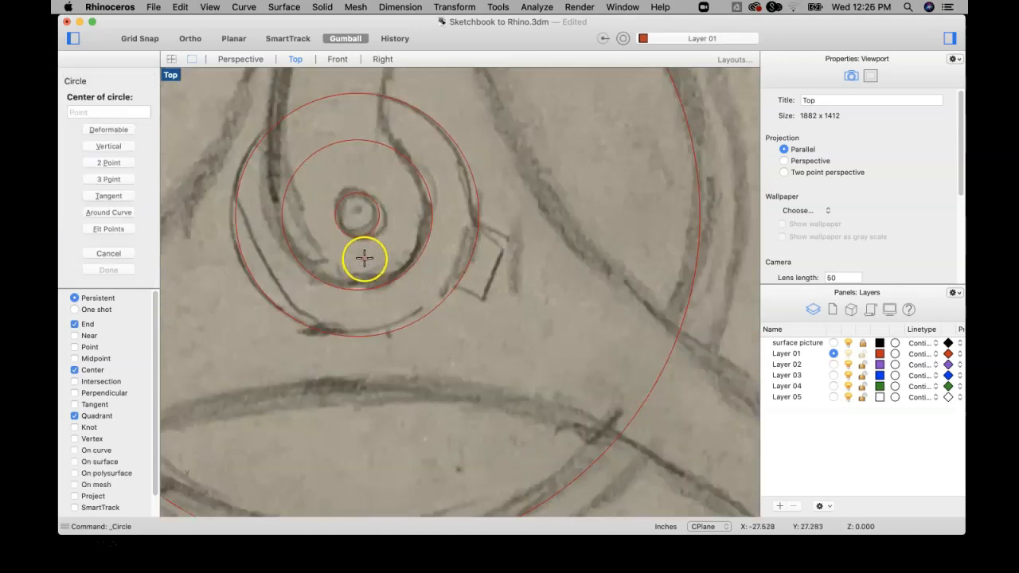
click(362, 229)
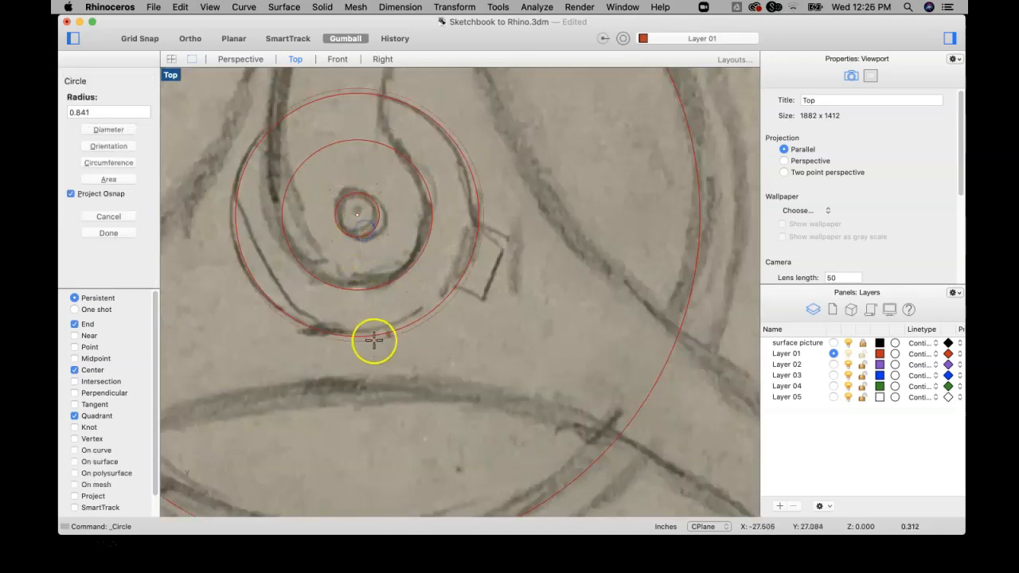
scroll(371, 354, down, 5)
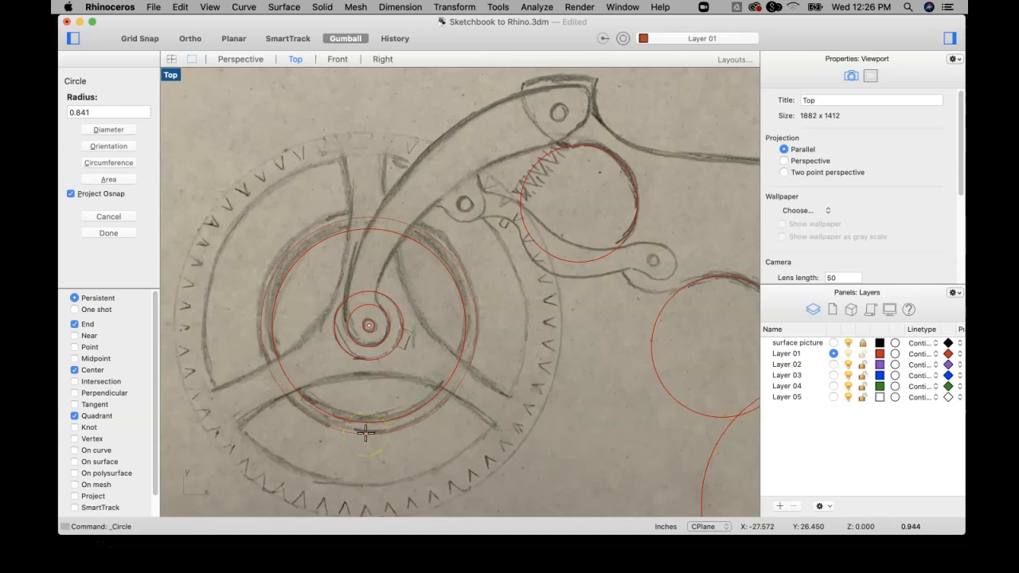
click(365, 431)
Step: Draw a circle of about 1.48 inch radius from the wheel's pivot center, running along the base of the teeth
key(Return)
scroll(371, 340, up, 3)
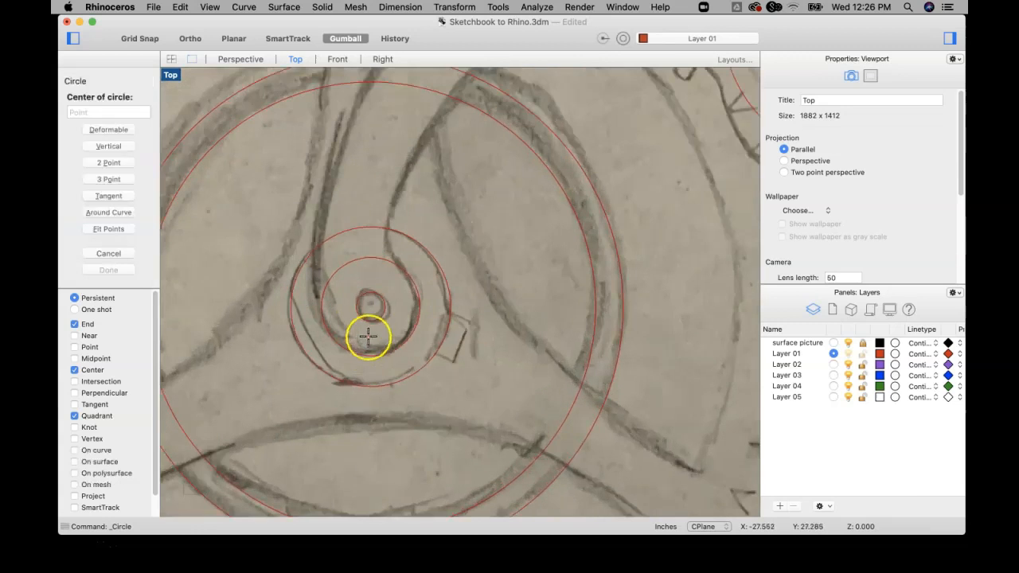
scroll(373, 314, up, 3)
click(374, 314)
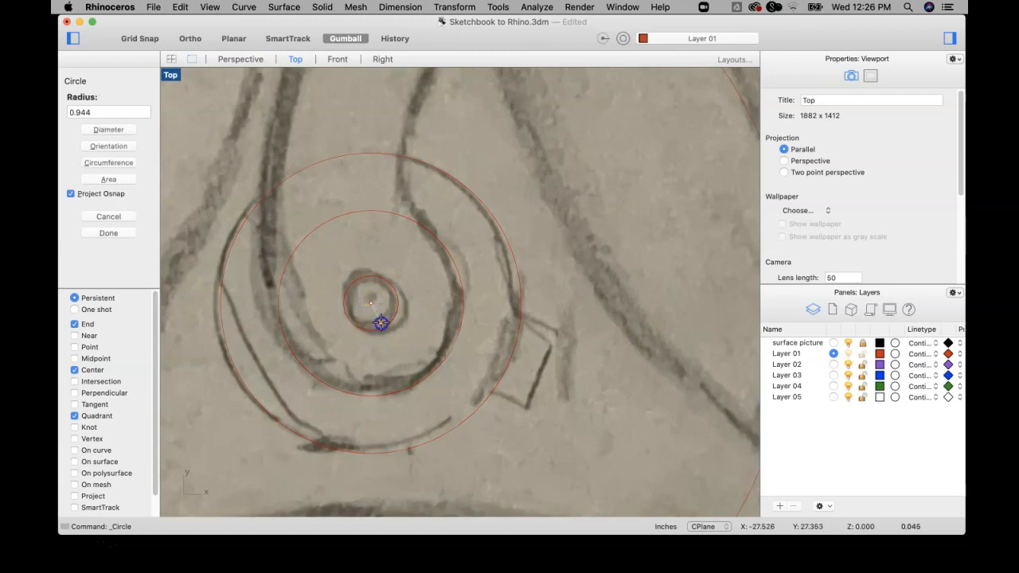
scroll(376, 322, down, 3)
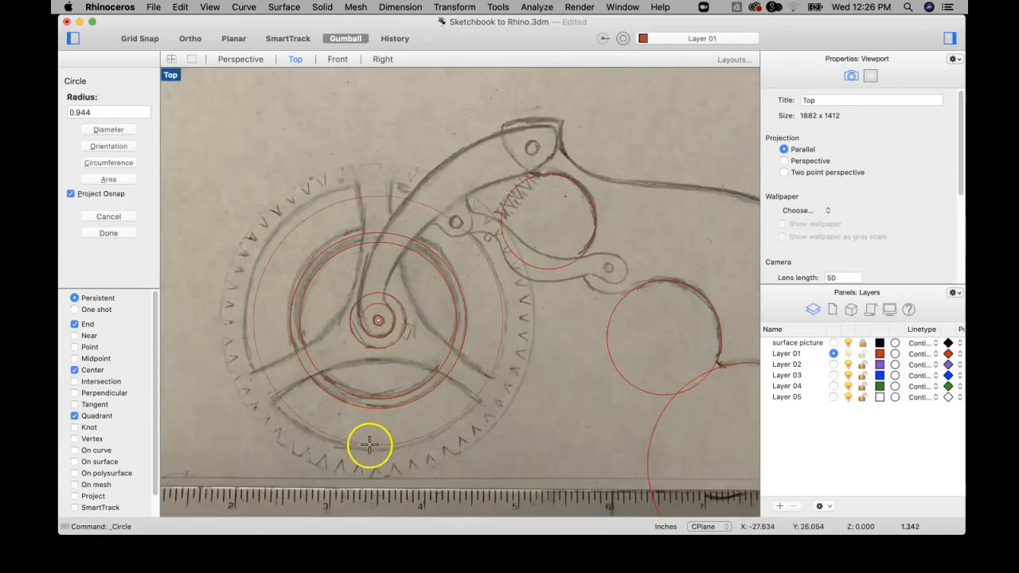
click(368, 453)
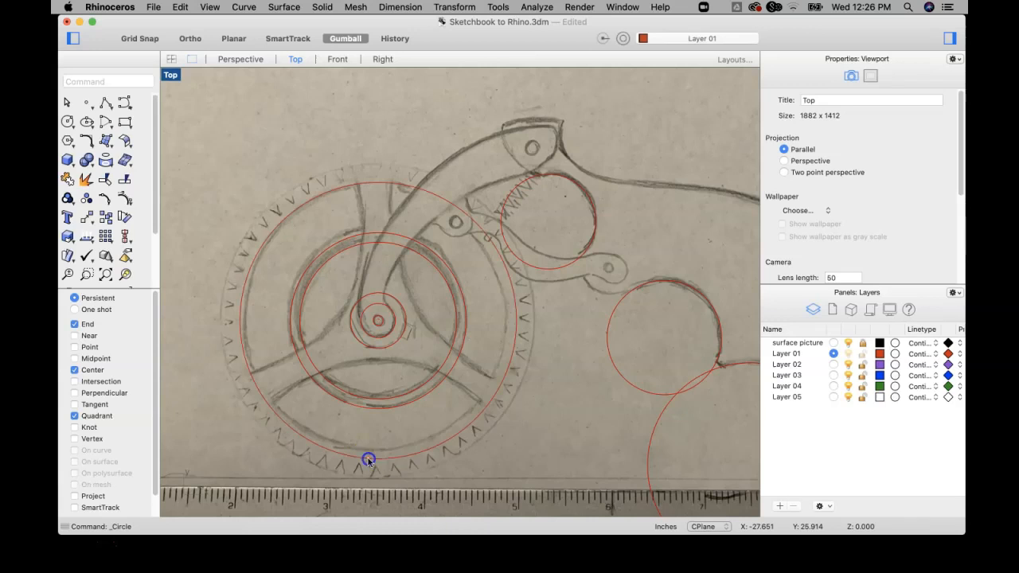
Step: Draw a circle of about 1.70 inch radius from the wheel's pivot center, following the wheel's outer edge around the teeth
key(Return)
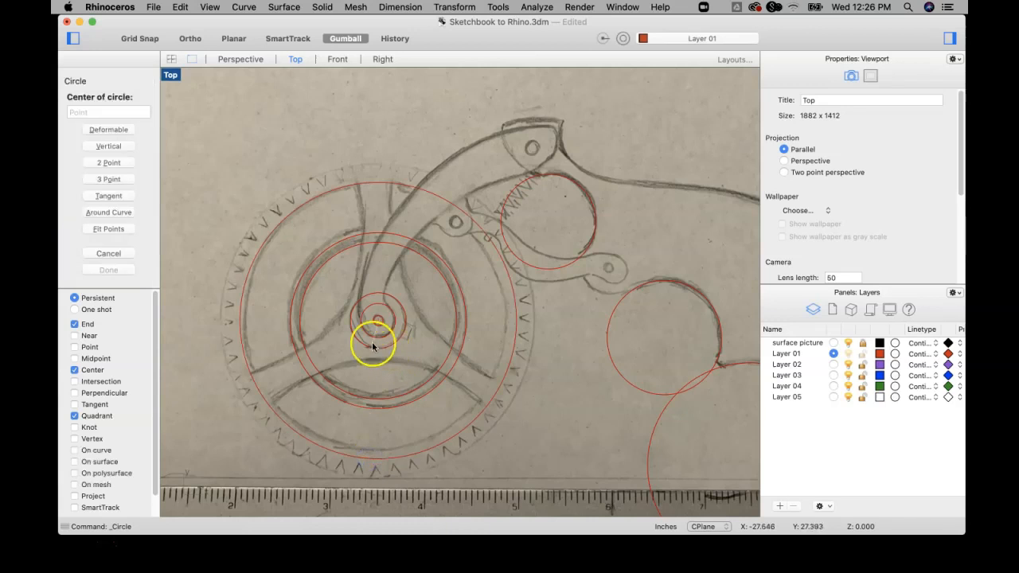
scroll(371, 340, up, 3)
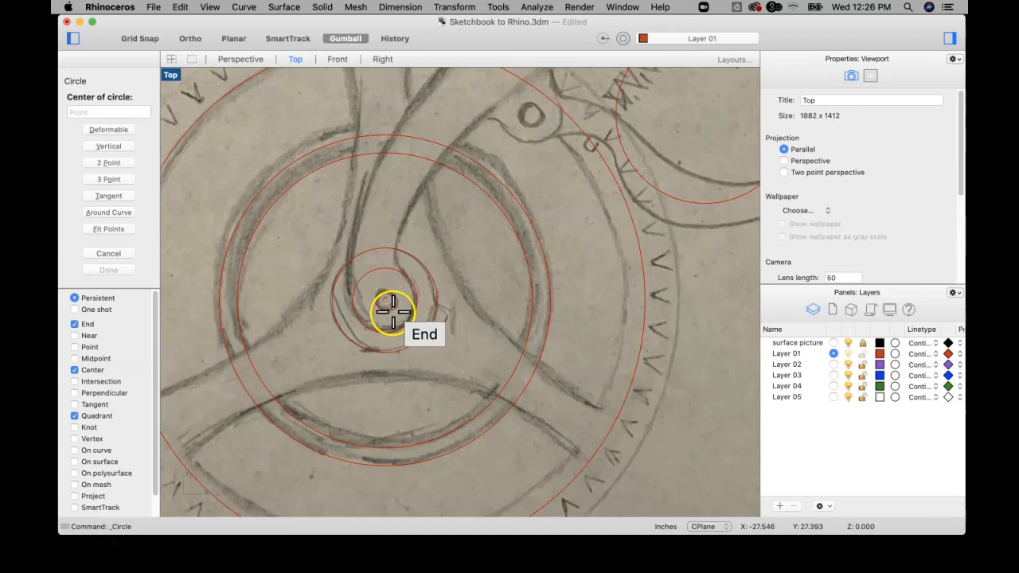
click(391, 310)
scroll(395, 341, down, 3)
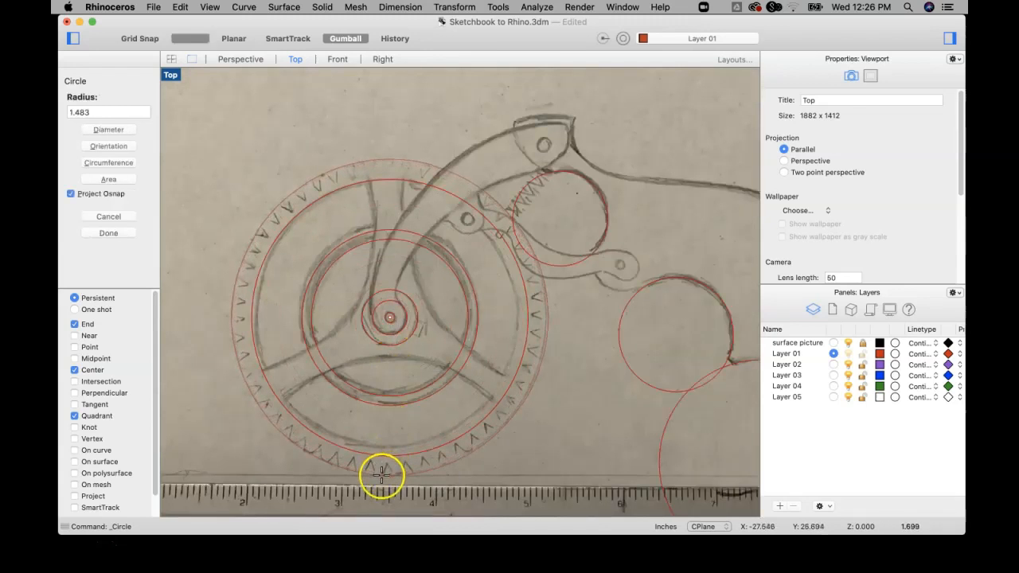
click(381, 476)
Step: Draw a horizontal polyline about 10 inches long over the pencil baseline above the ruler, ending just past the handle's tip
scroll(417, 414, down, 6)
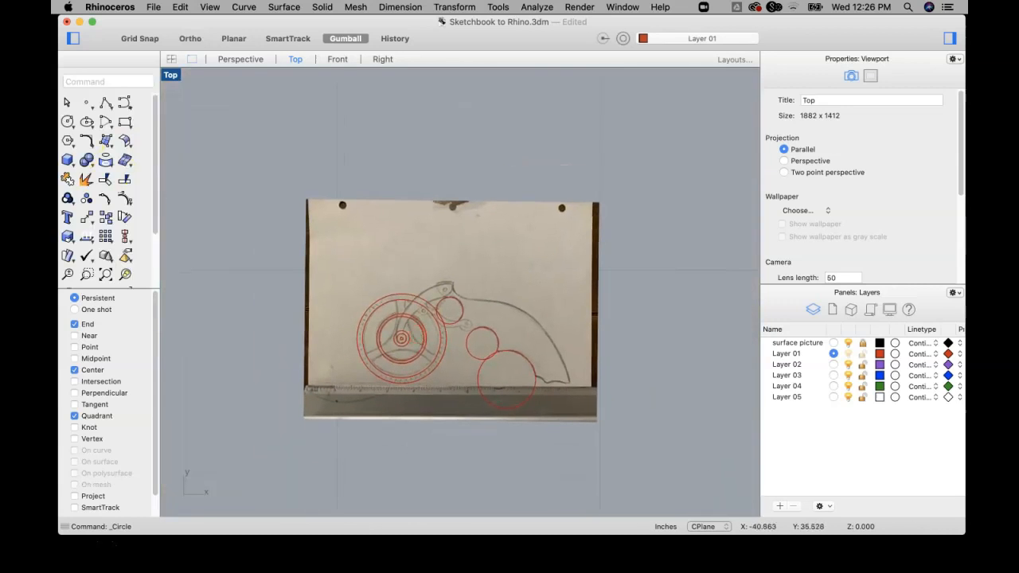
click(104, 111)
scroll(323, 387, up, 8)
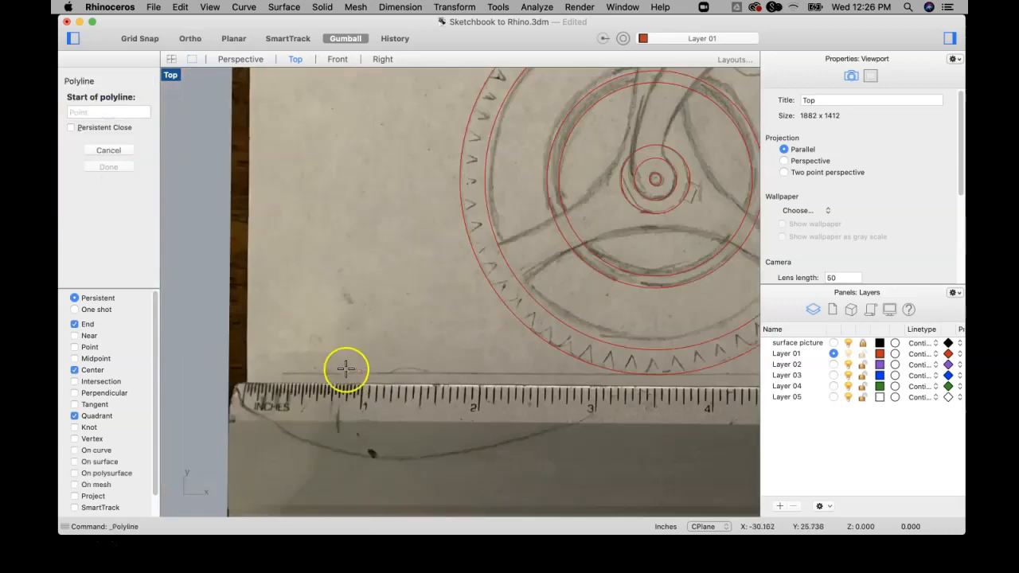
click(280, 372)
scroll(398, 365, down, 4)
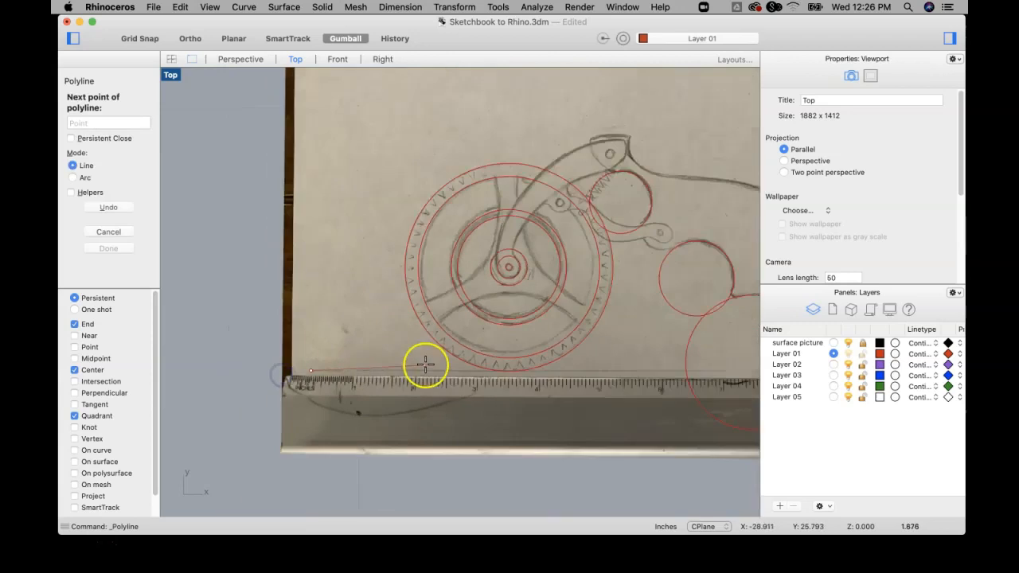
right_drag(479, 351, 284, 347)
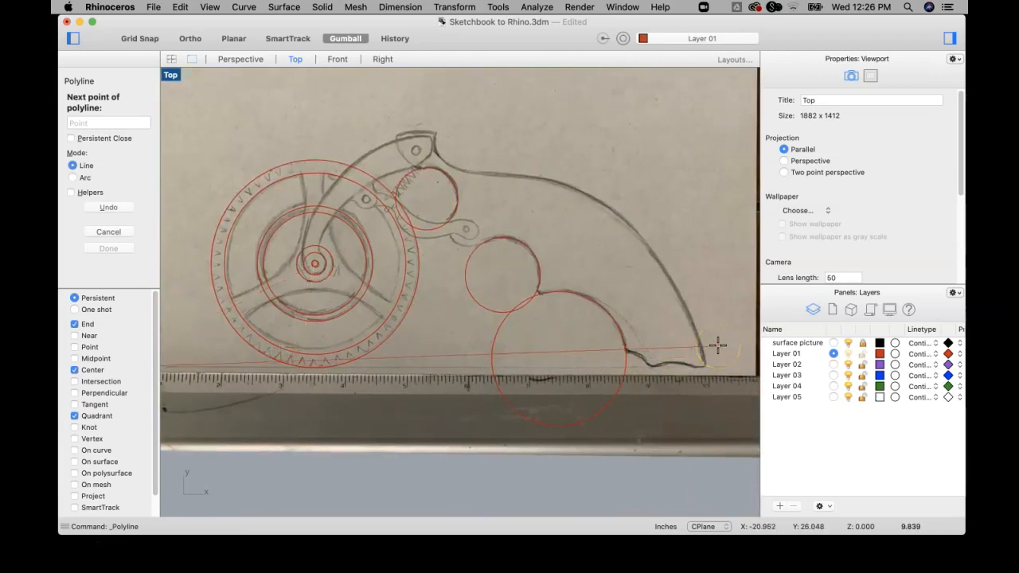
key(F8)
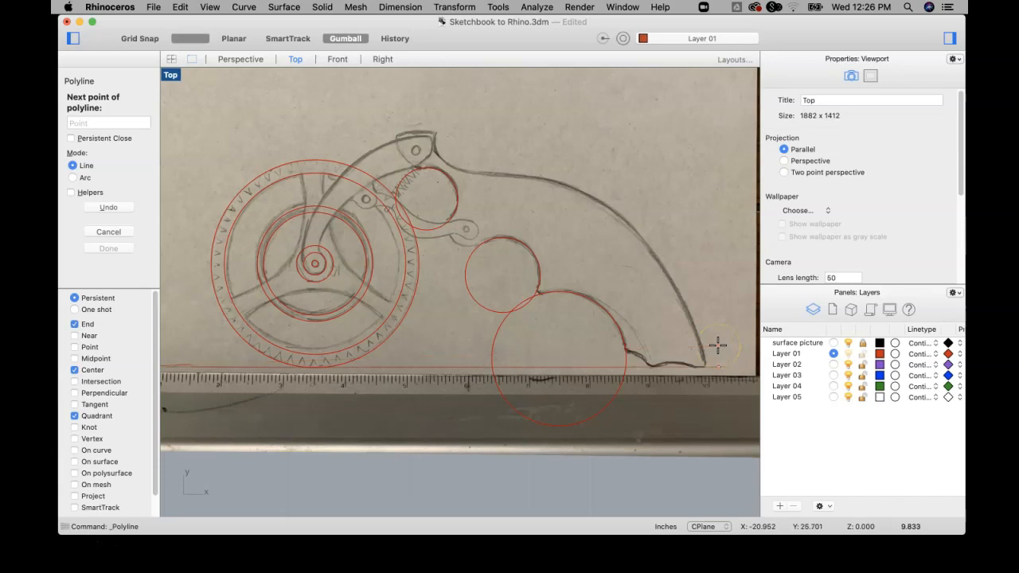
scroll(723, 357, down, 8)
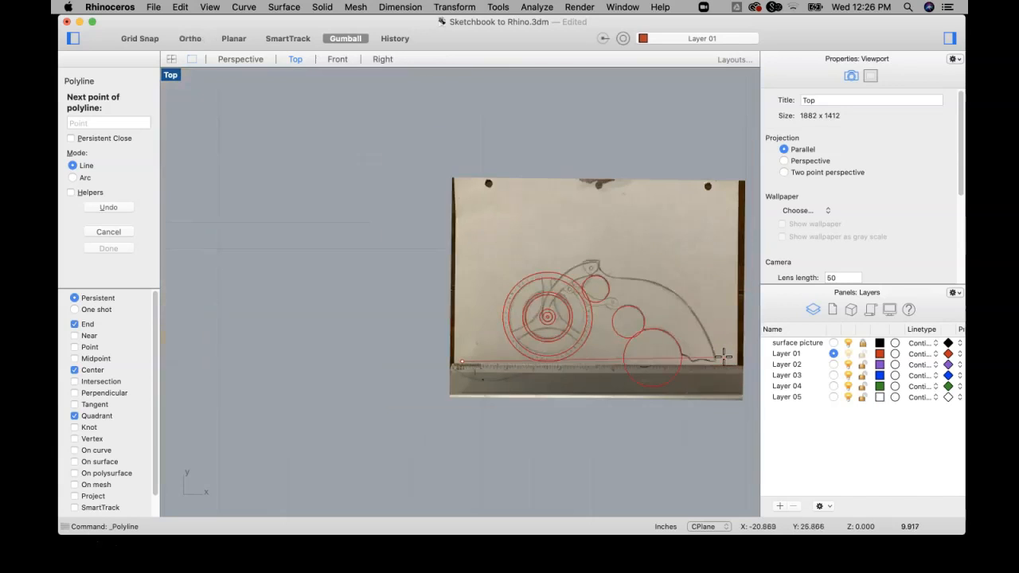
key(shift)
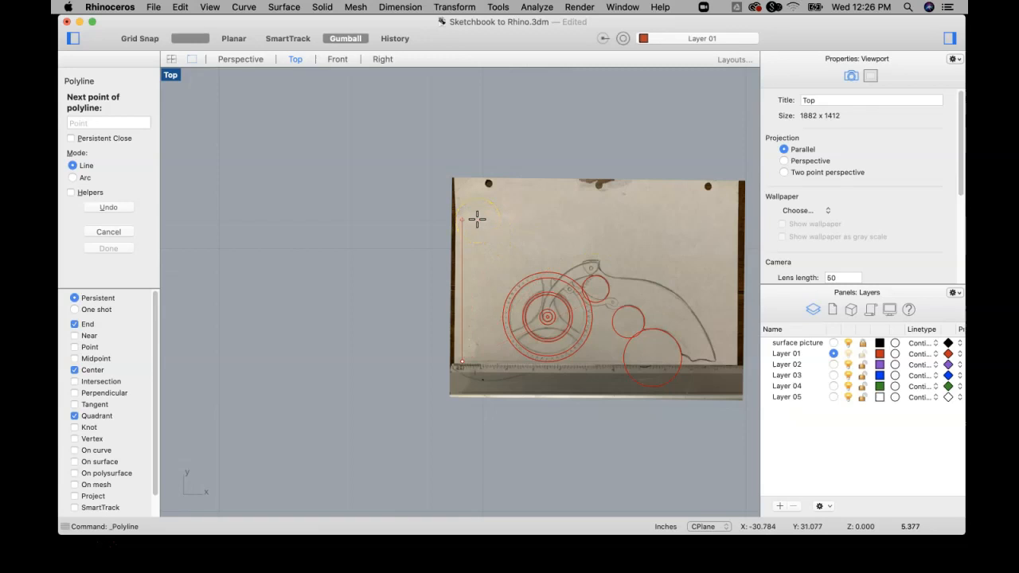
key(shift)
click(725, 343)
key(Return)
Step: Draw a small circle over the pivot hole at the upper end of the curved arm, matching its pencil outline
right_drag(630, 294, 501, 304)
scroll(513, 308, up, 12)
scroll(521, 343, down, 4)
right_drag(589, 343, 509, 313)
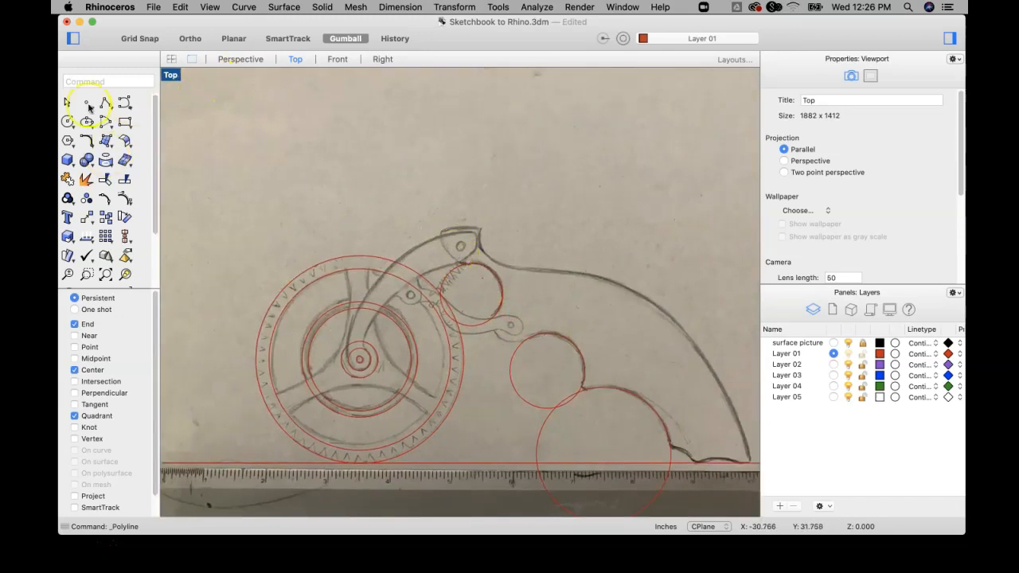
click(69, 121)
scroll(467, 270, up, 8)
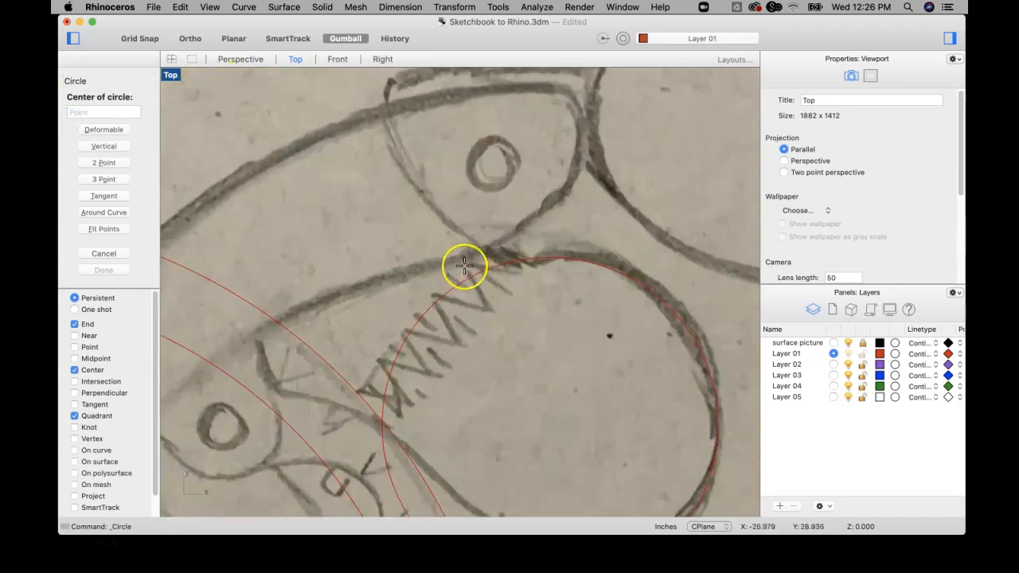
click(488, 165)
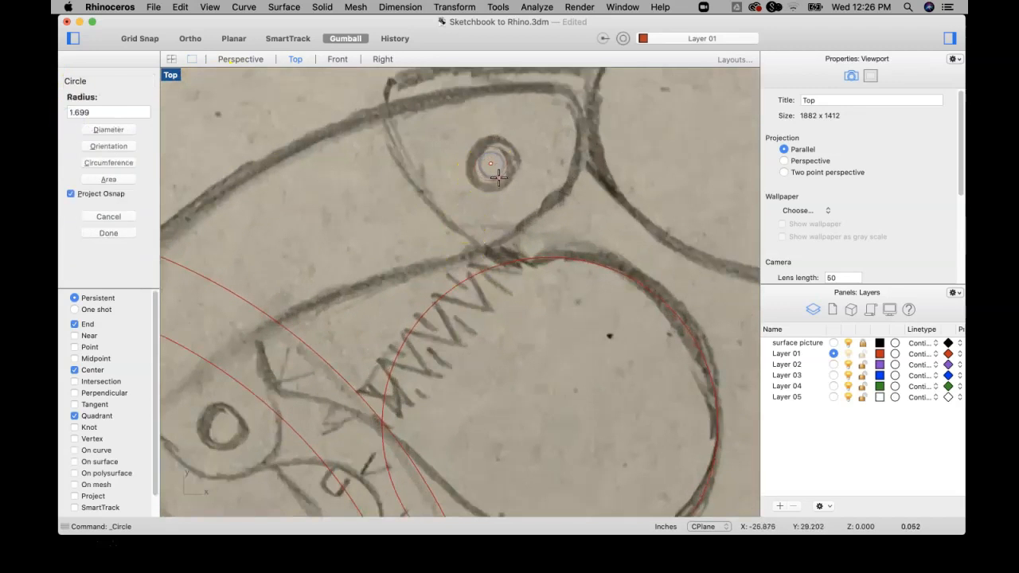
click(499, 178)
Step: Draw a small circle over the lever's pivot hole between the spring and the curved arm, matching its pencil outline
scroll(500, 181, down, 6)
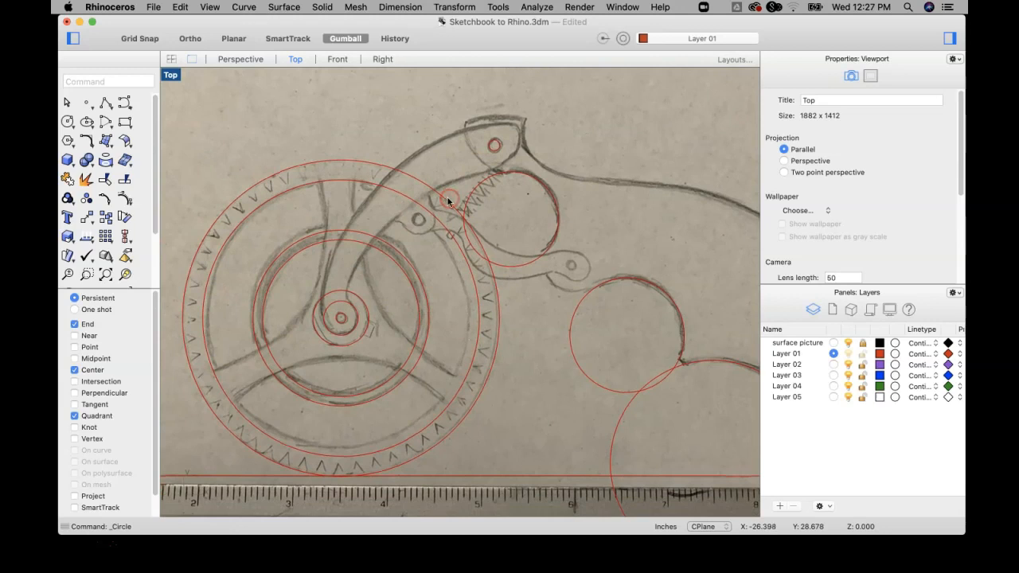
right_click(448, 202)
scroll(445, 207, up, 4)
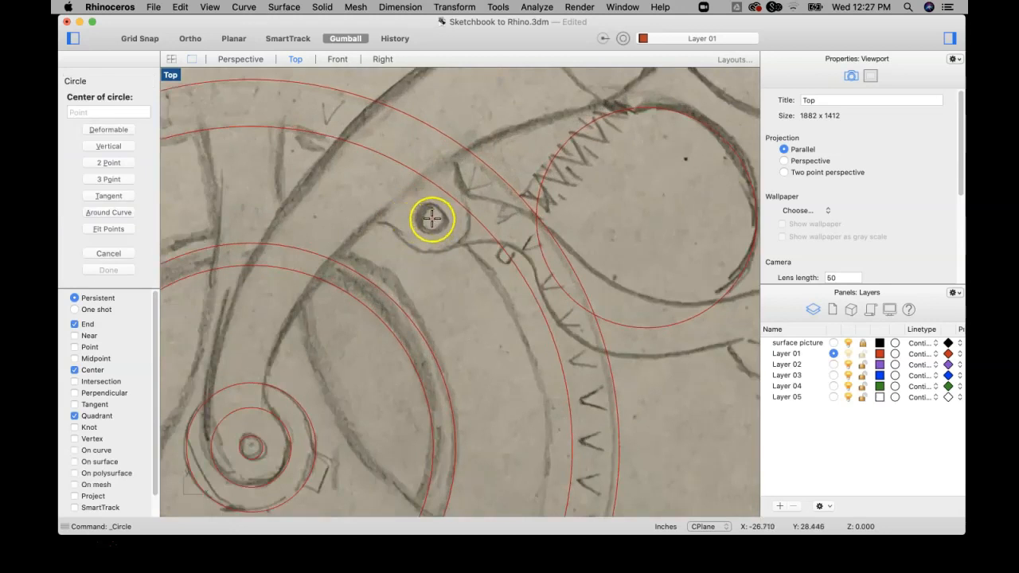
click(432, 217)
click(436, 219)
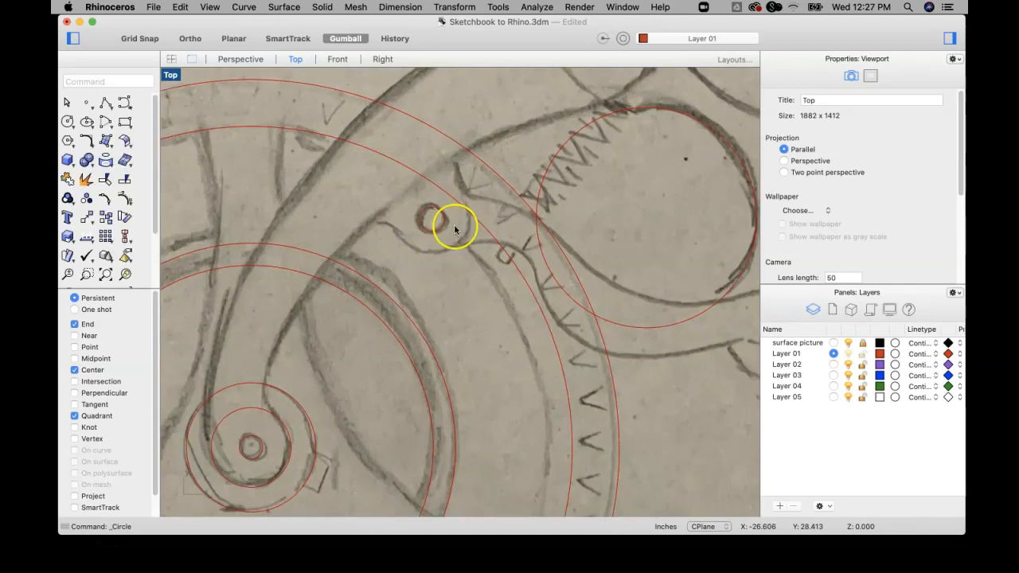
Step: Draw a small circle over the hole in the rounded end of the lever, just above the upper finger notch
scroll(436, 222, down, 5)
scroll(454, 284, up, 3)
right_click(455, 284)
scroll(448, 274, up, 2)
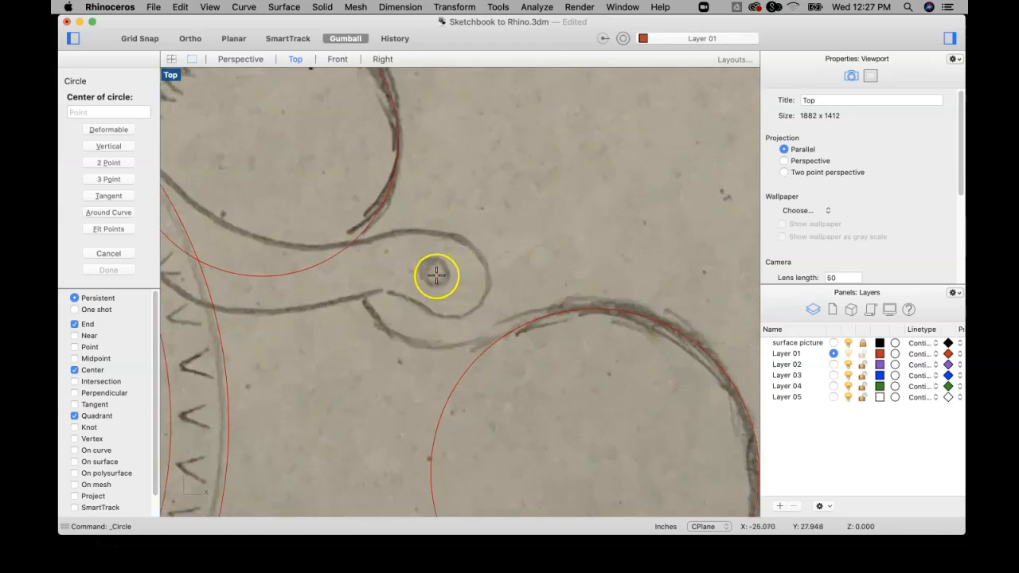
click(435, 272)
click(444, 275)
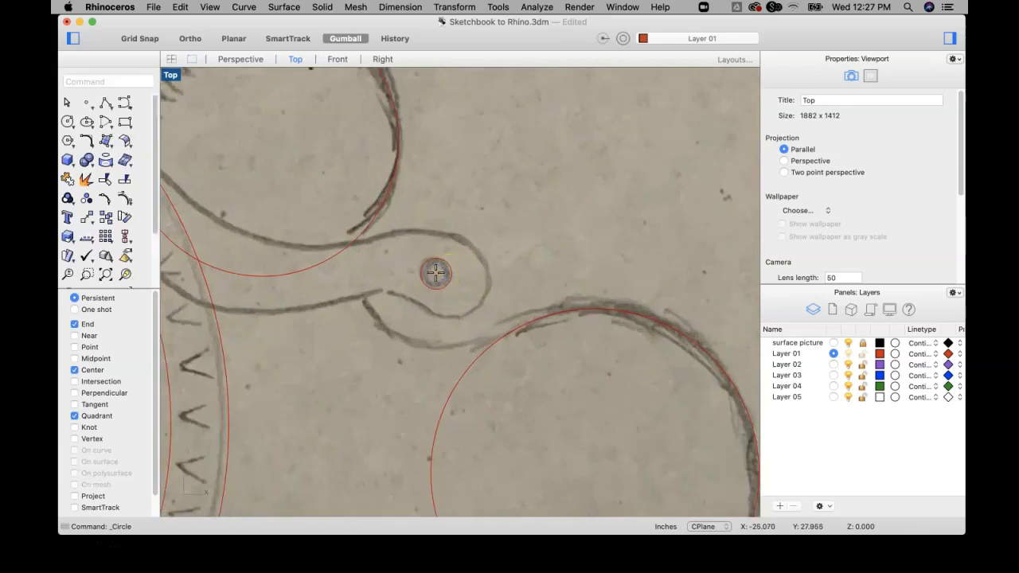
scroll(518, 257, down, 3)
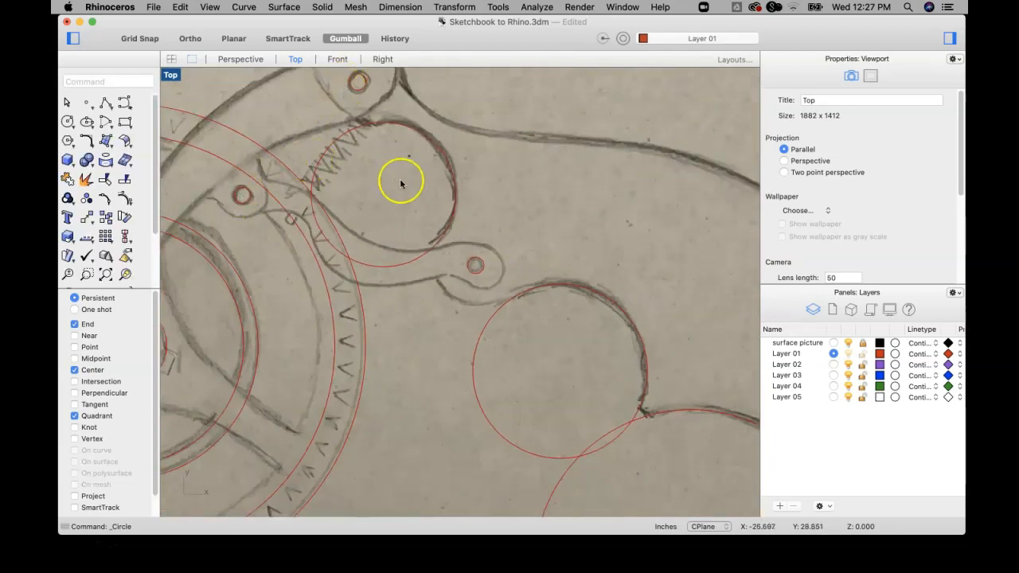
scroll(400, 191, down, 5)
scroll(477, 247, up, 2)
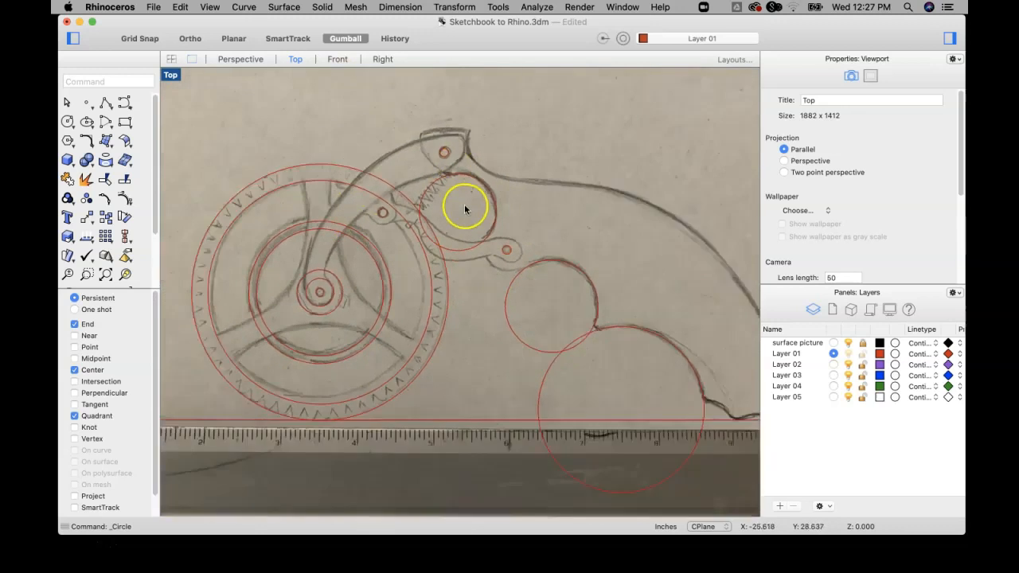
scroll(466, 209, down, 3)
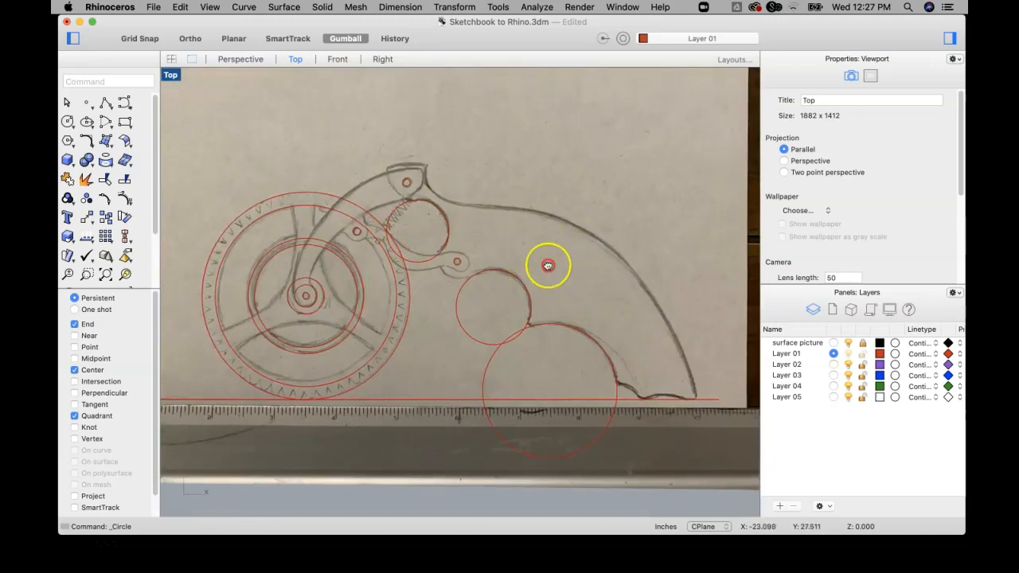
scroll(548, 265, down, 3)
scroll(547, 265, right, 3)
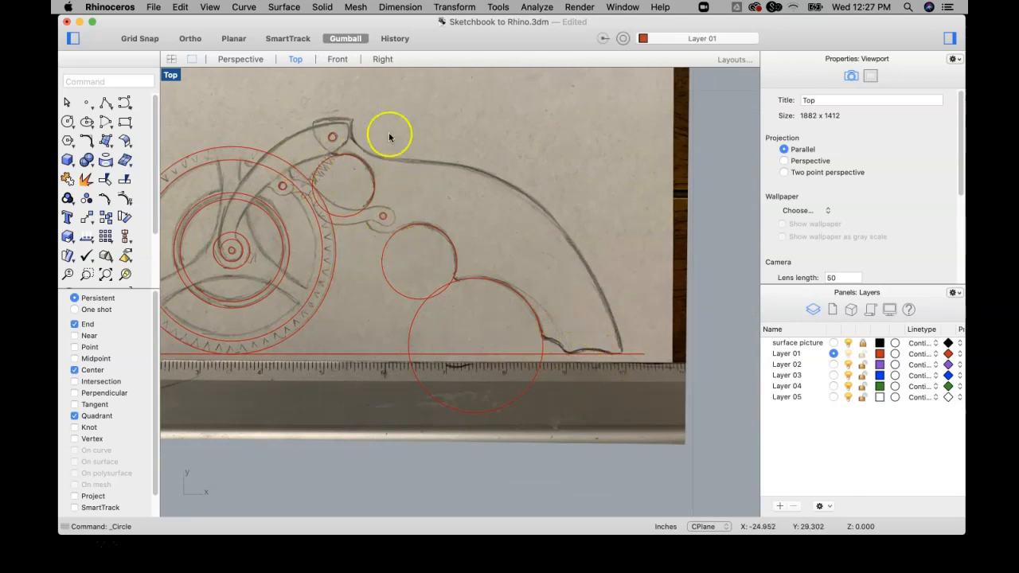
Step: Start a degree 3 control-point curve along the handle's upper pencil outline, placing spaced points from behind the raised corner down the outer slope
click(124, 101)
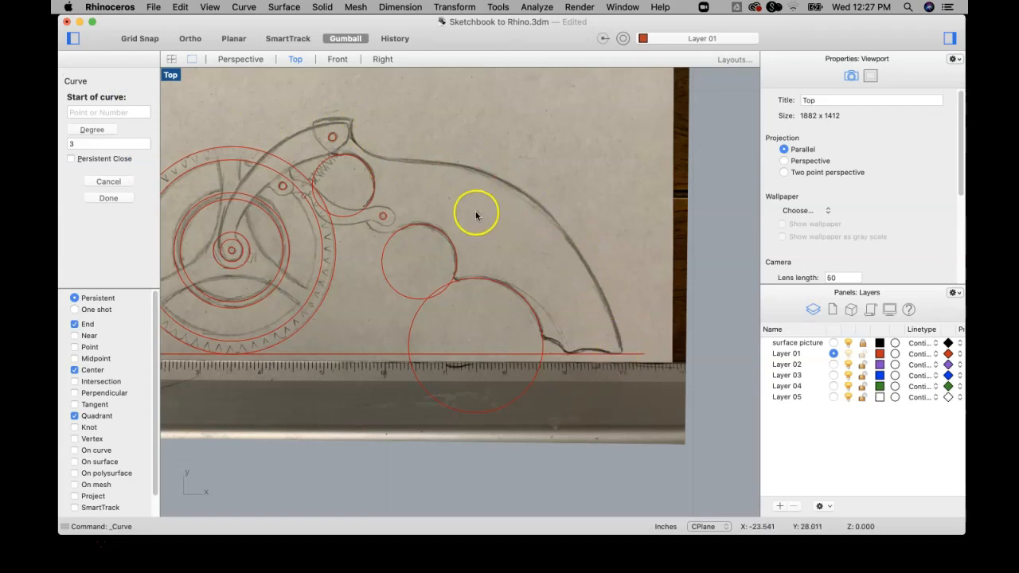
click(404, 161)
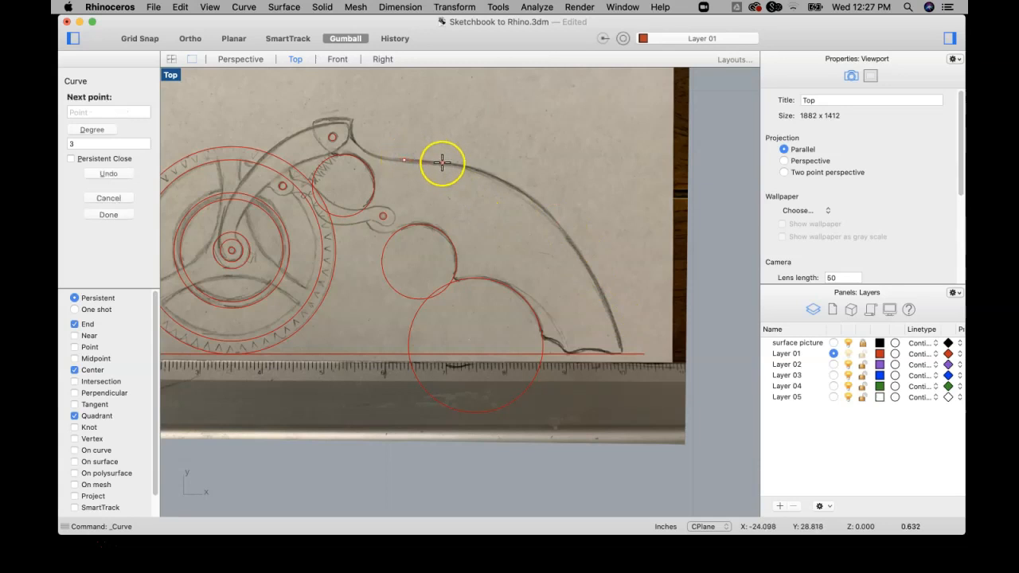
scroll(441, 162, up, 5)
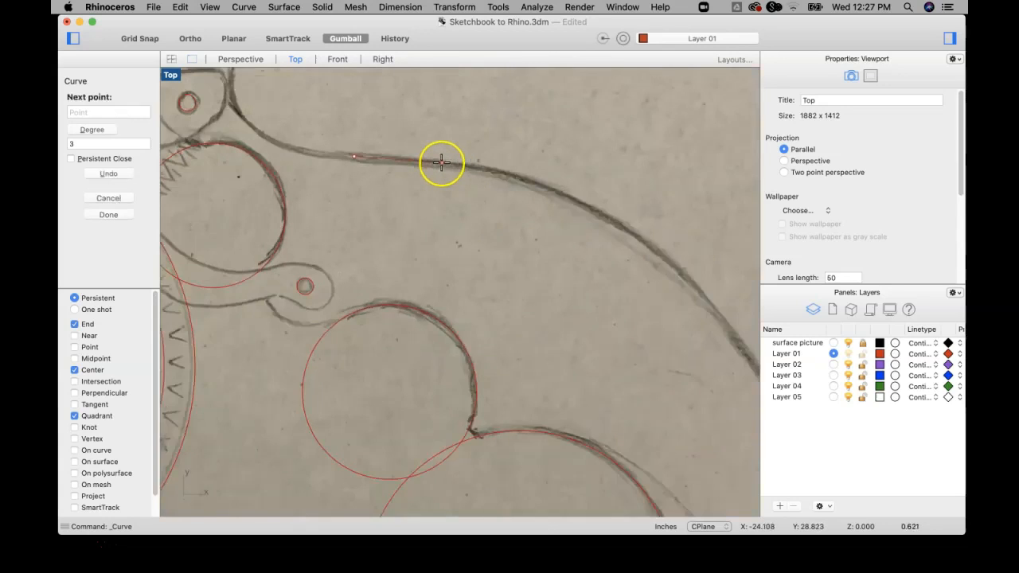
click(401, 157)
click(496, 164)
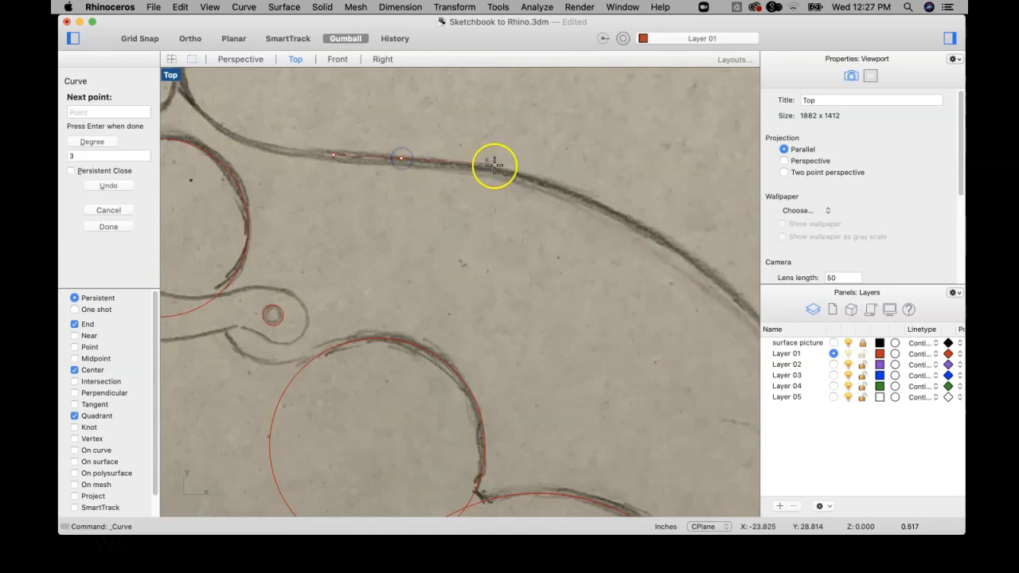
click(578, 193)
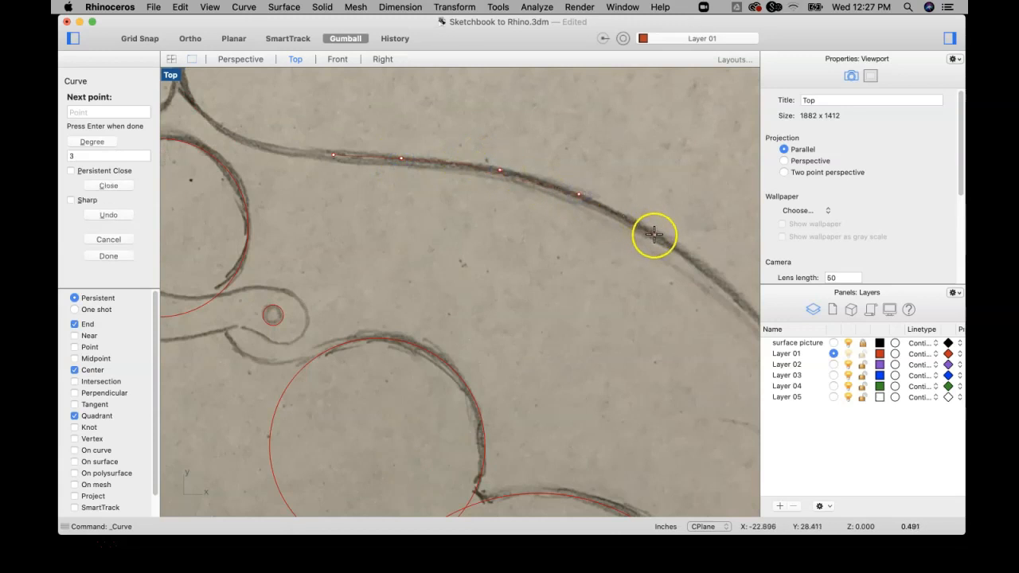
click(653, 234)
right_drag(653, 234, 432, 171)
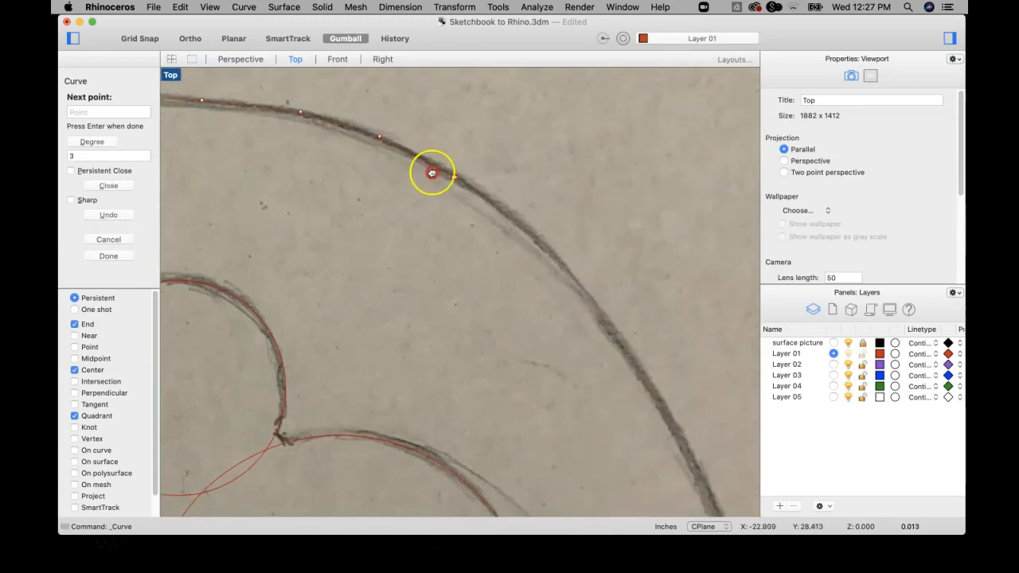
click(502, 220)
click(570, 298)
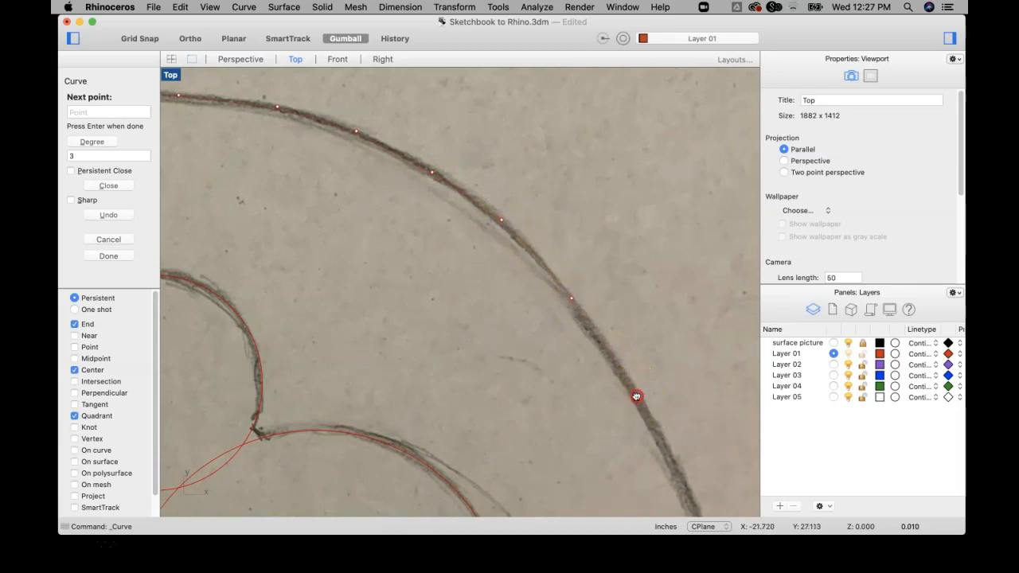
right_drag(636, 396, 544, 205)
click(577, 271)
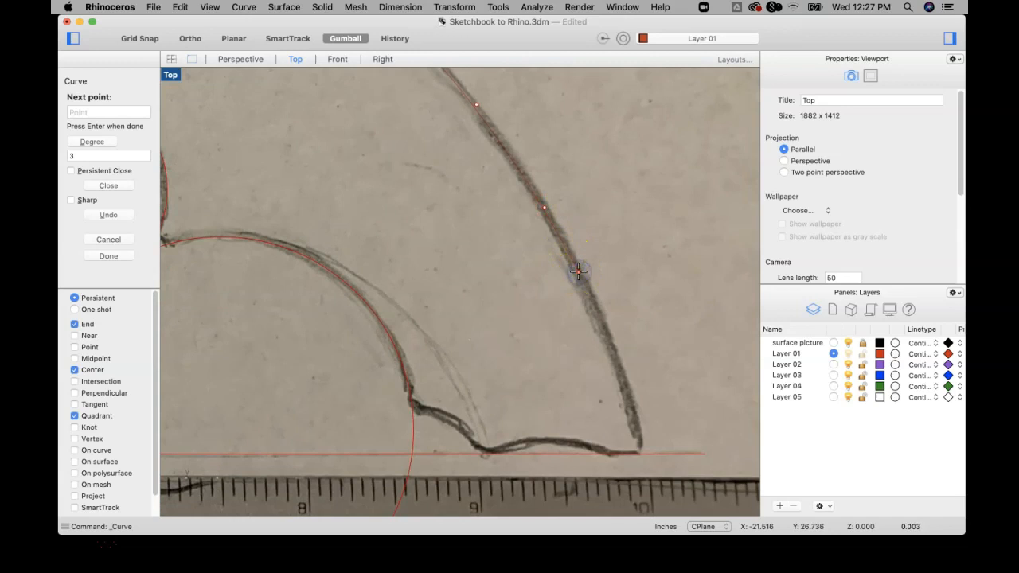
Step: Try placing closely spaced control points farther down the handle's outline and undo them
scroll(578, 271, up, 5)
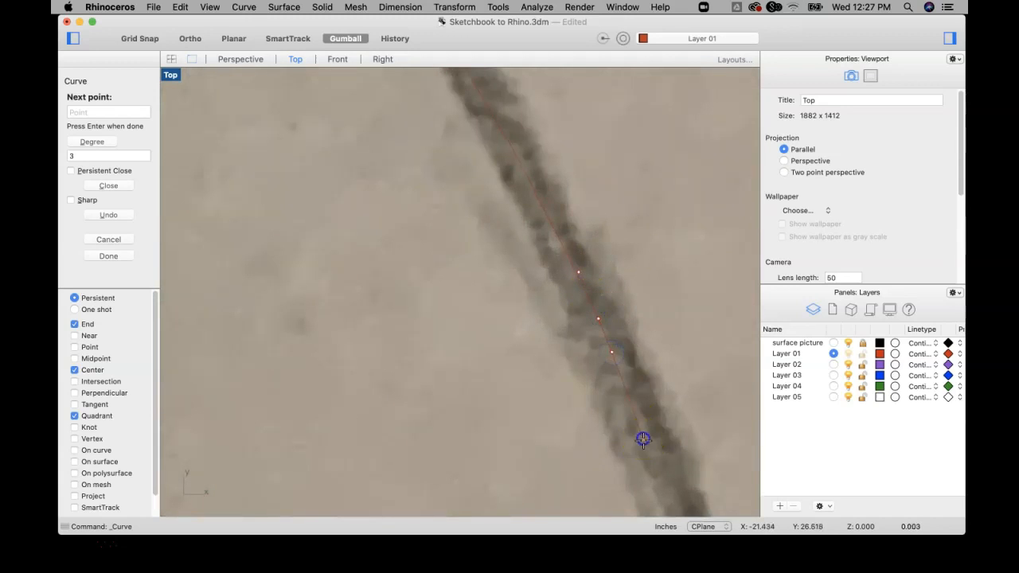
scroll(655, 469, down, 2)
right_drag(646, 436, 541, 218)
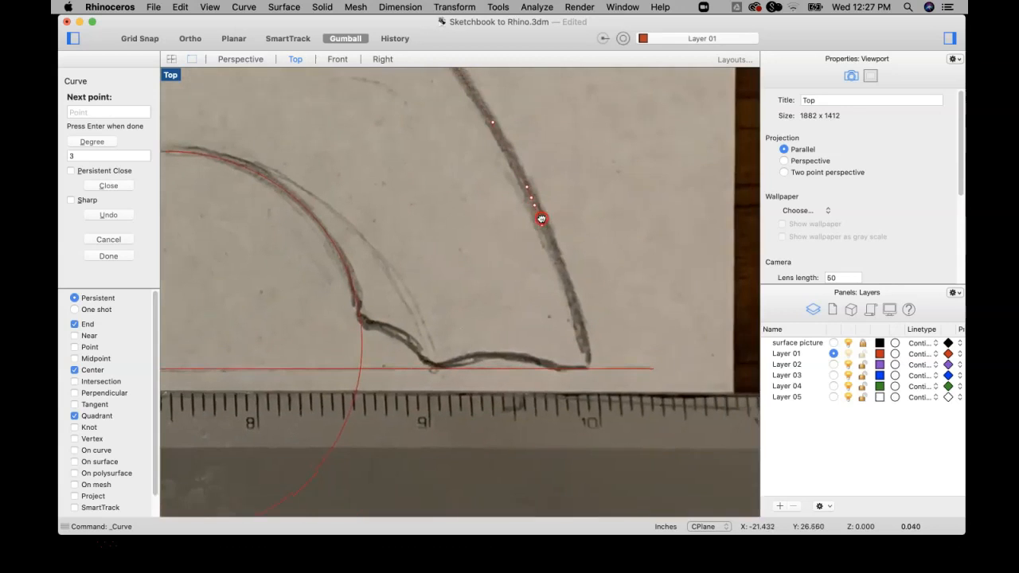
click(571, 250)
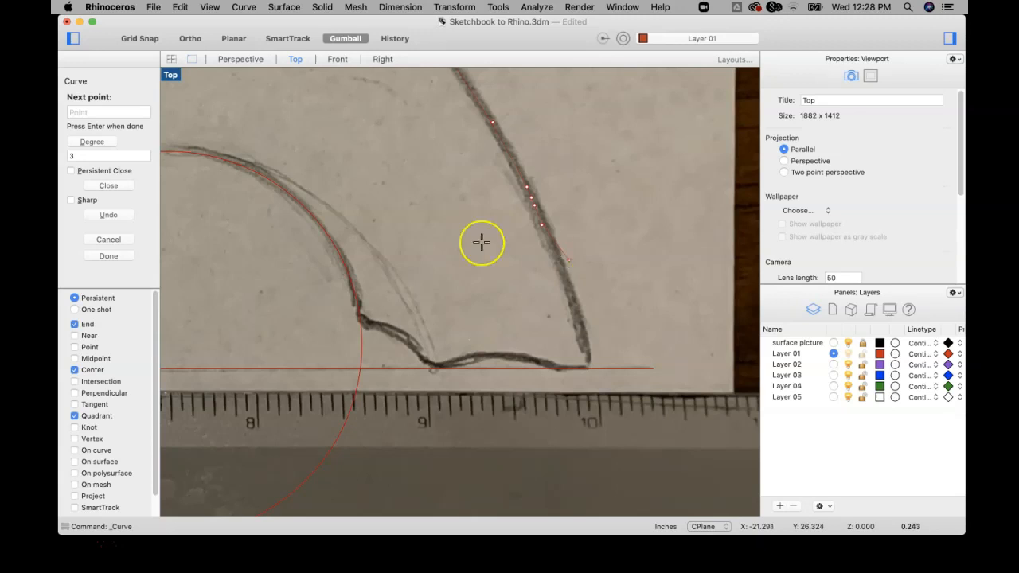
click(104, 218)
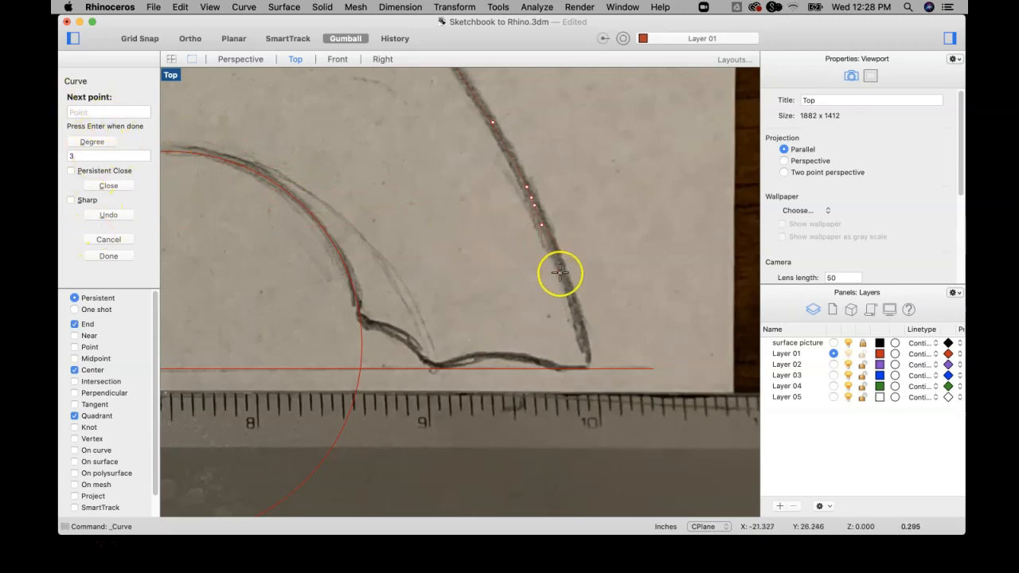
key(Return)
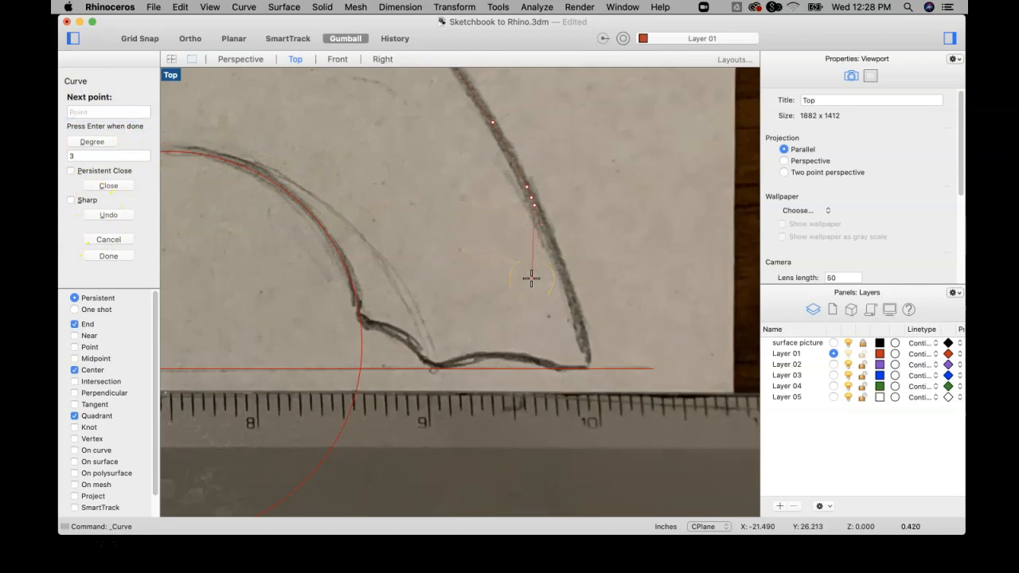
text(u)
key(Return)
key(Return)
Step: Complete the handle curve with points down its lower edge and, with the Near snap on, end it on the red baseline at the tip
scroll(580, 241, down, 2)
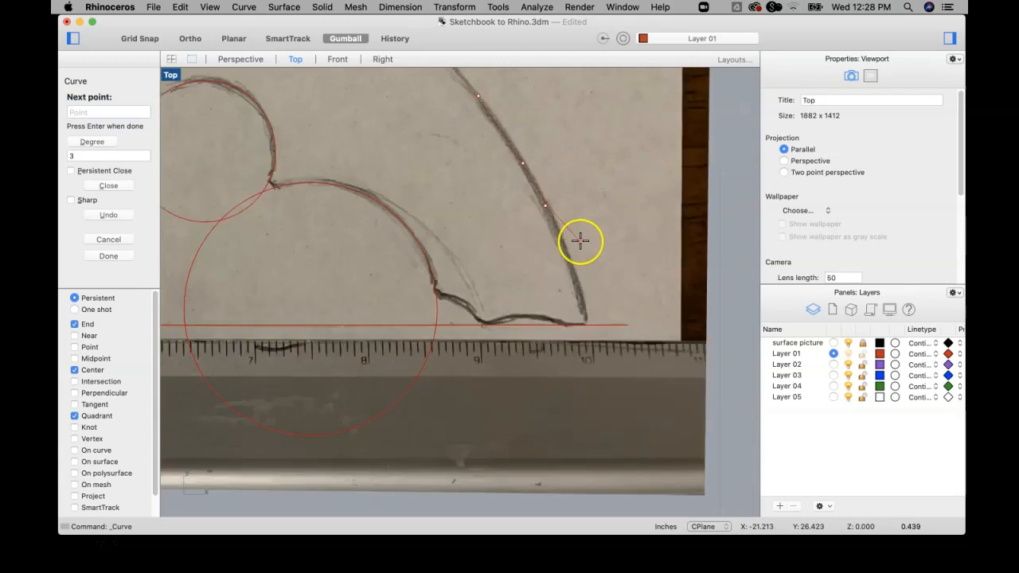
scroll(580, 240, down, 2)
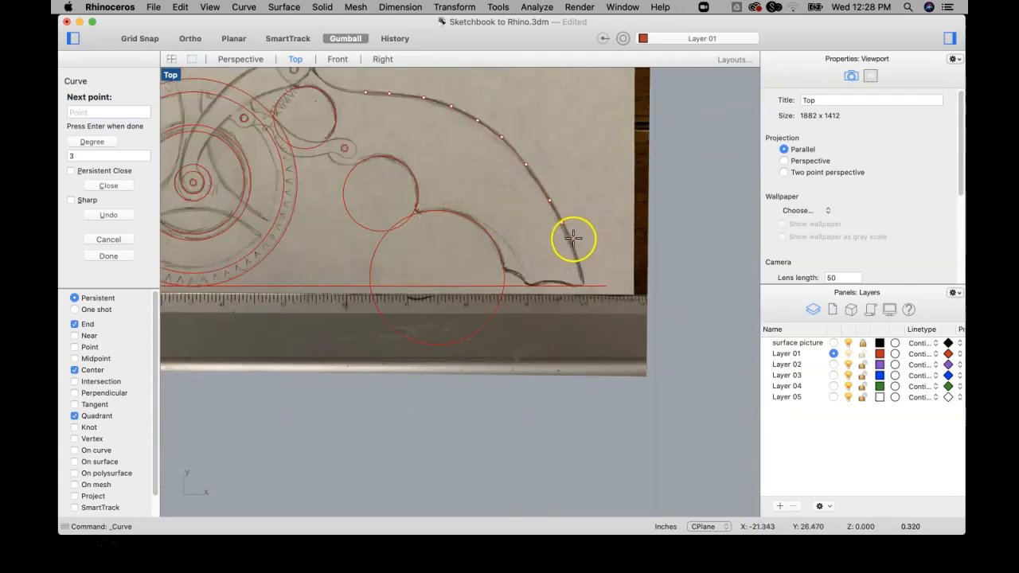
scroll(579, 231, up, 4)
scroll(571, 245, down, 4)
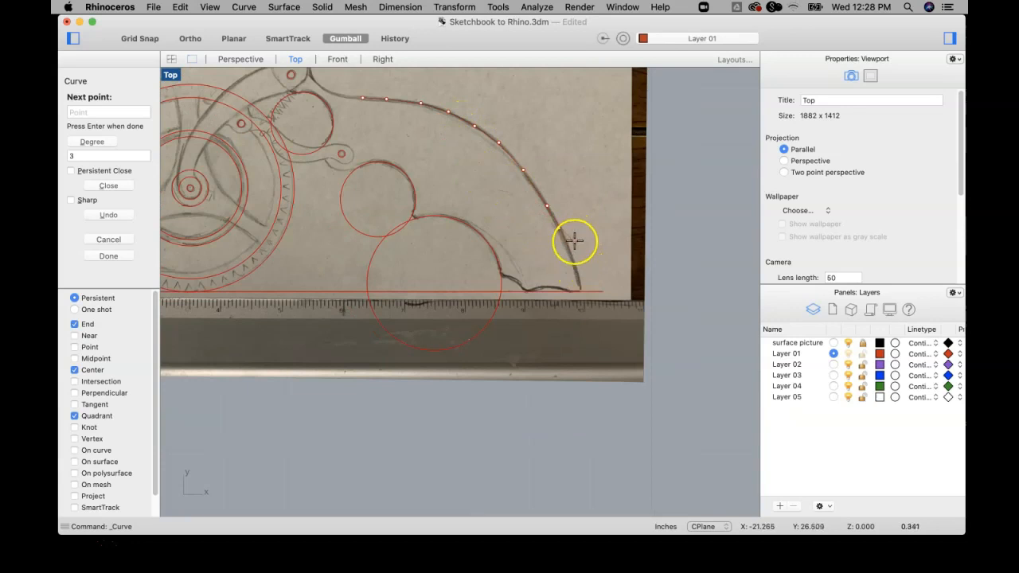
scroll(573, 265, up, 1)
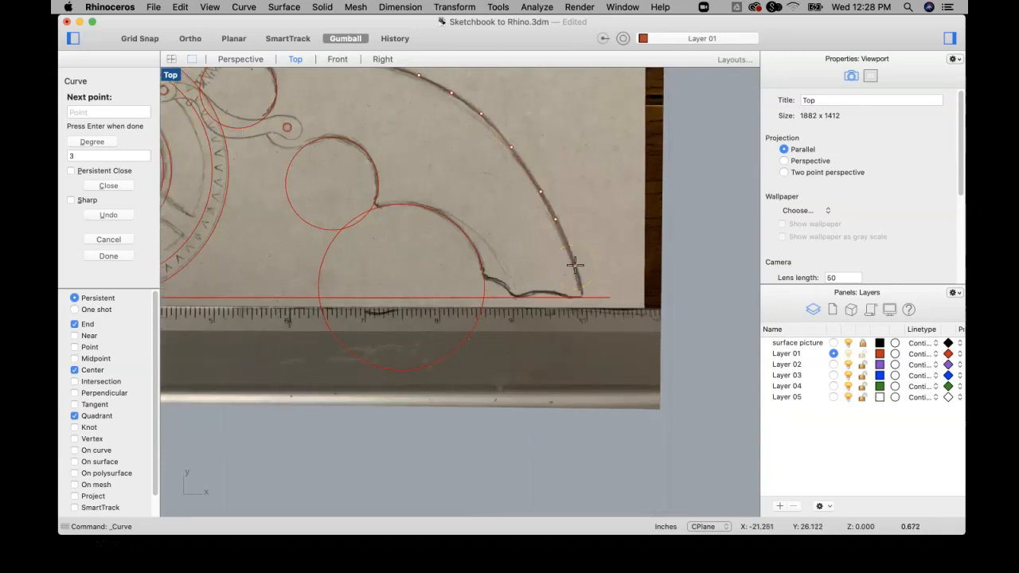
scroll(574, 265, up, 4)
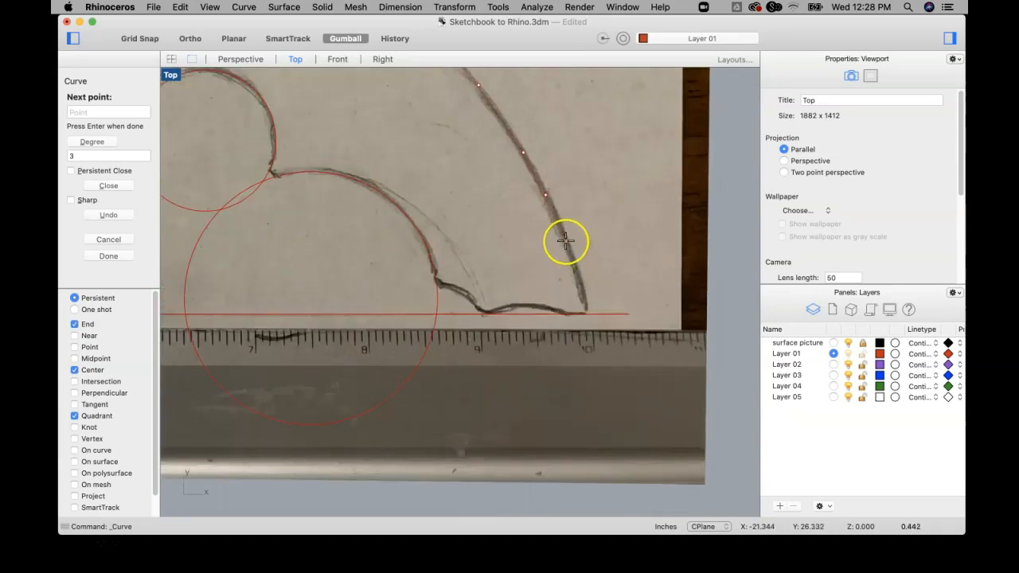
click(566, 240)
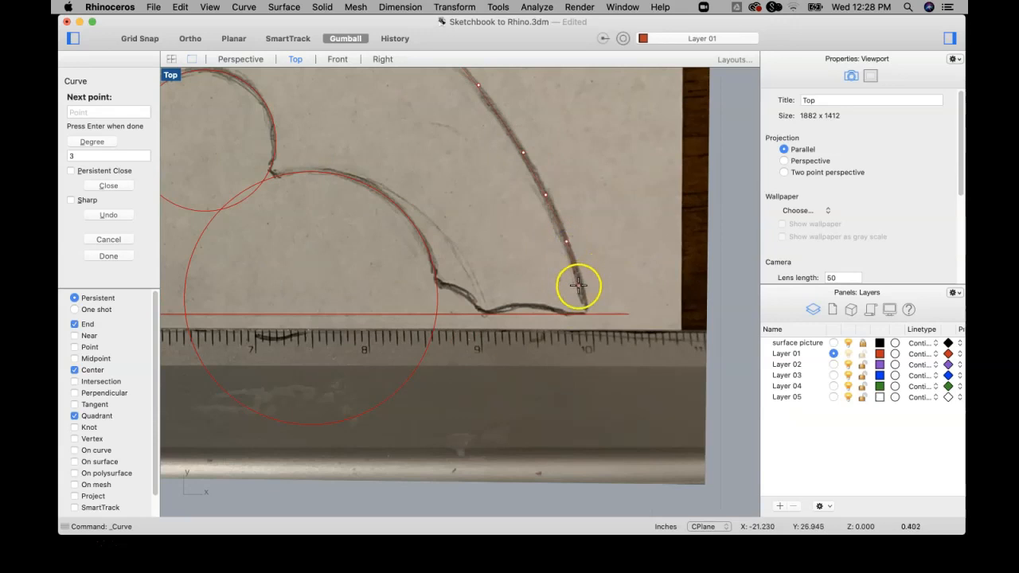
click(74, 336)
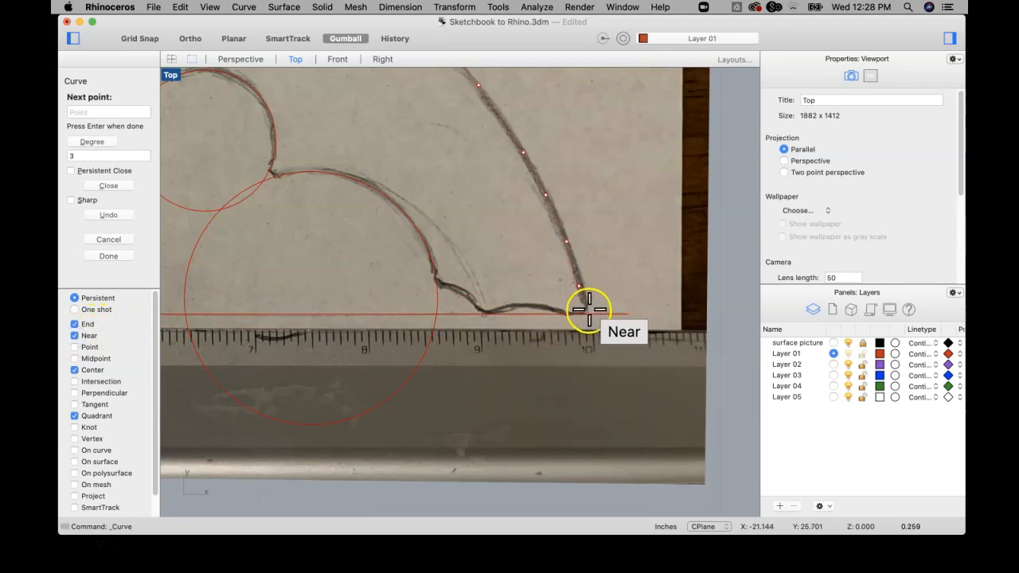
scroll(587, 315, up, 5)
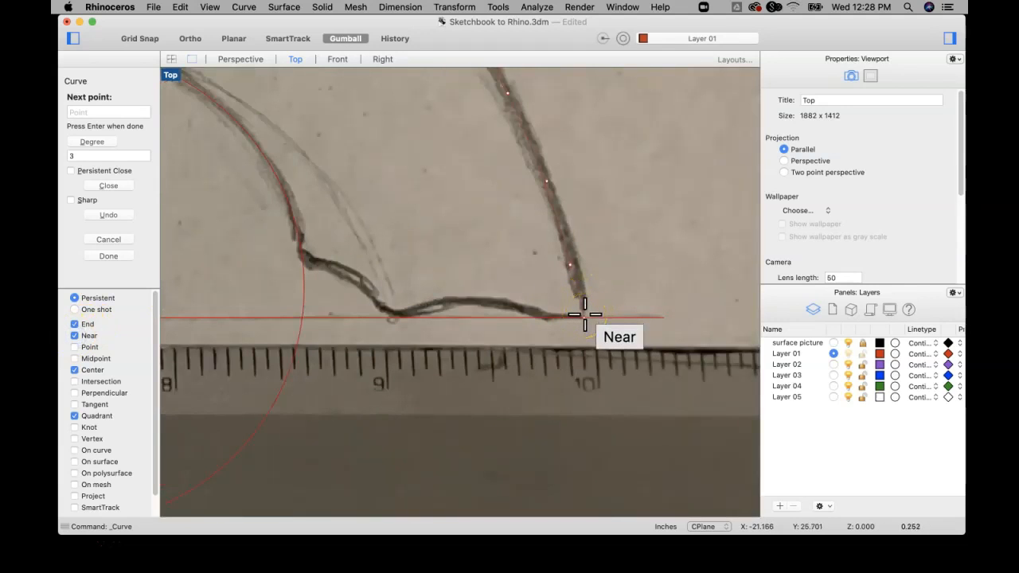
click(585, 315)
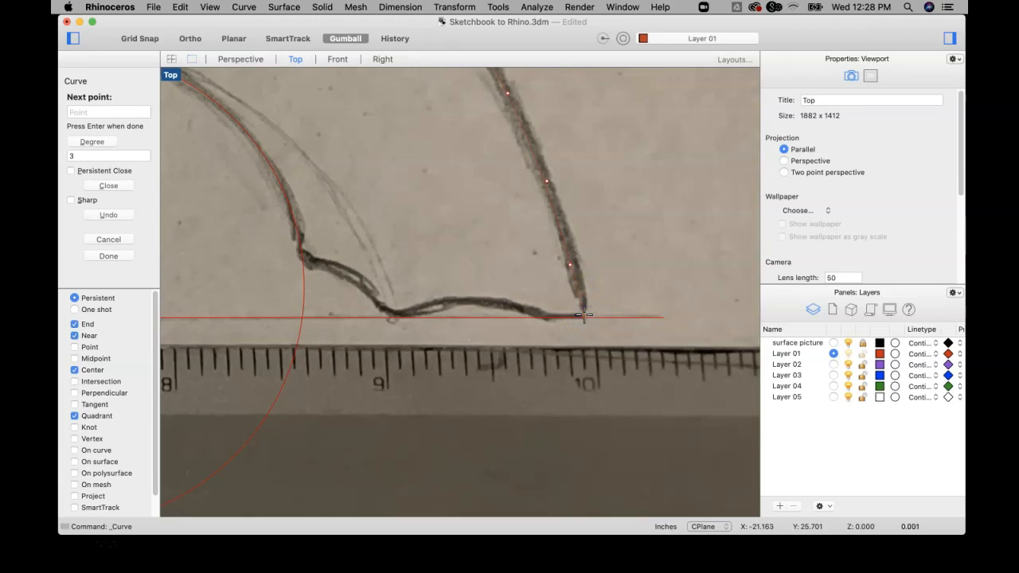
key(Return)
Step: Draw a degree 3 practice curve on the blank paper above the handle, bunching control points at its low point to form a sharp corner
scroll(609, 254, down, 10)
right_drag(543, 243, 501, 348)
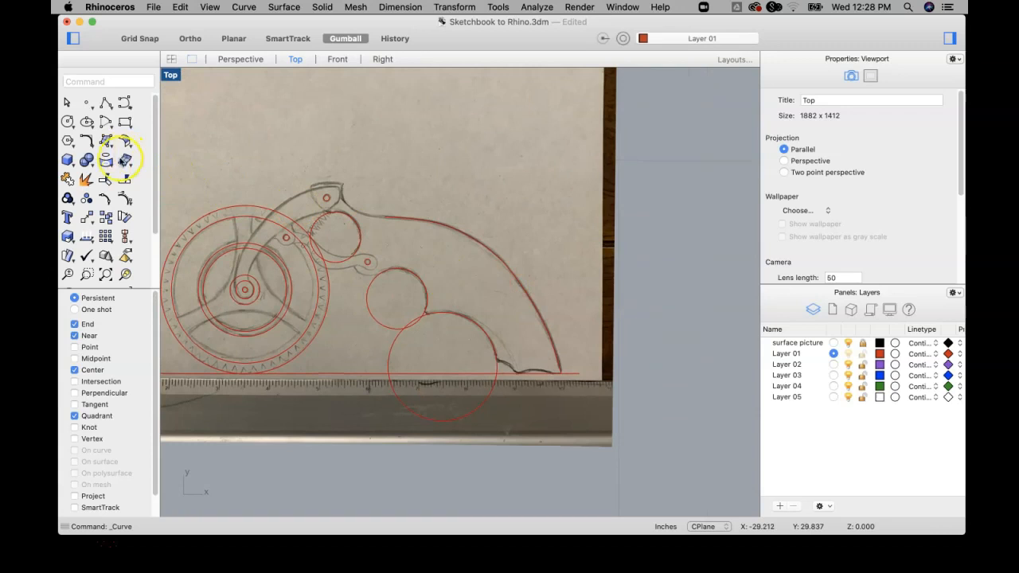
click(116, 110)
scroll(471, 189, up, 5)
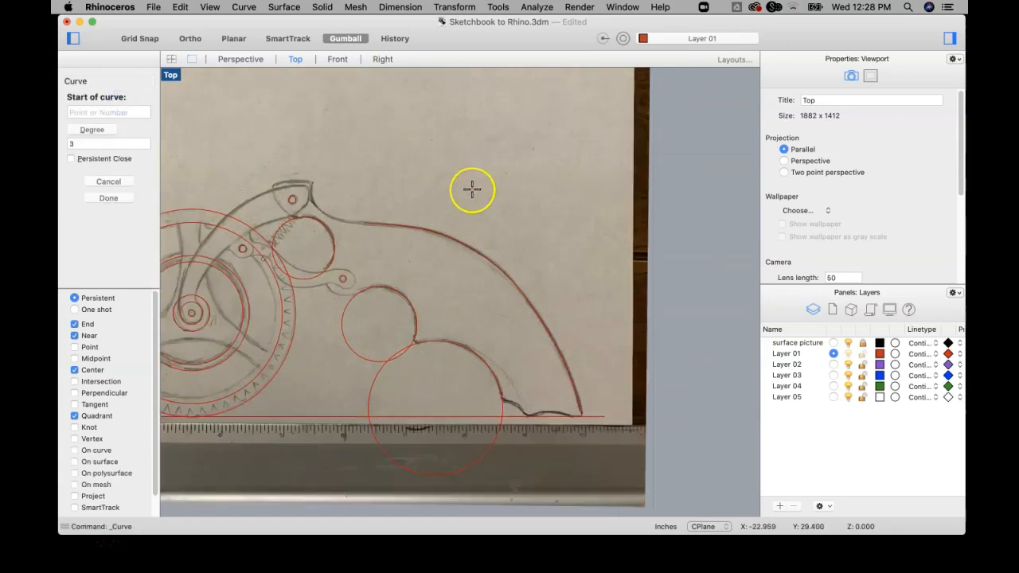
right_drag(470, 141, 395, 218)
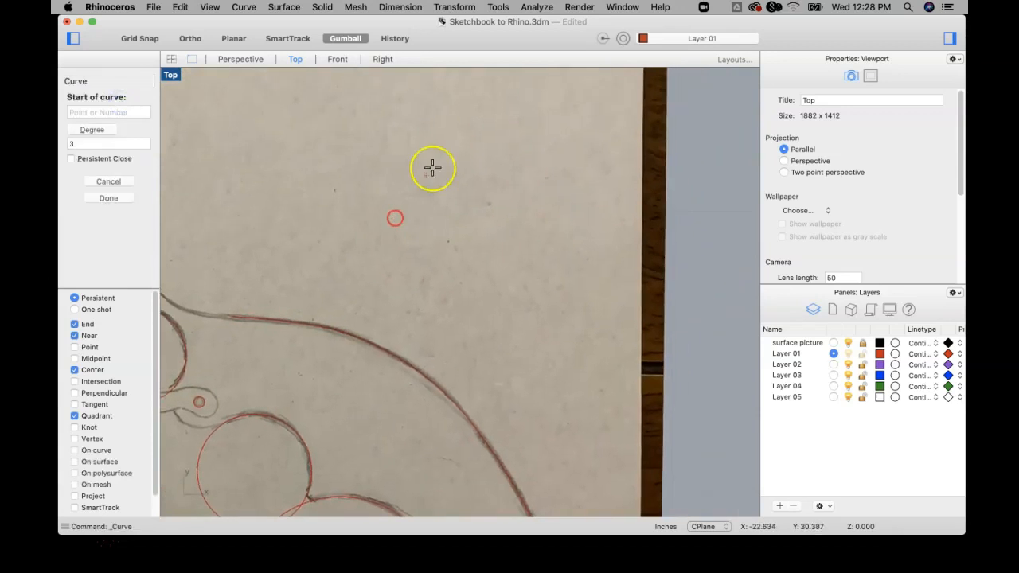
click(378, 168)
click(409, 176)
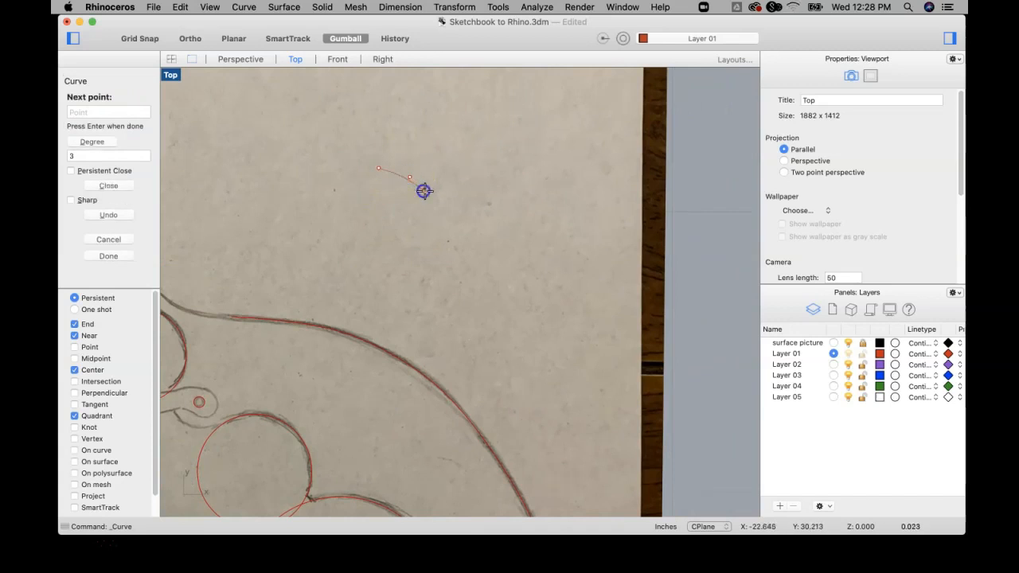
scroll(440, 205, up, 5)
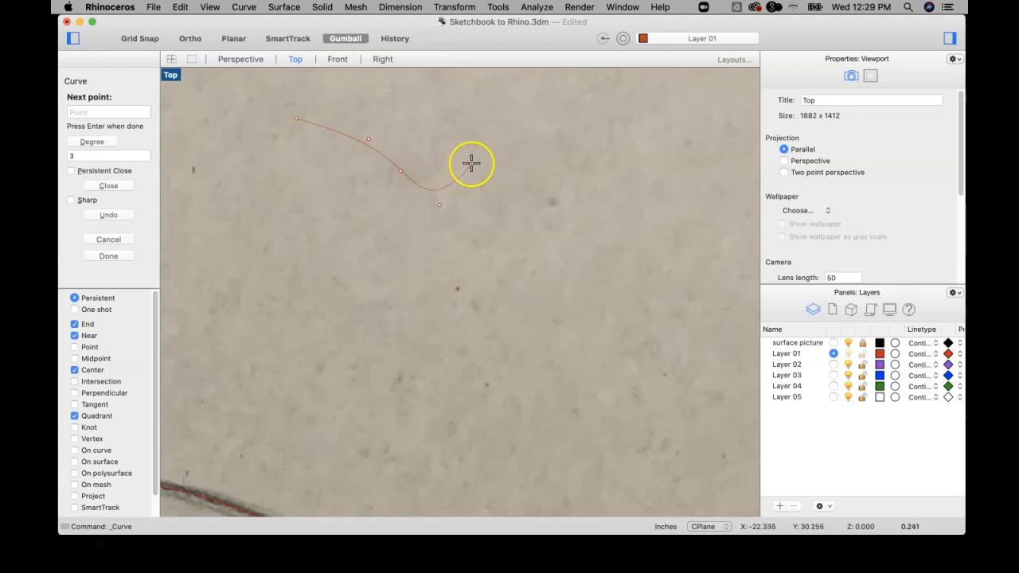
scroll(444, 203, up, 3)
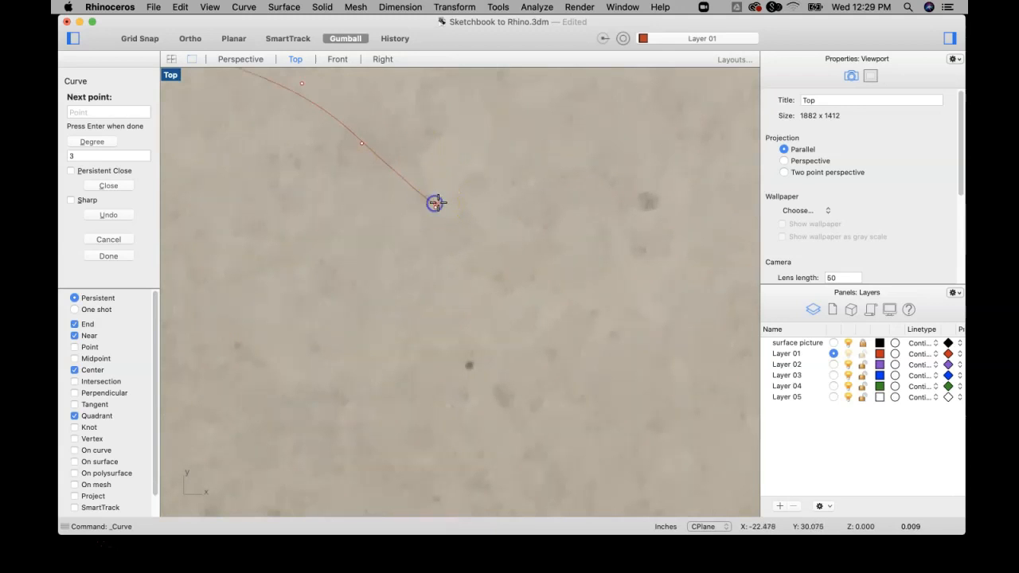
scroll(505, 136, down, 5)
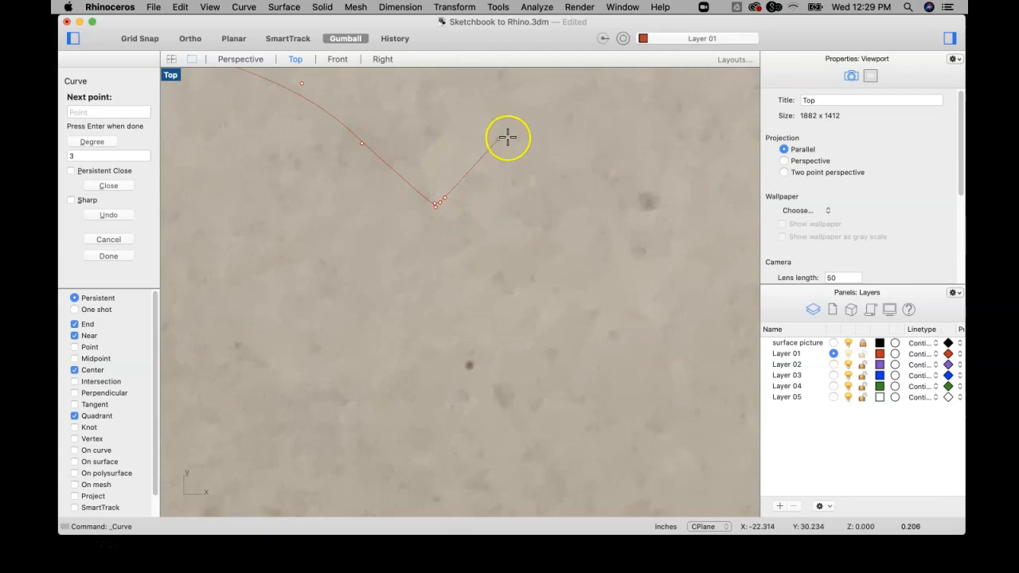
click(524, 94)
right_click(524, 94)
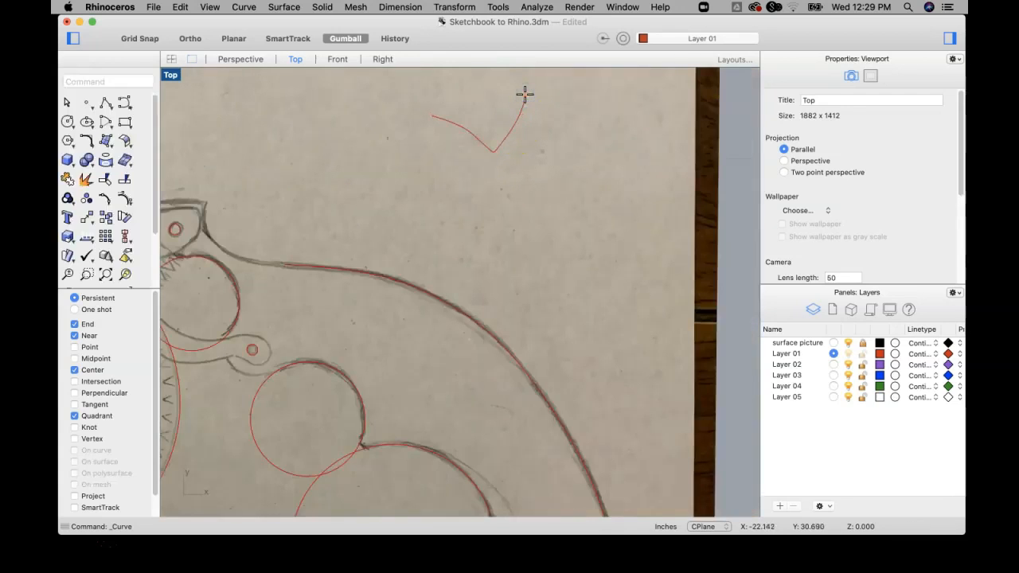
Step: Draw a second practice curve beside the first from six spaced control points, giving it a wide rounded bend
right_drag(536, 187, 470, 217)
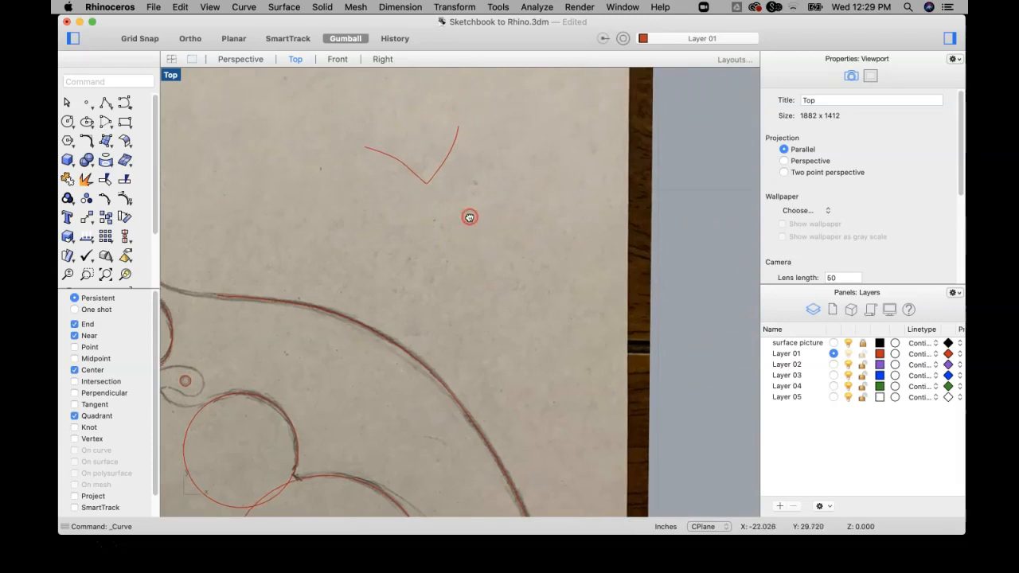
right_click(469, 217)
click(468, 202)
click(499, 233)
click(511, 245)
click(529, 265)
click(579, 239)
click(590, 205)
right_click(441, 263)
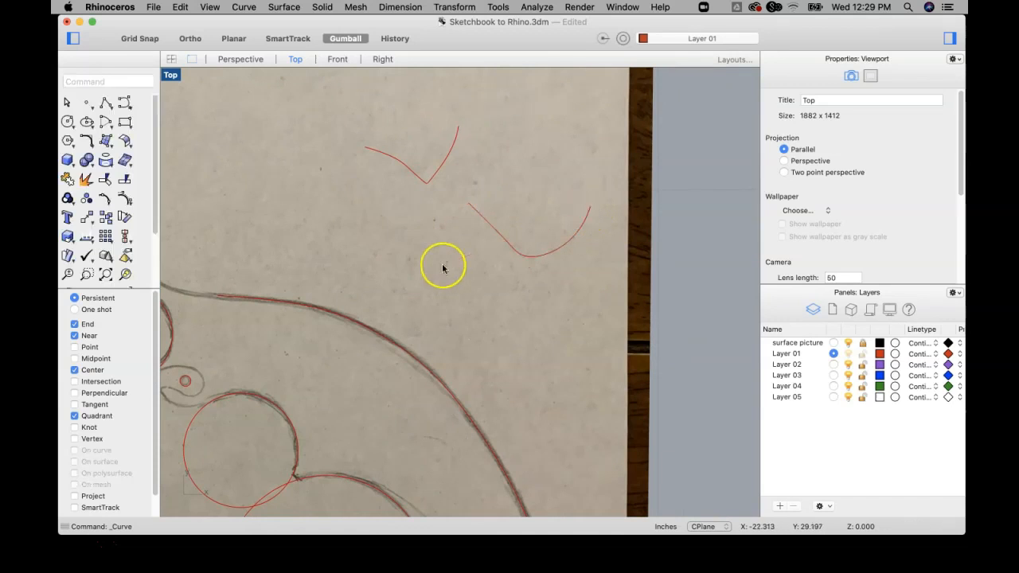
Step: Turn on Planar mode for drawing curves
scroll(459, 272, down, 2)
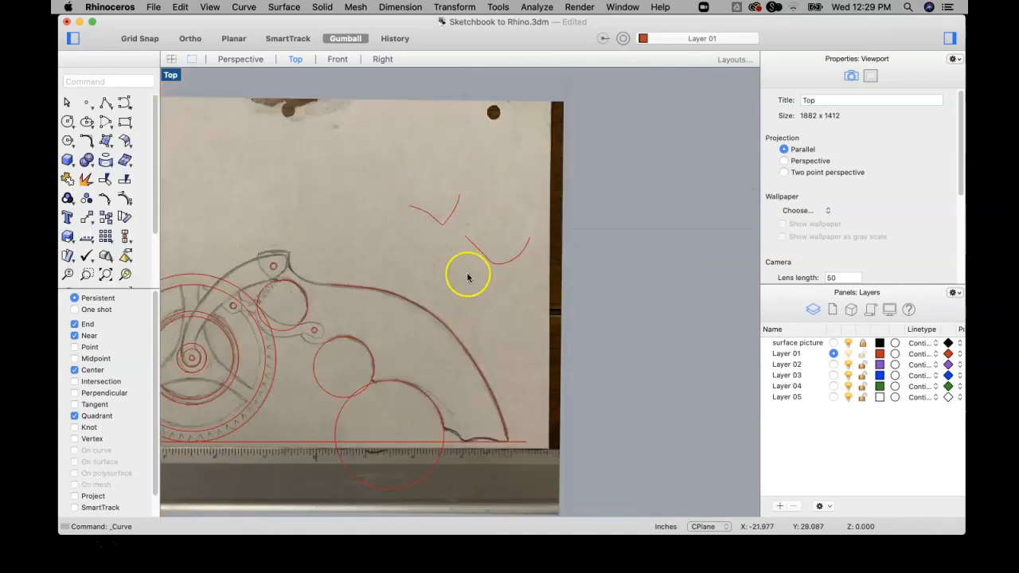
right_drag(391, 273, 446, 185)
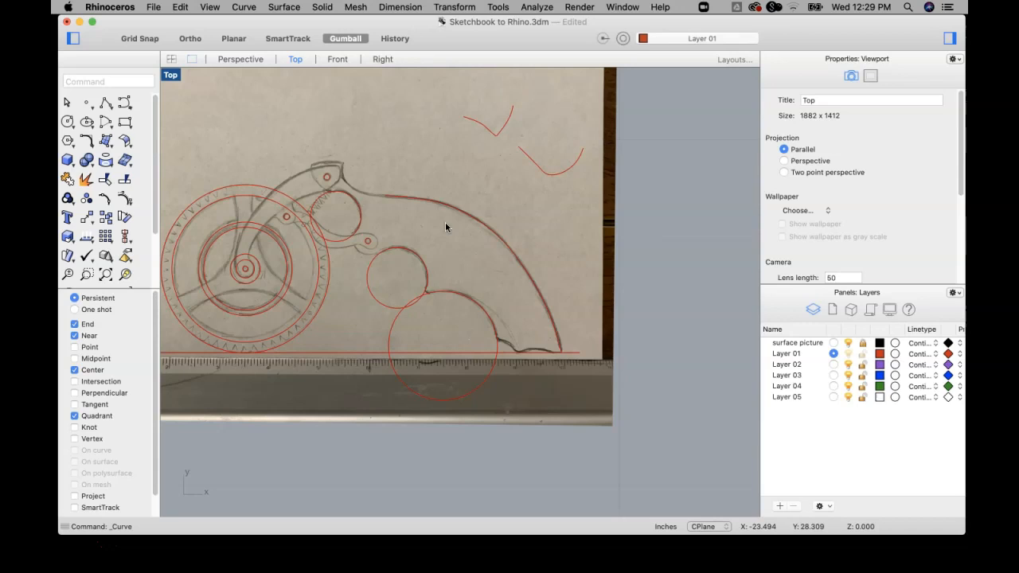
click(229, 39)
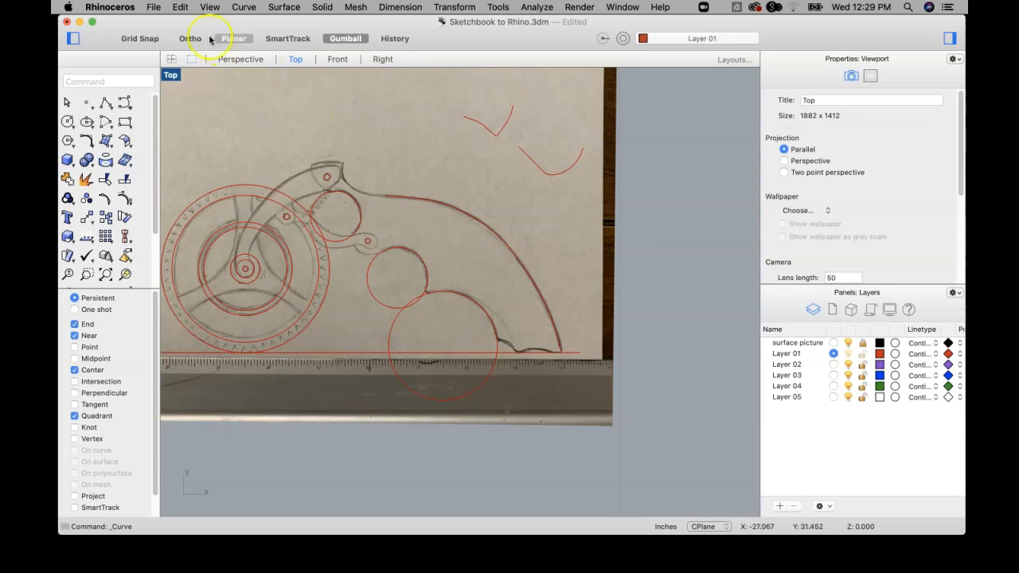
Step: Start a start, end, direction arc from the arm's upper tip to the pencil line beside the wheel hub
click(244, 8)
mouse_move(271, 136)
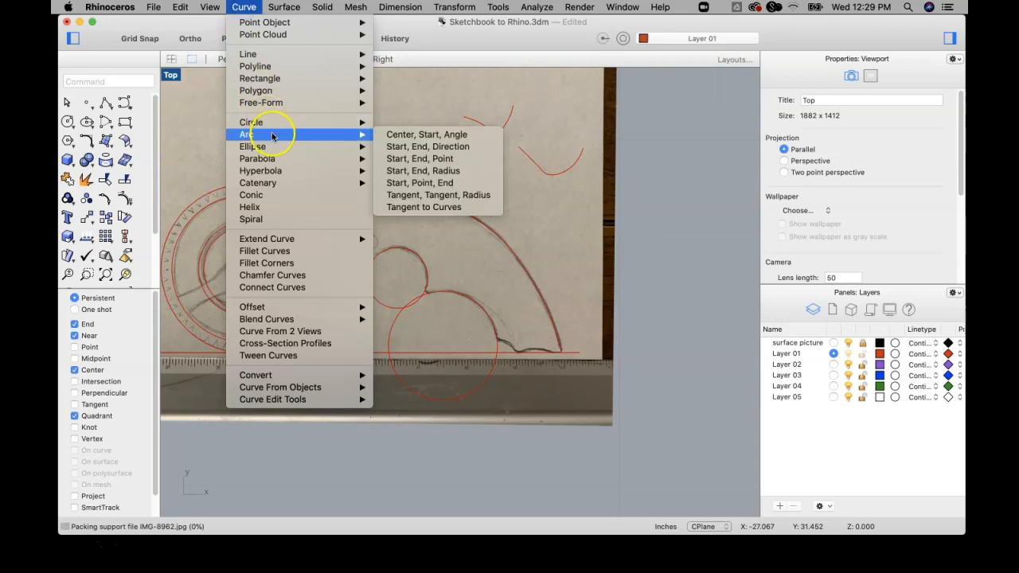
click(411, 152)
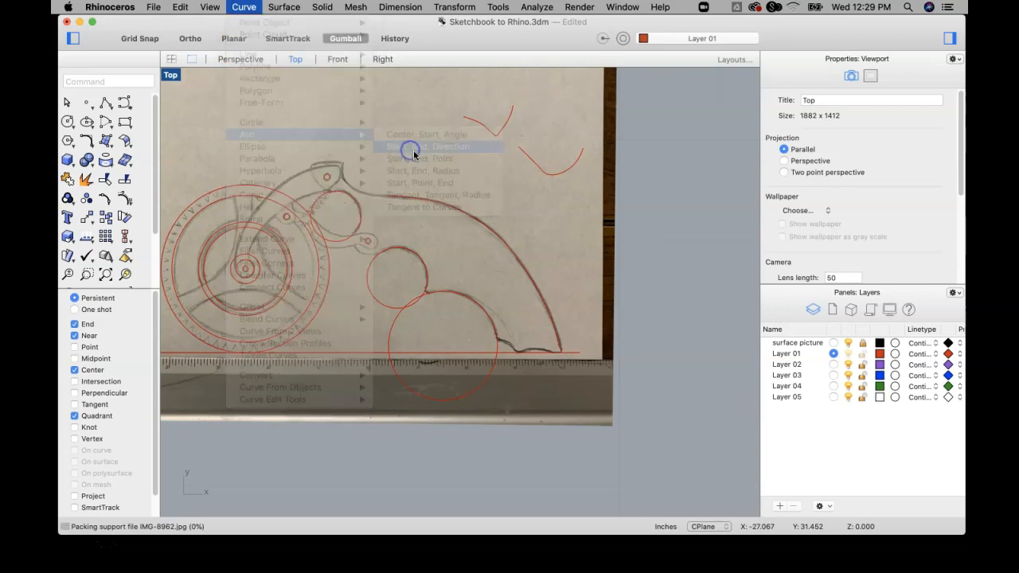
scroll(275, 254, up, 3)
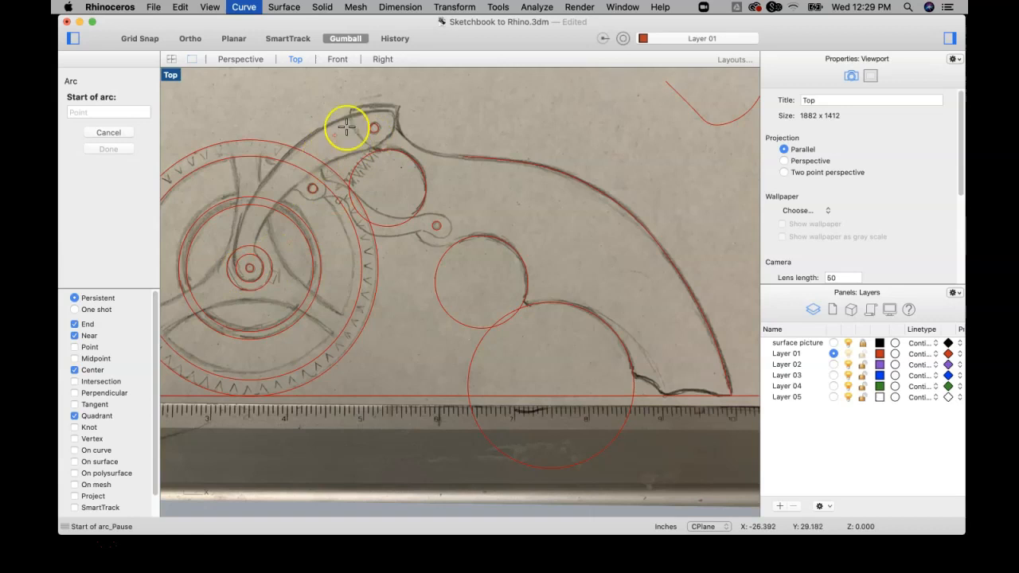
click(389, 109)
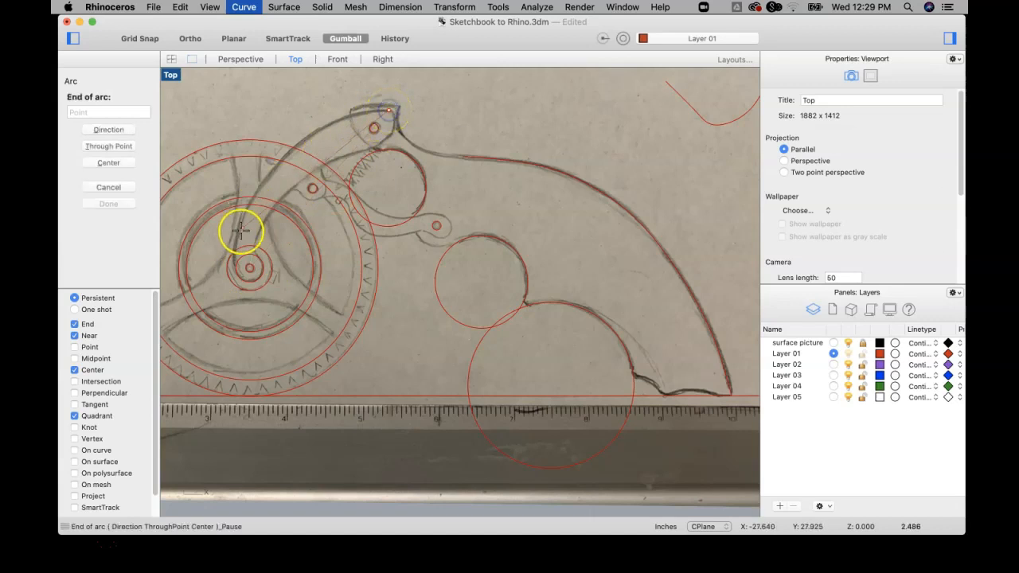
click(238, 270)
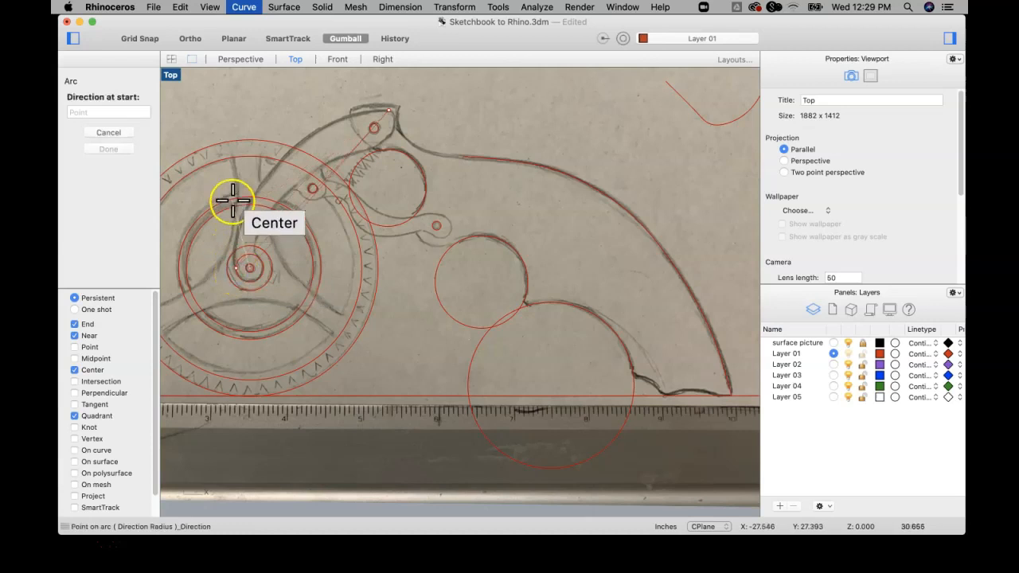
Step: Turn off the Near and Center snaps and bend the arc to follow the arm's outer edge
click(78, 337)
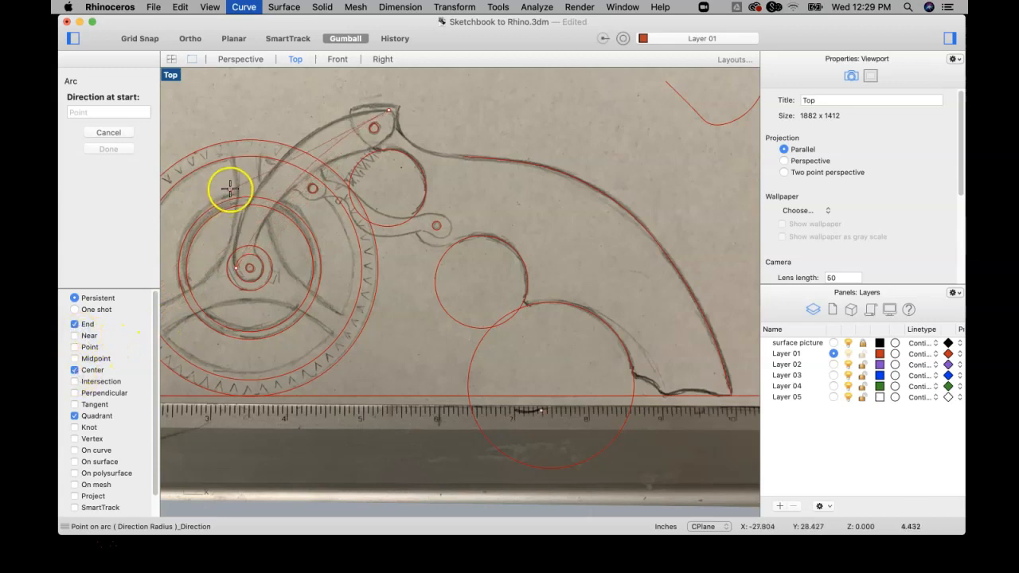
click(75, 370)
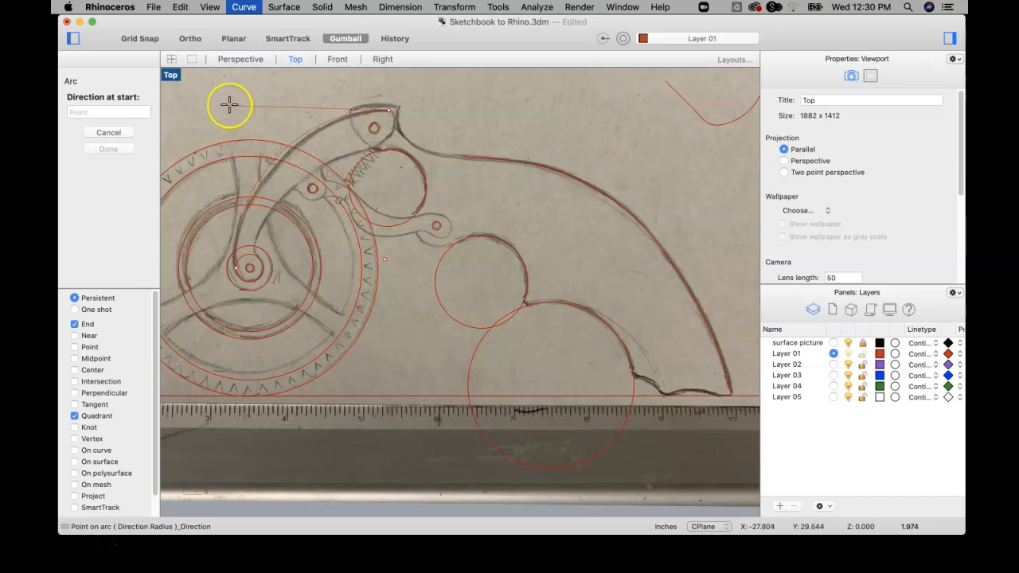
scroll(229, 108, up, 2)
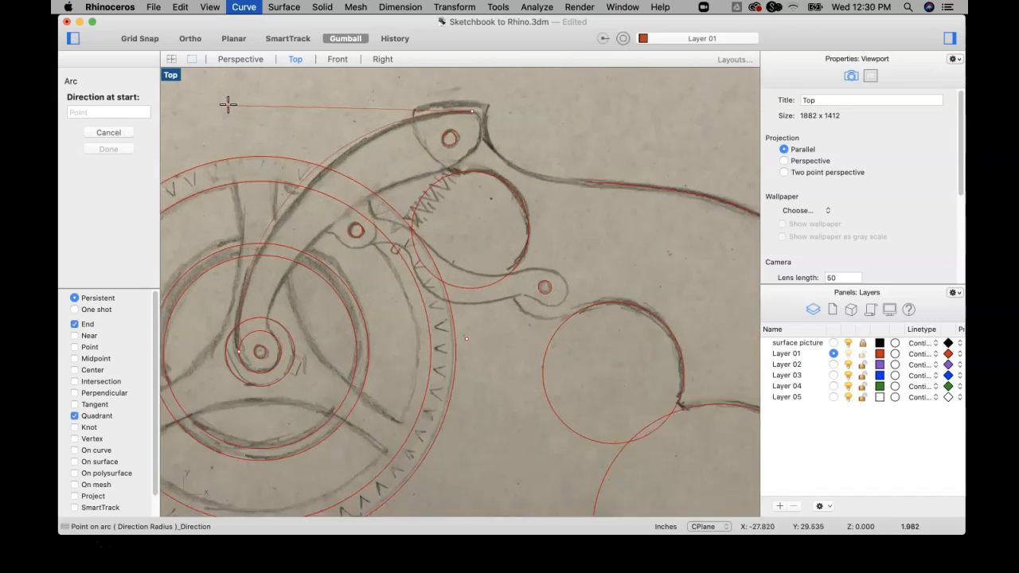
key(Escape)
Step: Draw a short arc from the outer-edge arc's upper end around the rounded corner of the arm's tip
scroll(375, 221, down, 3)
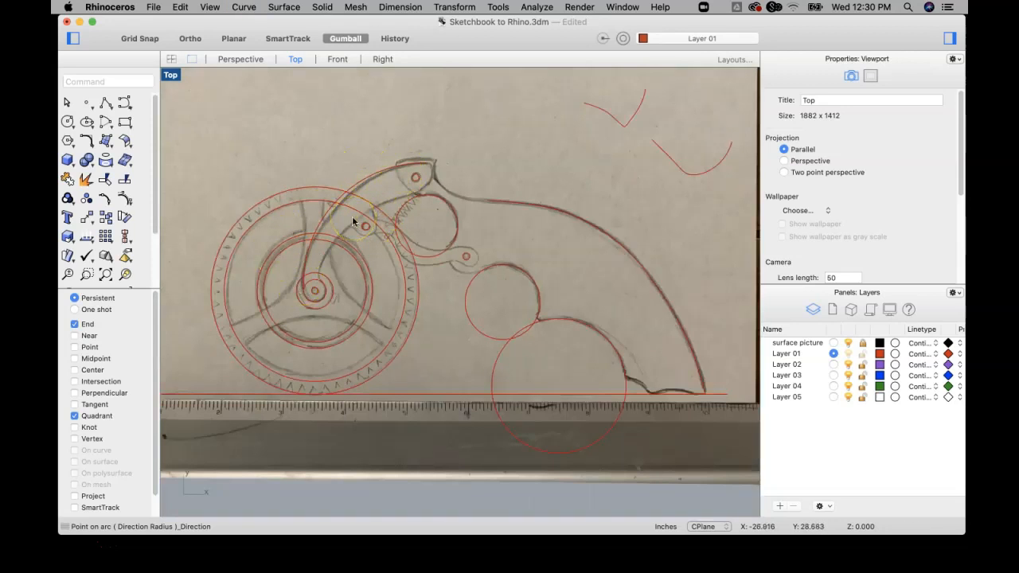
key(Return)
scroll(416, 191, up, 5)
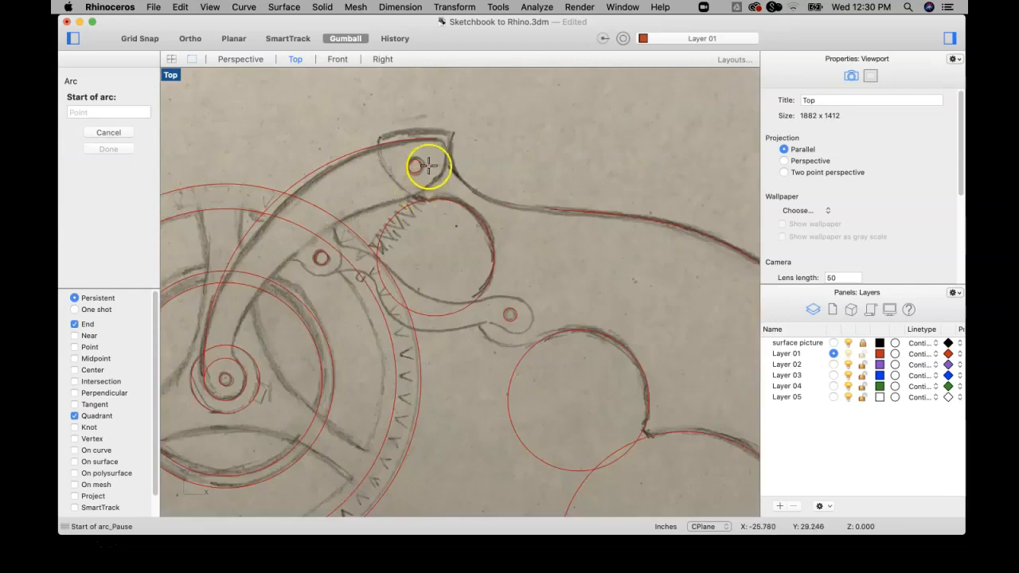
scroll(422, 165, up, 4)
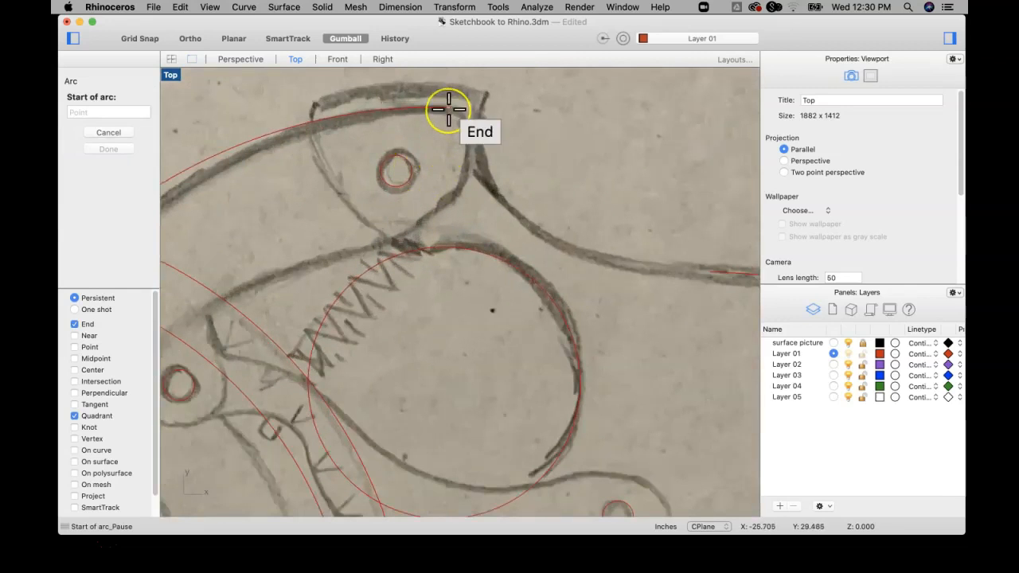
scroll(448, 109, up, 3)
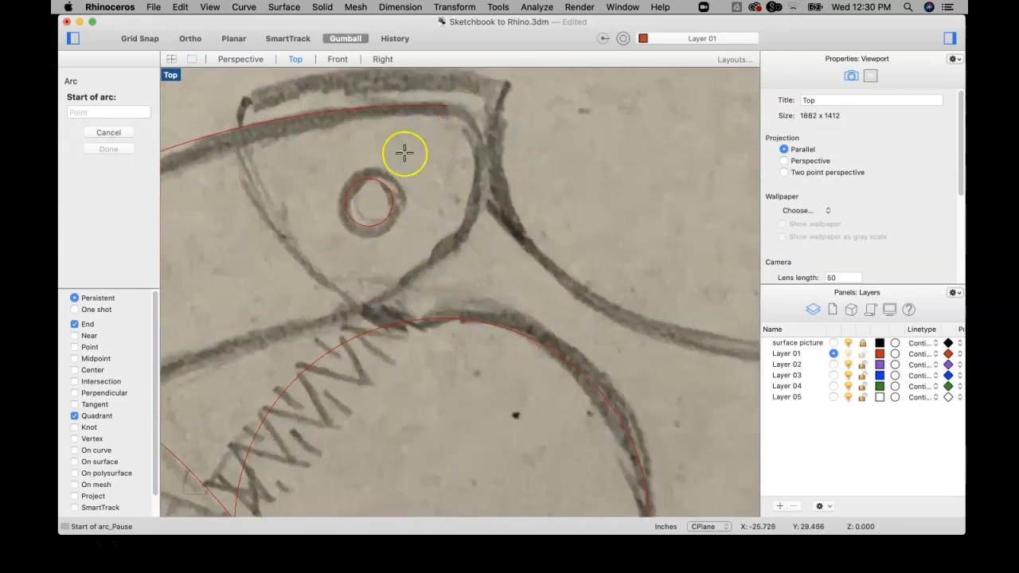
scroll(440, 217, down, 4)
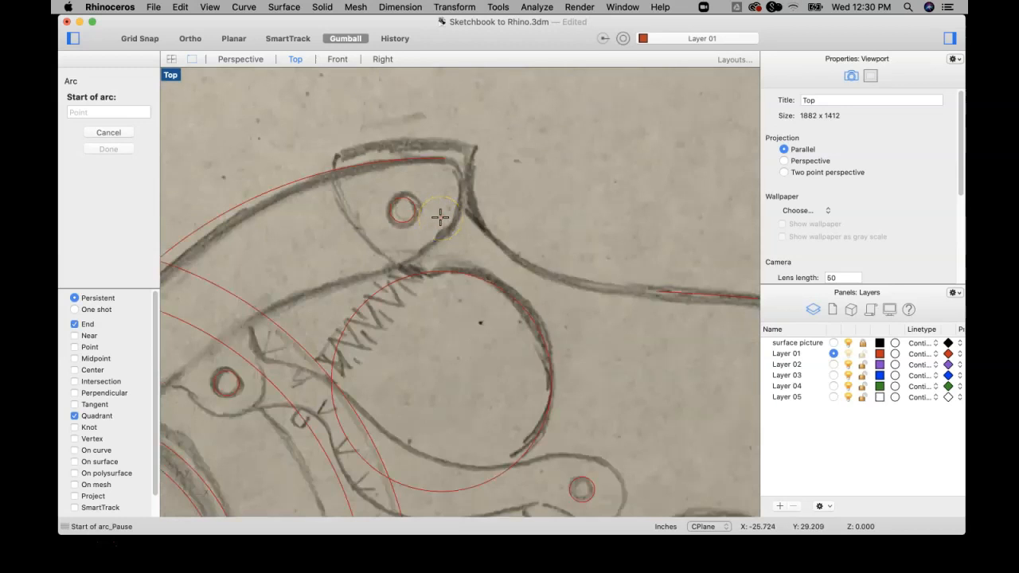
click(445, 160)
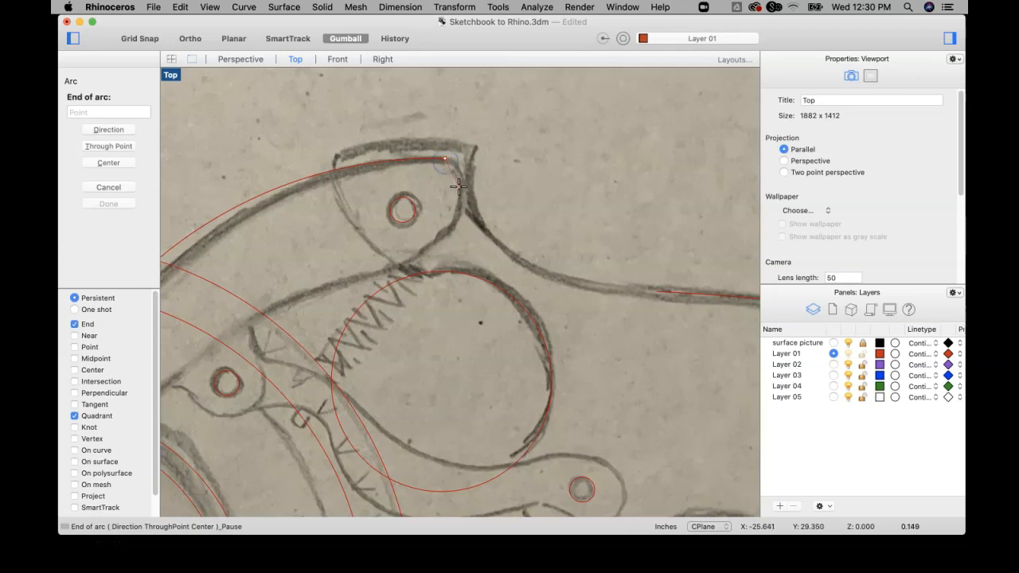
click(461, 190)
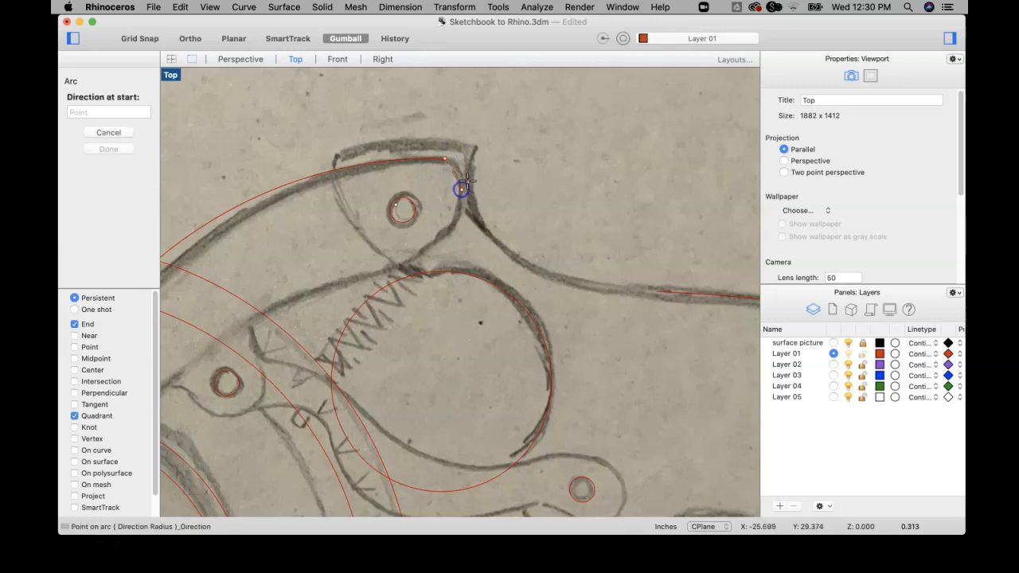
click(478, 172)
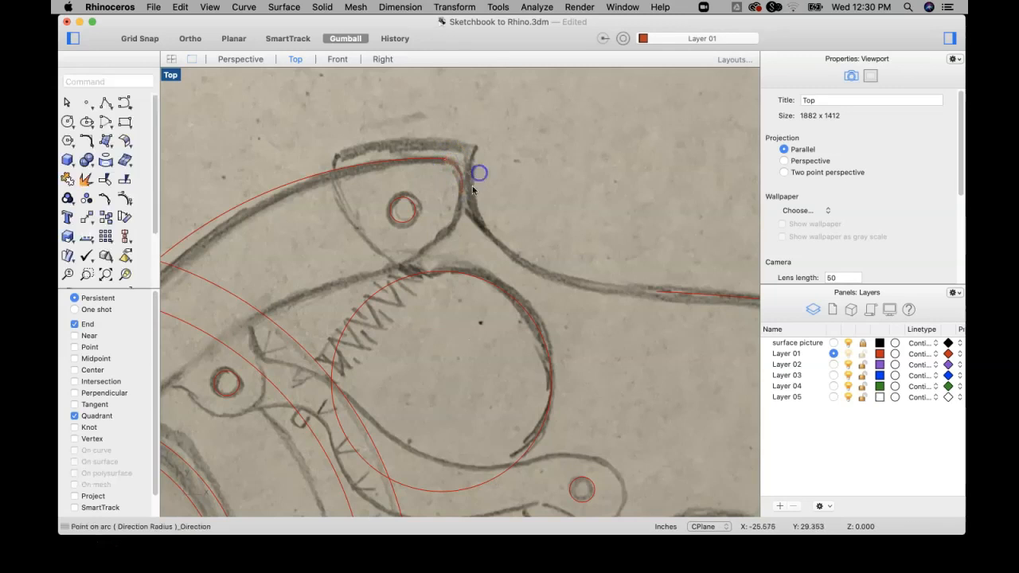
Step: Draw an arc from the corner arc's end down to the arm's lower edge at the top of the spring
key(Return)
click(461, 191)
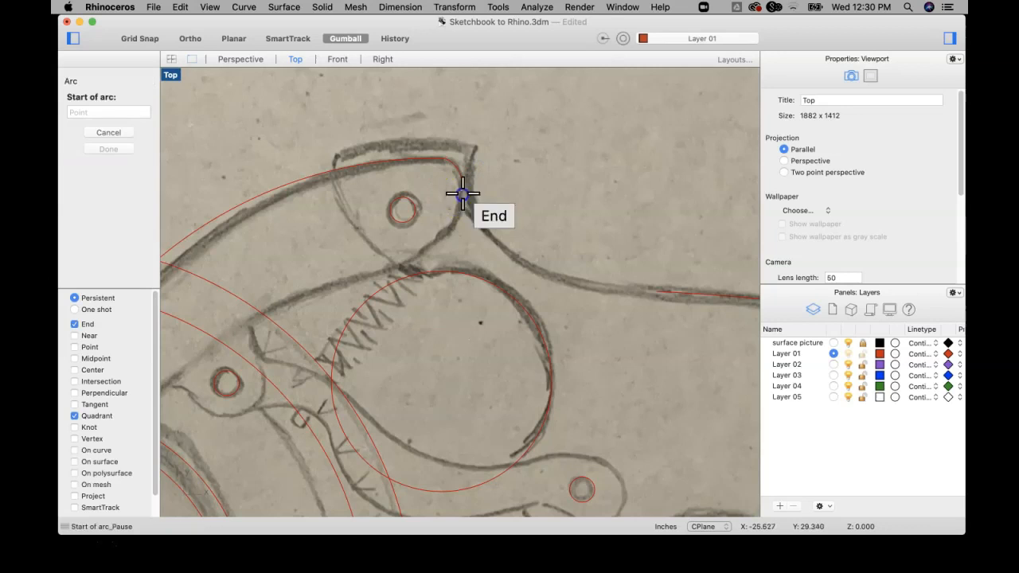
click(388, 271)
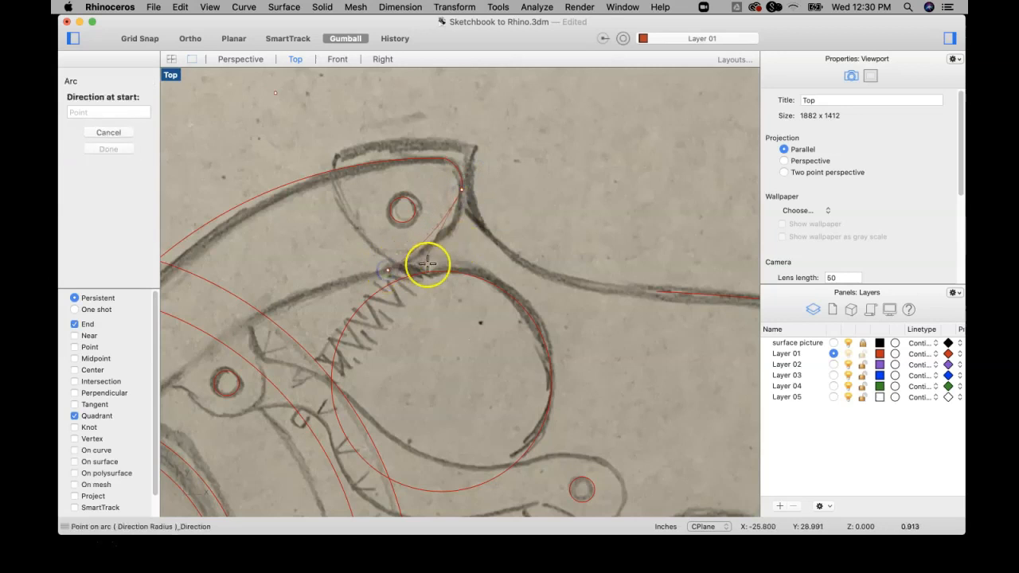
click(454, 262)
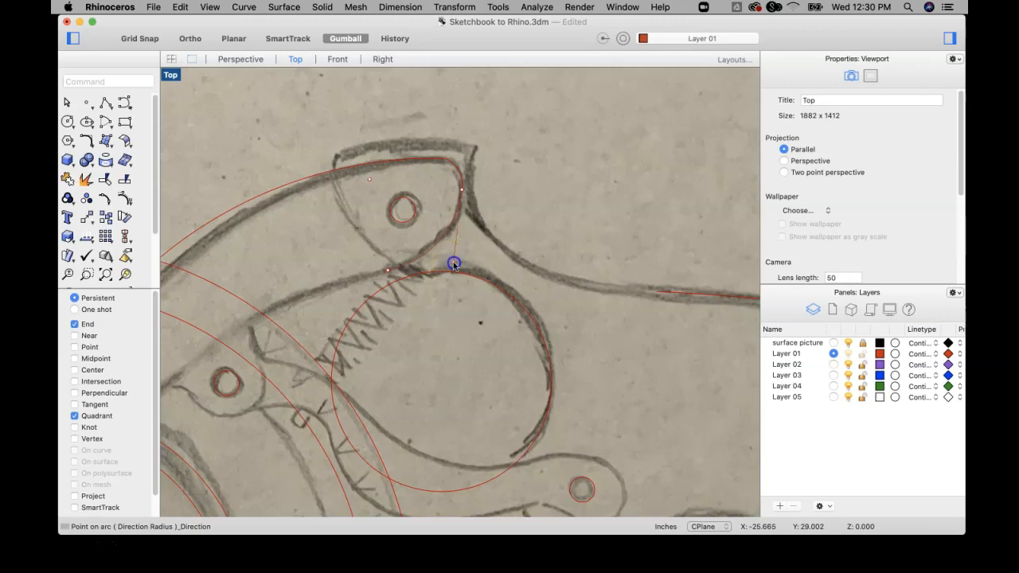
Step: Draw an arc along the arm's inner edge, from the tip outline's lower end to just above the hub
scroll(454, 263, down, 3)
key(Return)
right_drag(416, 259, 539, 200)
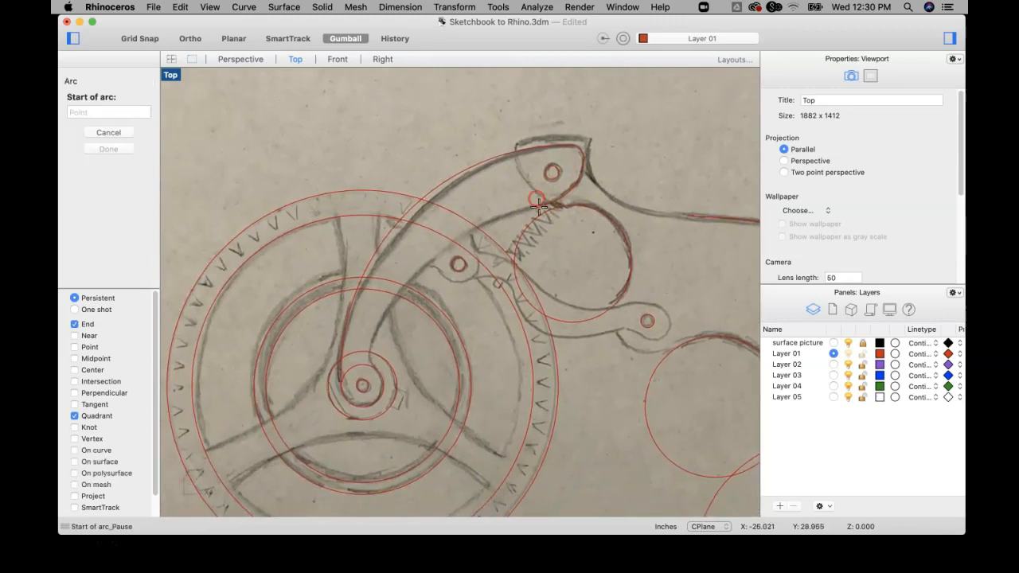
click(544, 207)
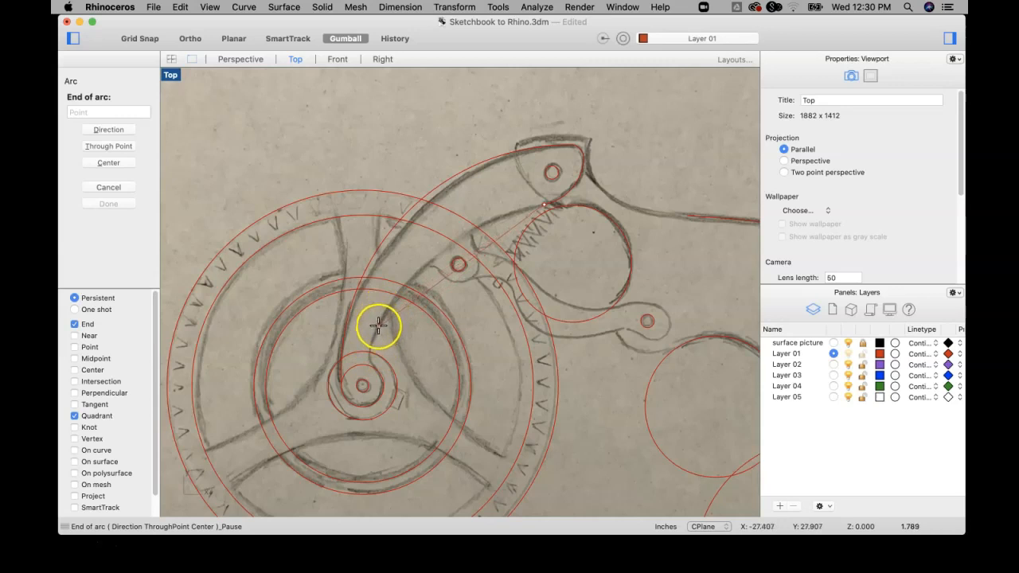
click(380, 324)
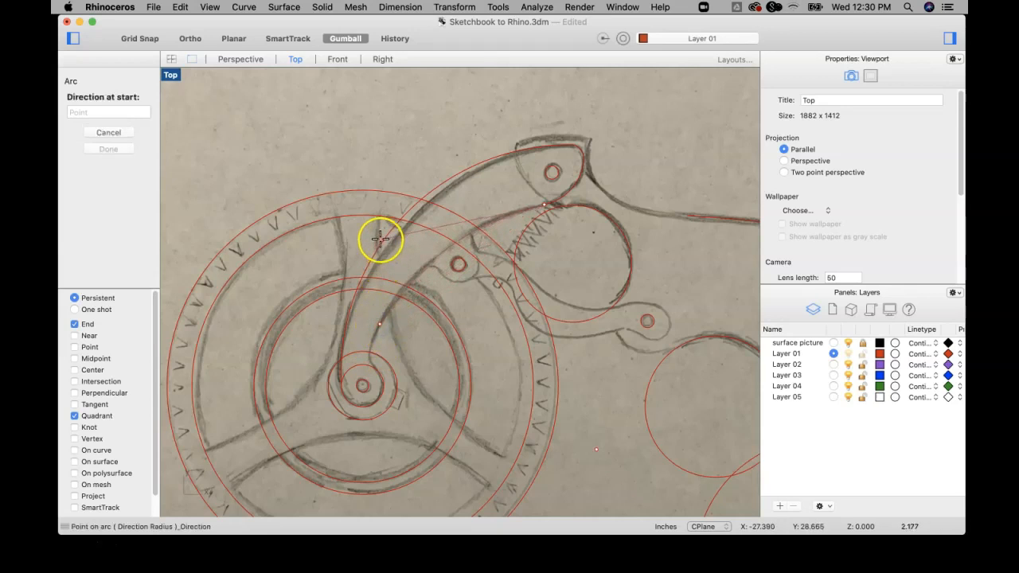
click(379, 237)
Step: Turn on the Near snap and draw an arc from the inner-edge arc's lower end to the middle hub circle
key(Return)
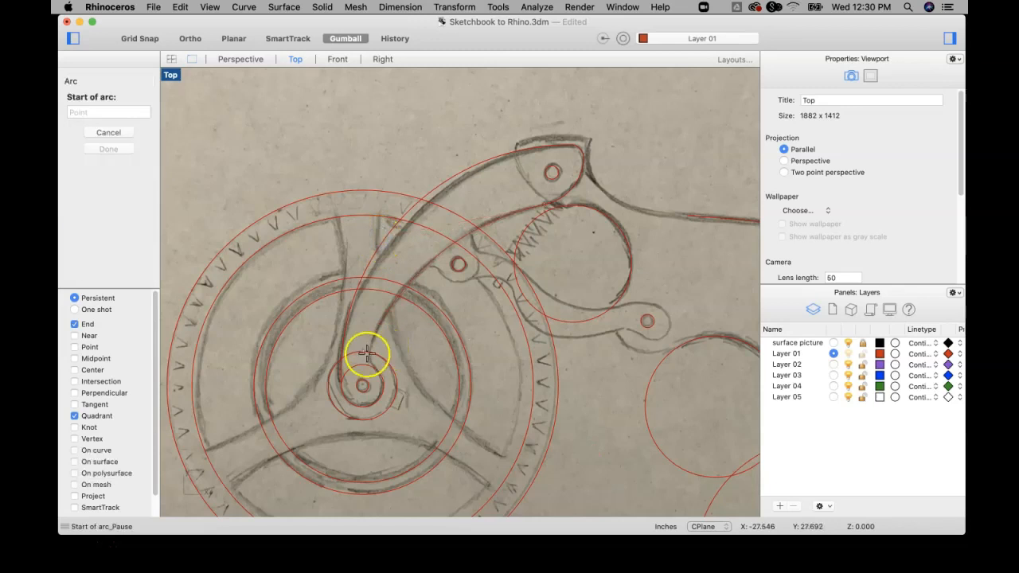
click(379, 324)
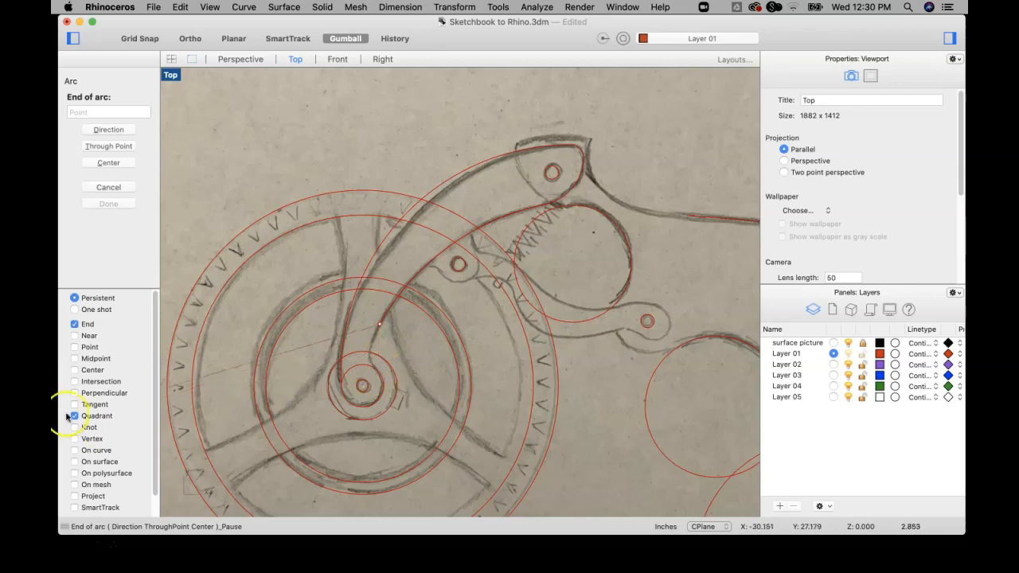
click(74, 335)
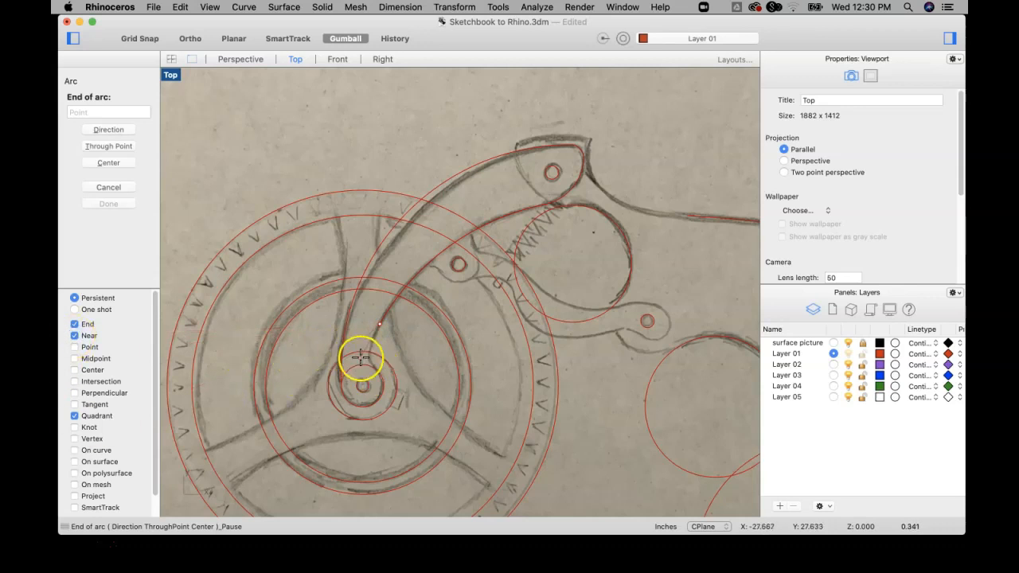
scroll(365, 357, up, 5)
scroll(366, 358, up, 2)
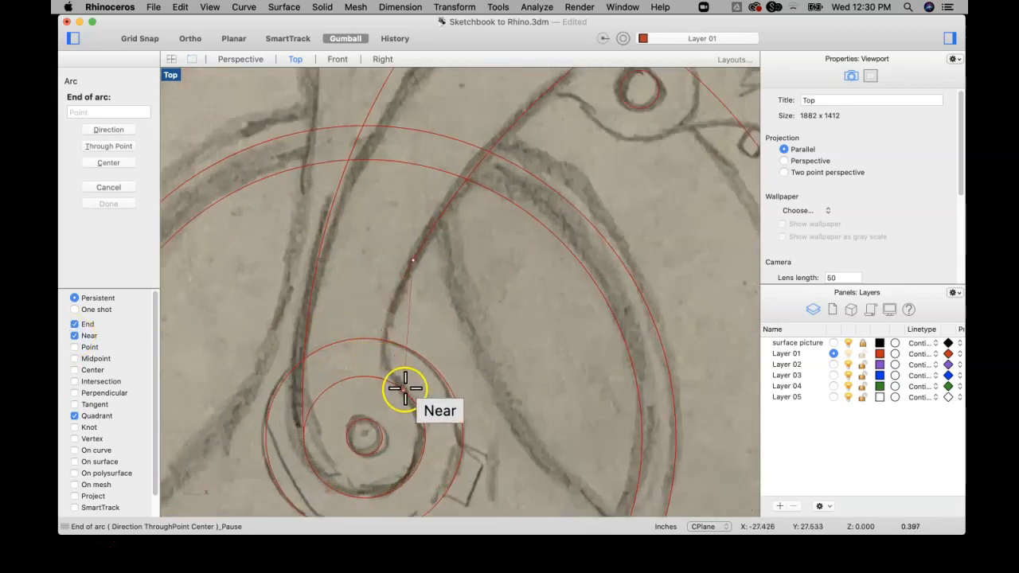
click(404, 388)
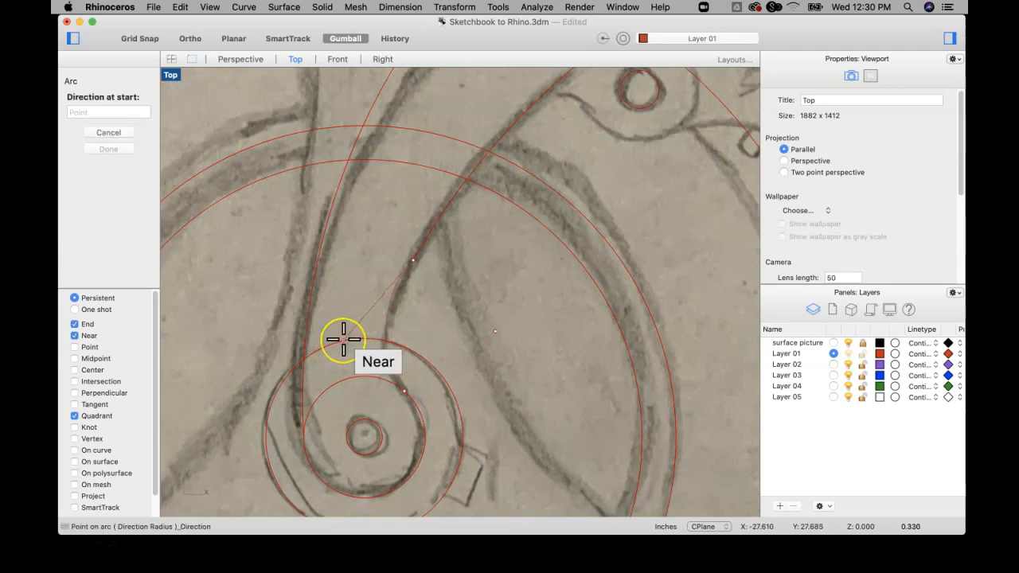
click(340, 340)
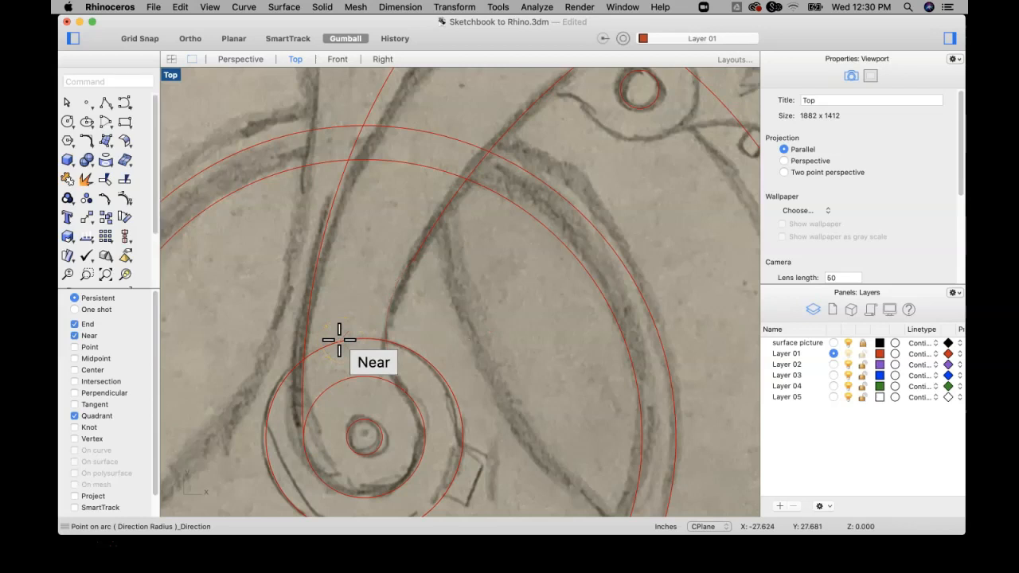
Step: Draw a small arc from the middle hub circle up the sketched neck to just above the outer hub circle
right_click(339, 340)
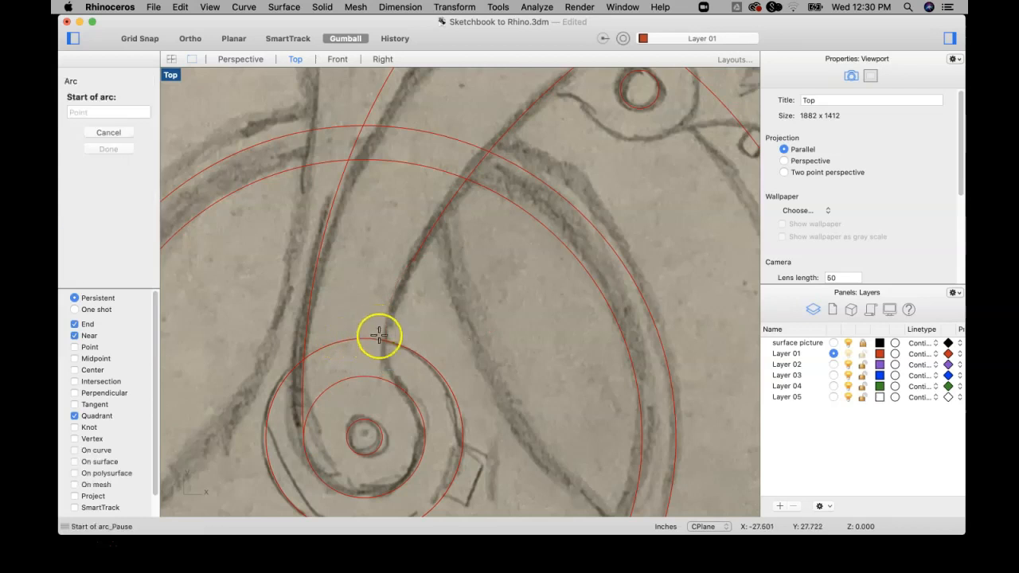
click(409, 393)
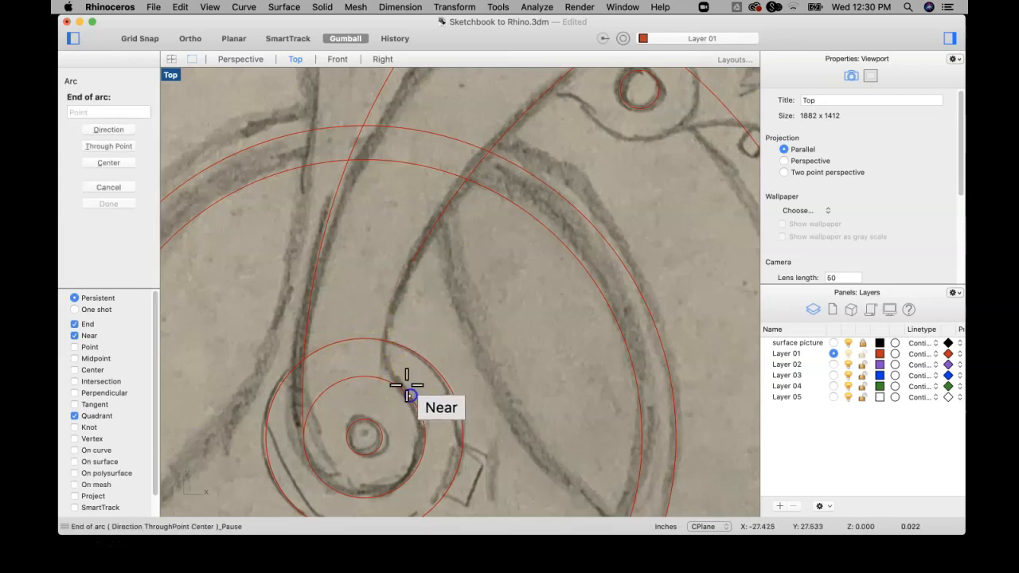
click(390, 322)
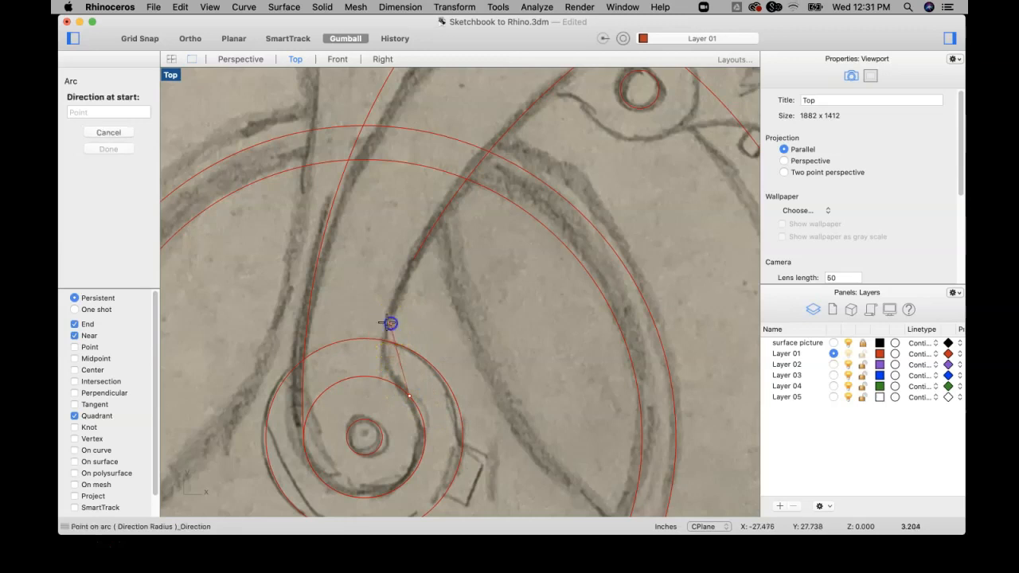
click(335, 339)
Step: Bridge the gap between the neck arc and the arm's inner-edge arc with a short arc joining their ends
key(Return)
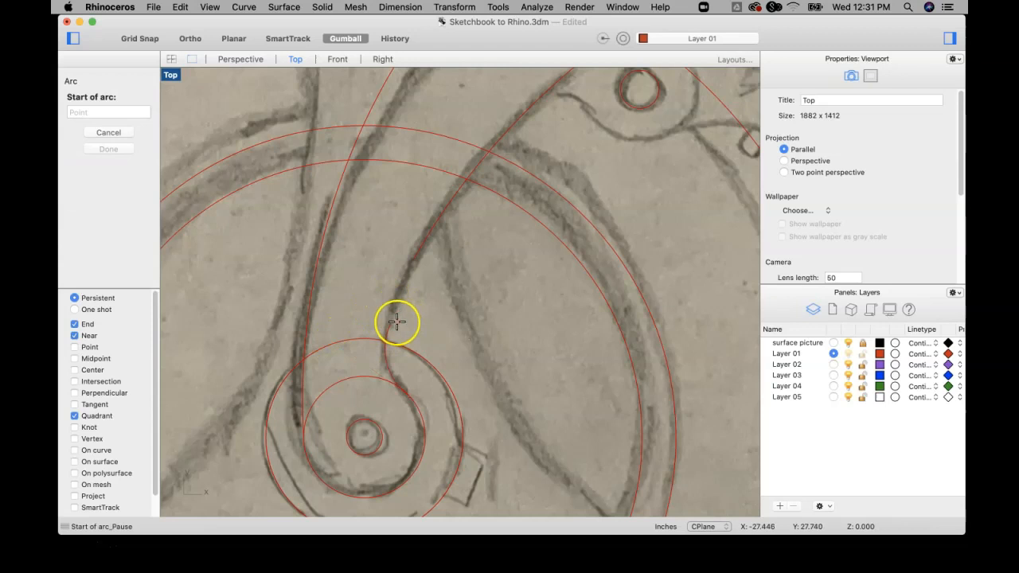
click(391, 323)
click(406, 262)
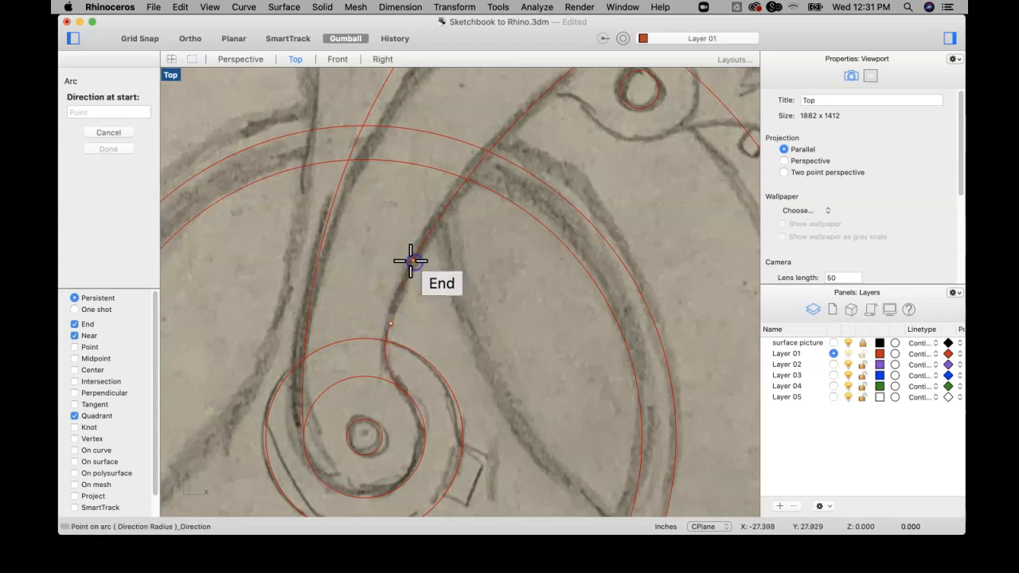
click(401, 260)
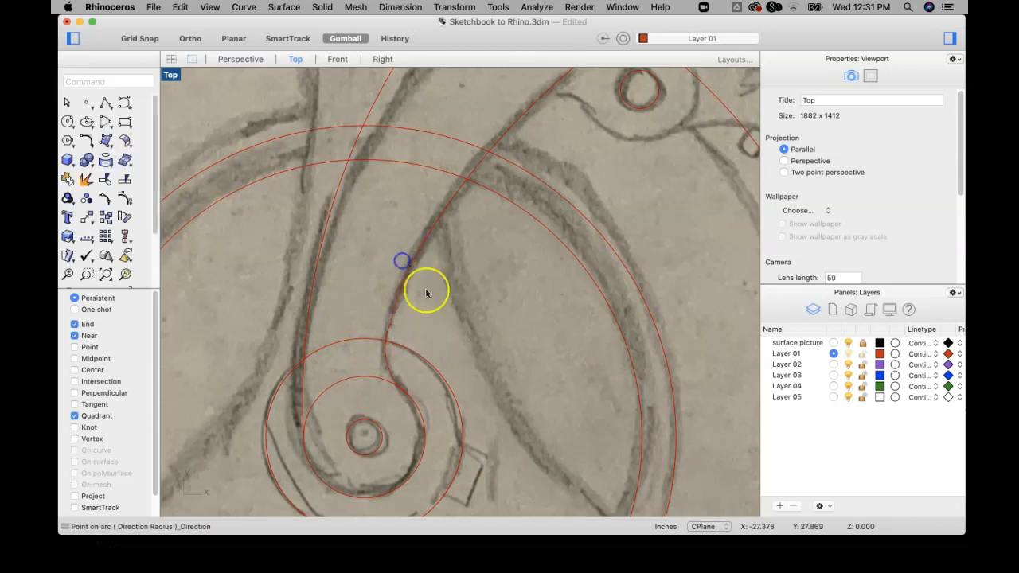
scroll(436, 305, down, 10)
right_drag(445, 313, 409, 329)
right_drag(503, 271, 459, 263)
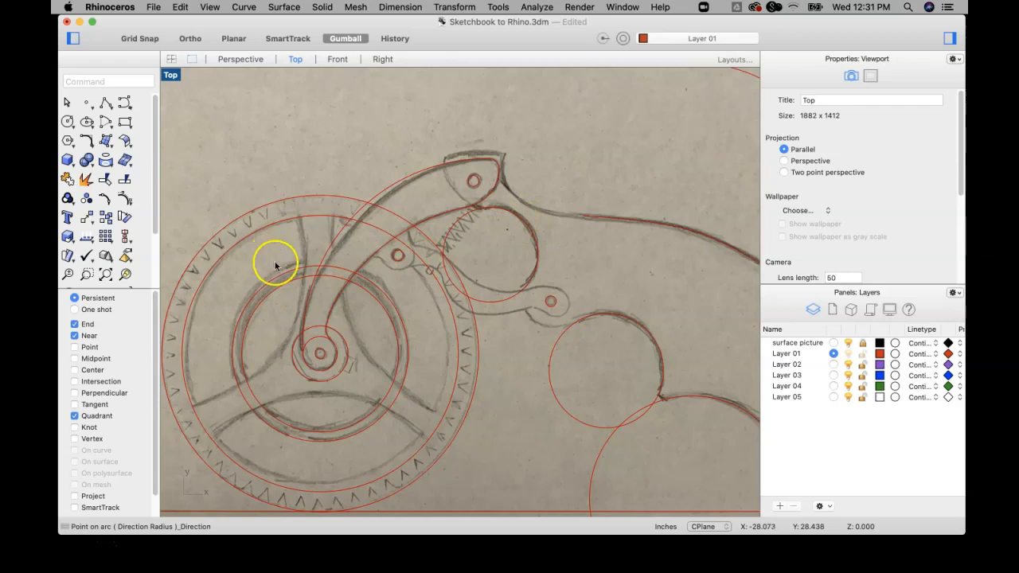
Step: Turn on the control points of the two arcs forming the arm's inner neck beside the hub
right_drag(454, 287, 453, 285)
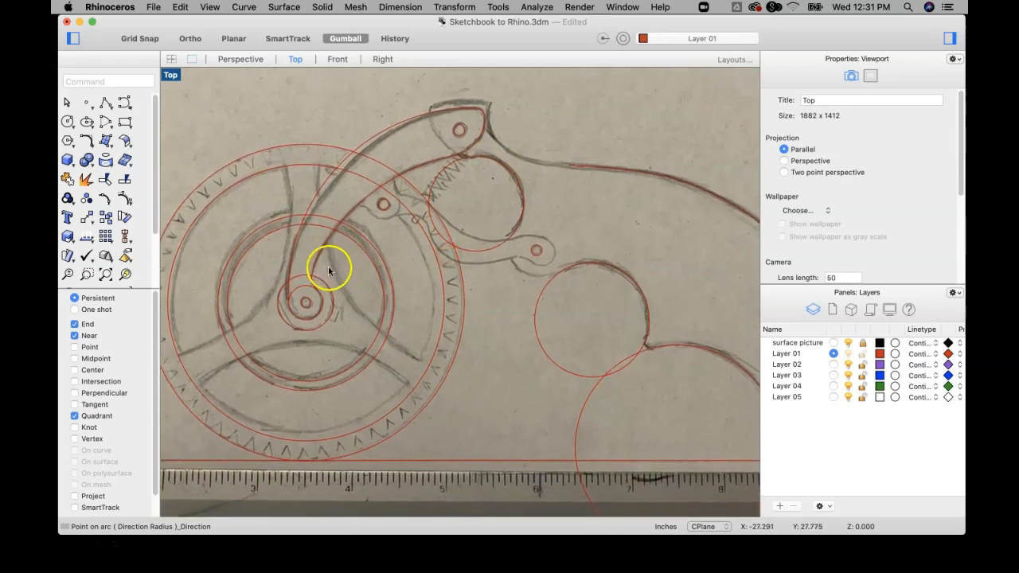
scroll(329, 268, up, 6)
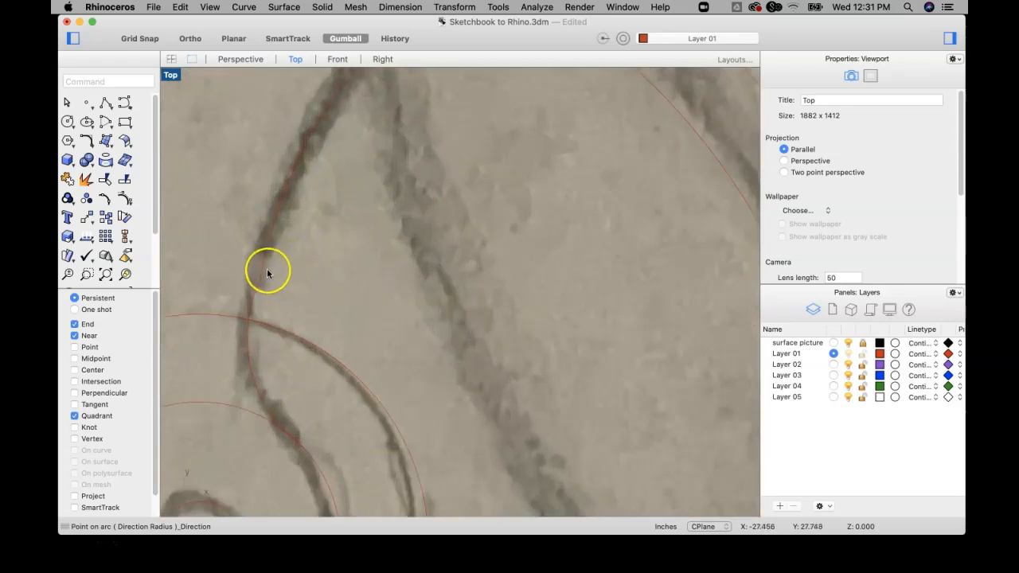
scroll(269, 274, down, 5)
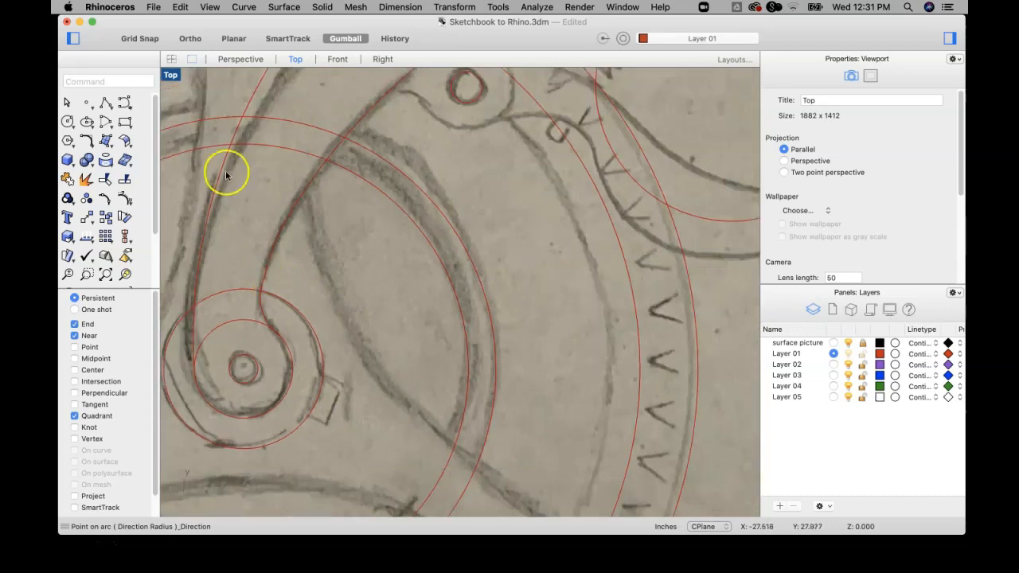
click(180, 6)
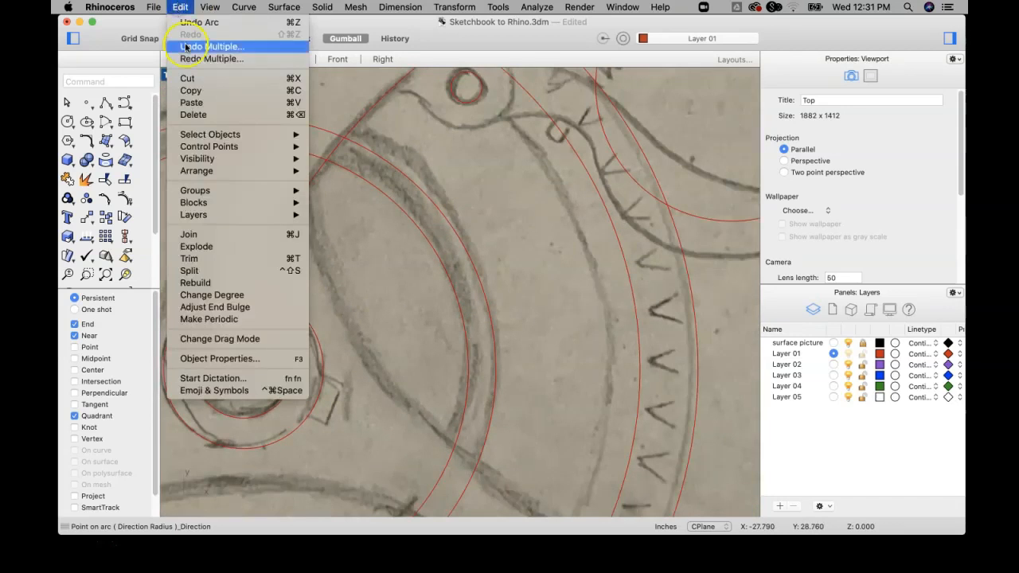
mouse_move(231, 146)
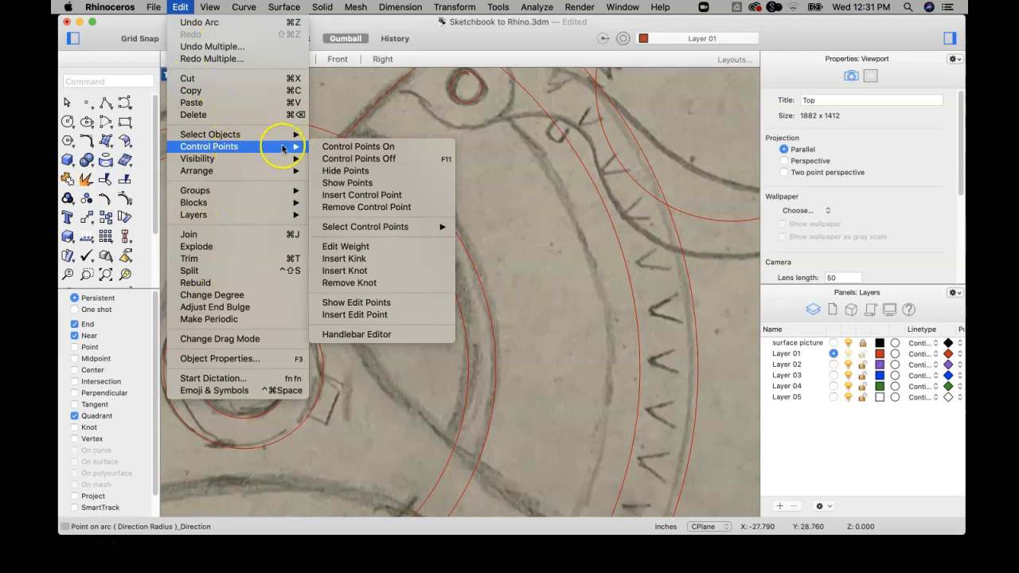
click(377, 146)
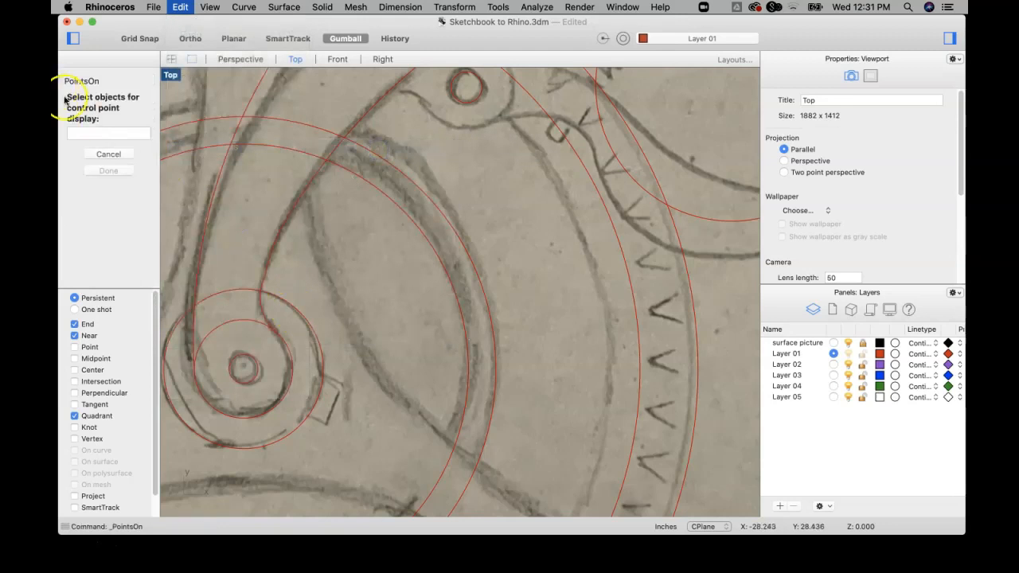
click(263, 285)
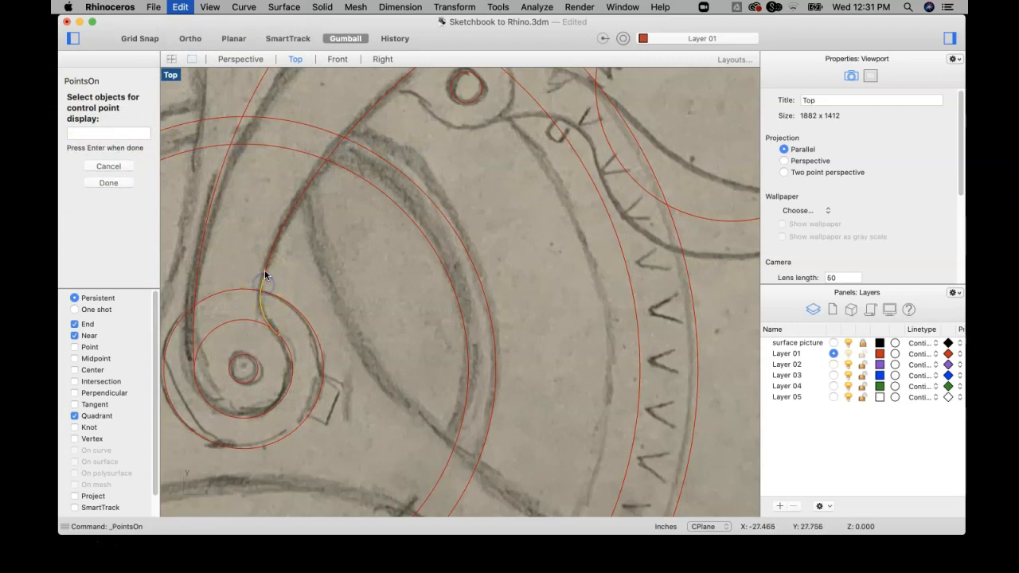
key(Return)
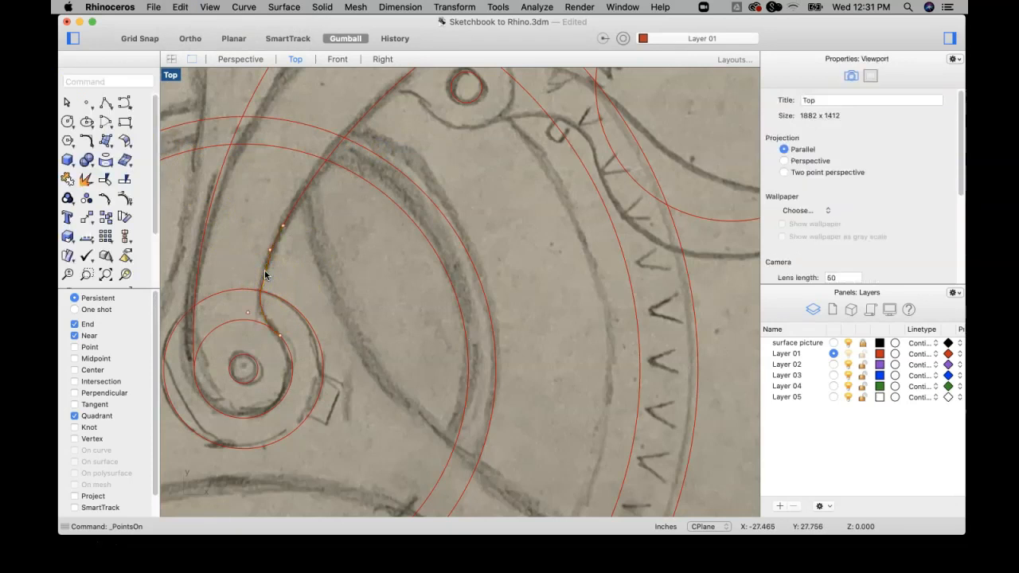
Step: Try to shift a single arc's end point sideways where the two neck arcs meet, and undo the move
scroll(269, 280, up, 5)
mouse_move(269, 280)
right_down()
mouse_move(311, 244)
mouse_move(340, 250)
right_up()
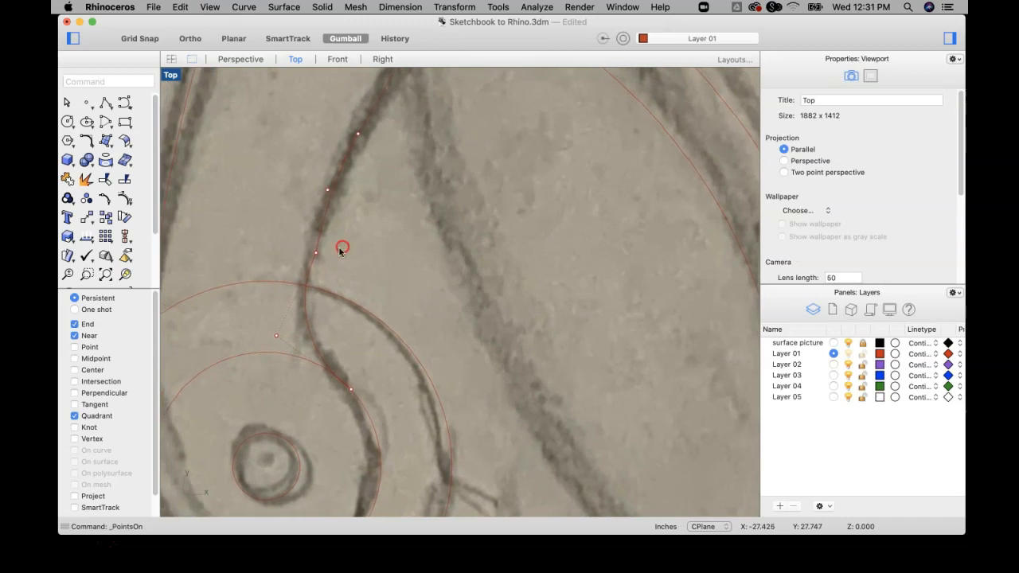
click(315, 253)
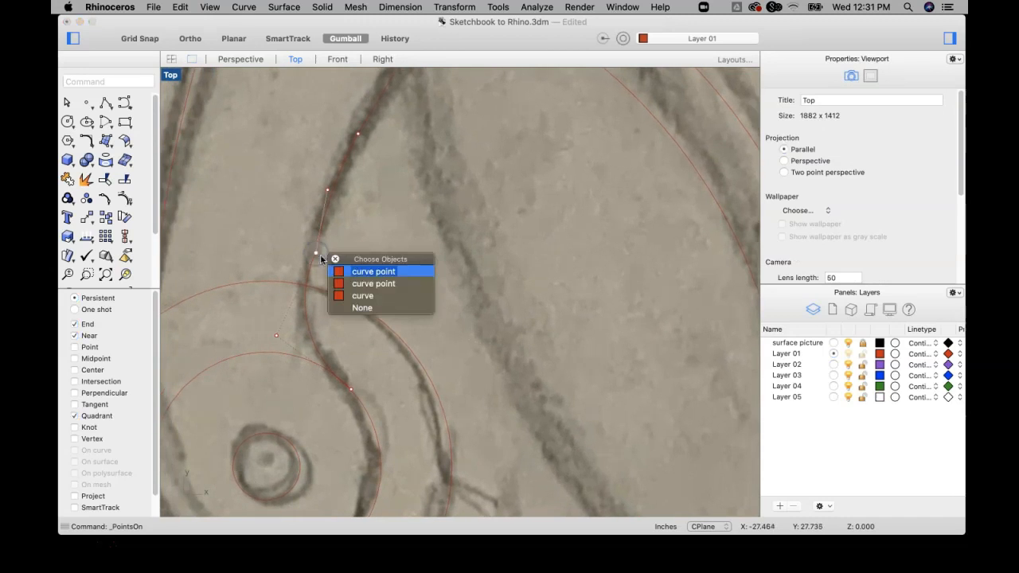
click(363, 274)
drag(366, 252, 349, 254)
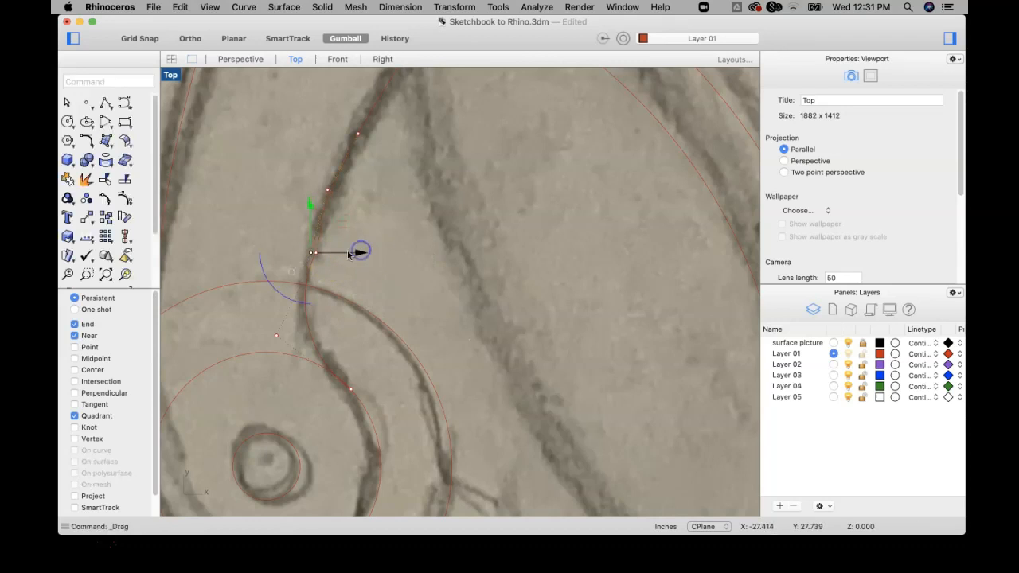
key(super+a)
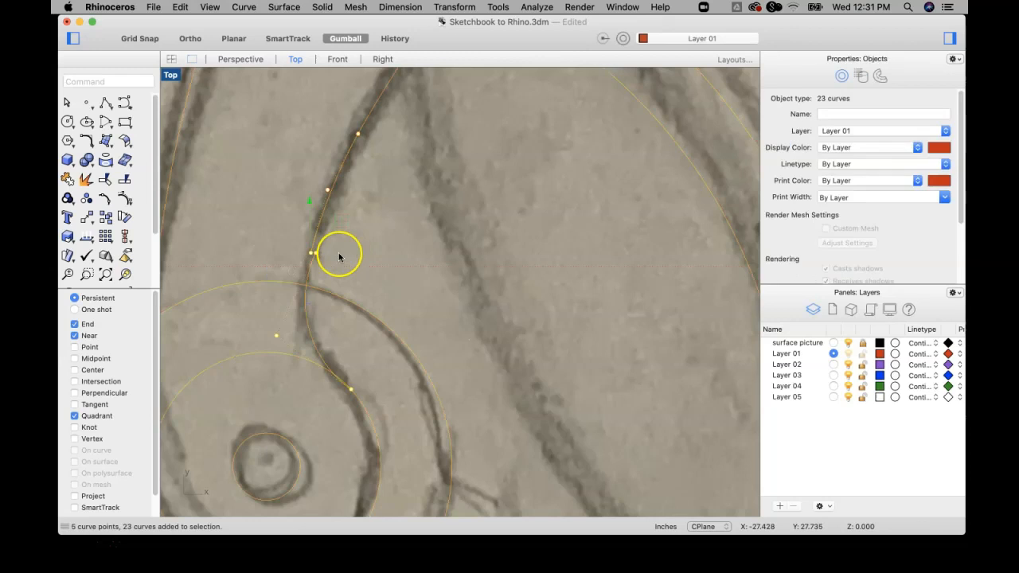
key(super+z)
Step: Move the shared end point of both neck arcs together onto the sketched line just above the outer hub circle
scroll(328, 248, up, 2)
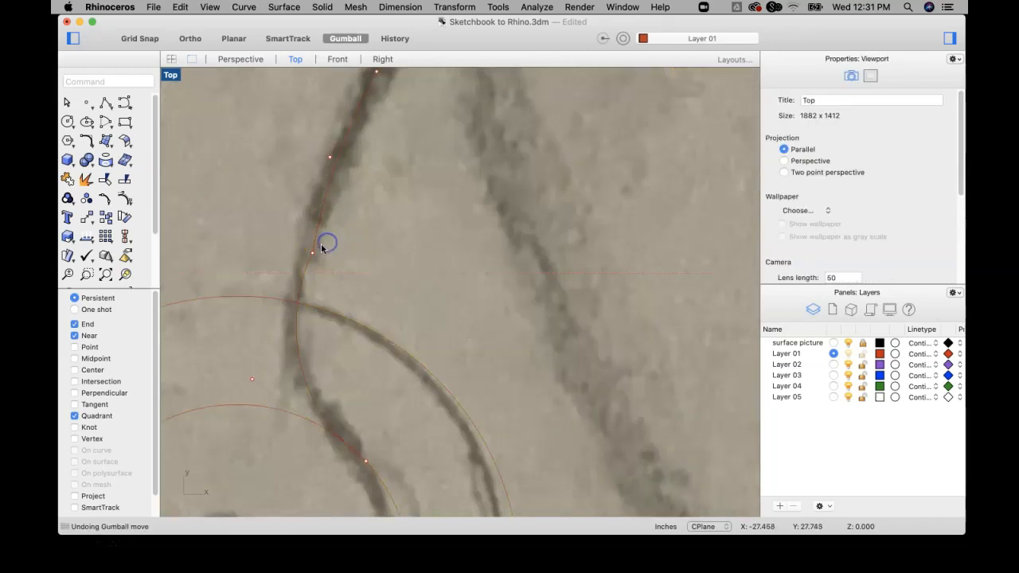
click(308, 257)
drag(343, 257, 362, 252)
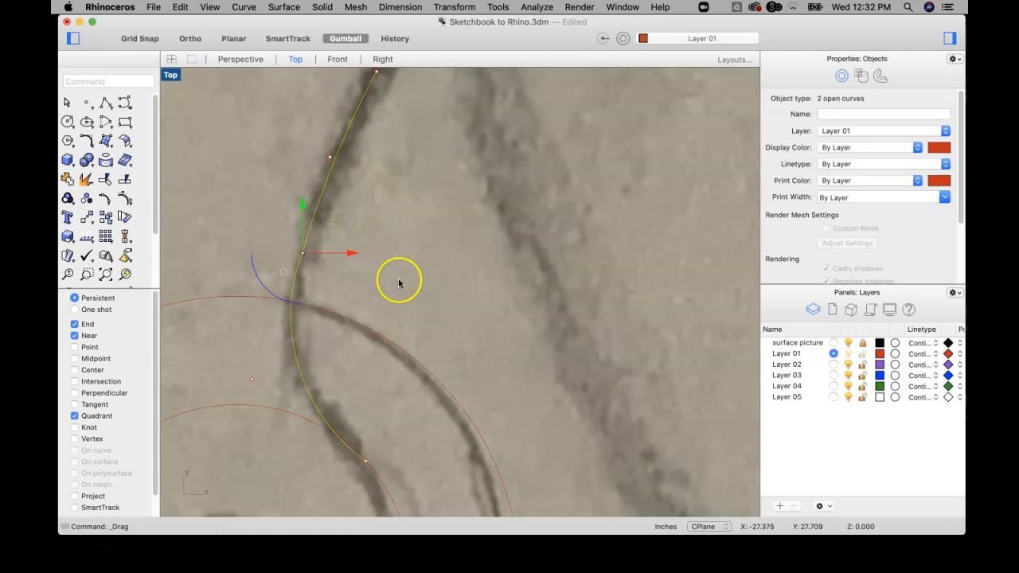
scroll(398, 282, down, 5)
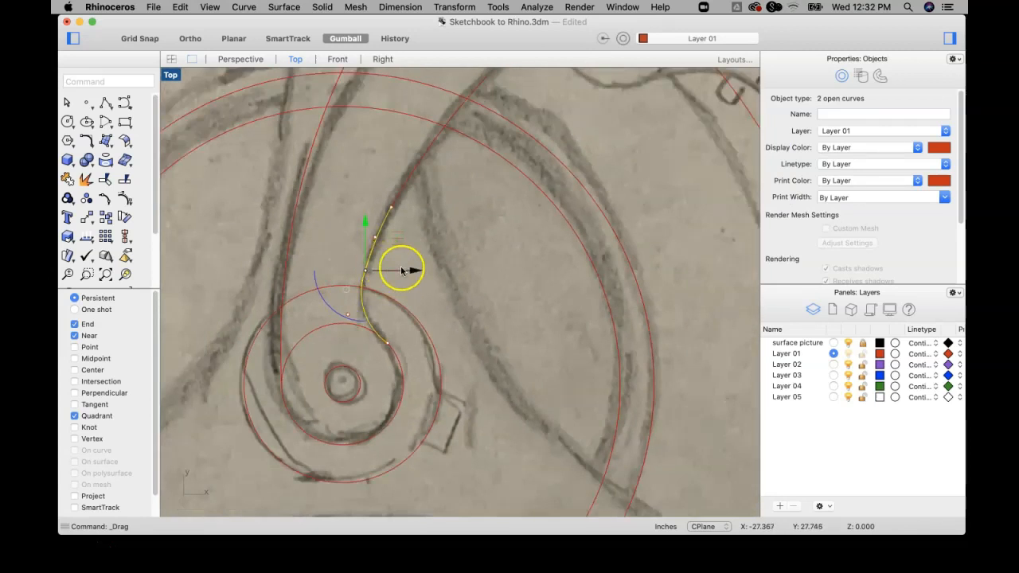
scroll(403, 268, up, 5)
drag(347, 274, 347, 273)
scroll(402, 245, down, 2)
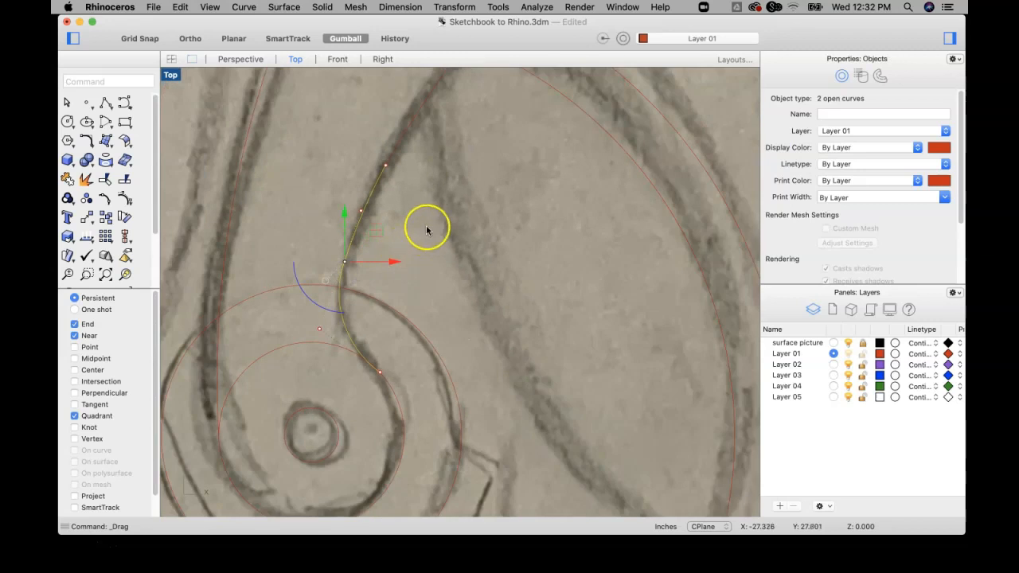
click(439, 227)
scroll(425, 233, down, 3)
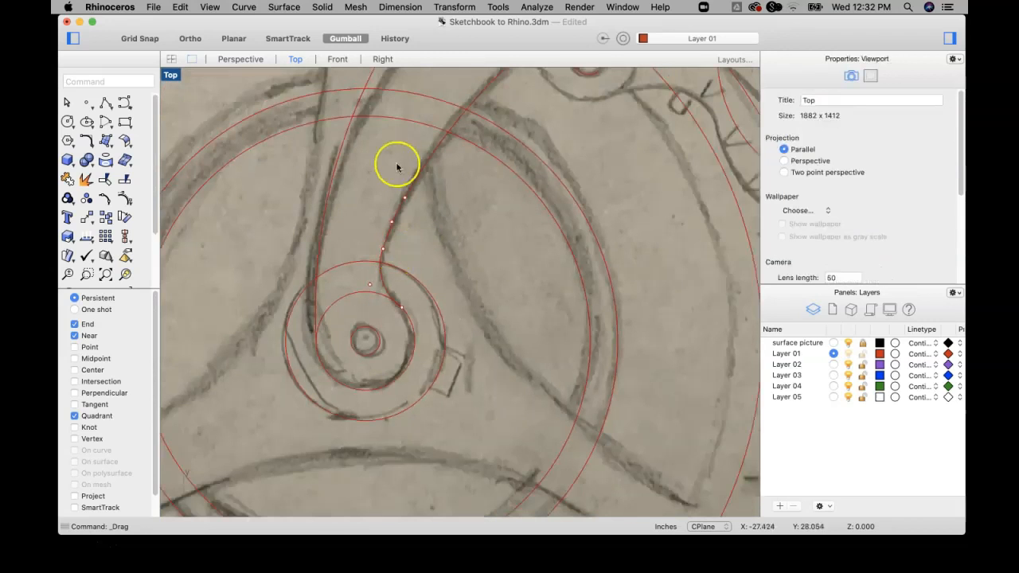
Step: Hide all control points of the two neck arcs
click(181, 7)
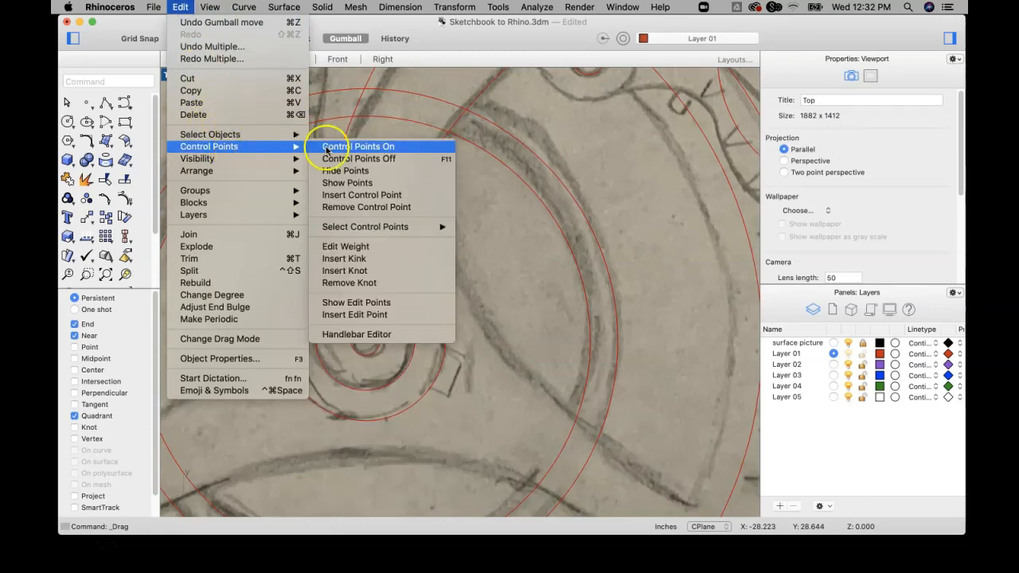
click(382, 169)
click(383, 277)
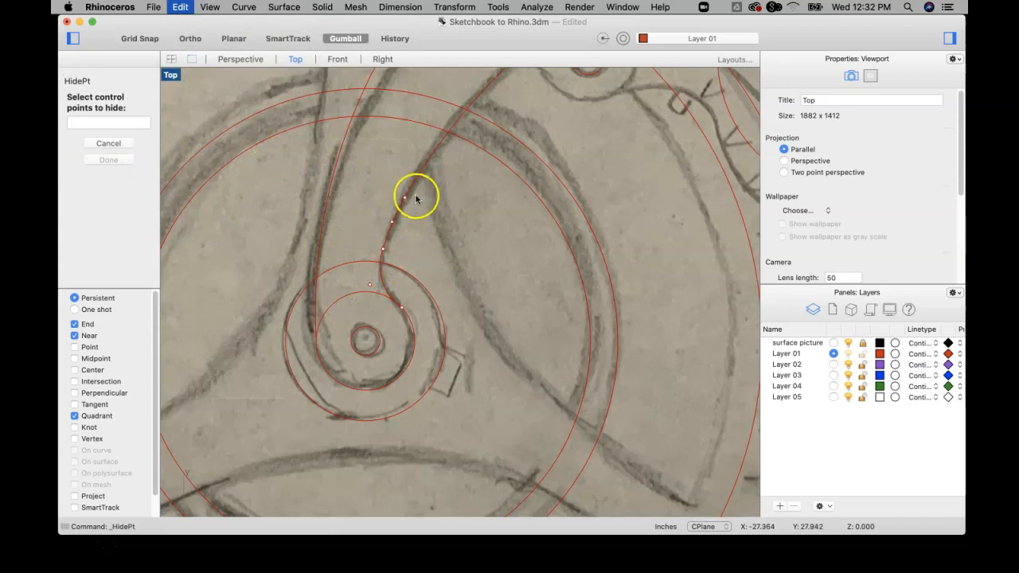
drag(358, 315, 358, 316)
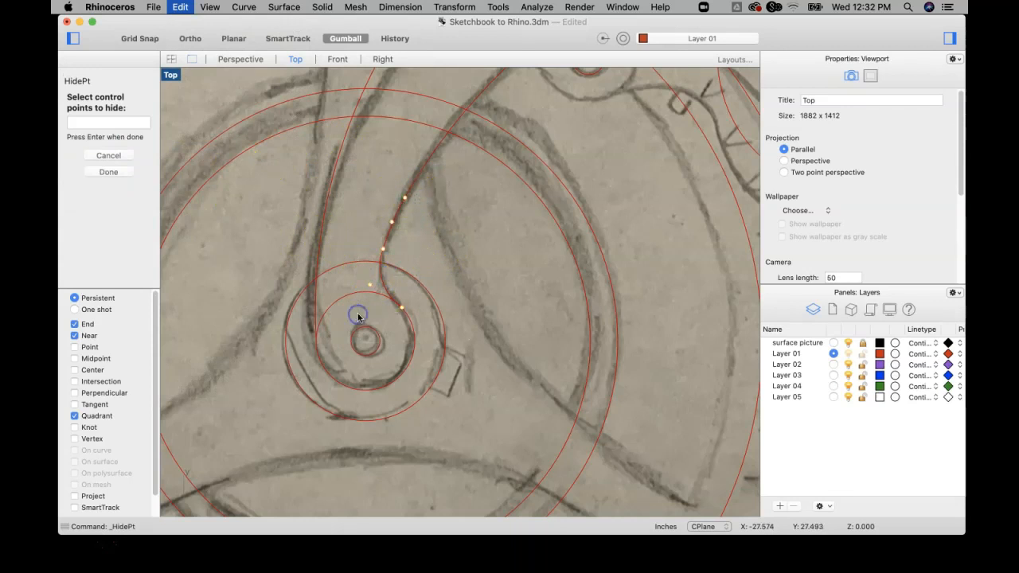
key(Return)
scroll(446, 243, down, 5)
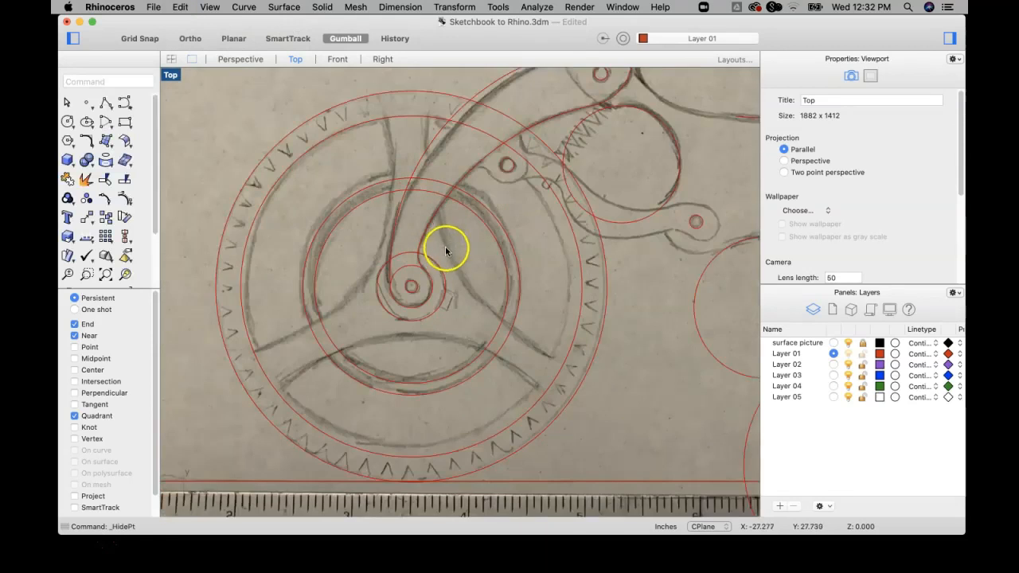
scroll(398, 259, up, 4)
scroll(371, 235, up, 2)
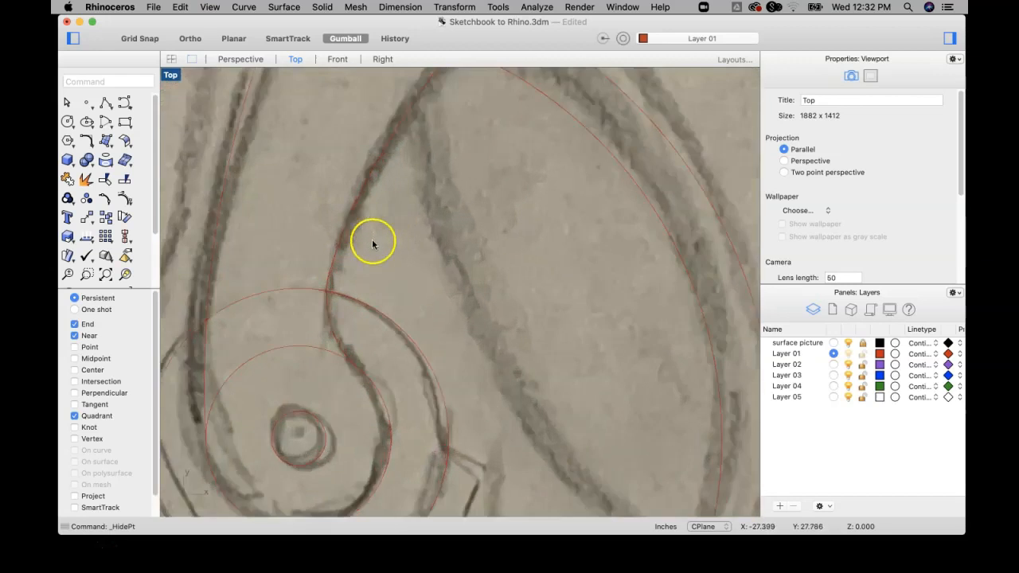
scroll(369, 242, down, 2)
click(244, 8)
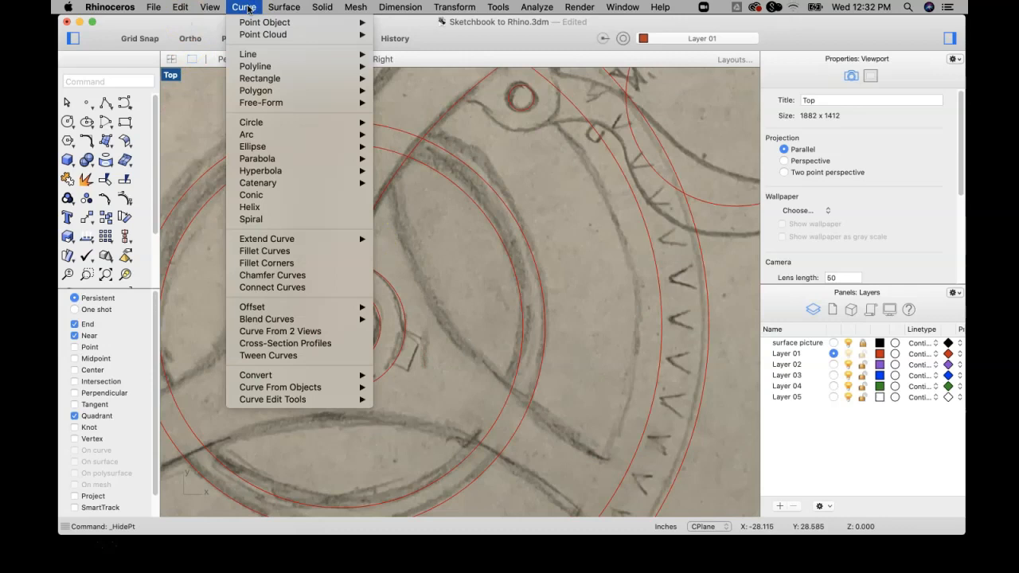
mouse_move(306, 151)
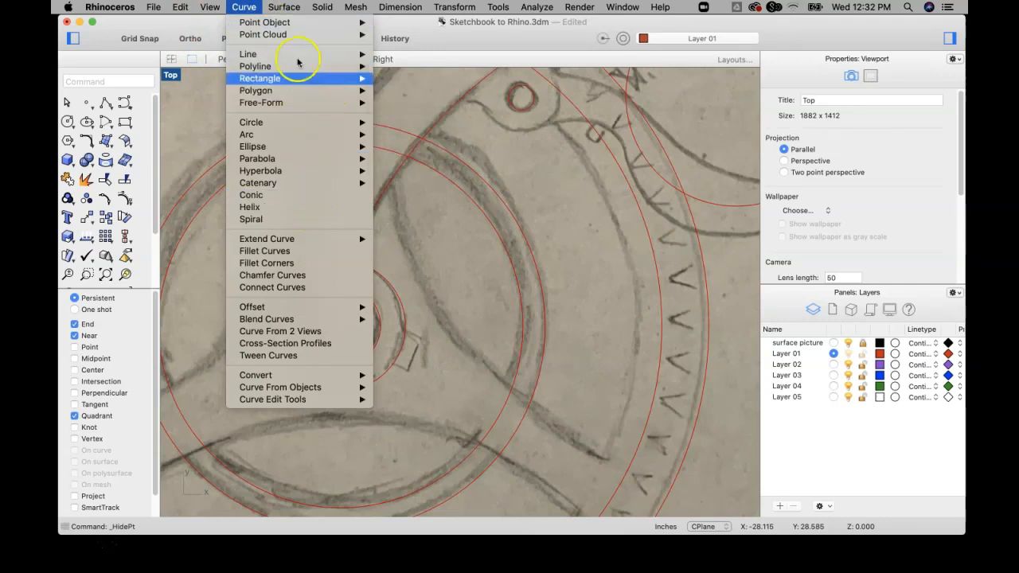
mouse_move(182, 10)
mouse_move(239, 146)
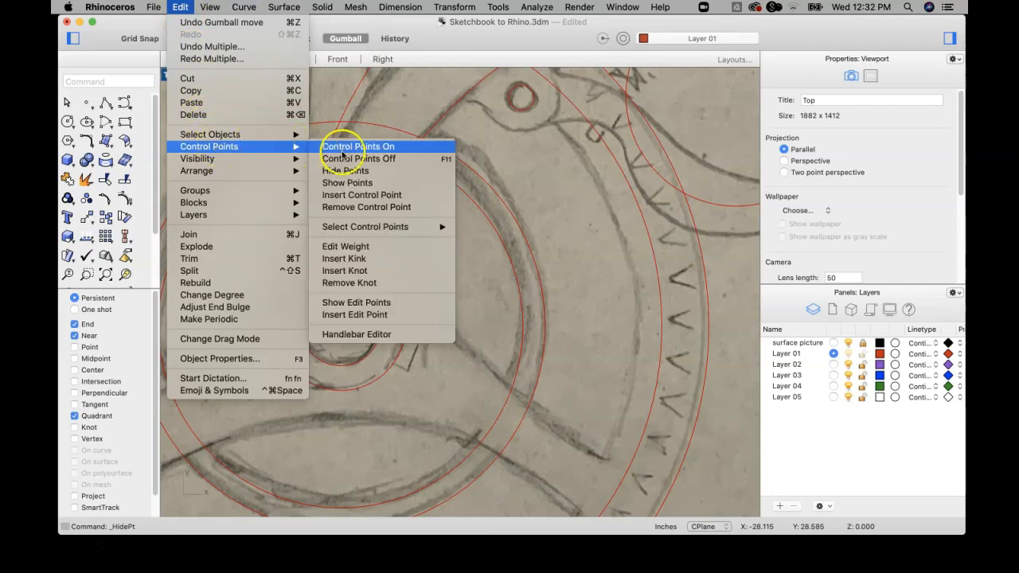
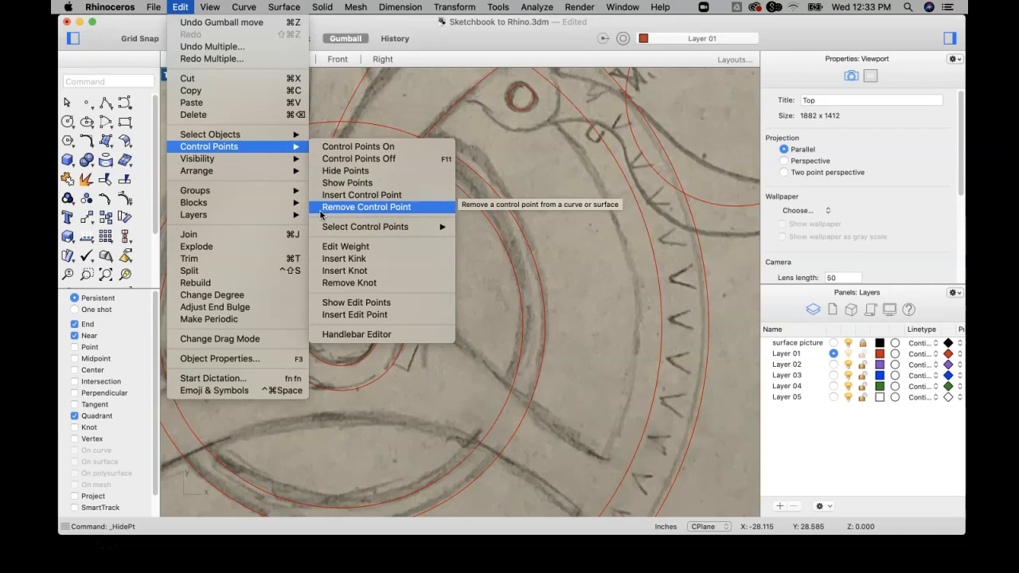
click(563, 268)
Step: Draw a shallow arc along the sketched cap above the arm's tip, from its outer corner to the corner nearest the handle
scroll(483, 279, down, 6)
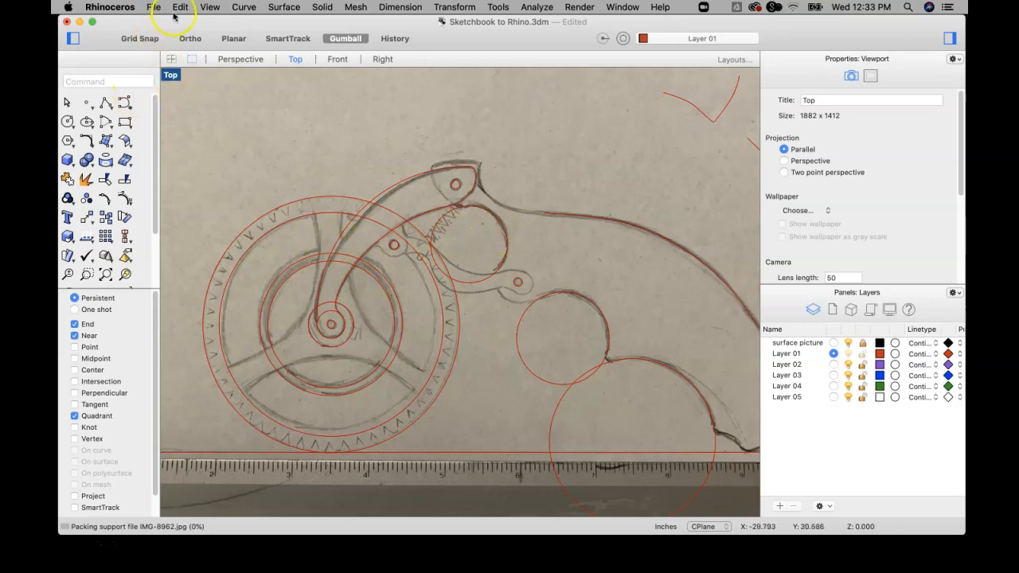
scroll(441, 219, down, 4)
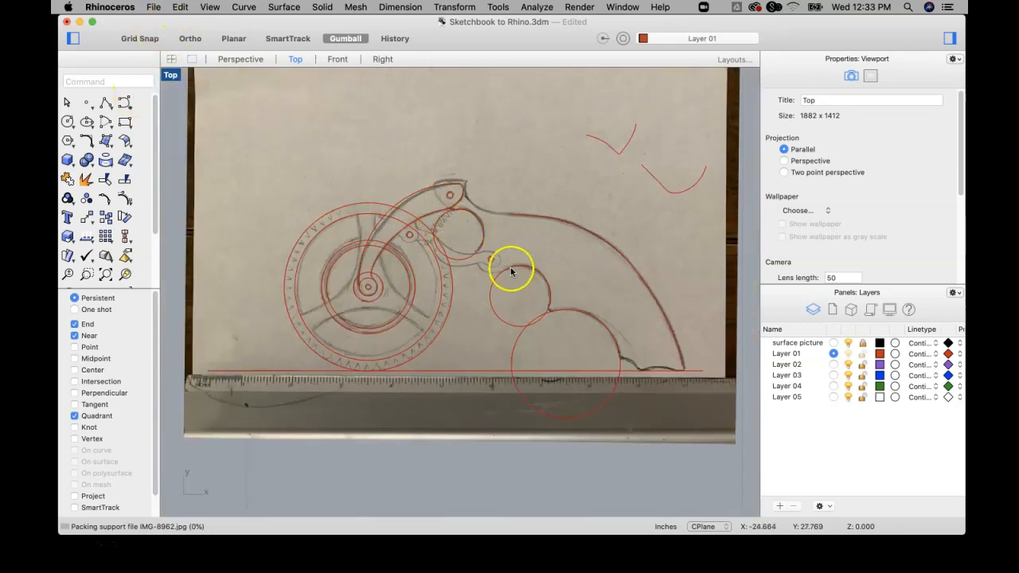
scroll(512, 269, up, 4)
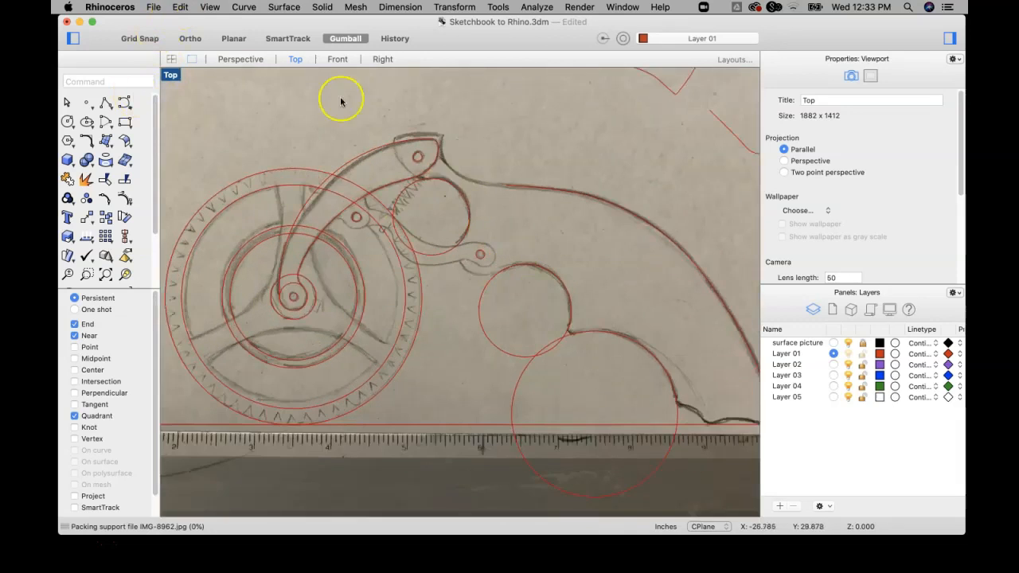
click(244, 7)
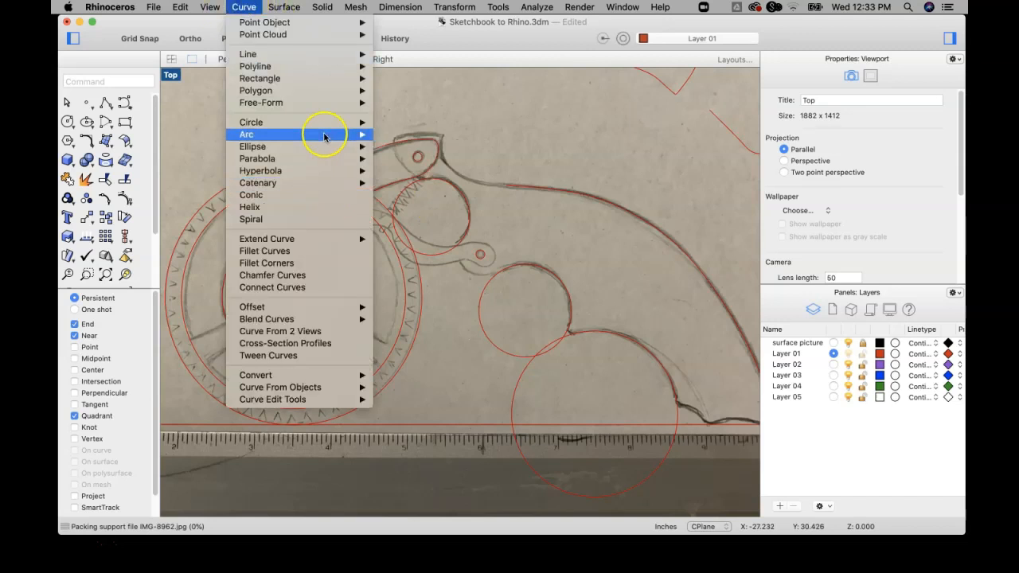
click(414, 150)
scroll(406, 153, up, 4)
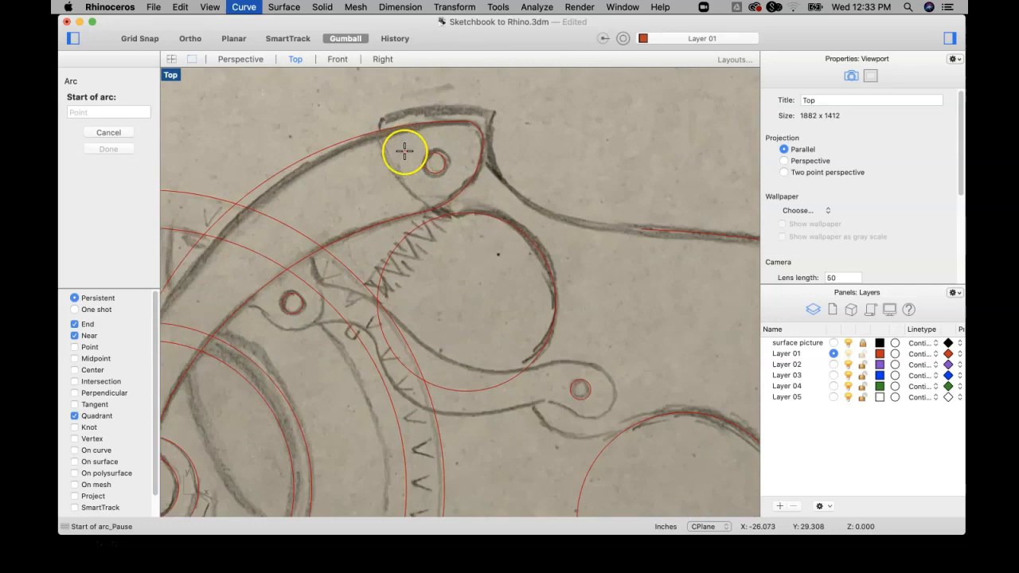
click(380, 120)
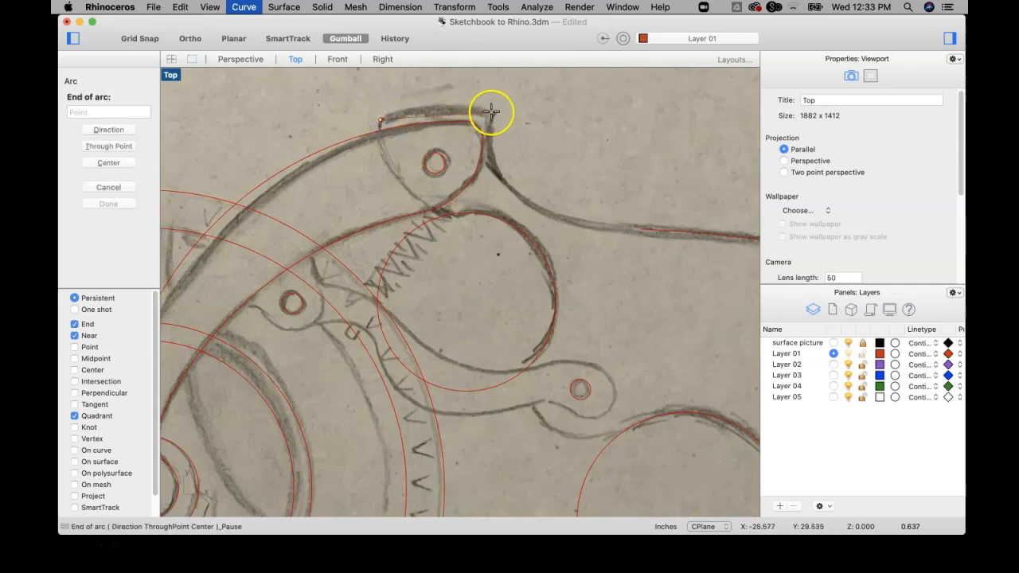
click(492, 112)
click(454, 82)
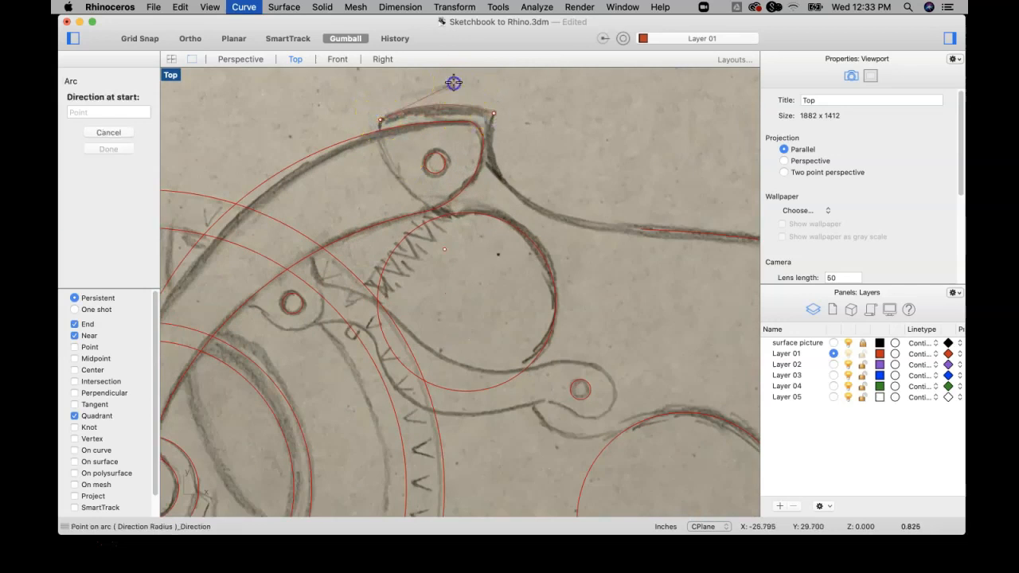
Step: Draw an arc along the sketched outline from the cap's corner nearest the handle down to where the line bends outward
key(Return)
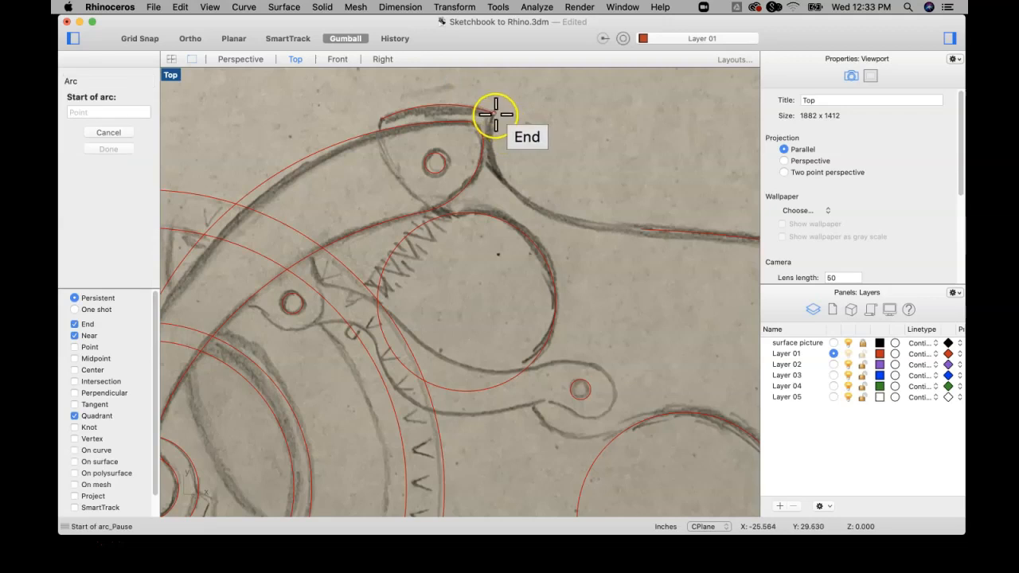
click(493, 114)
click(518, 194)
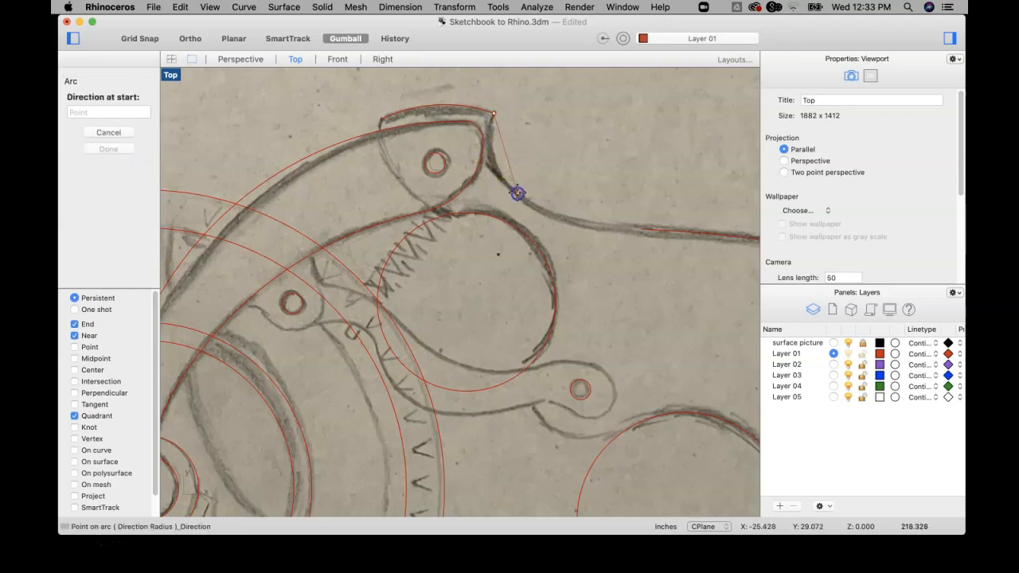
click(459, 203)
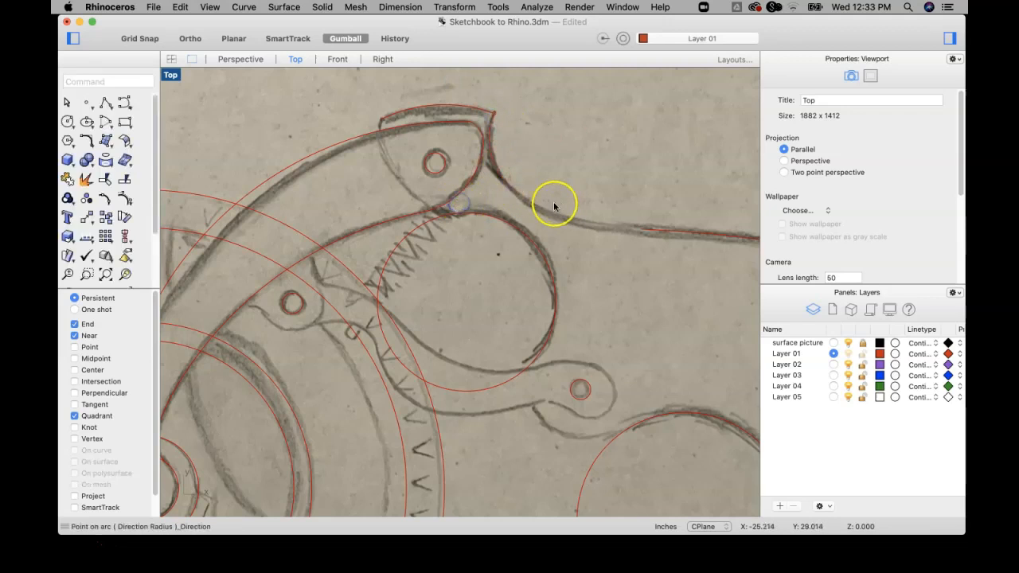
Step: Continue the outline with a second arc from that arc's lower end to the start of the handle's upper curve
key(Return)
click(518, 195)
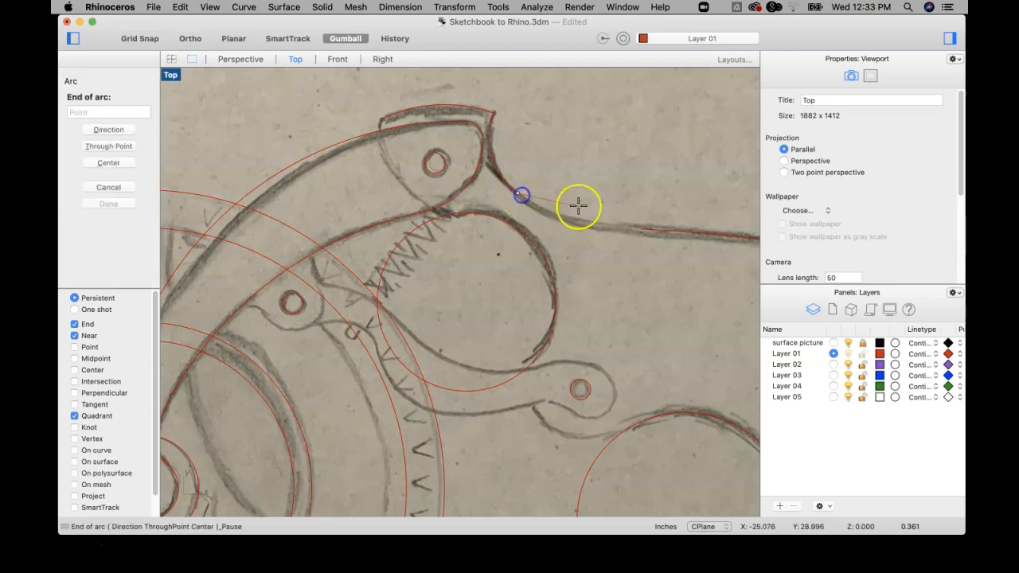
click(639, 228)
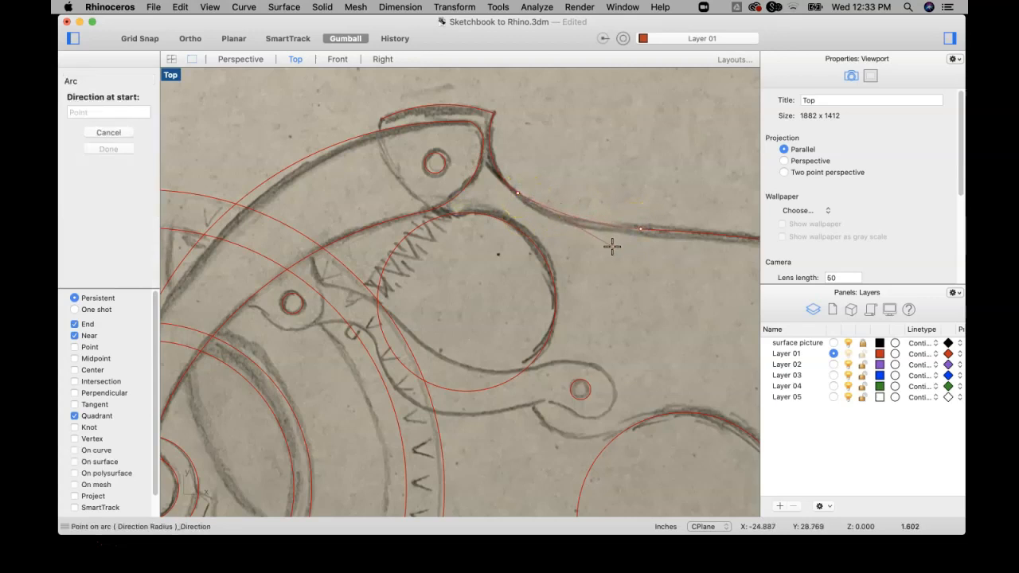
click(603, 255)
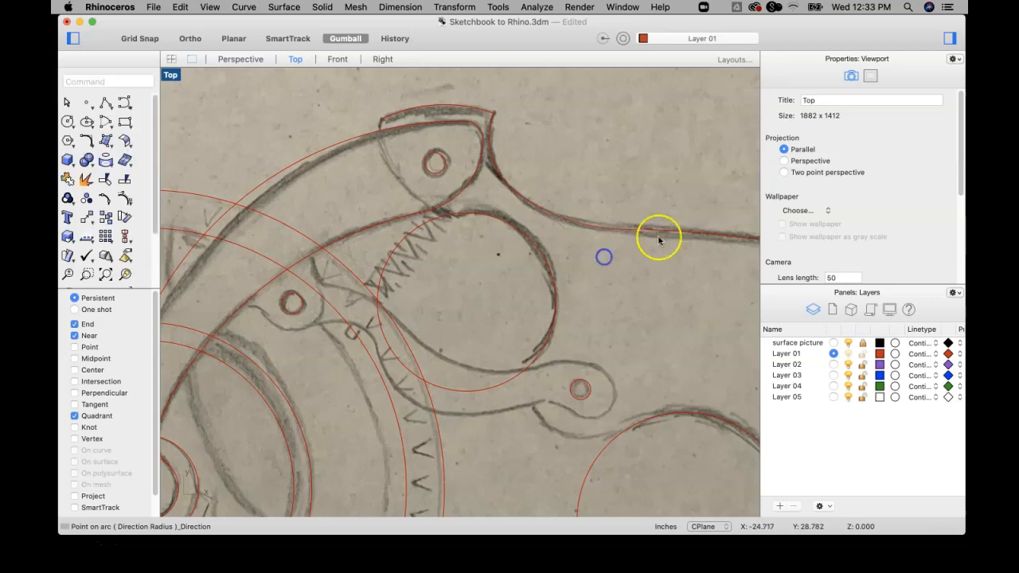
scroll(645, 230, up, 5)
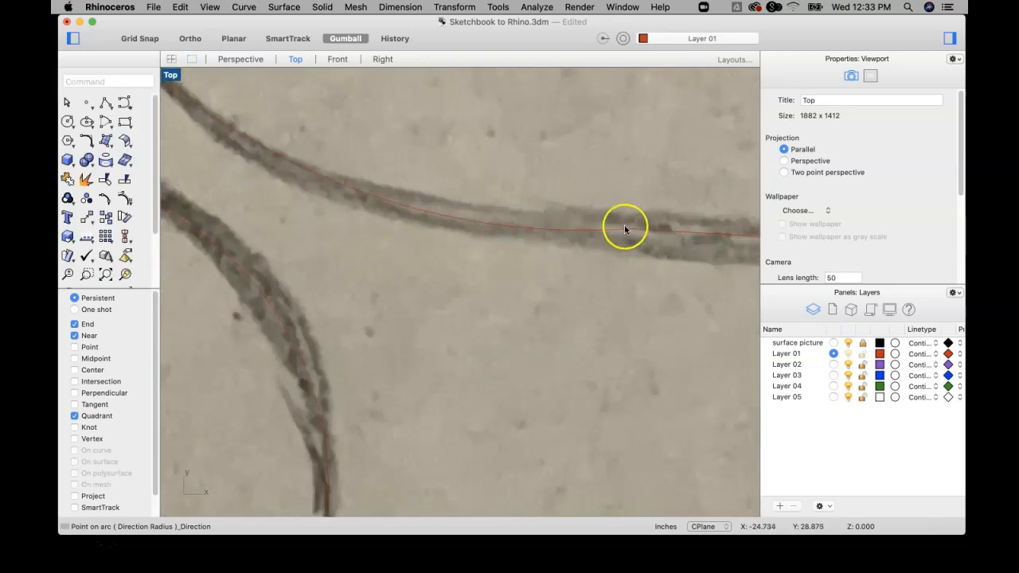
scroll(630, 228, down, 5)
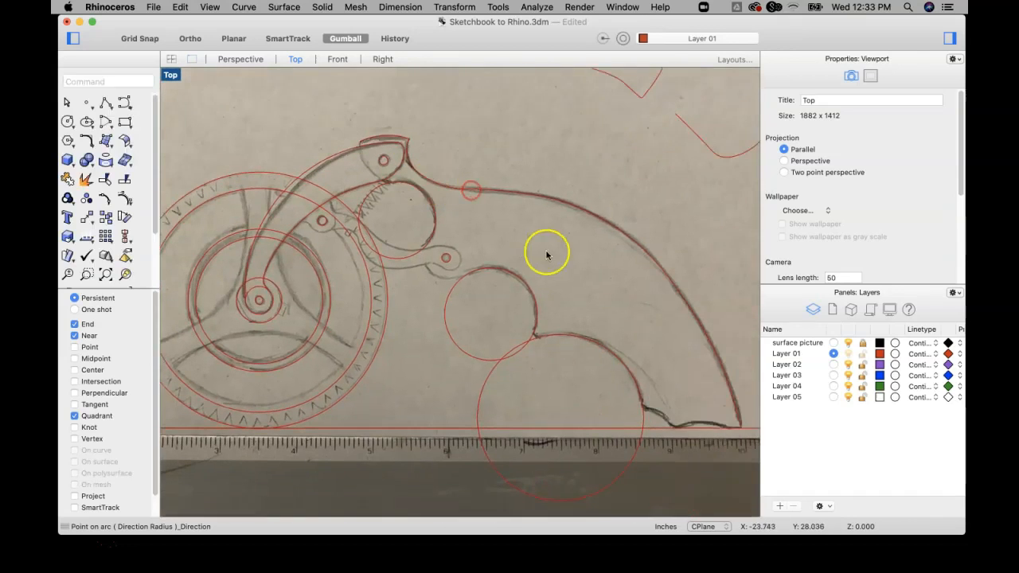
Step: Draw a concave arc below the lever's end hole, joining the lower edge of the trigger opening circle to the first finger-grip circle
key(Return)
scroll(435, 262, up, 5)
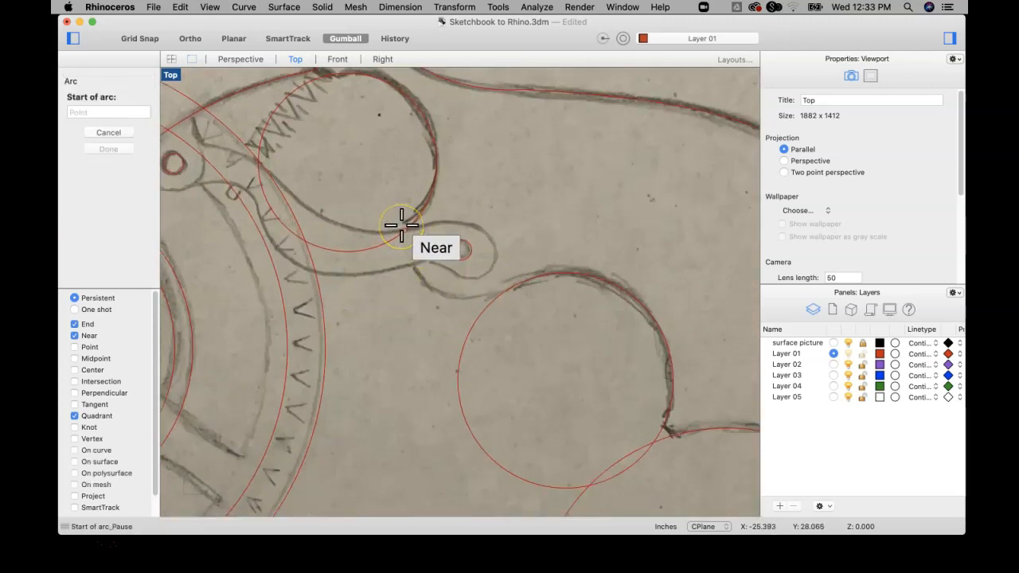
click(400, 225)
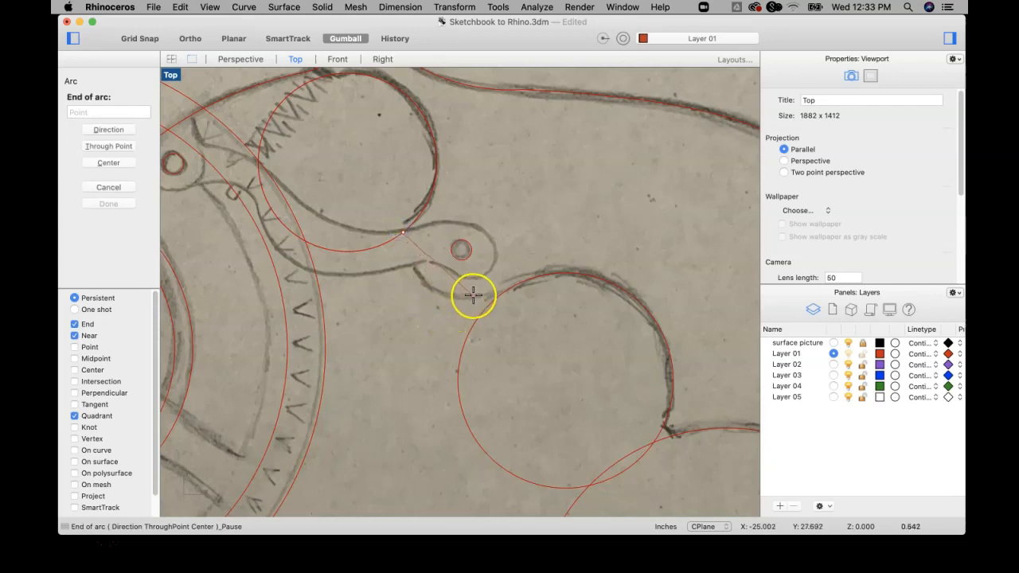
click(502, 291)
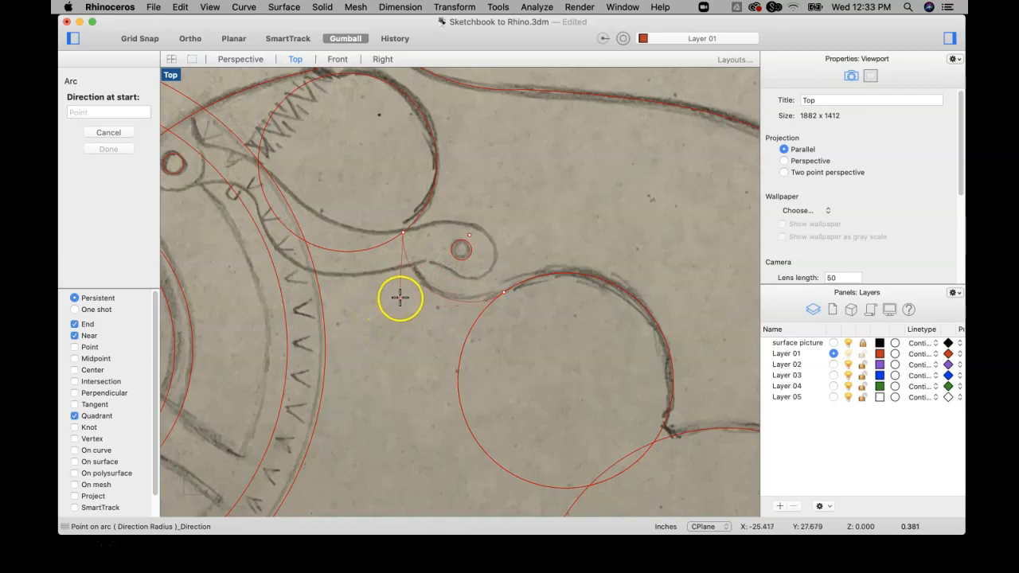
click(400, 297)
Step: Draw a bulging arc along the sketch from the larger finger-grip circle down to the horizontal baseline near the handle's foot
right_drag(318, 273, 419, 306)
scroll(422, 310, down, 8)
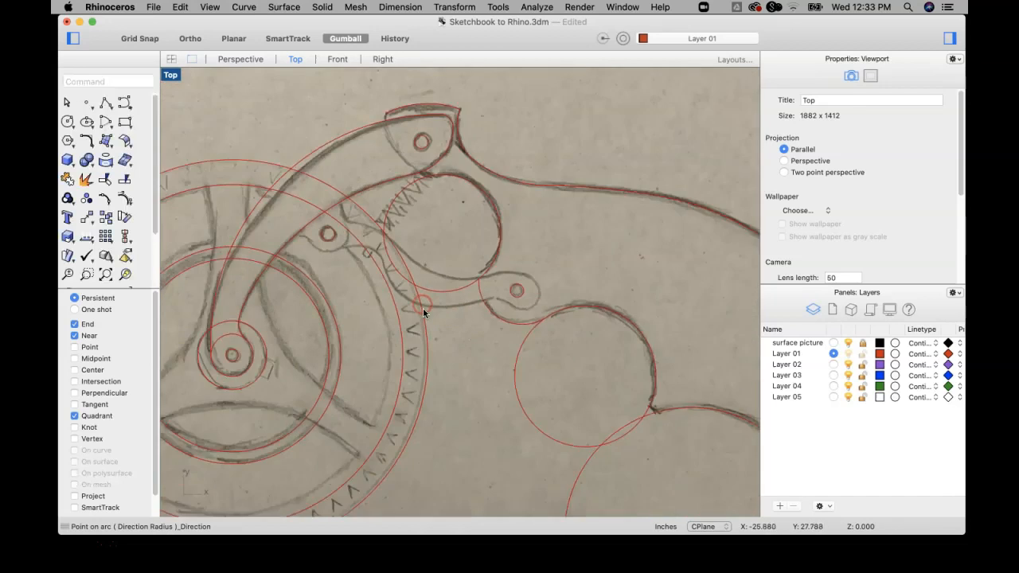
right_drag(469, 340, 409, 273)
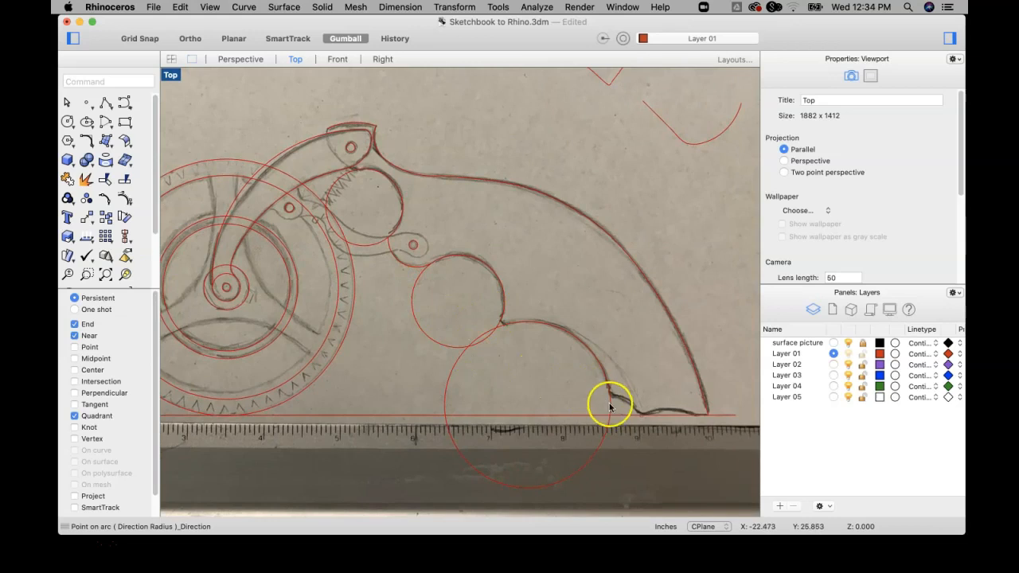
scroll(609, 405, up, 4)
right_click(628, 401)
scroll(633, 400, up, 6)
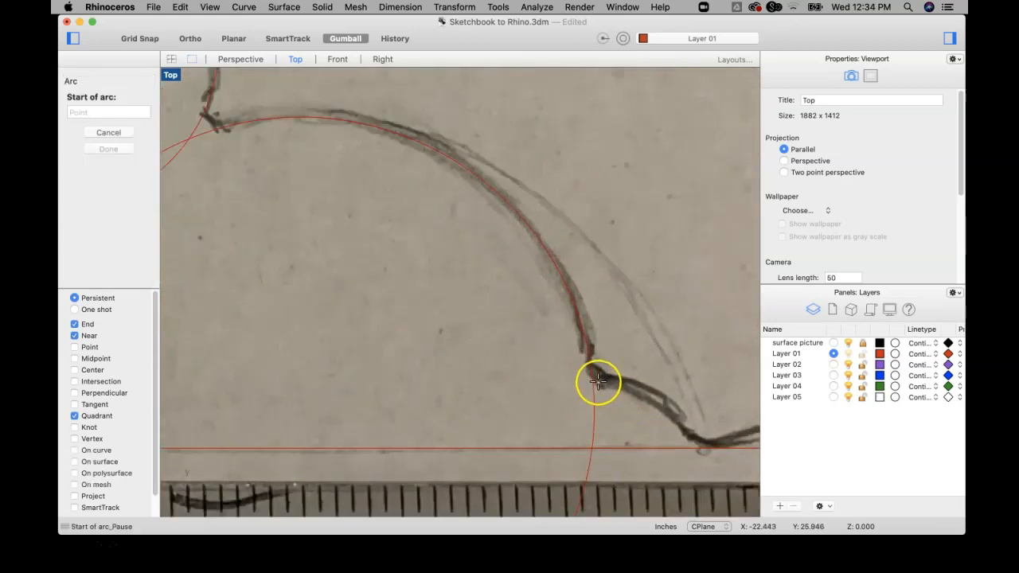
click(593, 389)
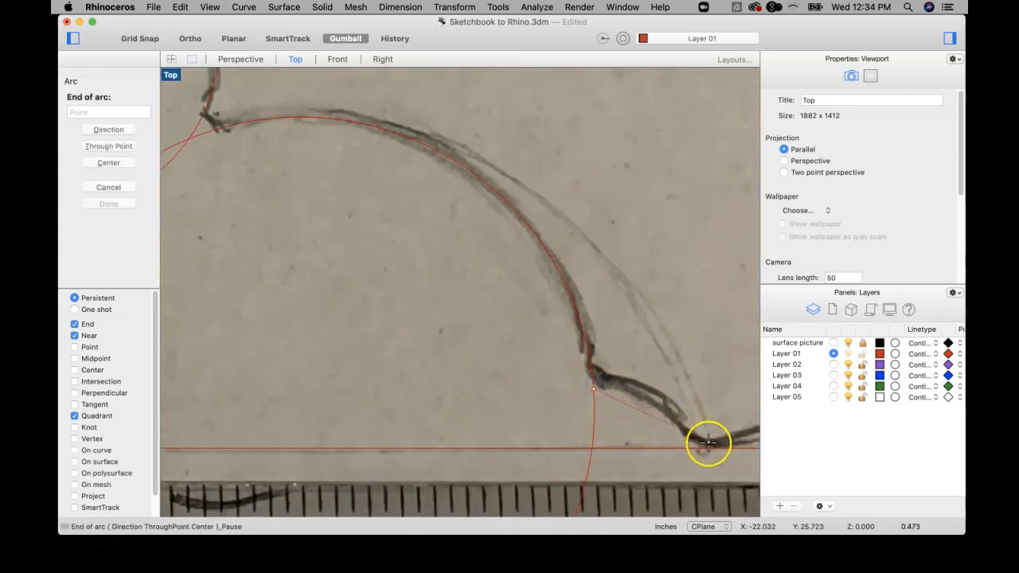
click(710, 447)
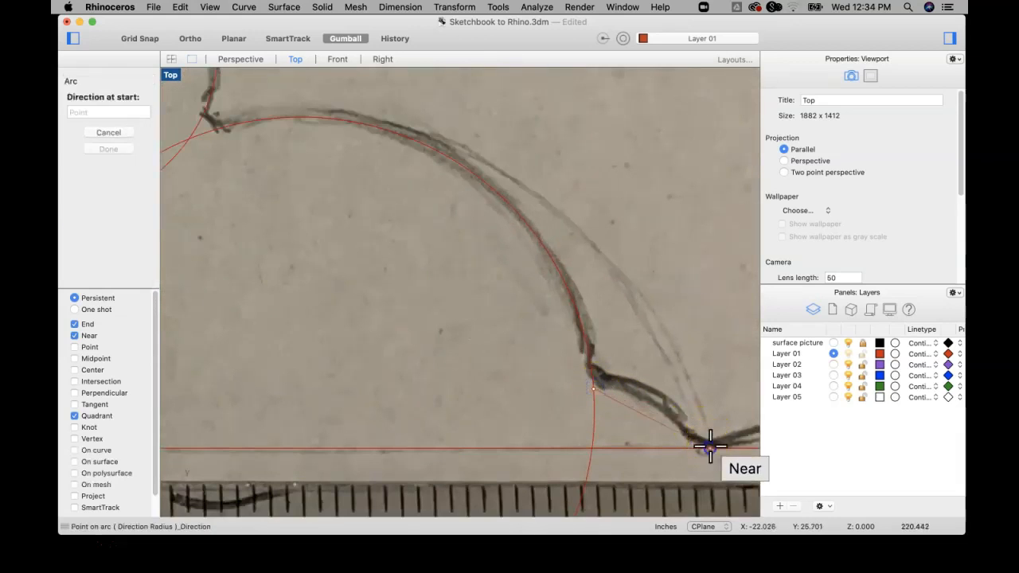
click(709, 375)
Step: Draw a shallow upward arc along the handle's foot, from the previous arc's end on the baseline toward the handle's lower tip
scroll(709, 378, down, 6)
right_drag(709, 378, 484, 366)
right_click(476, 367)
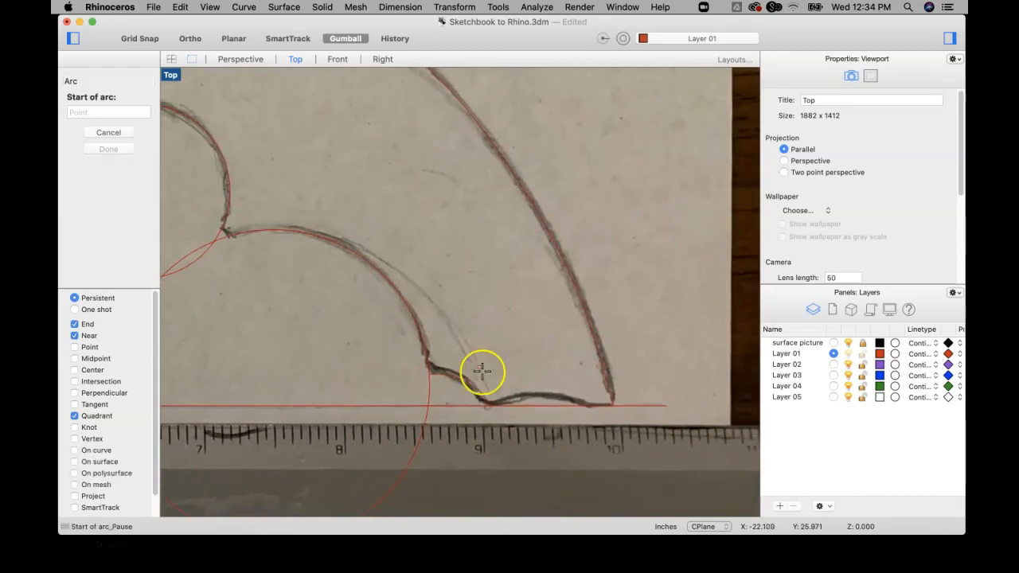
click(490, 405)
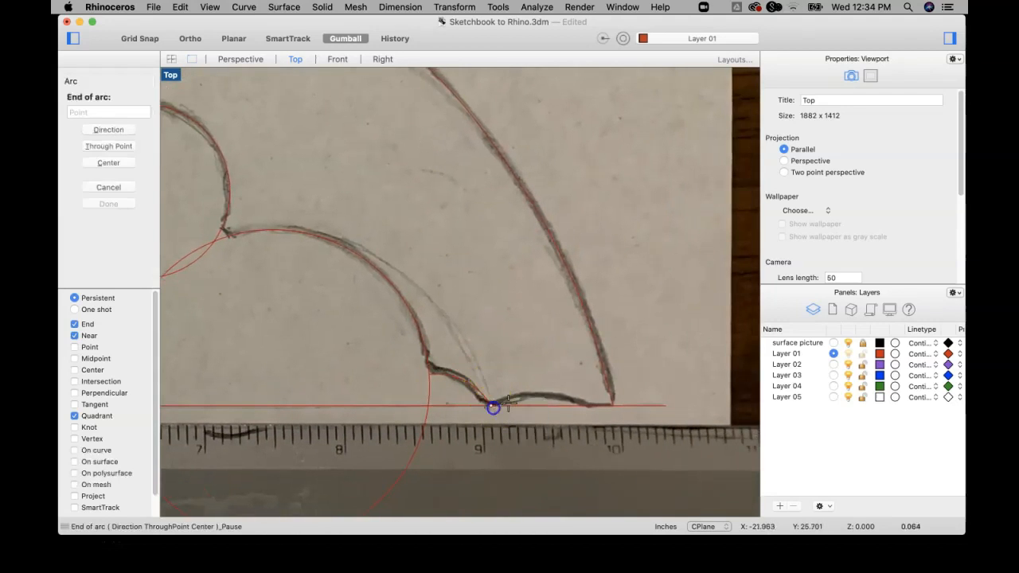
click(585, 402)
click(558, 371)
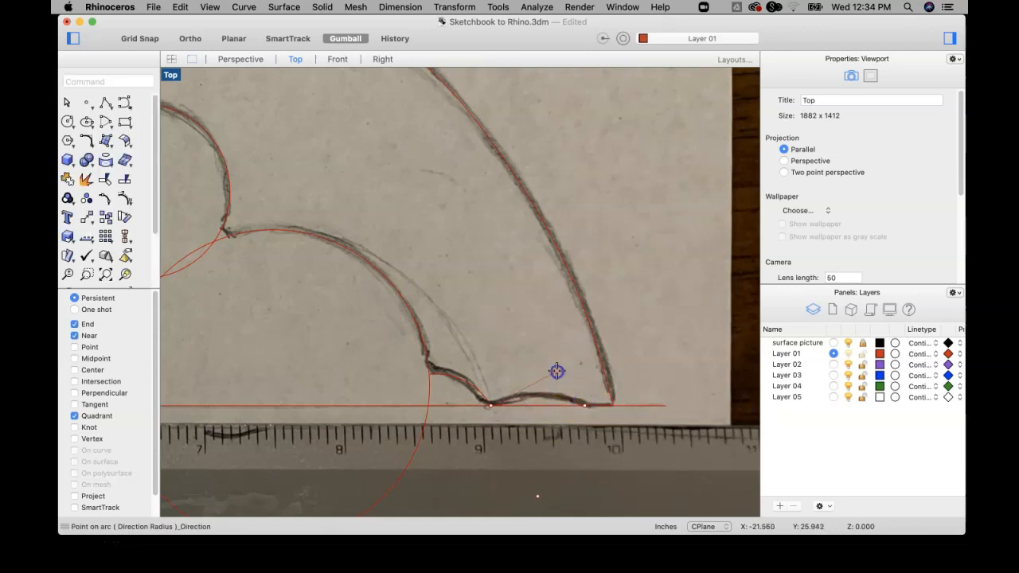
Step: Draw an arc along the sketched edge around the arm's tip hole, from the cap's outer corner to the top of the trigger opening
scroll(557, 371, down, 8)
scroll(401, 318, up, 3)
scroll(396, 317, up, 4)
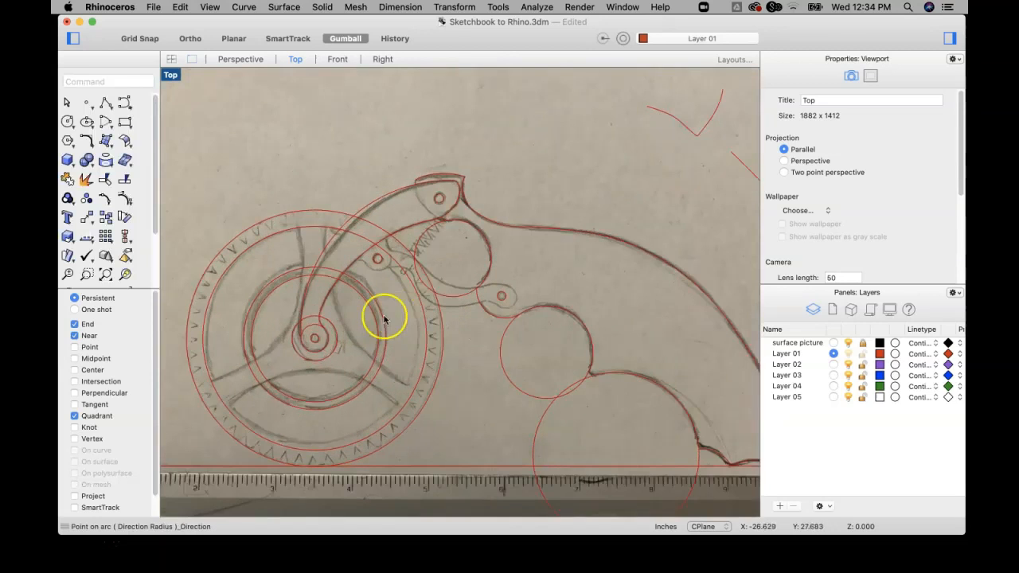
scroll(476, 273, up, 3)
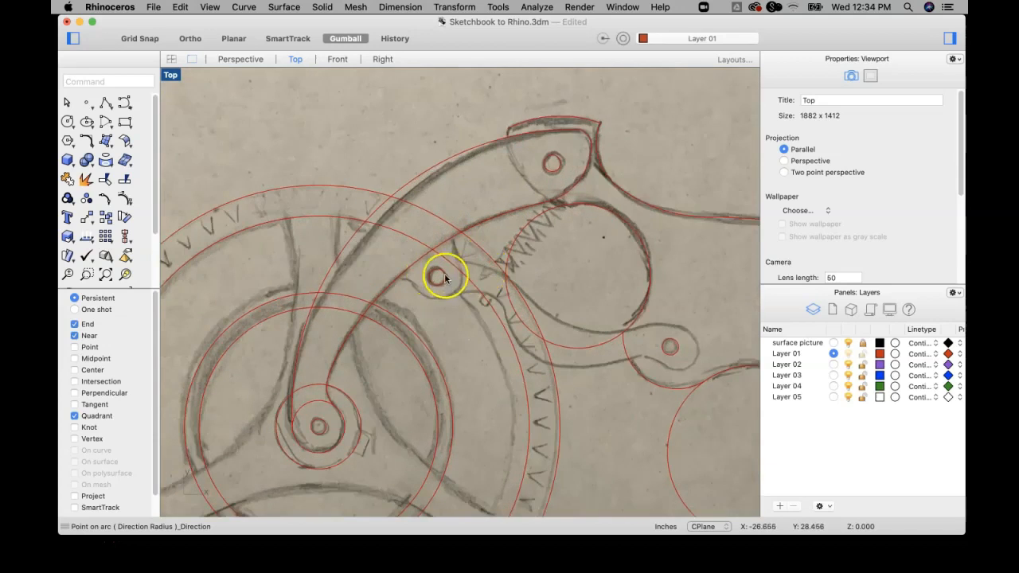
right_click(508, 179)
click(508, 127)
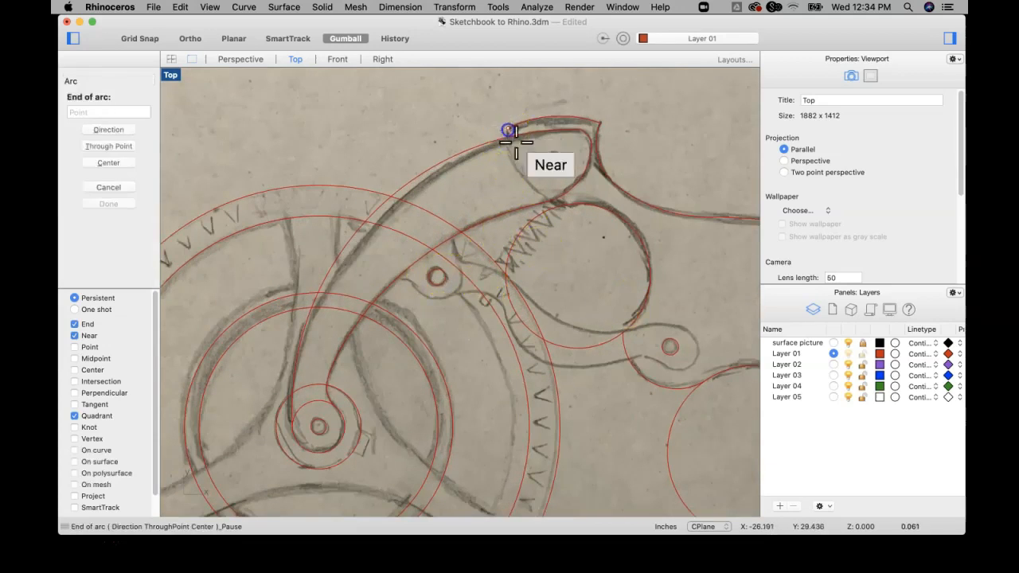
click(557, 205)
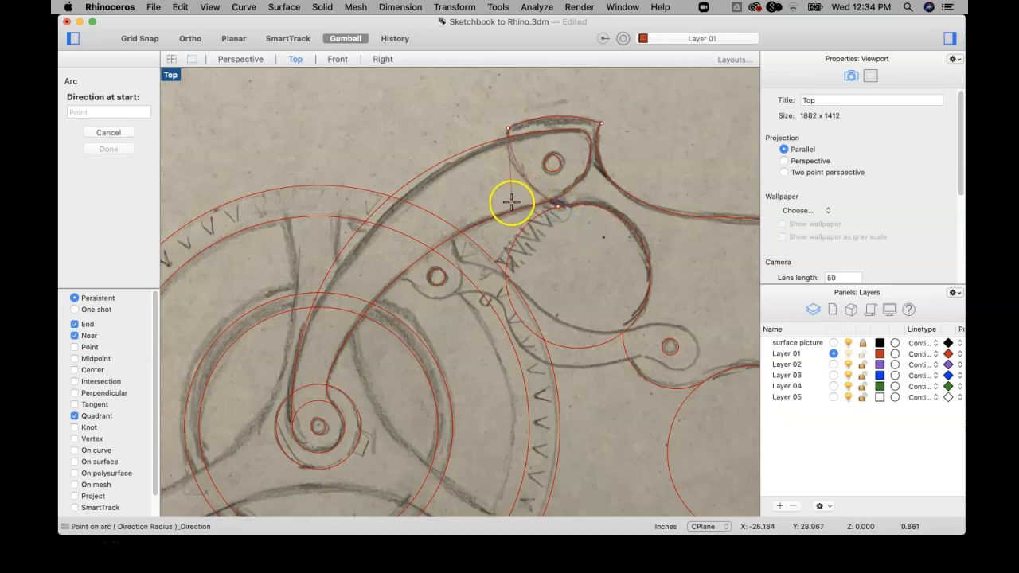
Step: Cancel the unfinished arc and turn off the Near object snap
key(Escape)
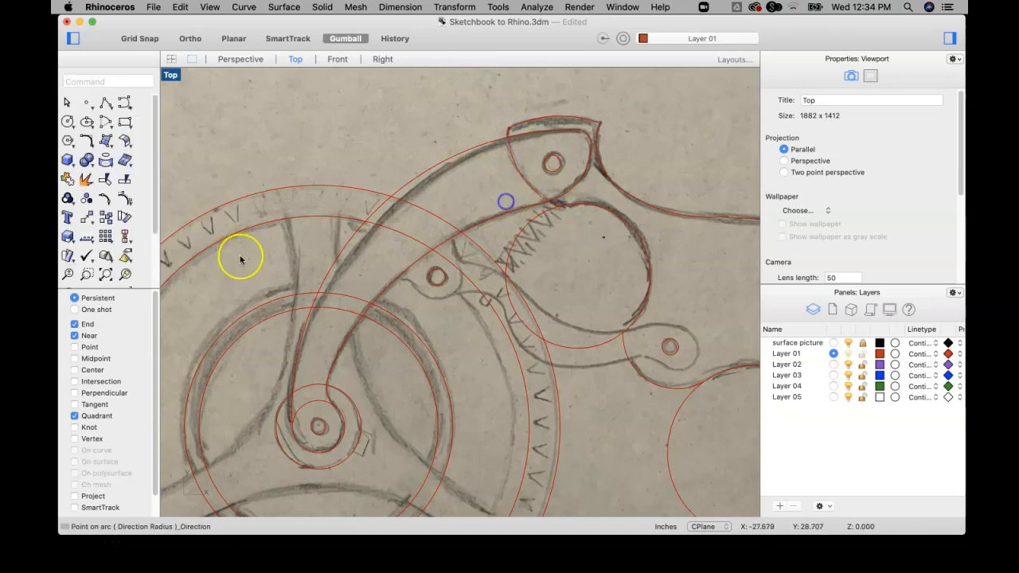
click(74, 335)
scroll(464, 202, down, 6)
right_drag(477, 223, 445, 197)
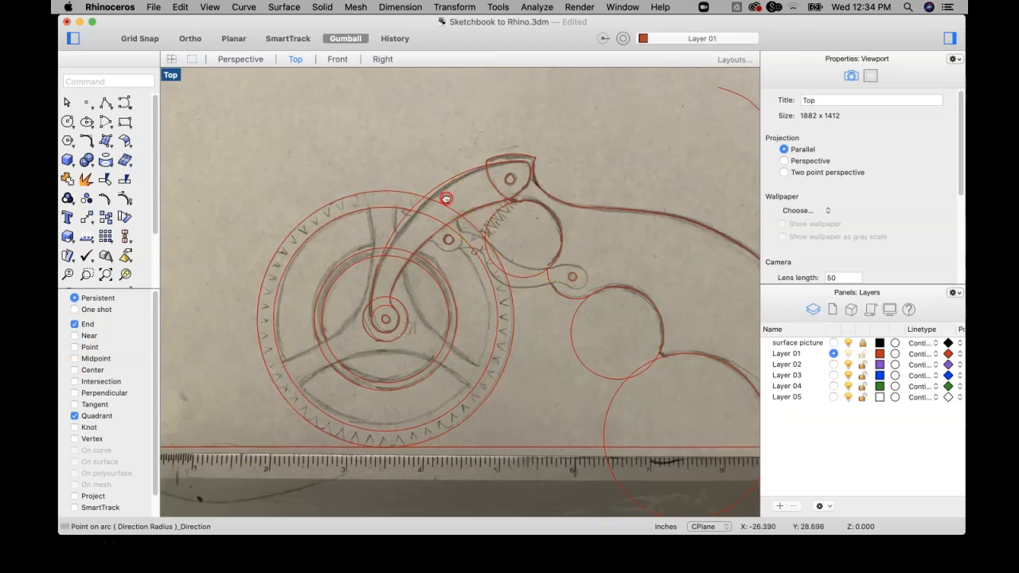
Step: Draw a circle of about 0.17 in radius around the small lever's pivot hole, using the Center snap to make it concentric
scroll(405, 222, up, 4)
scroll(404, 222, down, 4)
right_drag(436, 259, 366, 208)
right_drag(523, 271, 490, 289)
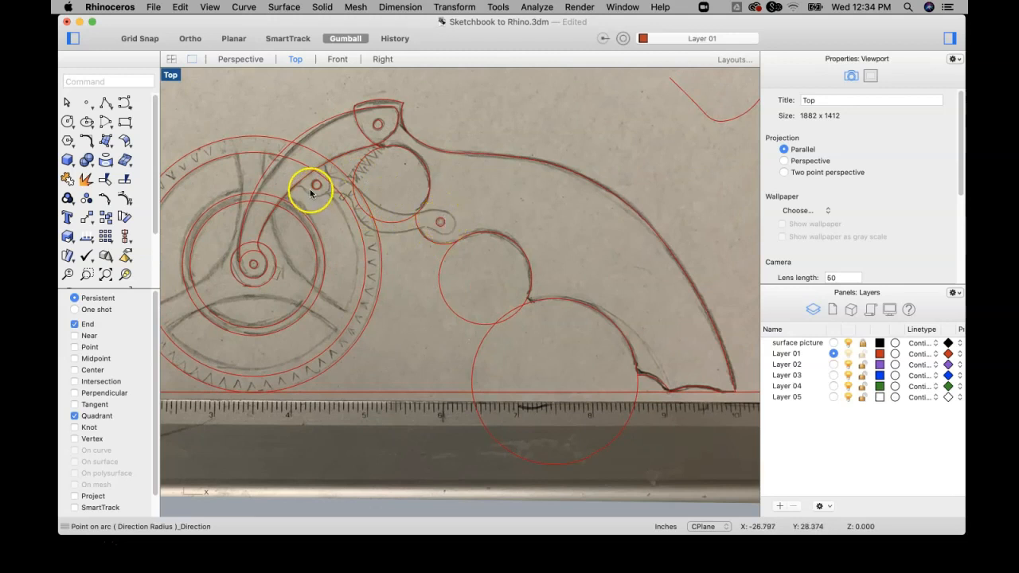
scroll(311, 188, up, 3)
click(67, 122)
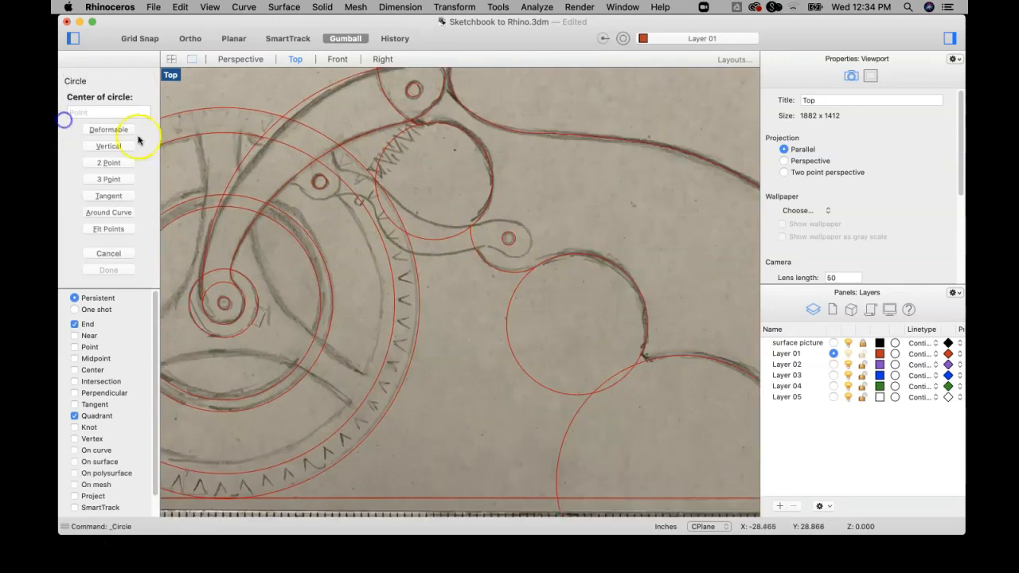
scroll(338, 191, up, 5)
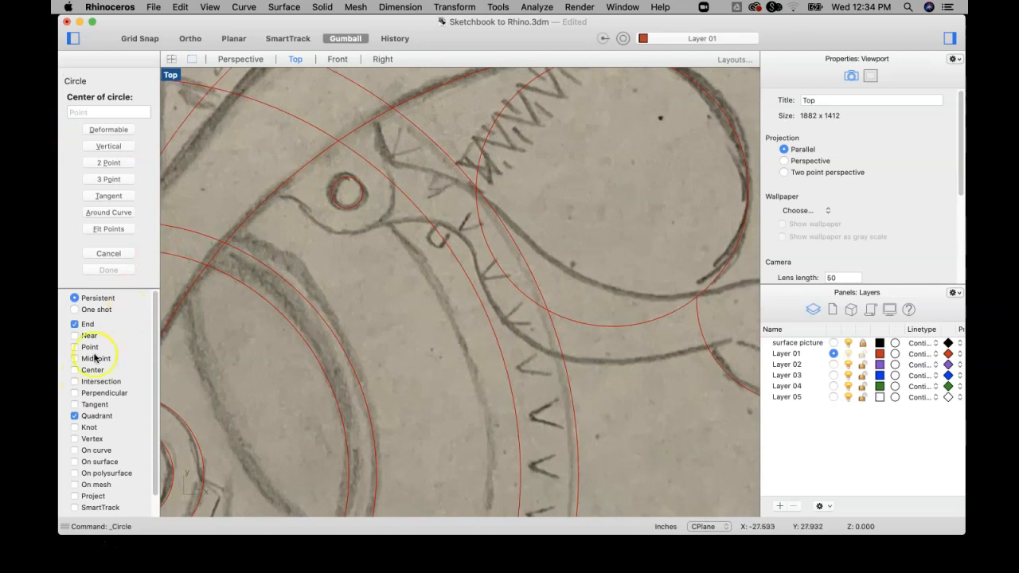
click(346, 192)
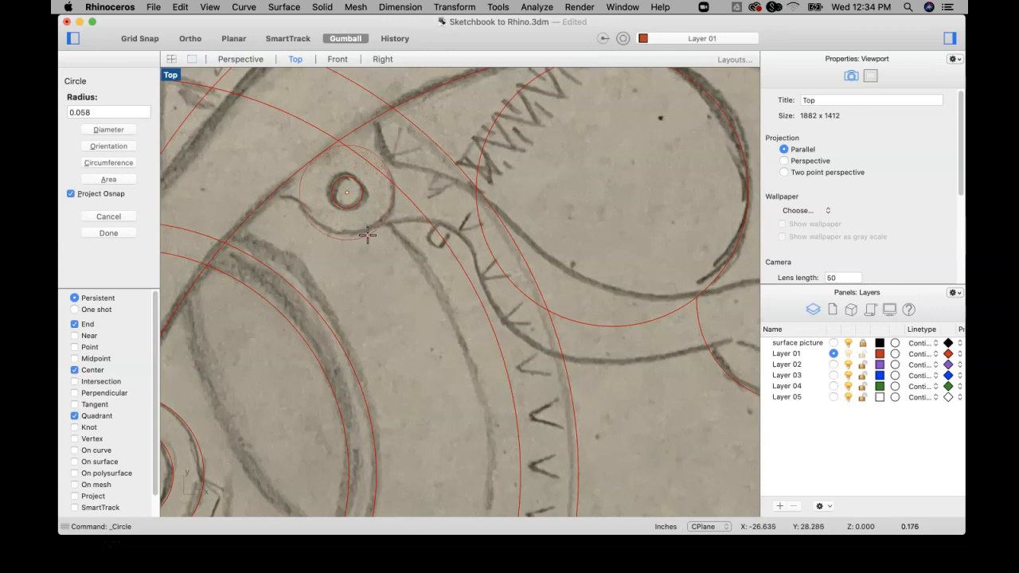
key(Return)
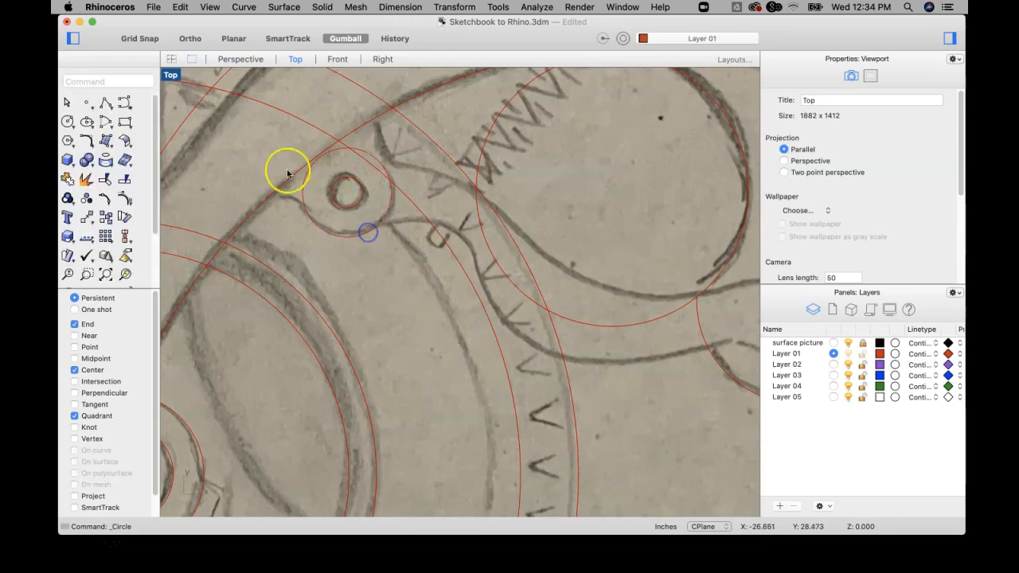
Step: With Near snap on and Center snap off, draw a Start, End, Direction arc from the arm's lower edge to the pivot circle's lower-left side
click(245, 7)
mouse_move(329, 133)
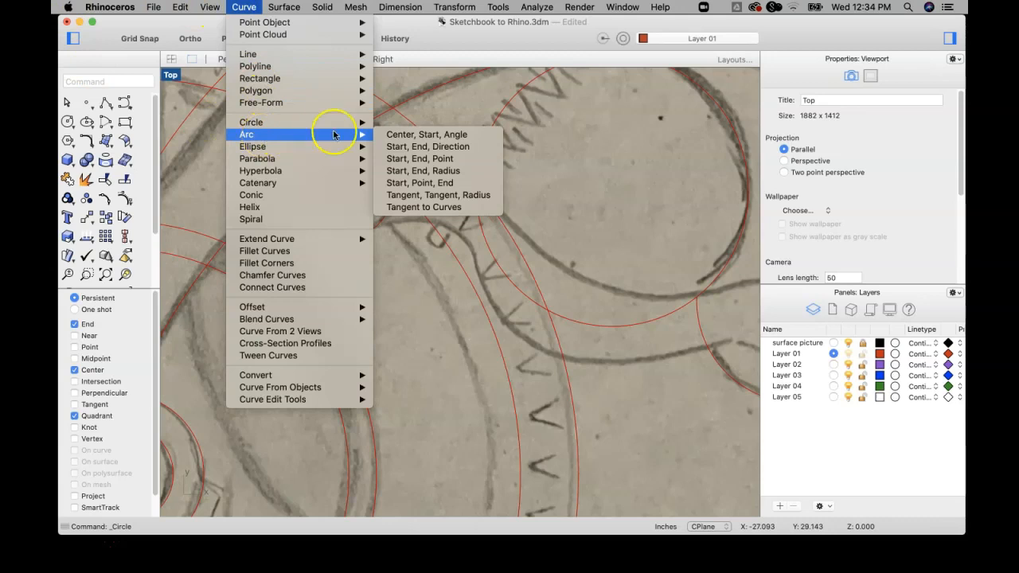
click(410, 144)
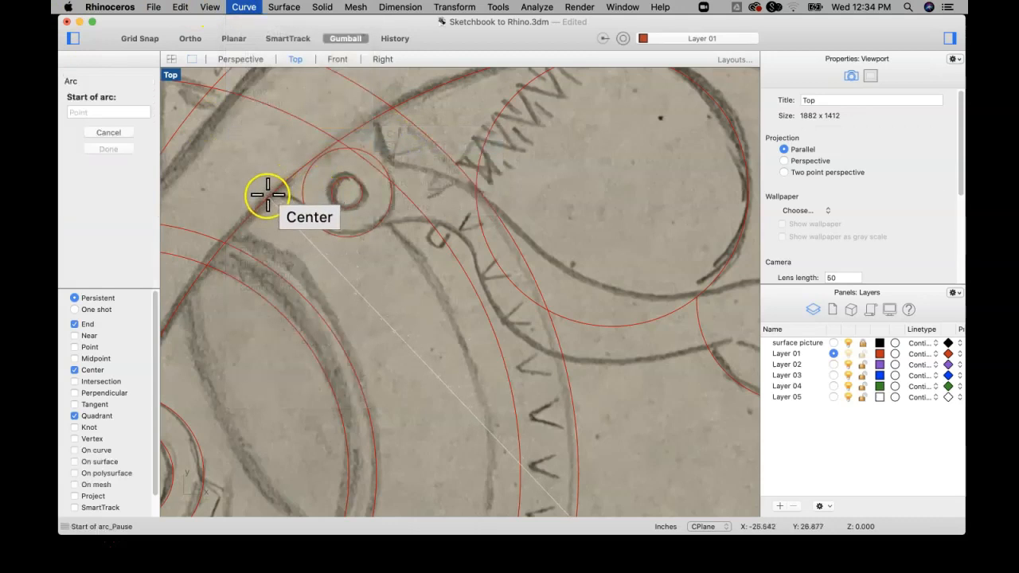
click(75, 335)
click(280, 195)
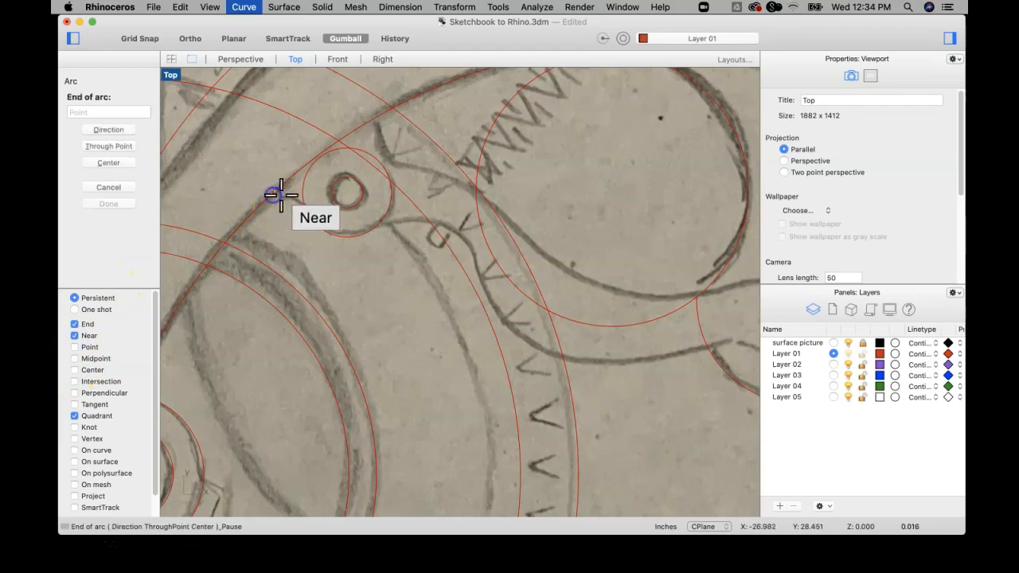
click(302, 205)
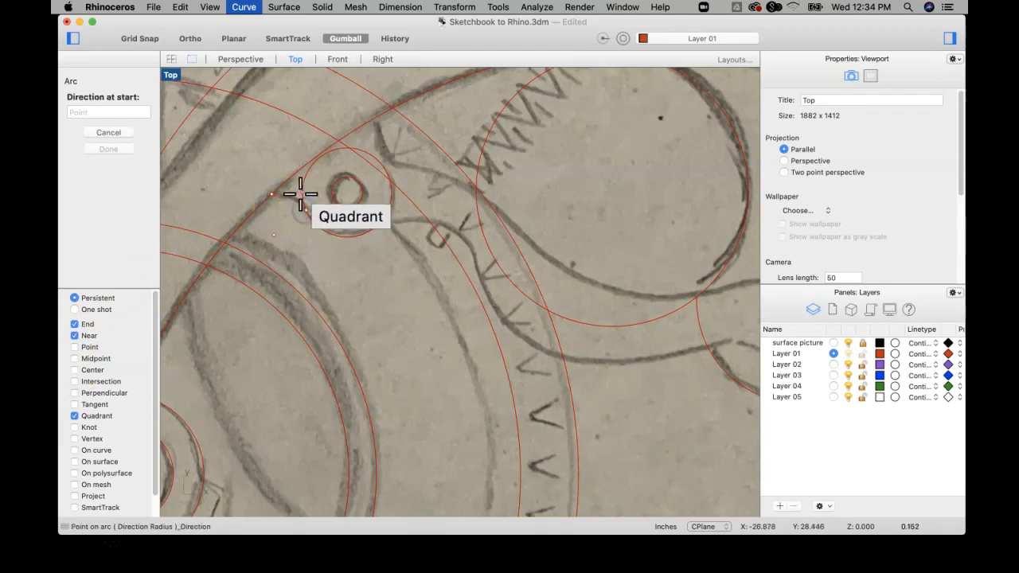
click(295, 191)
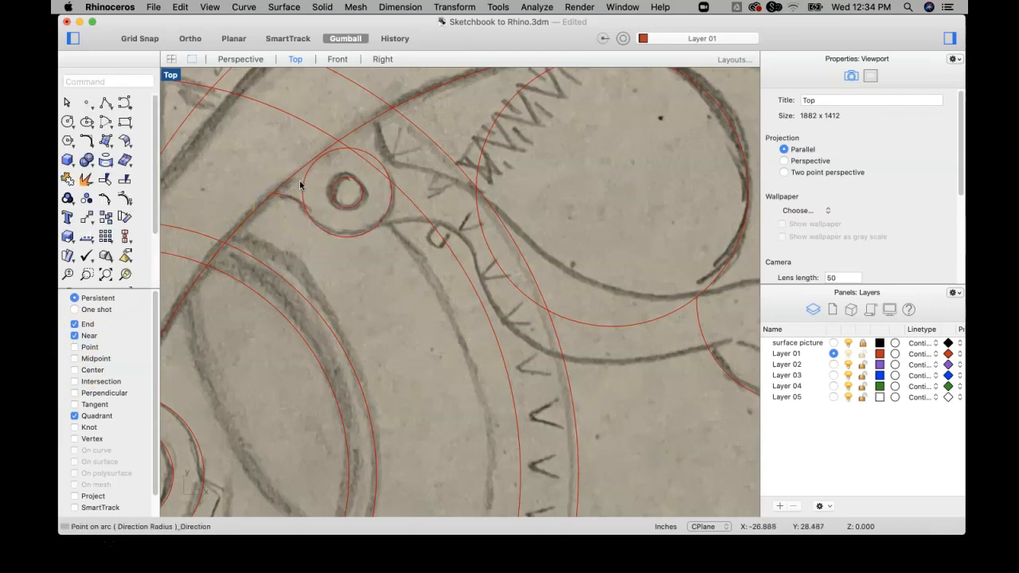
Step: Draw another Start, End, Direction arc from the arm's lower edge down to the upper-right side of the lever's pivot circle
key(Return)
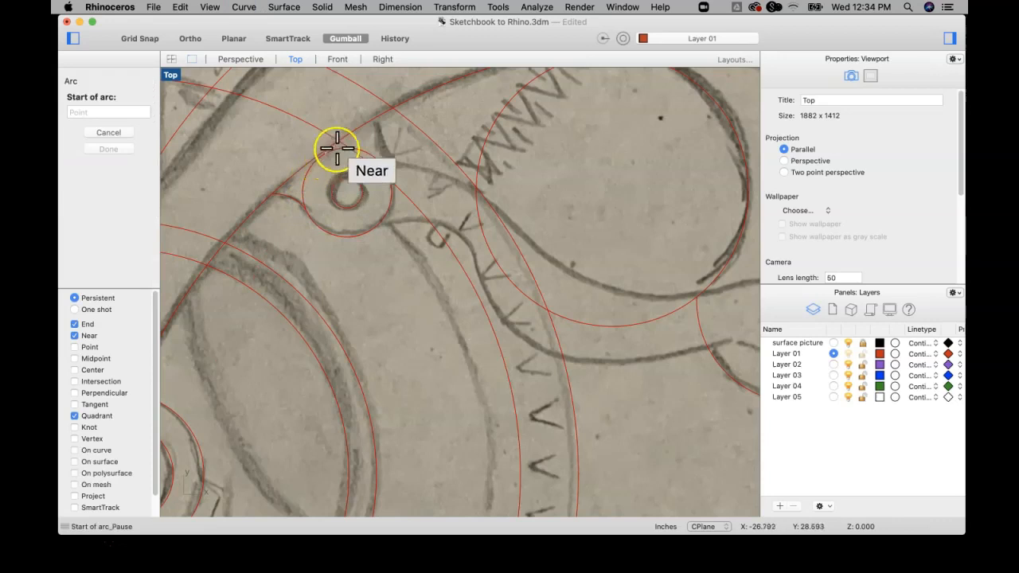
click(374, 119)
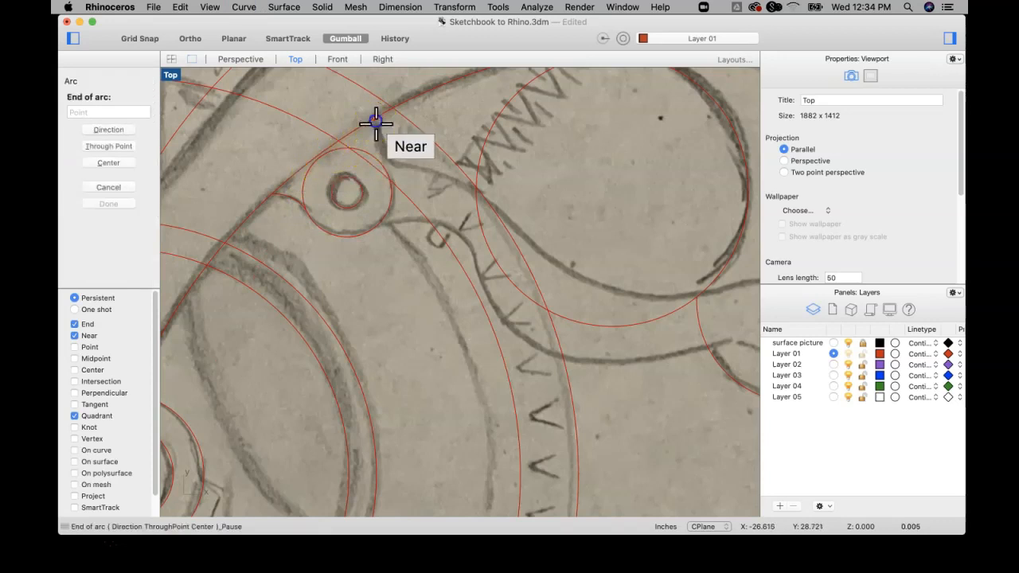
click(387, 172)
click(372, 155)
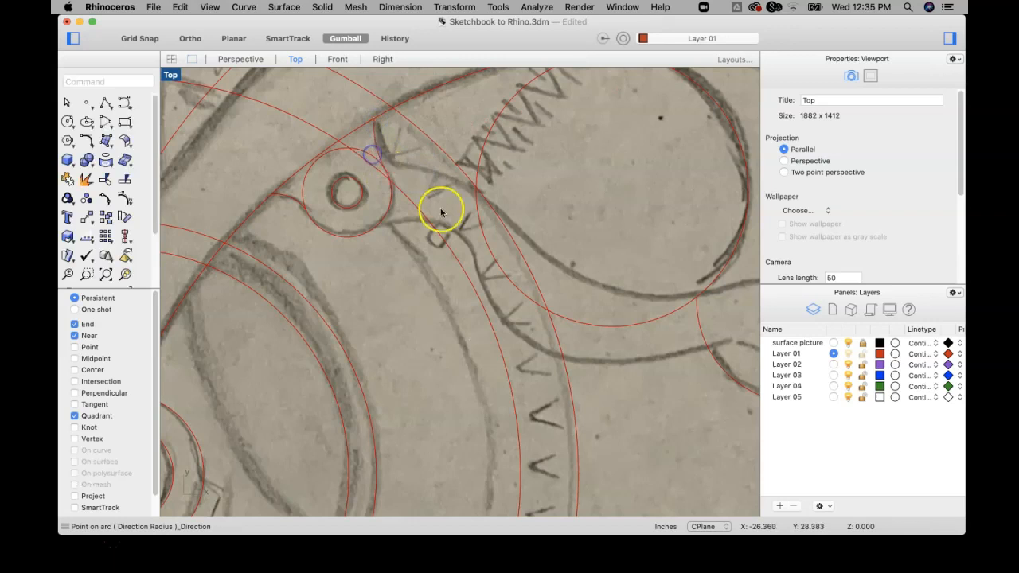
Step: Start a degree 3 curve at the second arc's lower end and trace the first part of the lever's upper edge, turning off Near snap
scroll(442, 209, down, 6)
right_drag(449, 210, 366, 210)
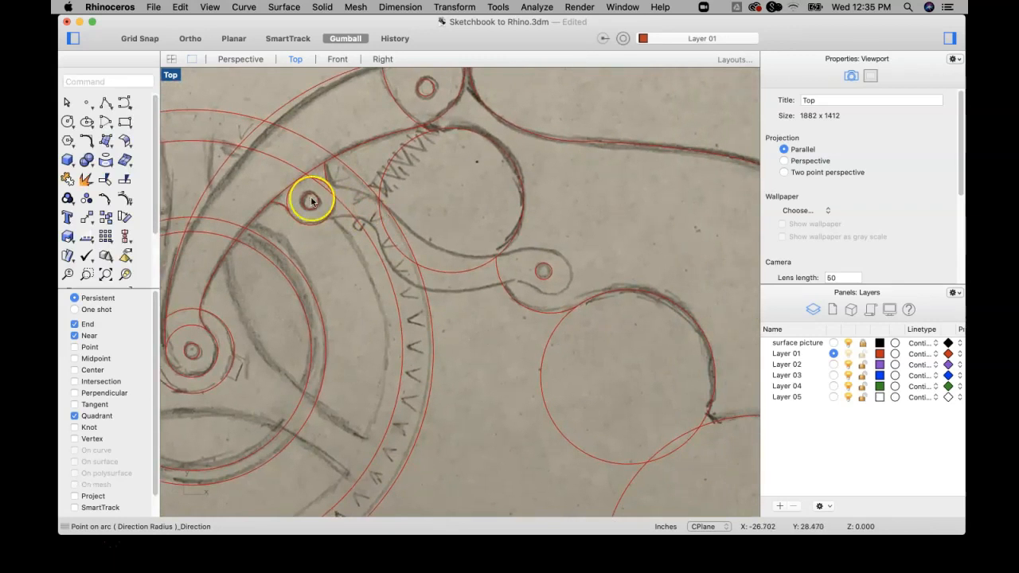
click(116, 110)
scroll(342, 184, up, 4)
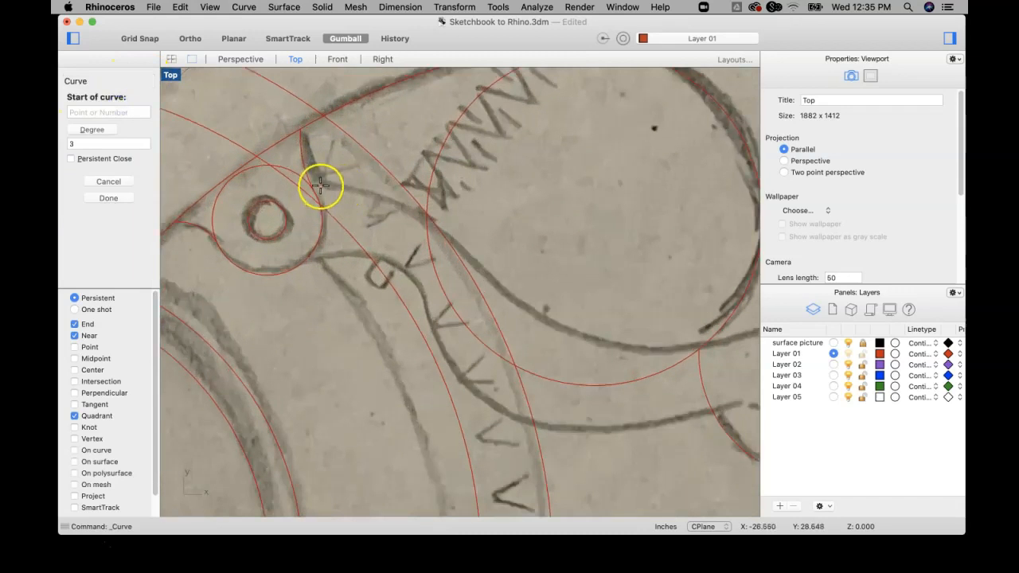
click(312, 176)
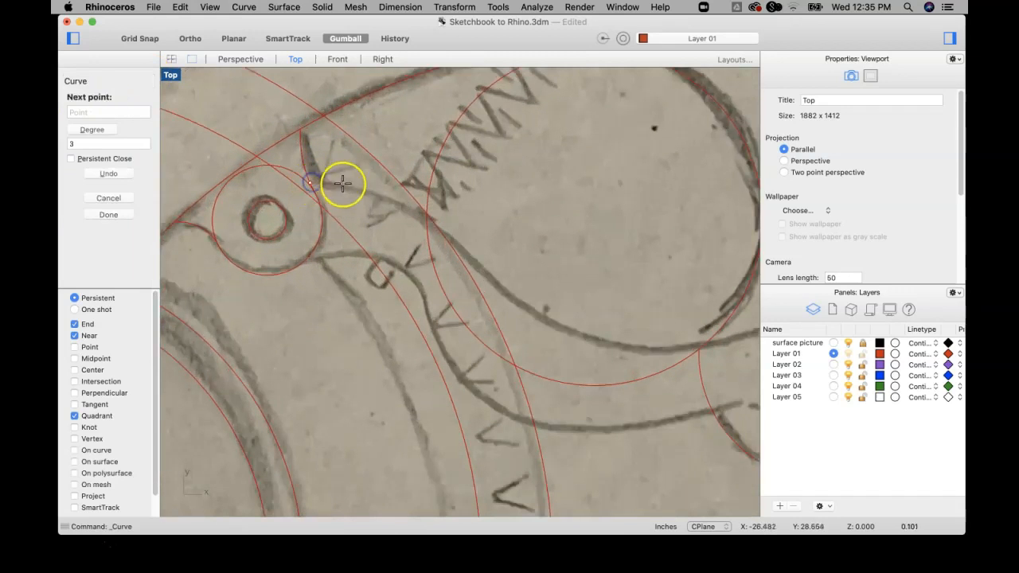
click(342, 184)
click(382, 200)
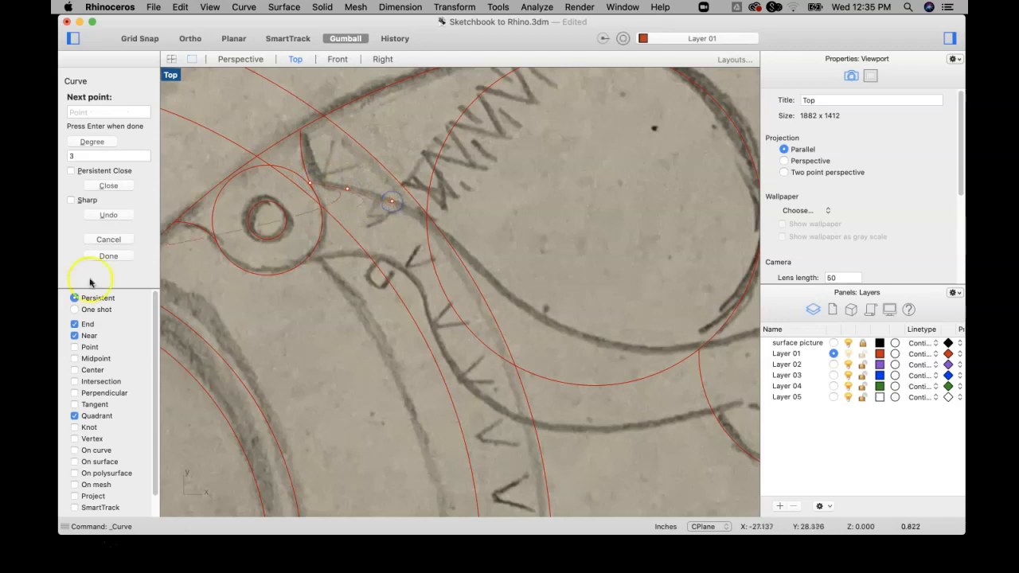
click(74, 335)
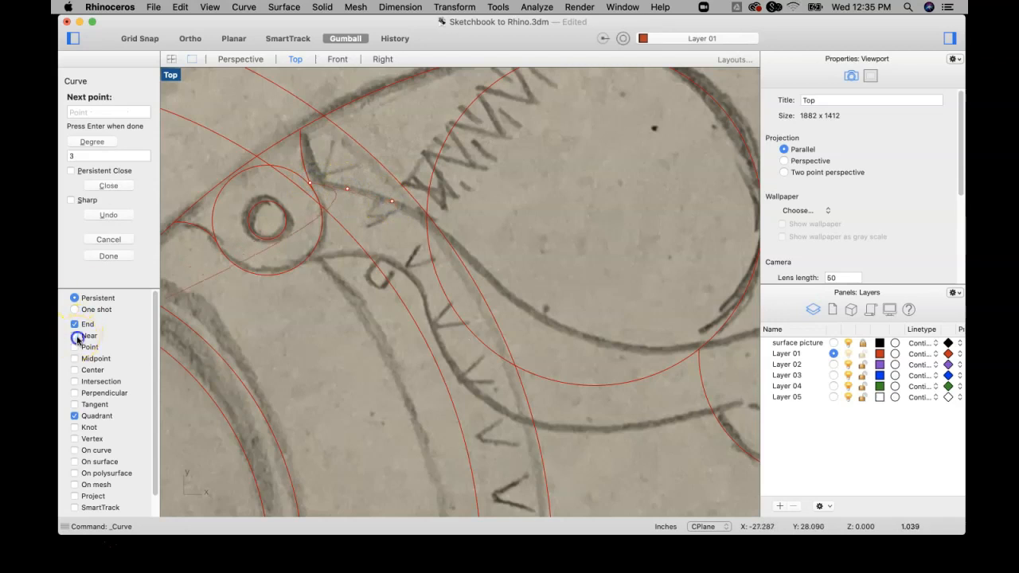
click(436, 230)
click(480, 264)
click(514, 297)
Step: Continue the curve along the rest of the lever's upper edge and around its rounded end onto the lower edge
scroll(517, 298, down, 3)
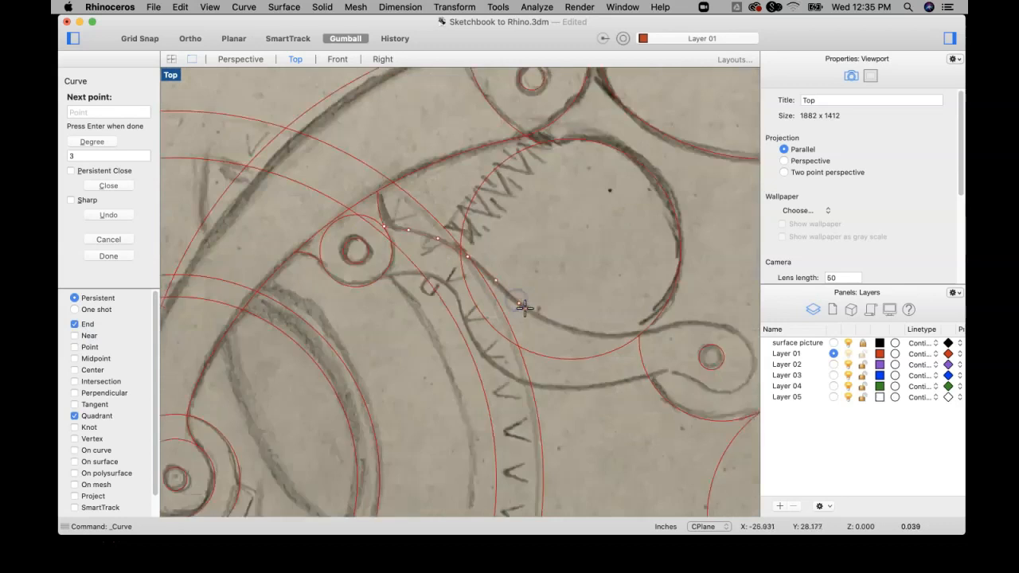
click(563, 323)
click(584, 329)
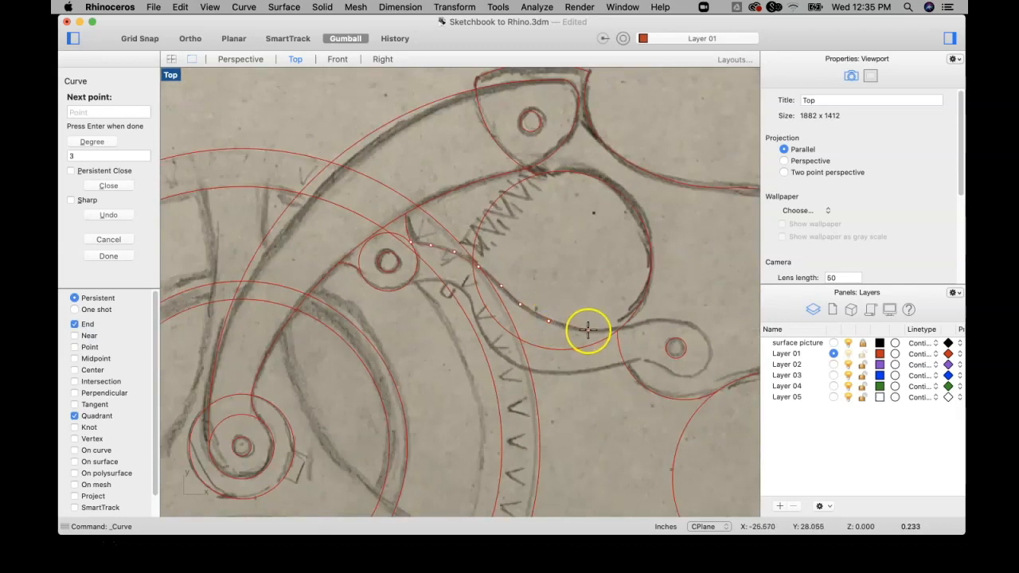
click(622, 328)
click(649, 321)
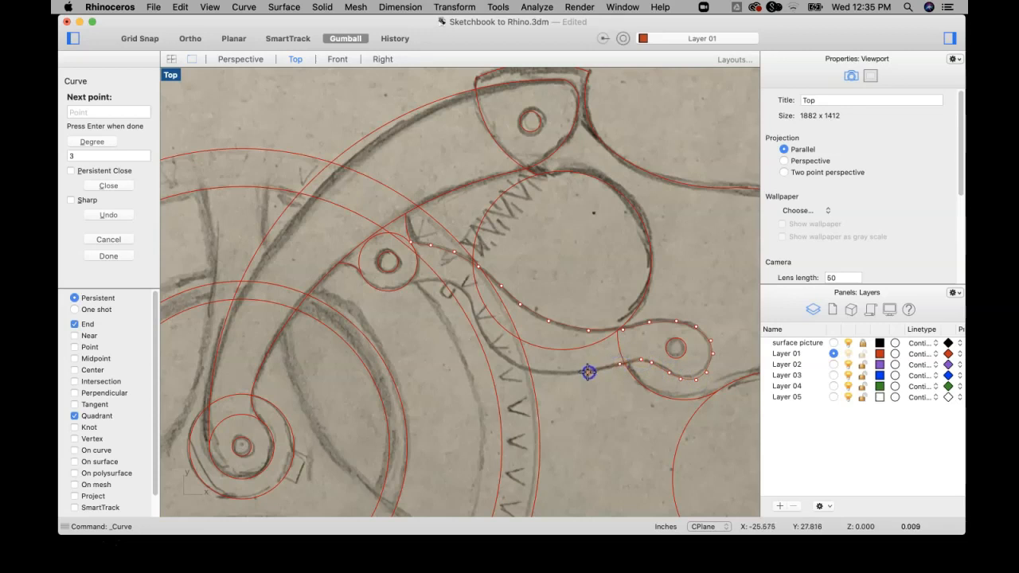
Step: Trace the lever's lower edge back to the underside of the pivot circle and finish the curve
click(557, 372)
click(516, 366)
scroll(456, 285, up, 10)
click(446, 279)
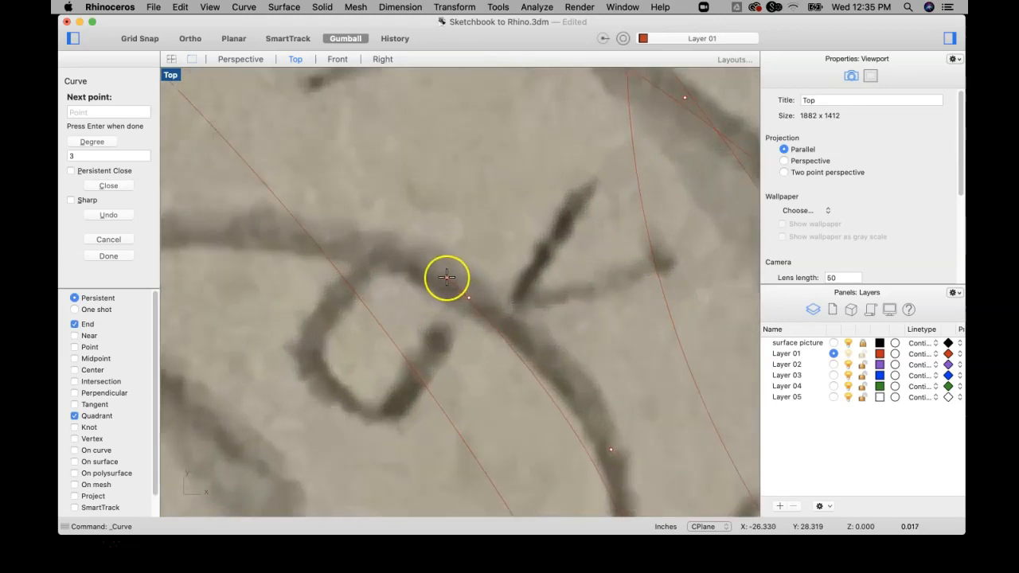
click(429, 271)
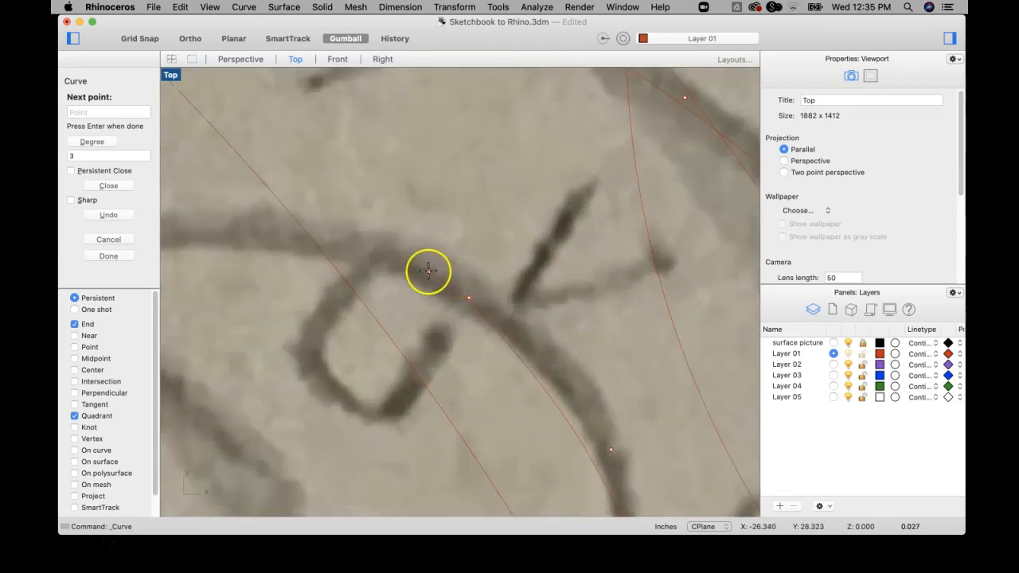
scroll(466, 278, down, 5)
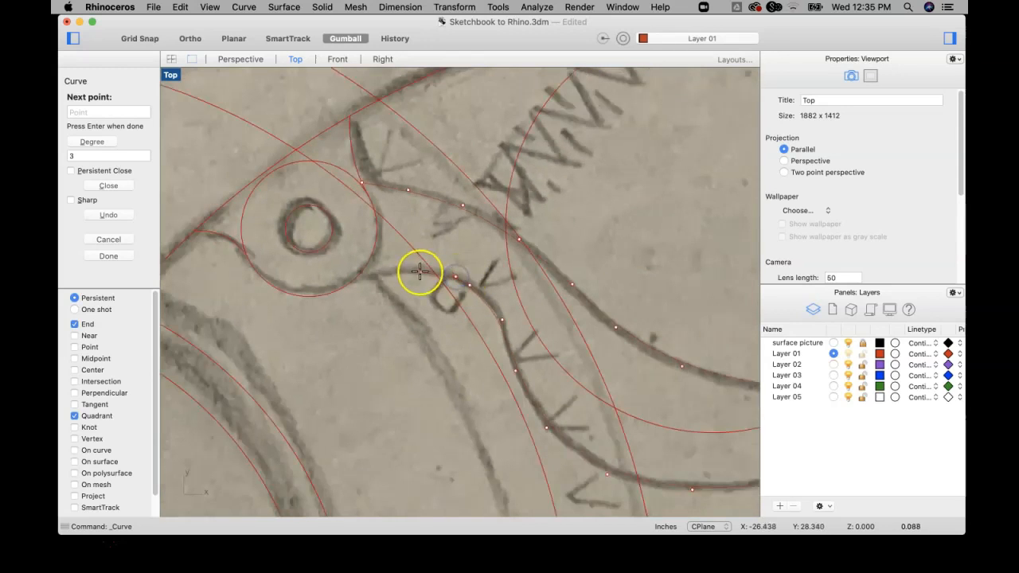
click(372, 274)
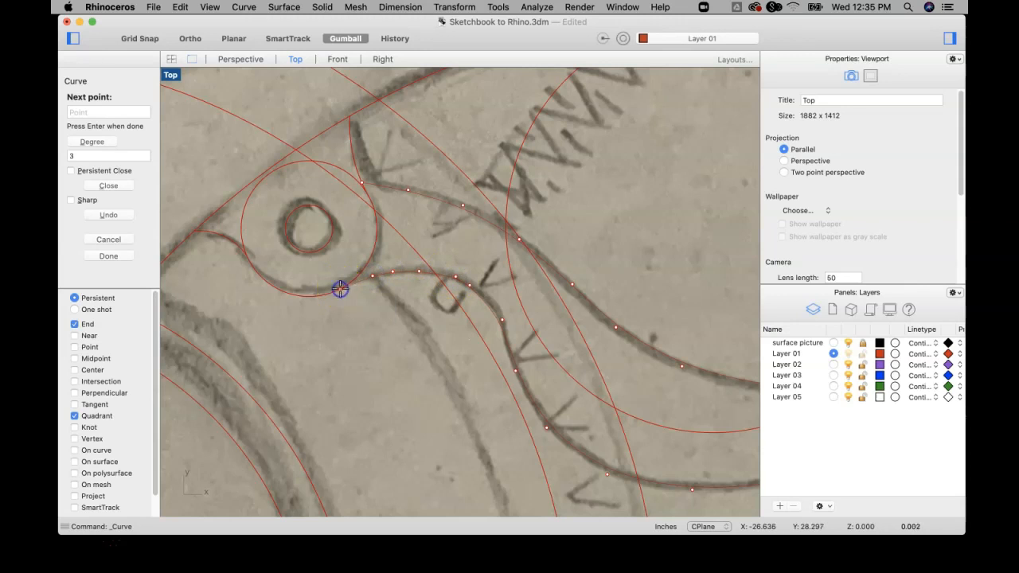
key(Return)
Step: Hide the "surface picture" layer so only the traced linework shows
scroll(448, 338, down, 8)
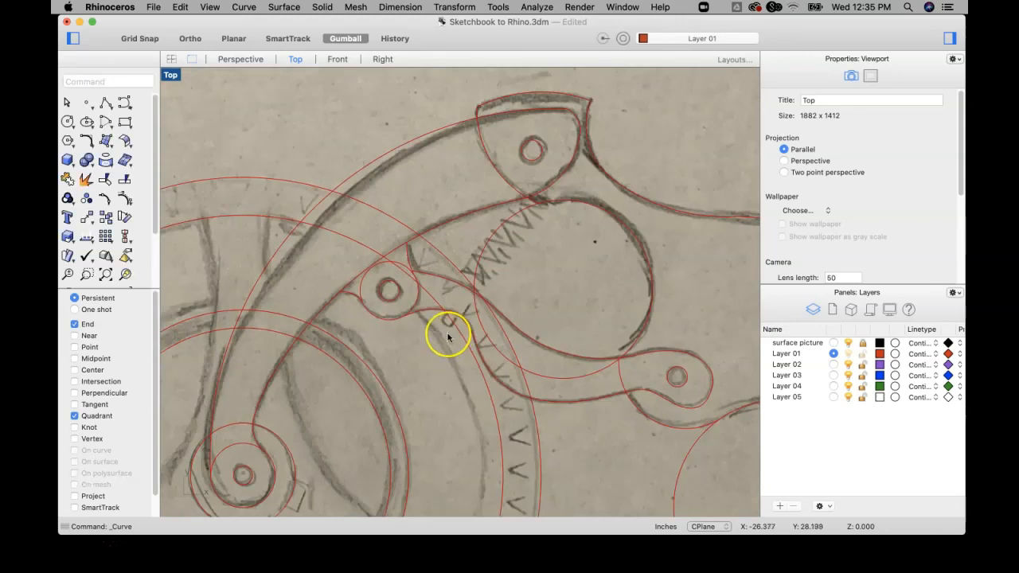
scroll(448, 337, down, 6)
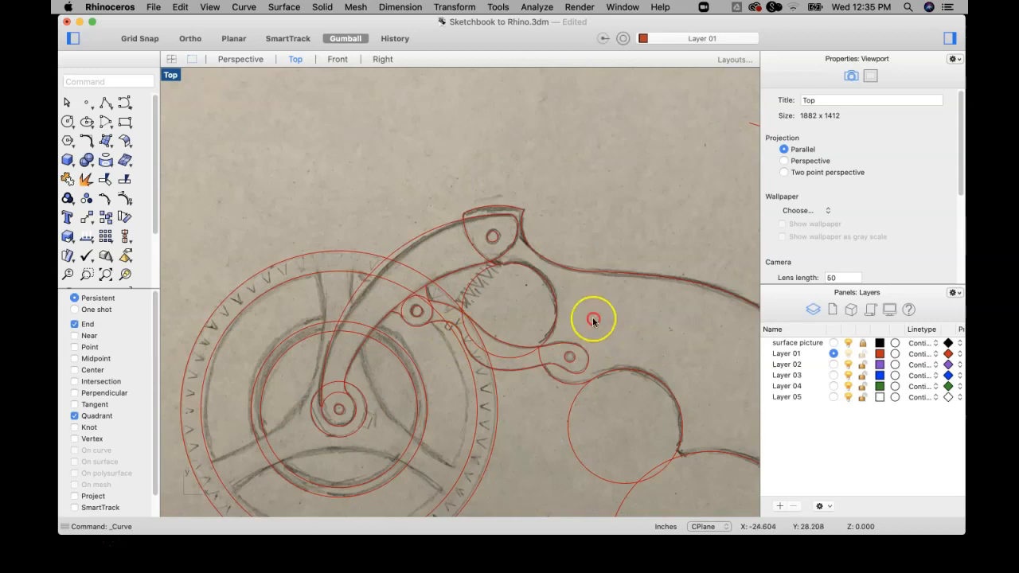
right_drag(594, 319, 519, 245)
scroll(523, 260, down, 4)
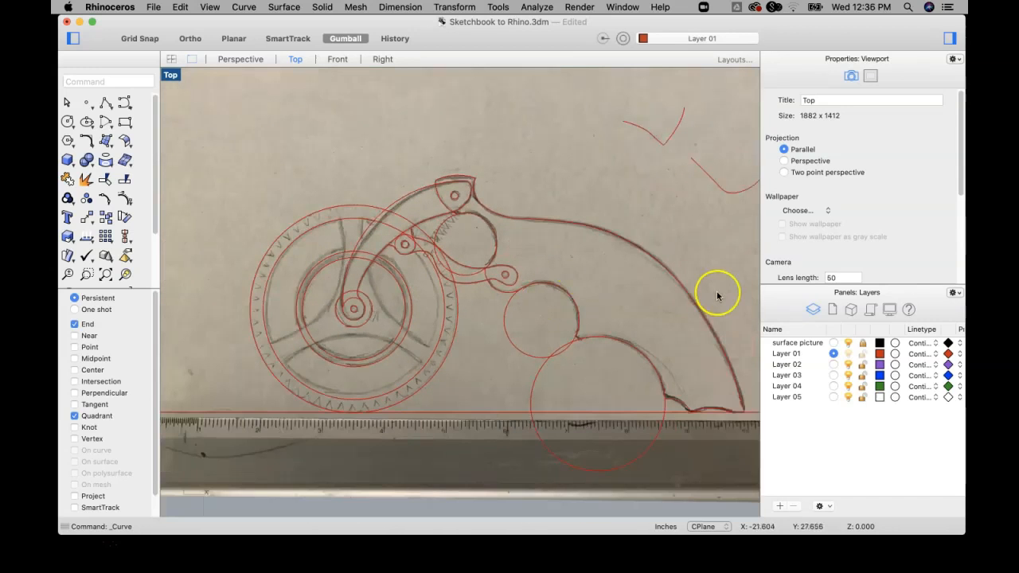
click(848, 343)
Step: Delete the stray curves above the rear of the traced body
scroll(680, 322, down, 3)
right_drag(671, 316, 607, 303)
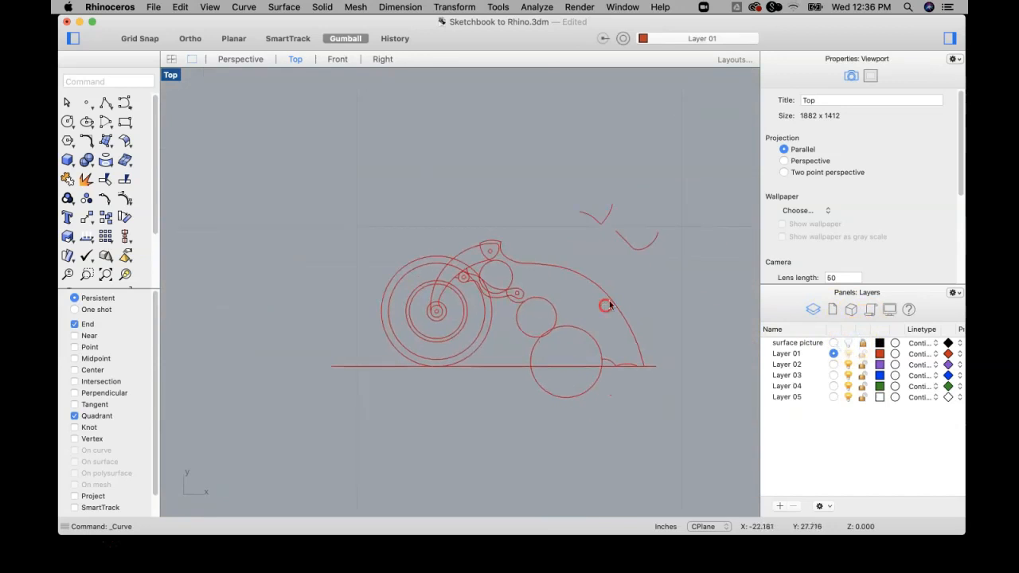
drag(689, 204, 558, 257)
key(Delete)
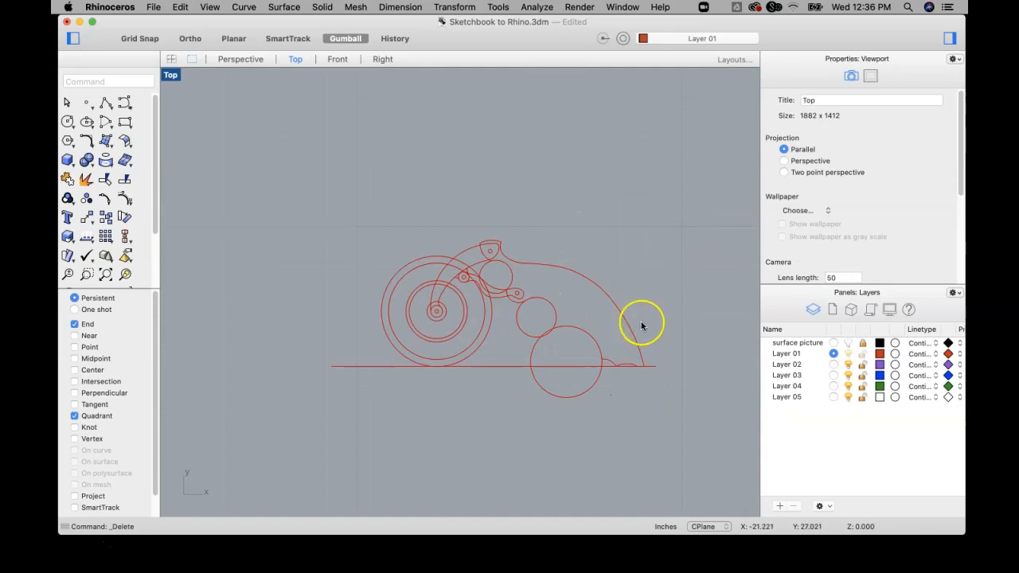
Step: Using all traced curves as cutting edges, trim the large lower circle down to the arc forming the handle's lower finger scallop
drag(674, 205, 299, 430)
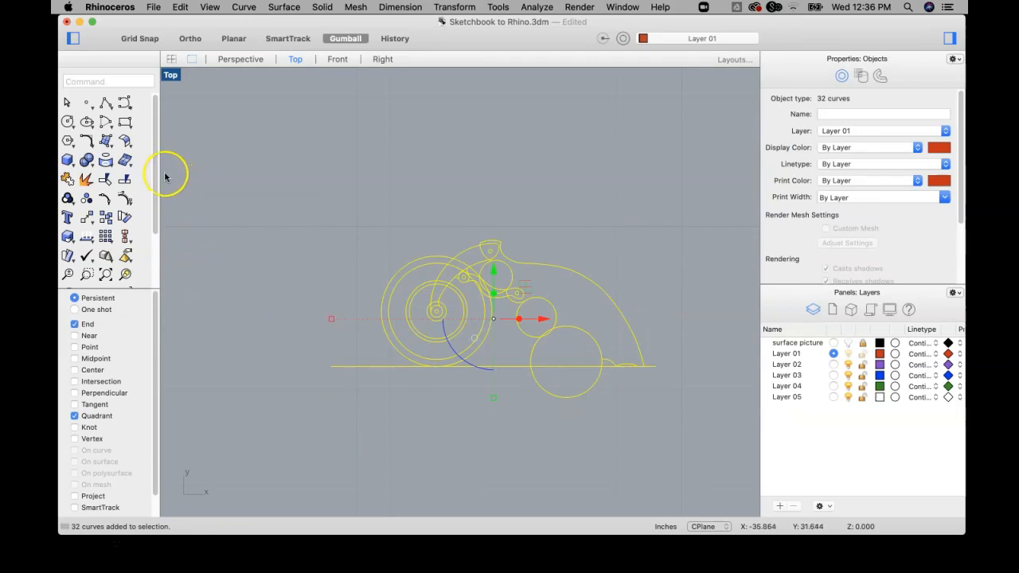
click(107, 182)
scroll(548, 352, up, 5)
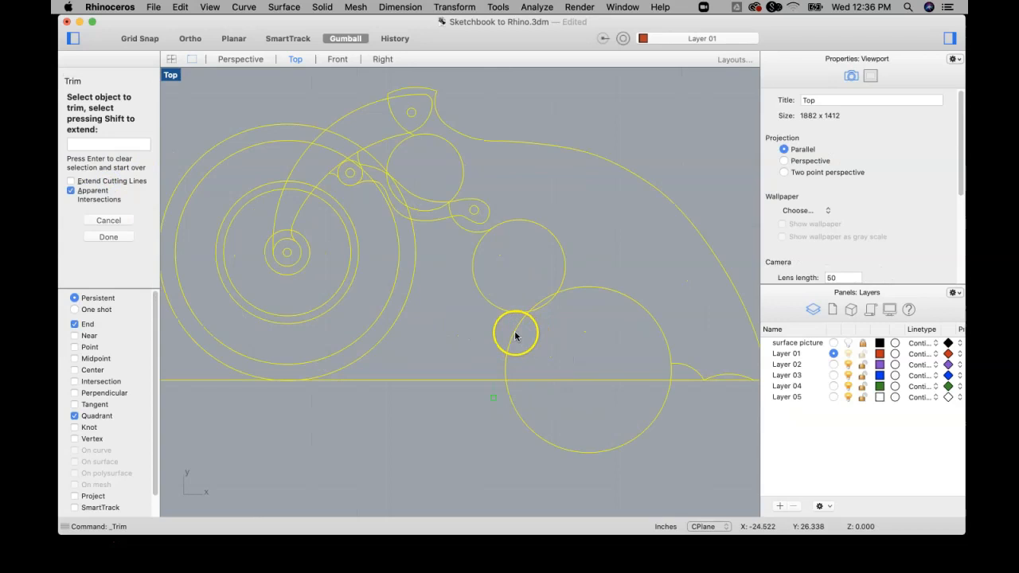
click(513, 328)
click(527, 422)
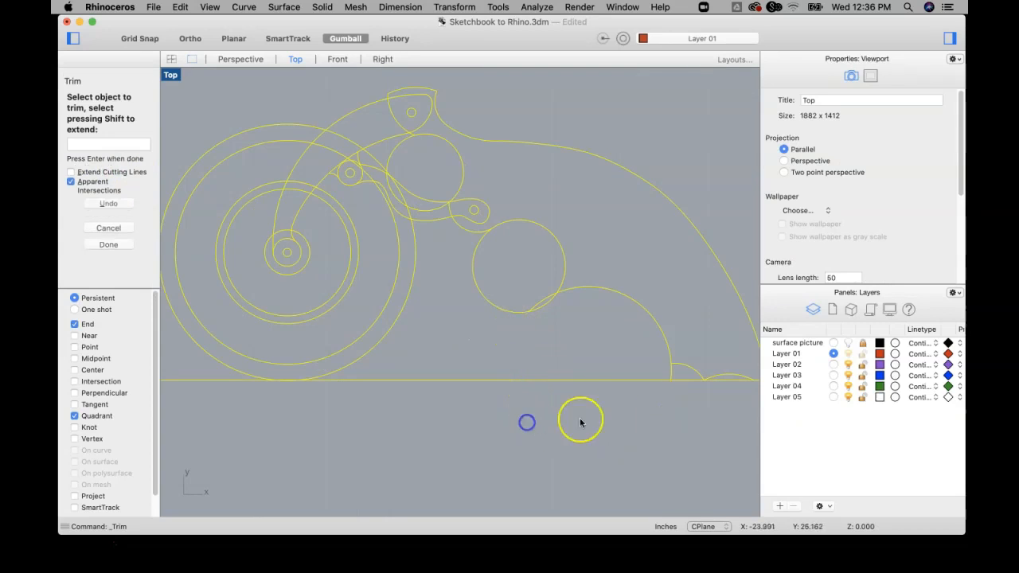
click(671, 369)
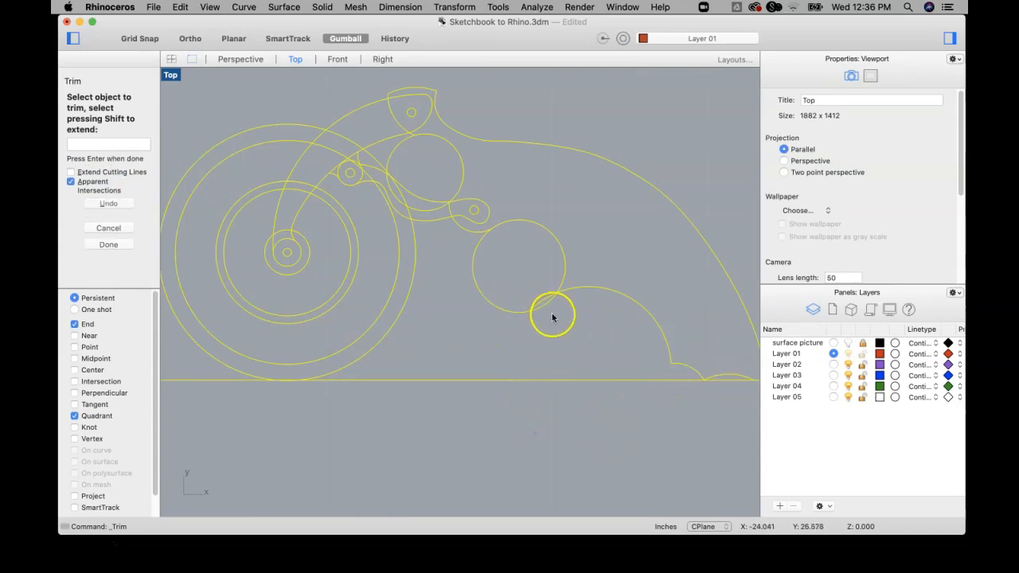
Step: Trim the middle circle to the upper finger scallop and remove the ground line's excess under and behind the handle
click(520, 312)
right_drag(493, 285, 444, 296)
scroll(686, 399, up, 2)
scroll(687, 398, down, 3)
scroll(687, 397, up, 1)
scroll(686, 399, up, 2)
scroll(715, 400, down, 3)
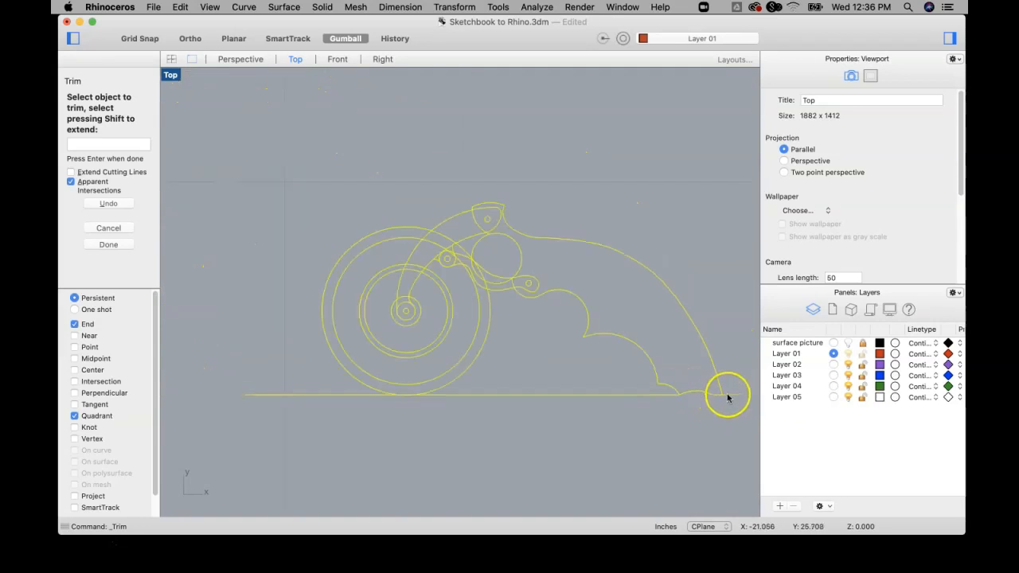
scroll(707, 417, down, 3)
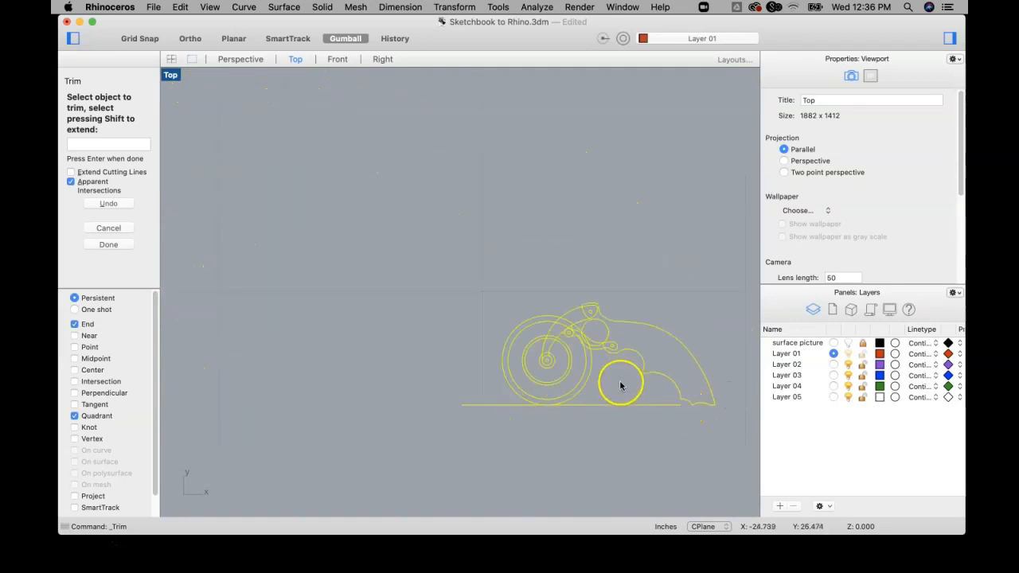
scroll(577, 359, up, 1)
scroll(573, 314, up, 1)
scroll(565, 319, up, 2)
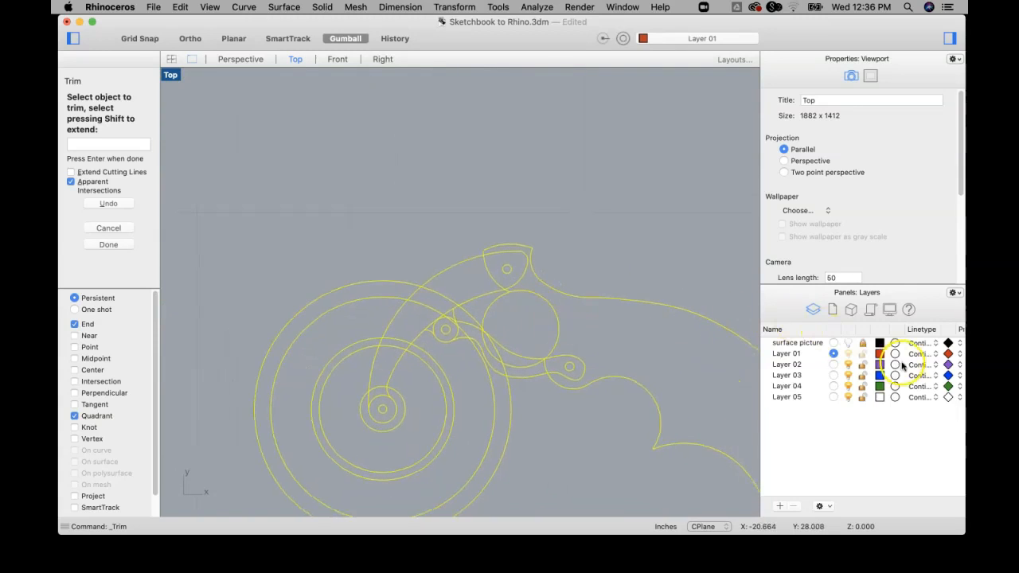
Step: Show the "surface picture" layer and trim the left and lower arcs of the finger-hole circle to match the sketch
click(848, 343)
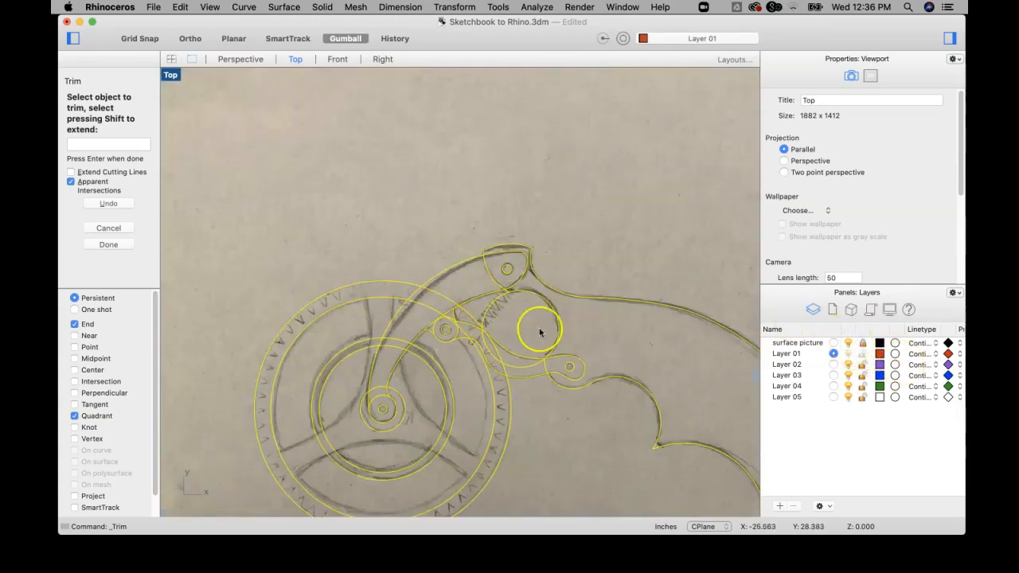
click(495, 303)
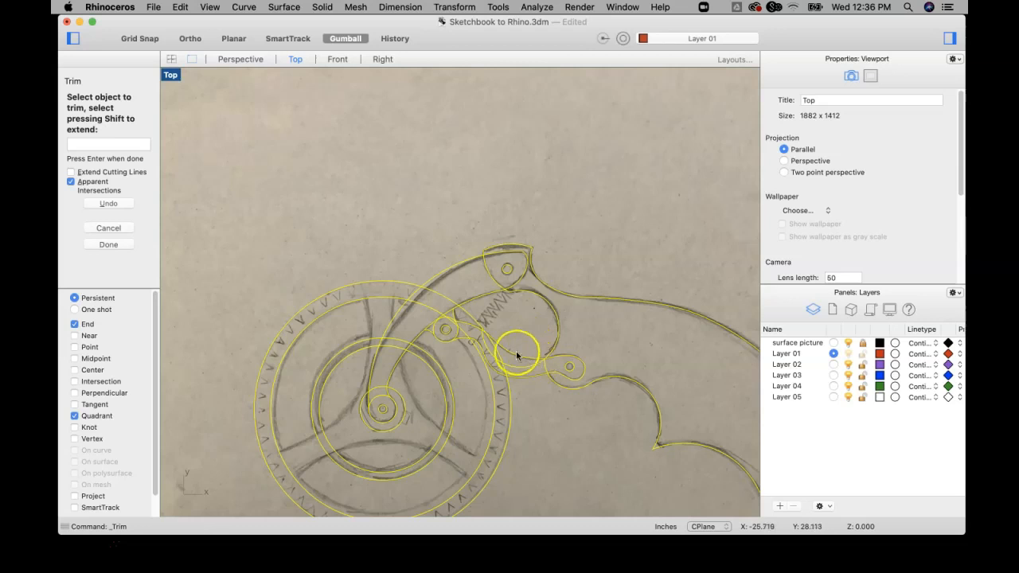
scroll(510, 362, up, 3)
click(515, 367)
click(480, 352)
scroll(454, 301, up, 2)
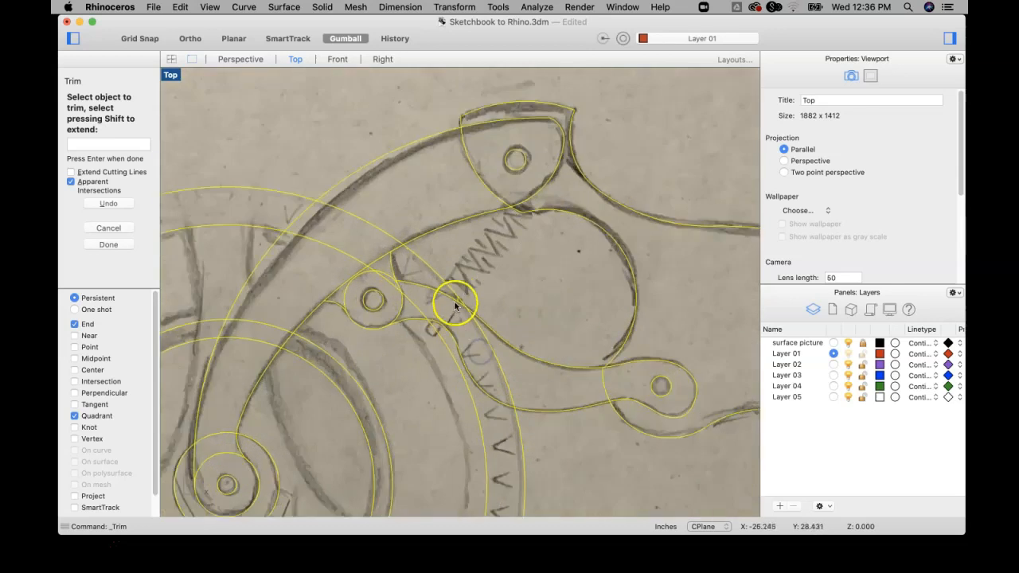
scroll(458, 298, up, 3)
scroll(463, 290, down, 5)
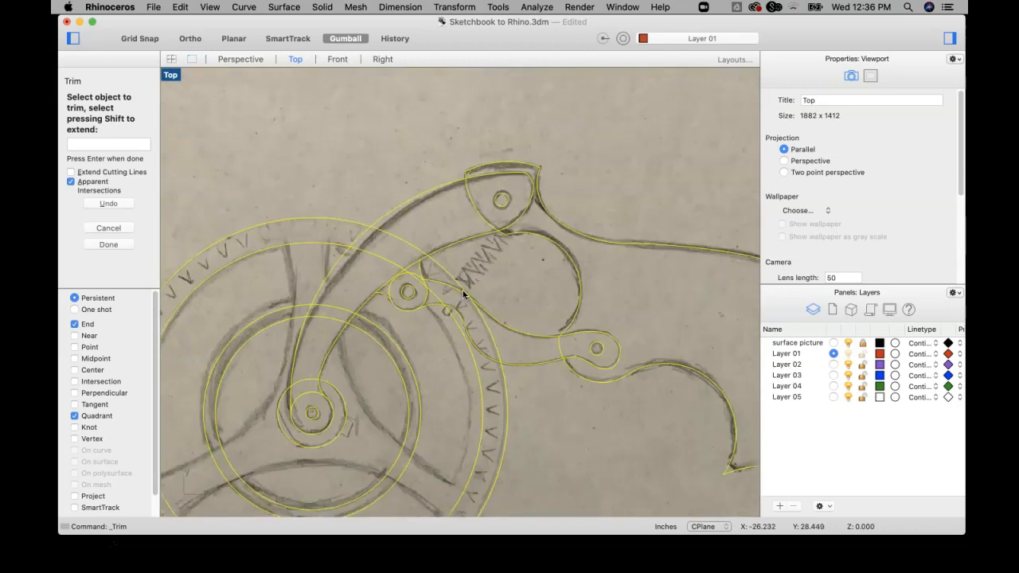
scroll(464, 295, down, 2)
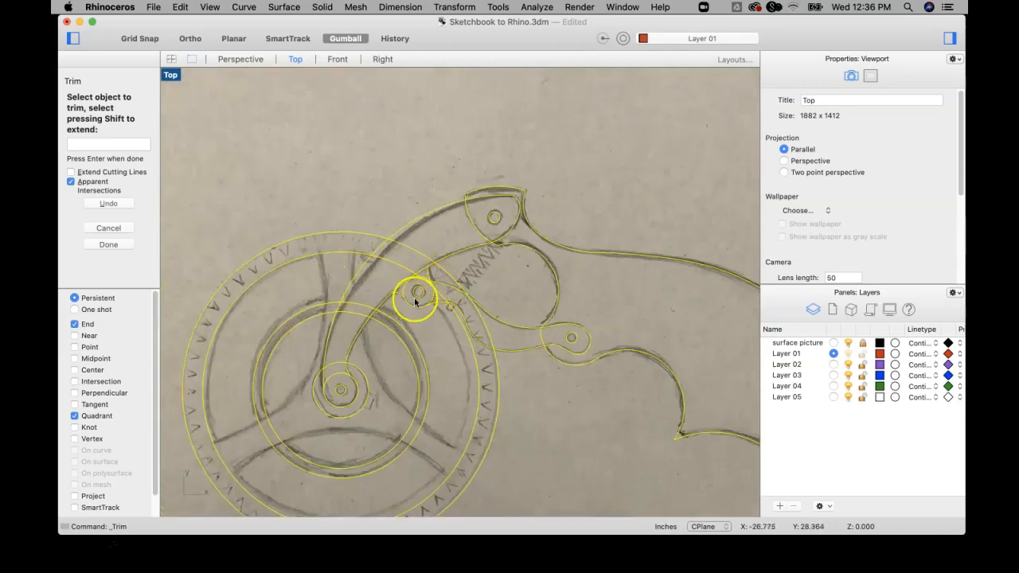
Step: Trim the arm's lower edge where it crosses the lever's pivot circle, along with the upper arc of that circle
scroll(422, 284, up, 3)
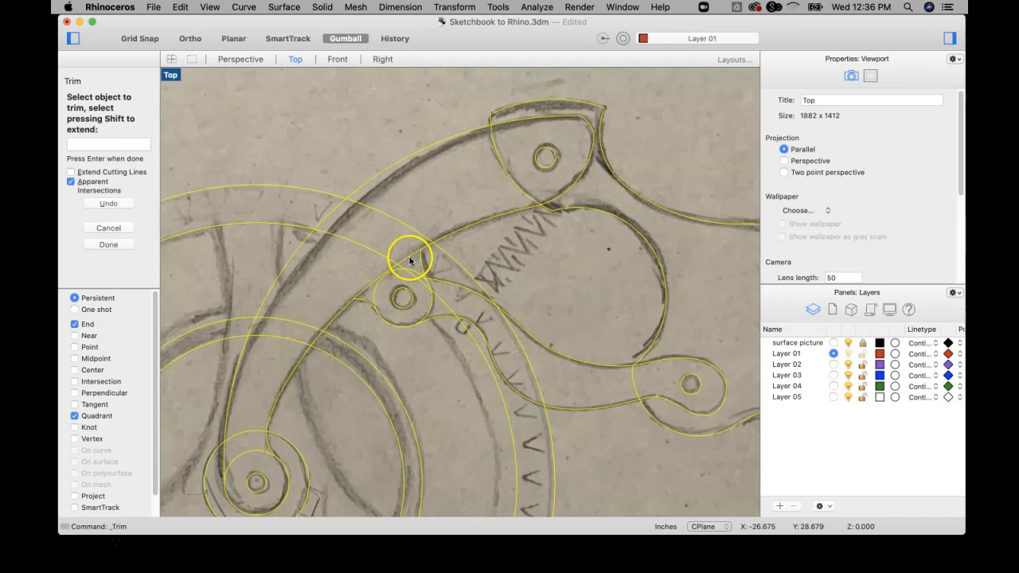
click(365, 288)
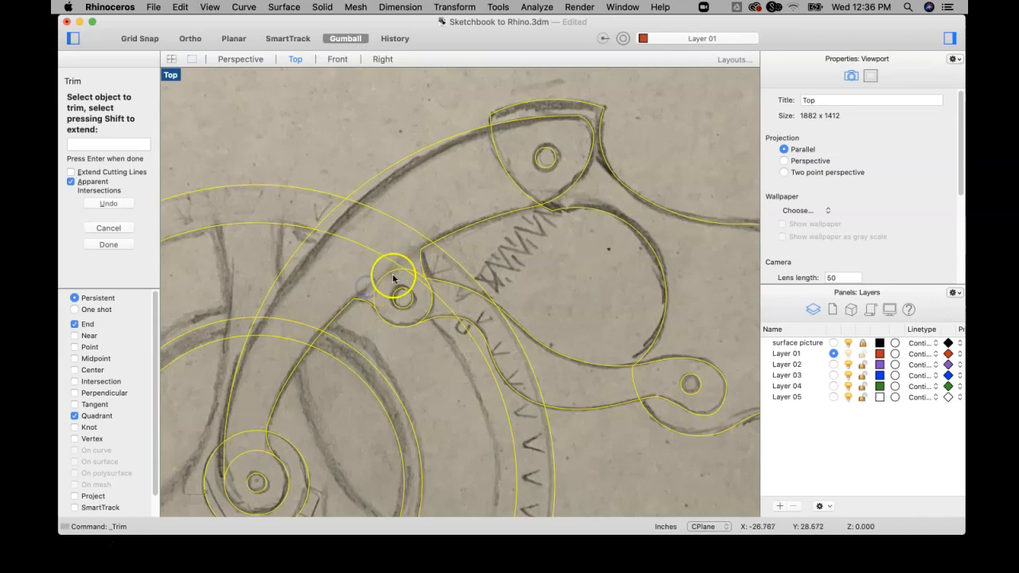
scroll(379, 288, up, 5)
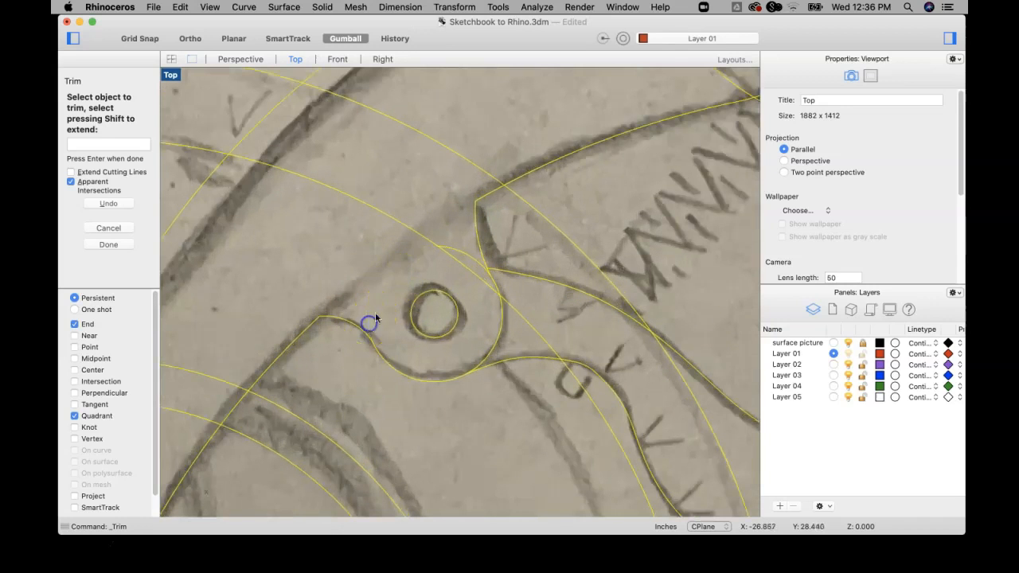
scroll(473, 262, down, 3)
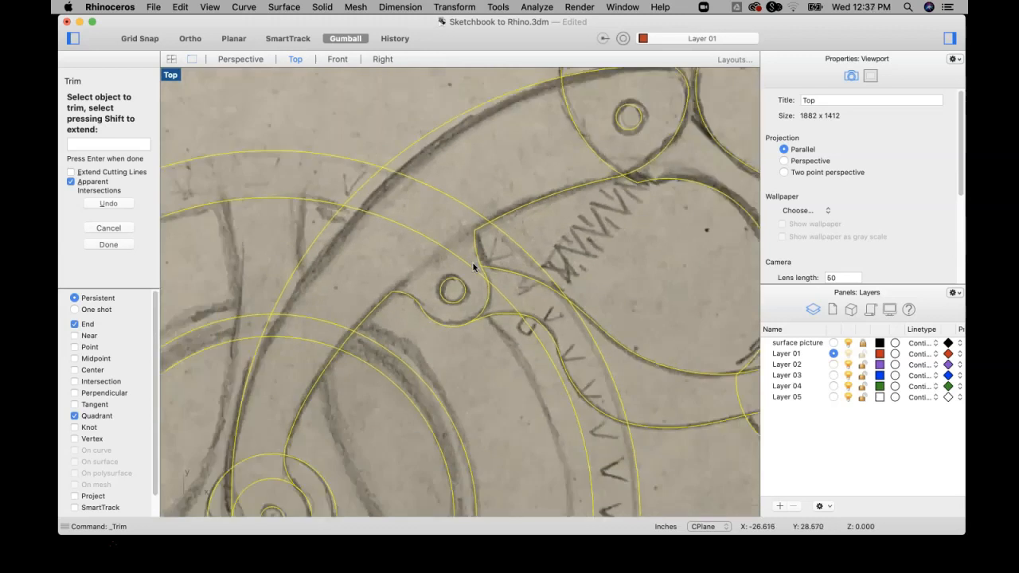
Step: Trim the upper arc of the inner hub circle between the arm's two edges and finish trimming
scroll(473, 263, down, 3)
right_drag(493, 278, 472, 197)
scroll(351, 296, up, 3)
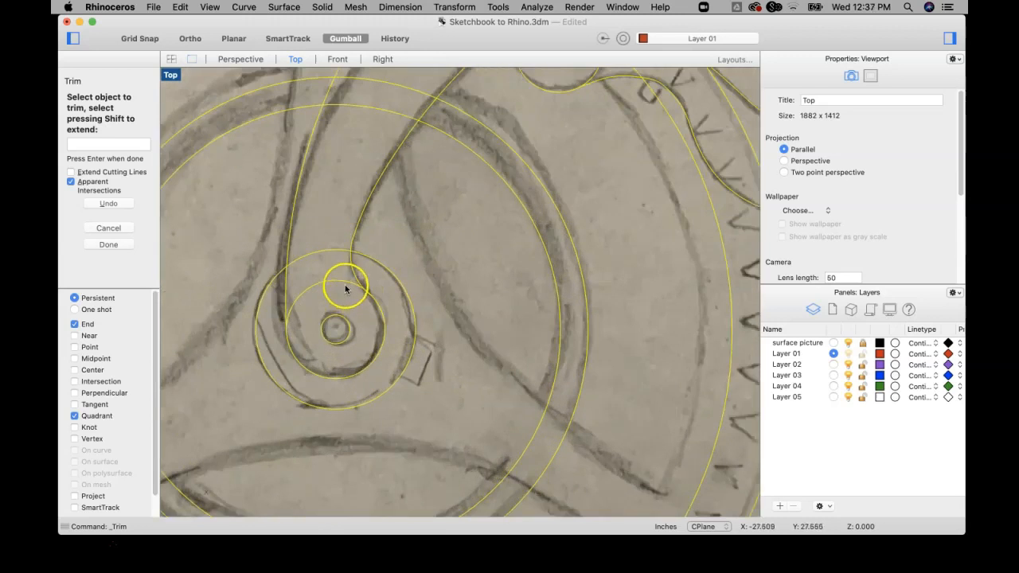
scroll(344, 285, down, 5)
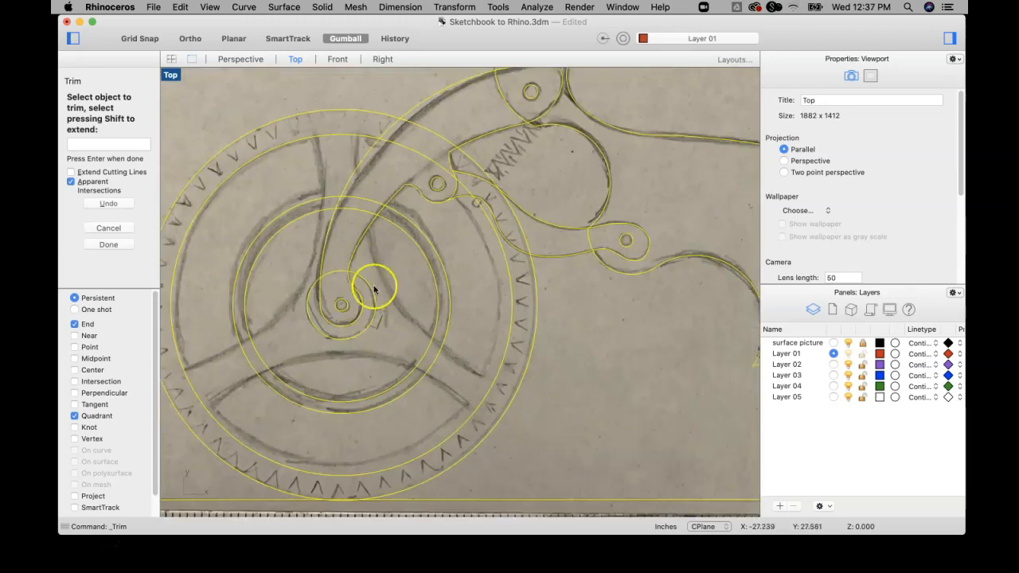
scroll(546, 294, down, 2)
scroll(549, 291, down, 2)
right_drag(537, 293, 458, 294)
right_drag(630, 281, 579, 278)
scroll(553, 338, up, 2)
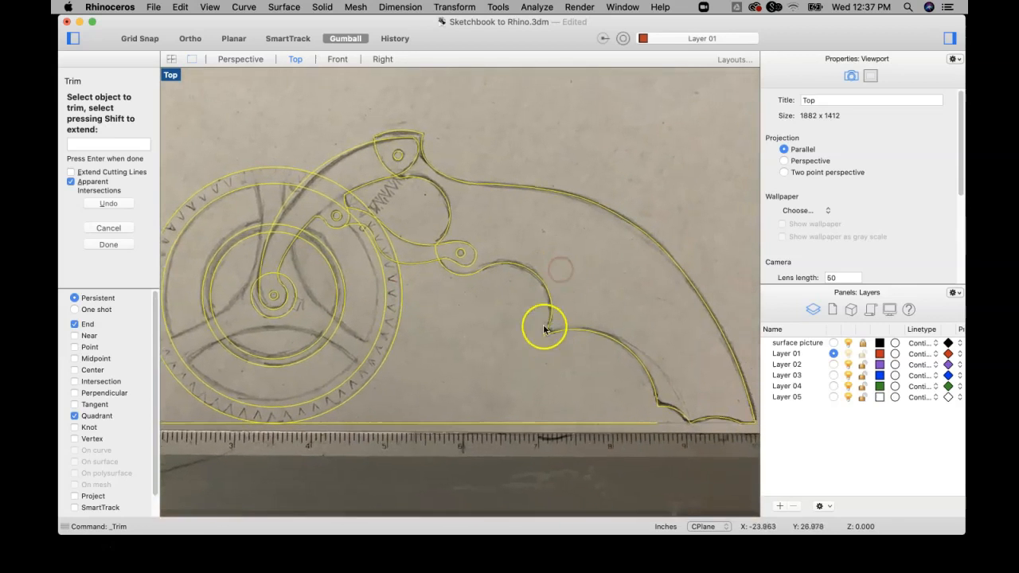
scroll(549, 332, up, 2)
scroll(554, 334, down, 4)
right_drag(557, 335, 567, 291)
click(567, 335)
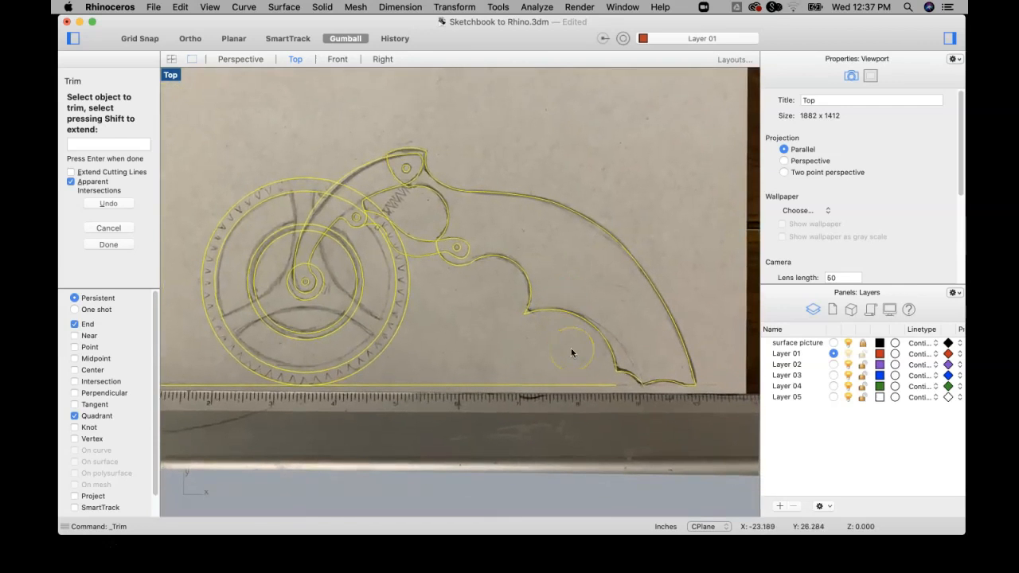
key(Return)
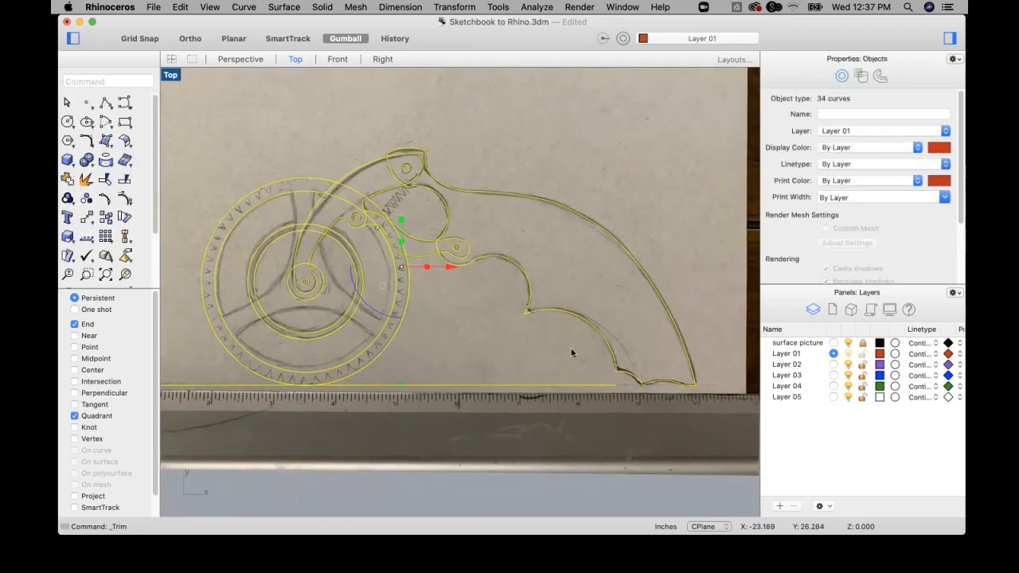
Step: With the Near snap enabled, draw a short line across the pointed notch between the handle's two finger scallops
click(104, 104)
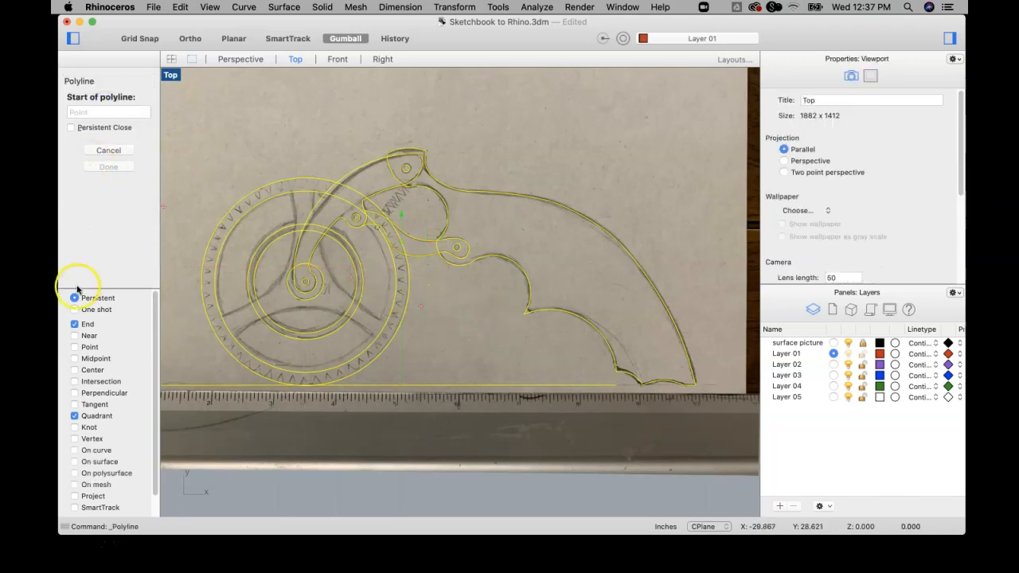
click(75, 335)
scroll(526, 312, up, 5)
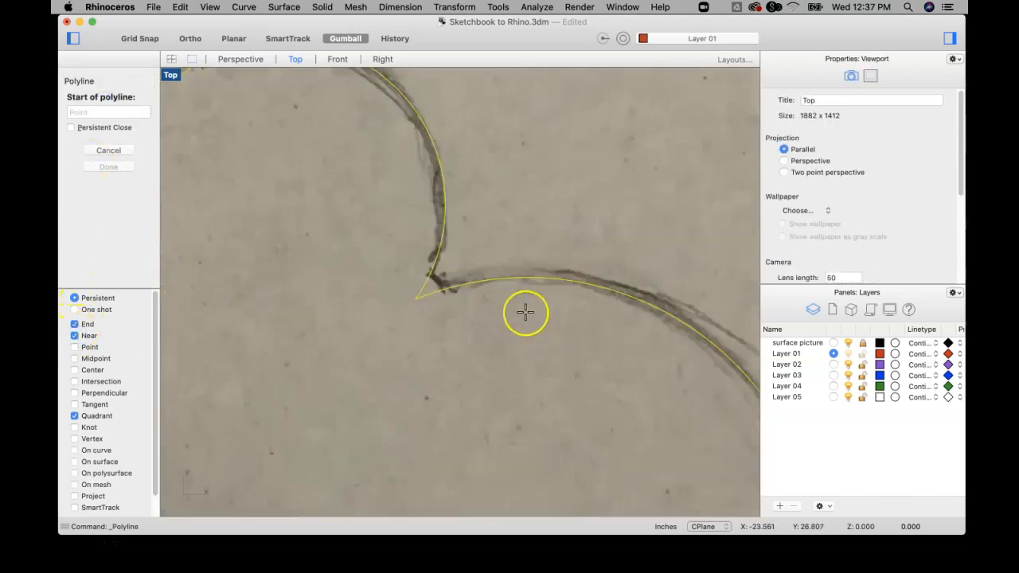
click(382, 249)
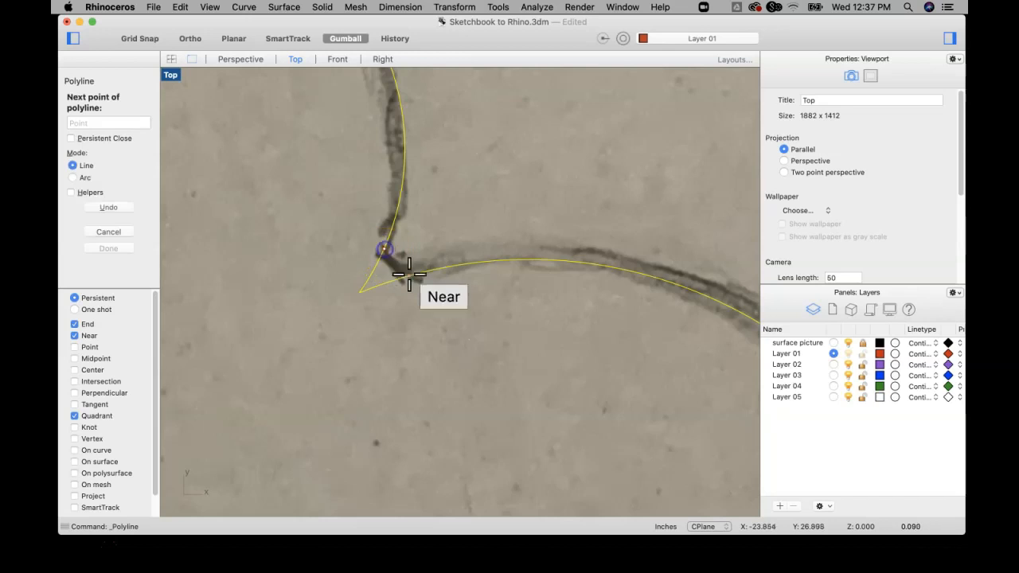
click(412, 276)
key(Return)
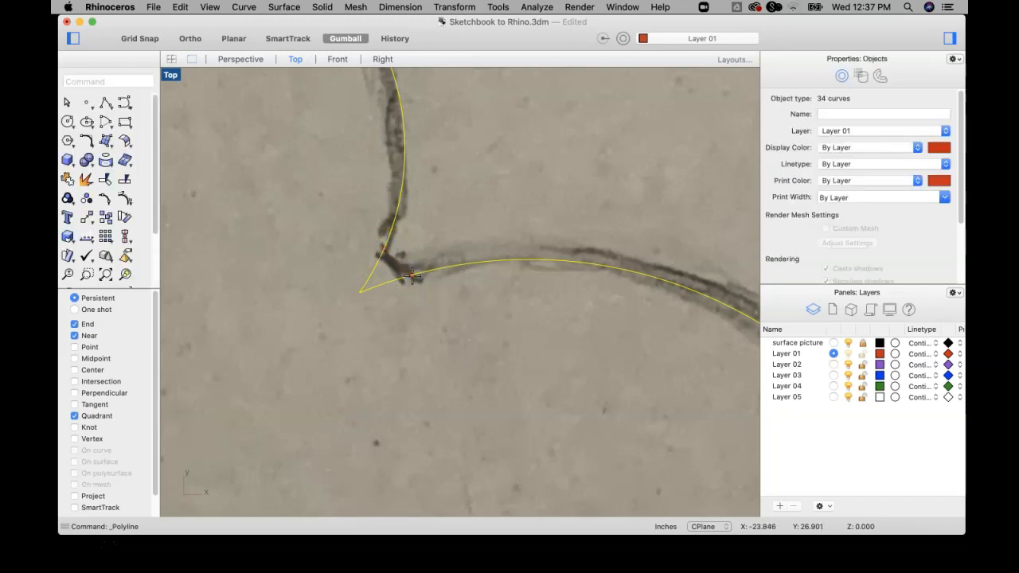
Step: Trim off the pointed tip beyond the short line between the two finger scallops and clear the selection
scroll(412, 275, down, 5)
click(482, 221)
drag(480, 242, 340, 350)
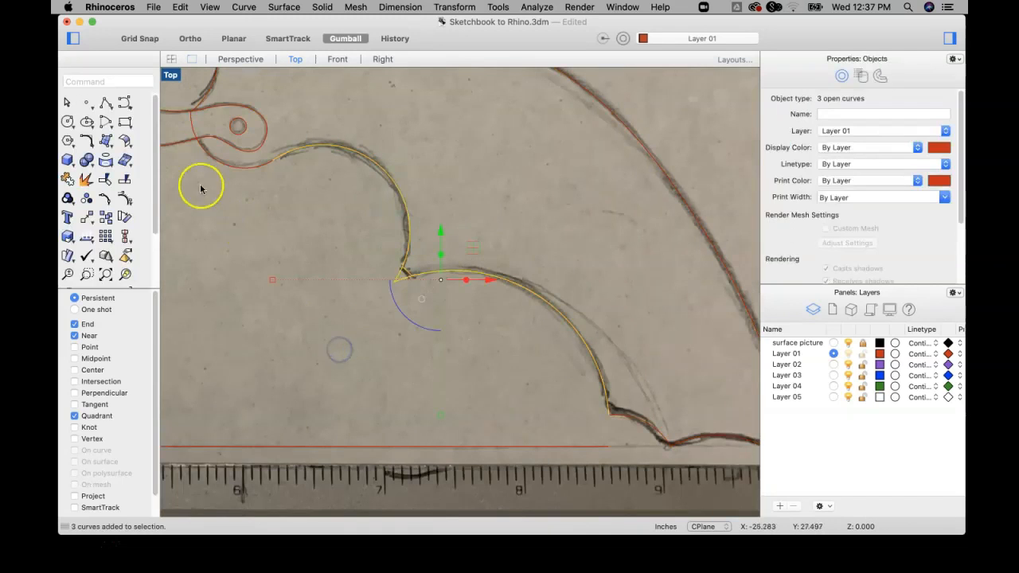
click(102, 185)
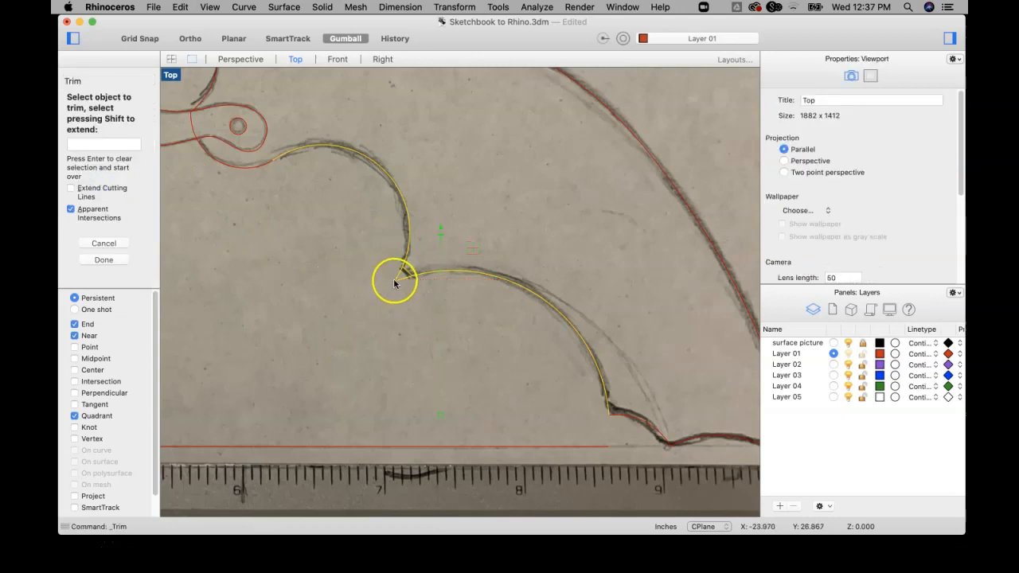
click(395, 282)
key(Return)
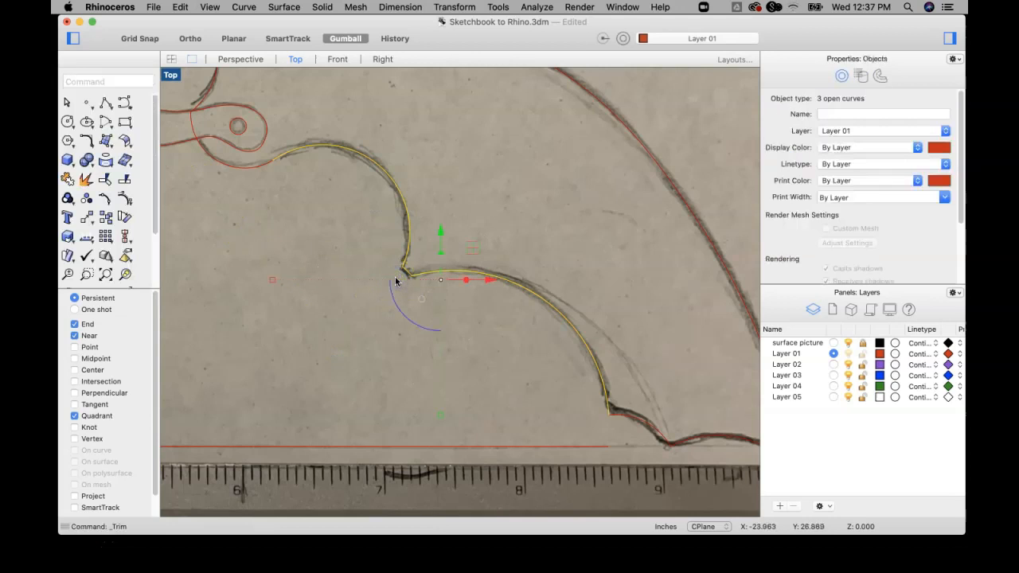
scroll(409, 300, down, 5)
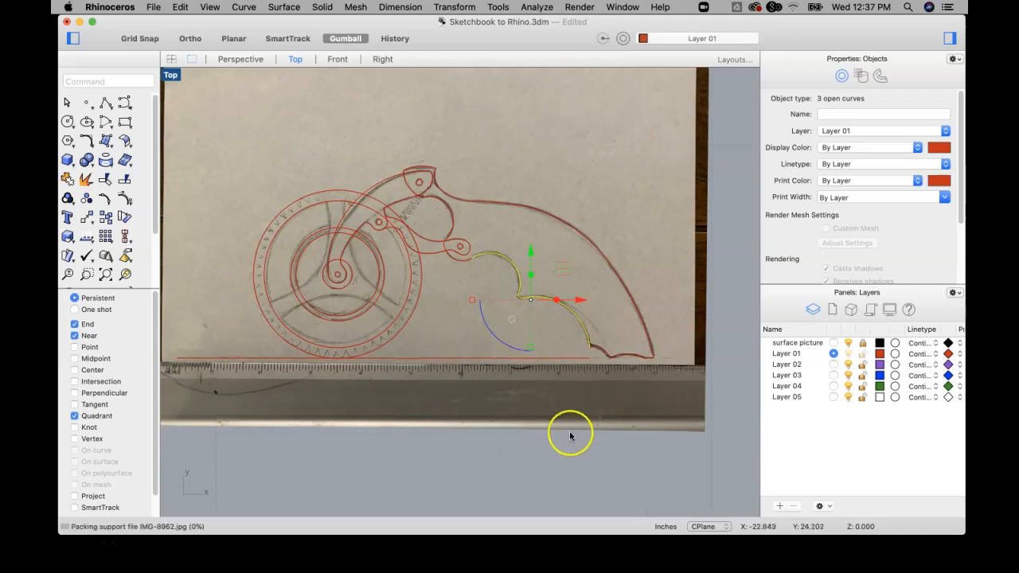
click(600, 464)
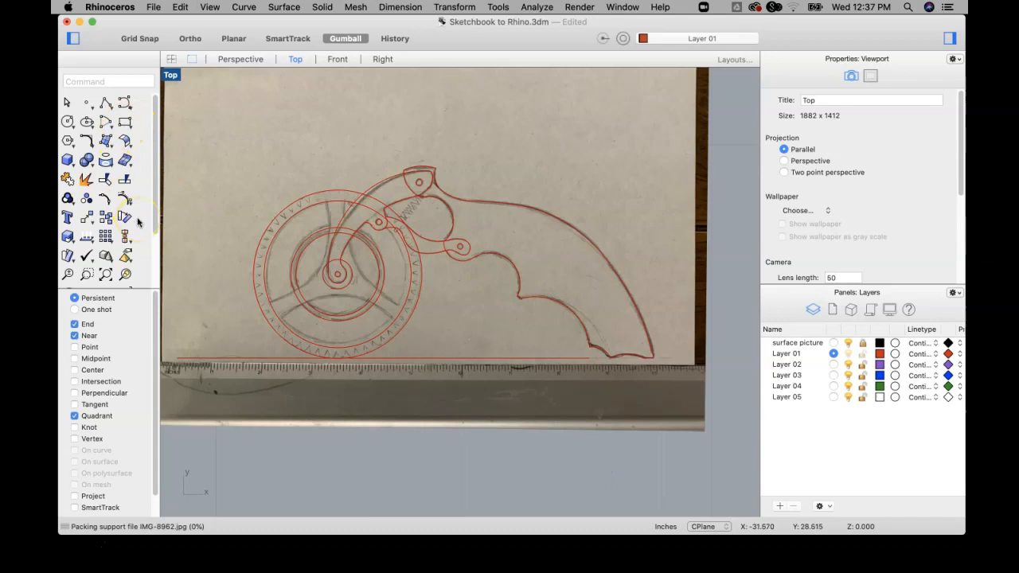
Step: Start joining the handle outline with the small curves along its base and the long back edge
click(68, 178)
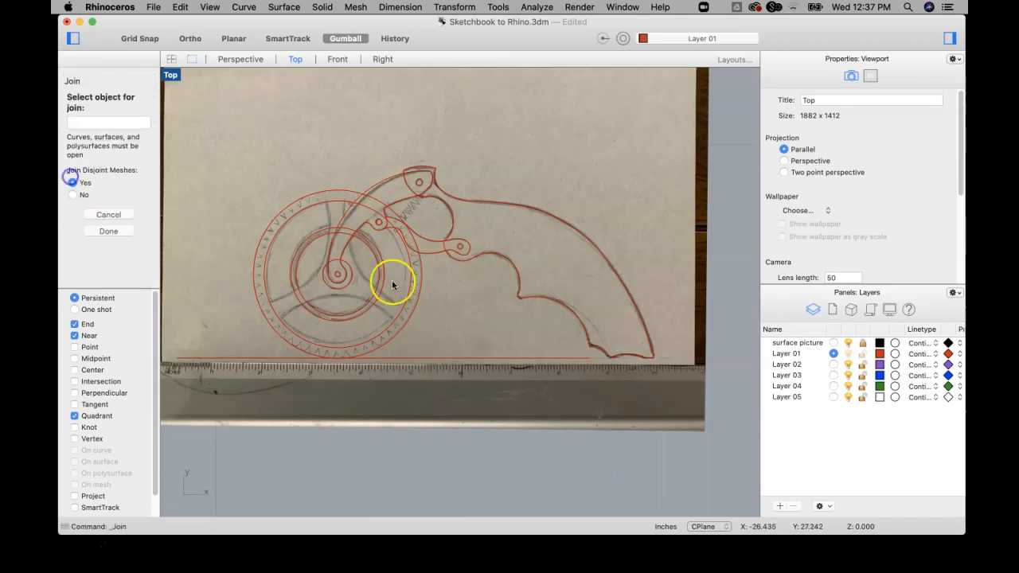
scroll(607, 353, up, 2)
click(603, 354)
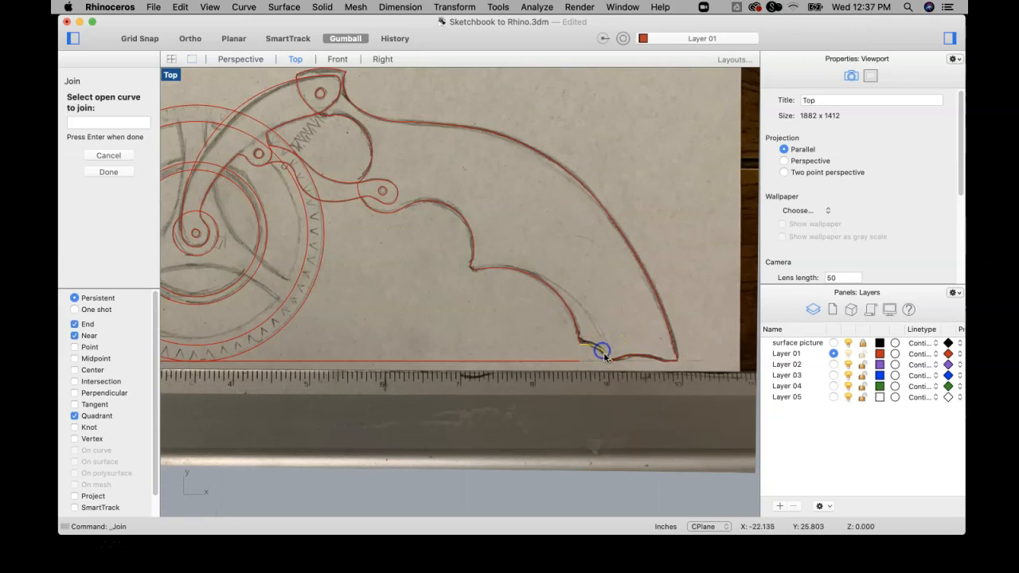
click(621, 359)
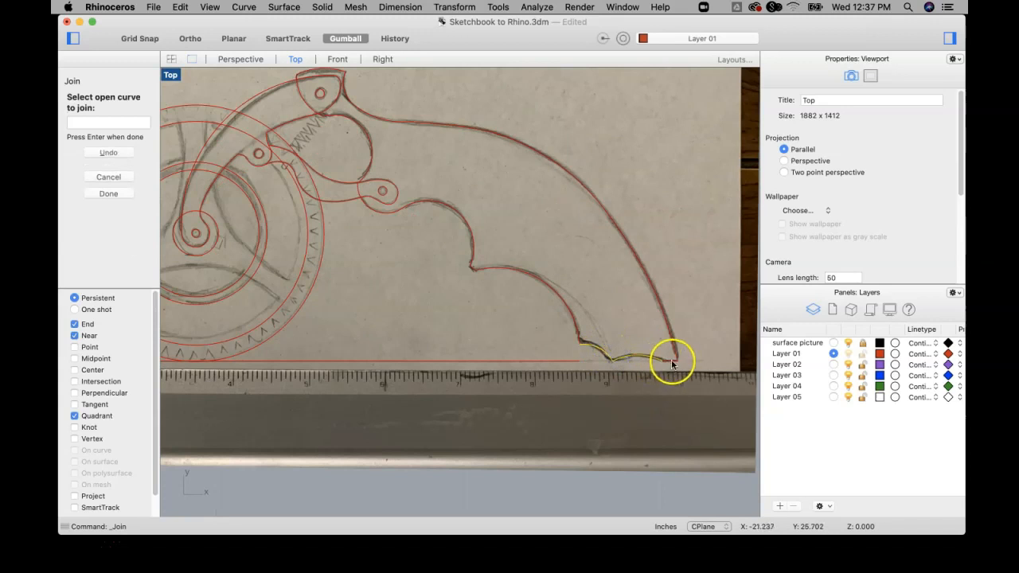
scroll(673, 359, up, 2)
click(677, 359)
scroll(518, 141, down, 5)
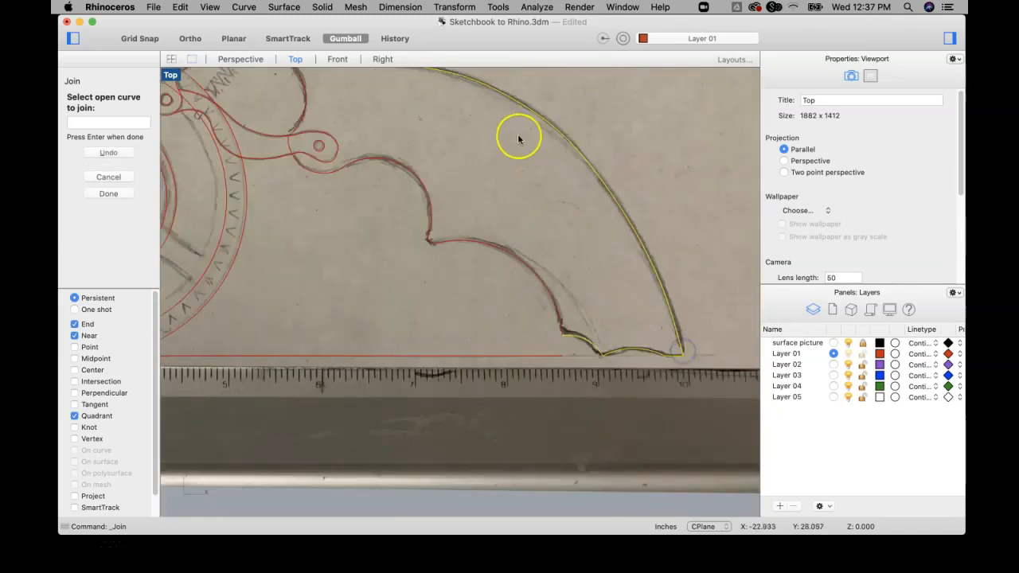
Step: Add the curves of the handle's upper tip around the arm's top pivot to the join
scroll(480, 201, up, 3)
click(375, 173)
click(375, 154)
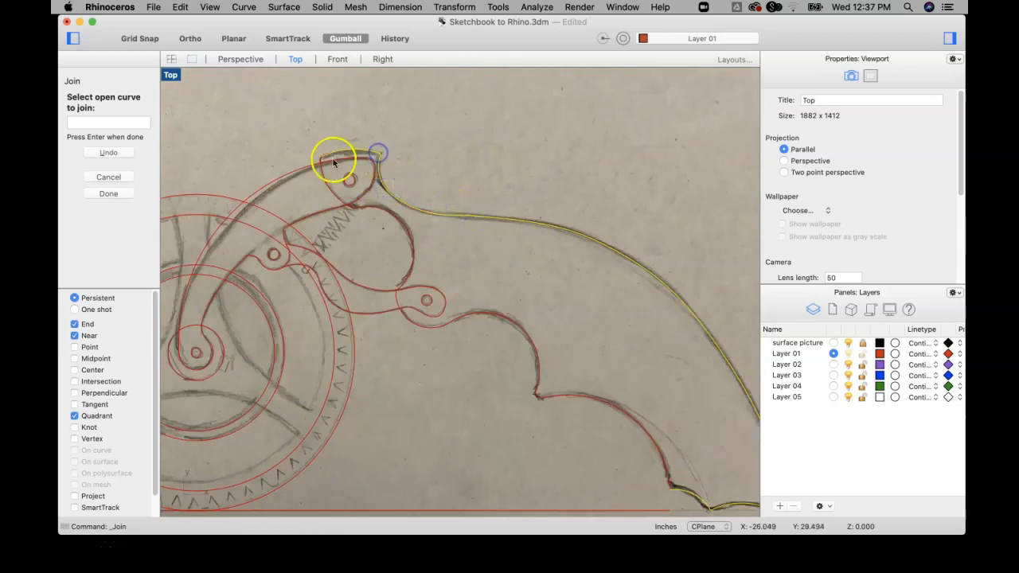
scroll(320, 162, up, 3)
click(321, 162)
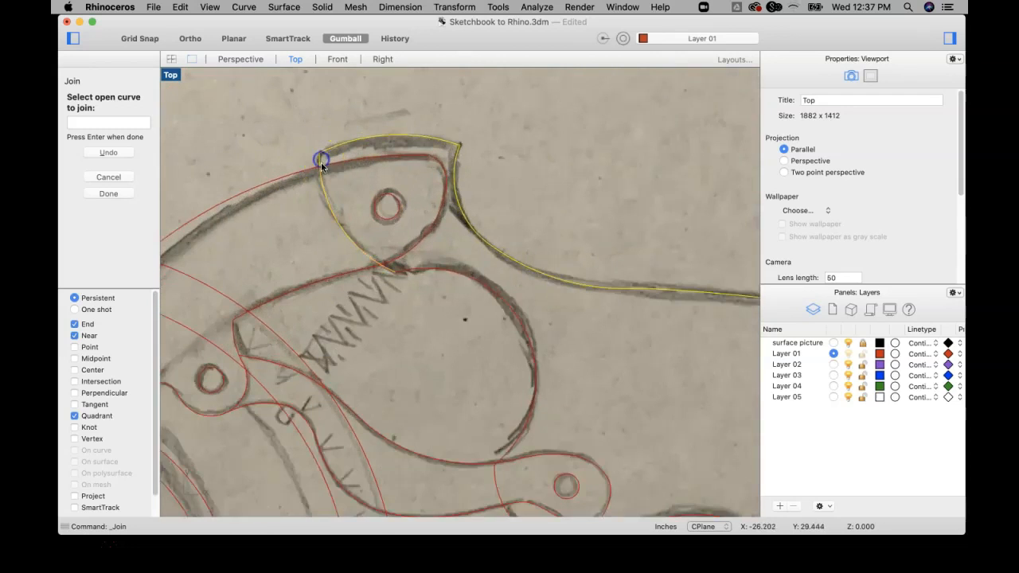
Step: Add the handle's rounded inner cutout and both finger scallops to the join to close the outline
click(398, 269)
scroll(446, 308, down, 2)
scroll(445, 308, down, 2)
right_drag(484, 352, 479, 261)
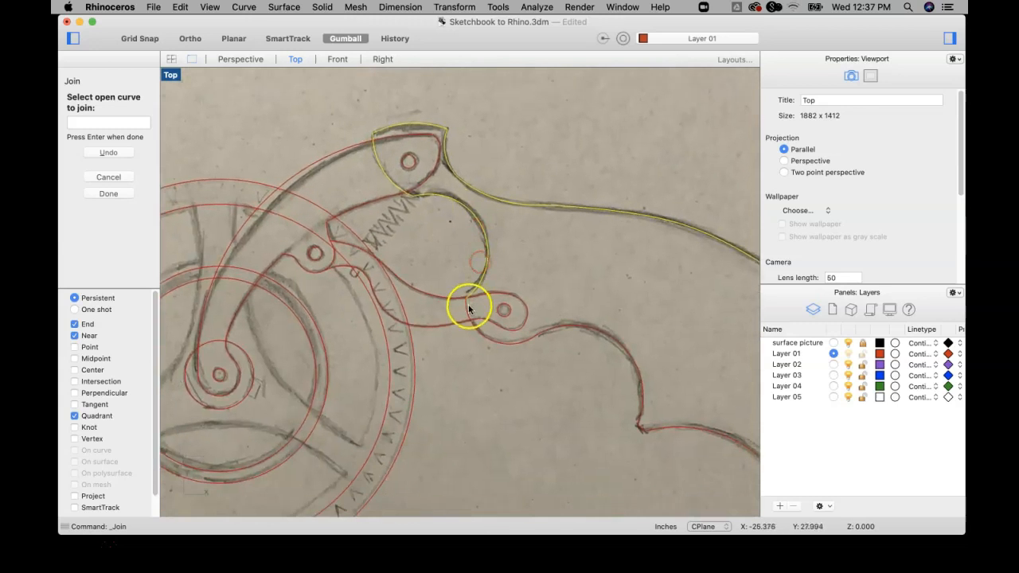
click(535, 335)
right_drag(591, 331, 450, 218)
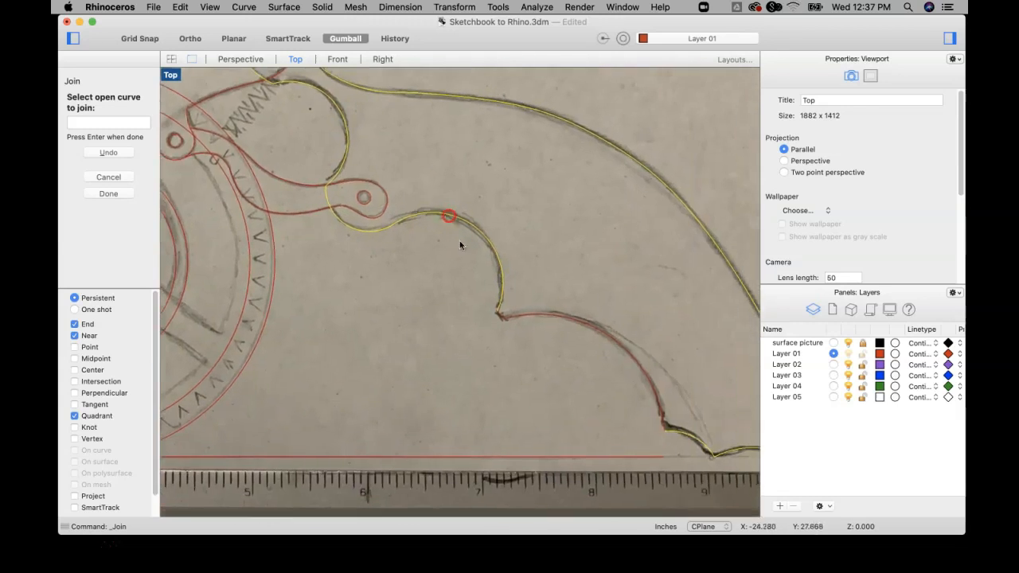
scroll(495, 340, up, 5)
click(505, 301)
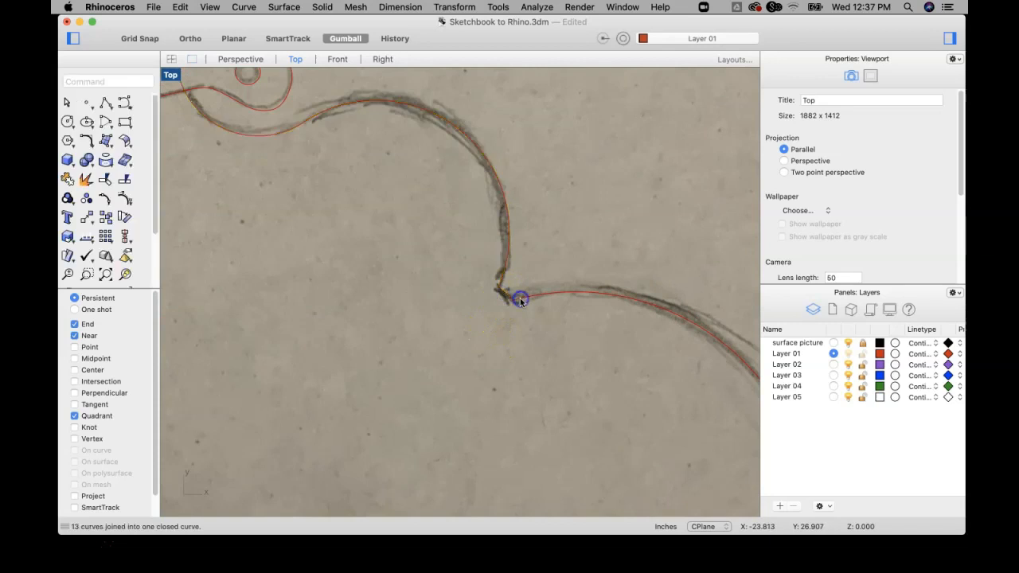
scroll(527, 299, down, 5)
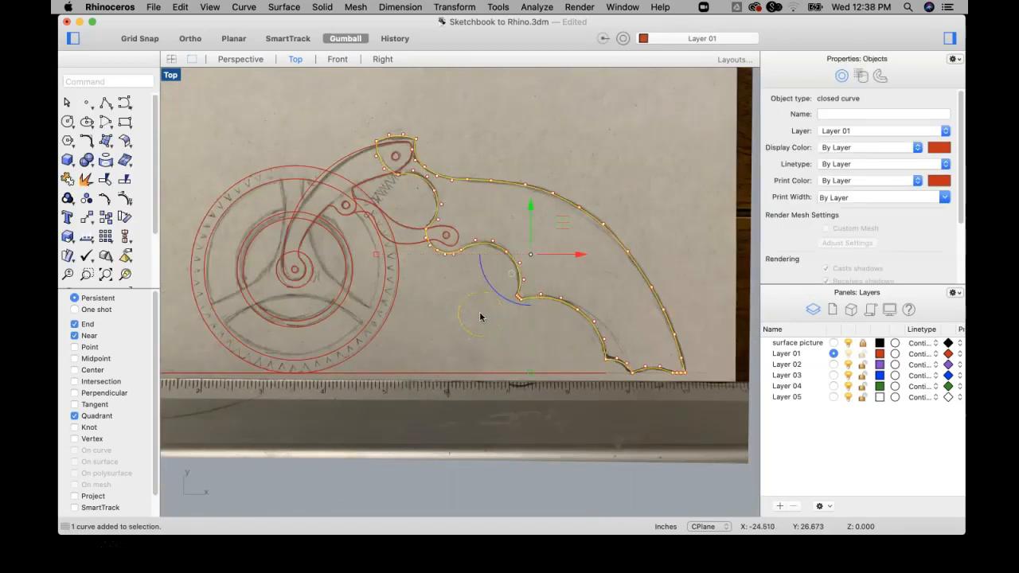
Step: Draw a short line across the sharp corner where the lower finger scallop meets the handle's base curve
scroll(633, 363, up, 5)
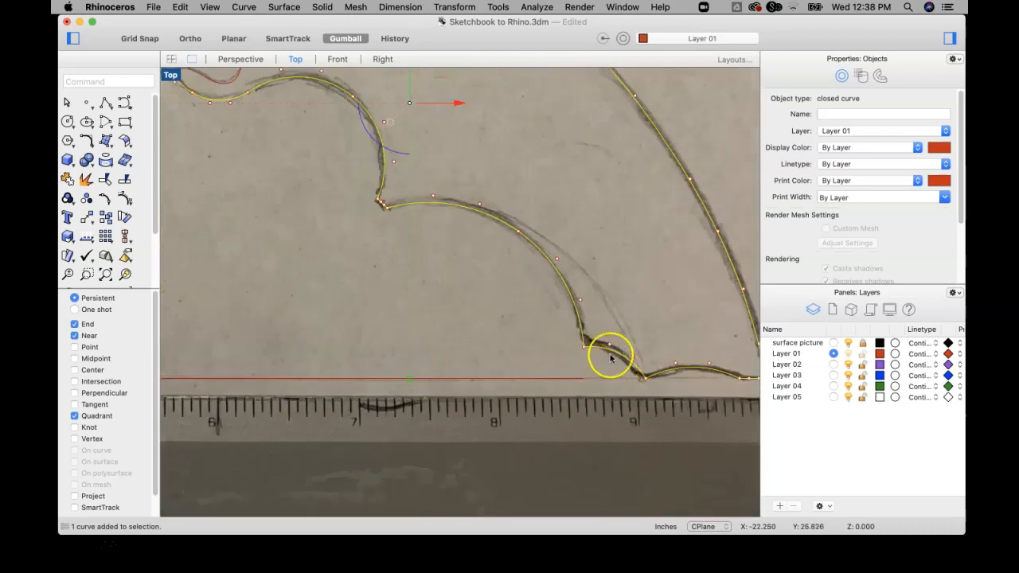
scroll(529, 279, down, 5)
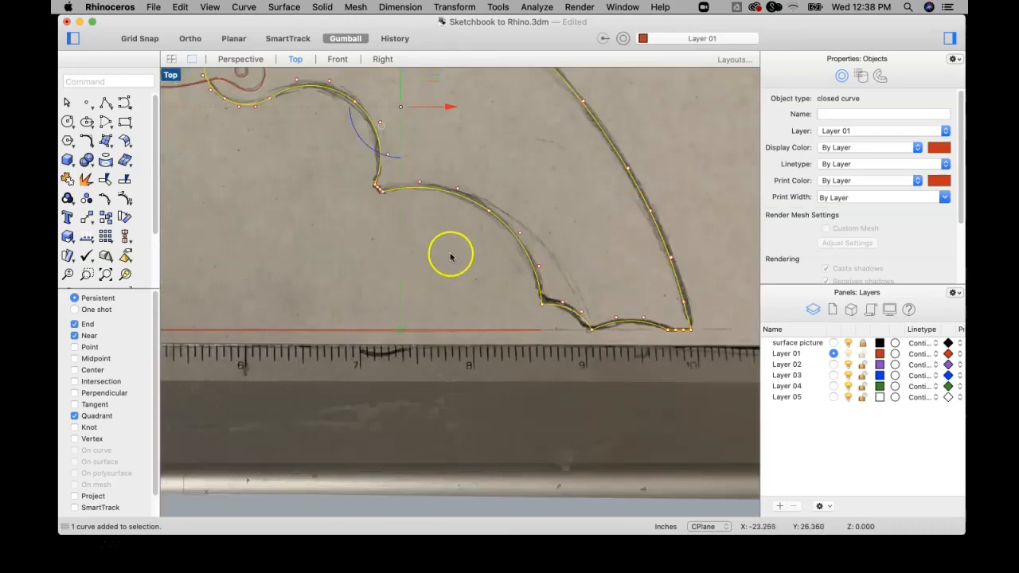
click(103, 103)
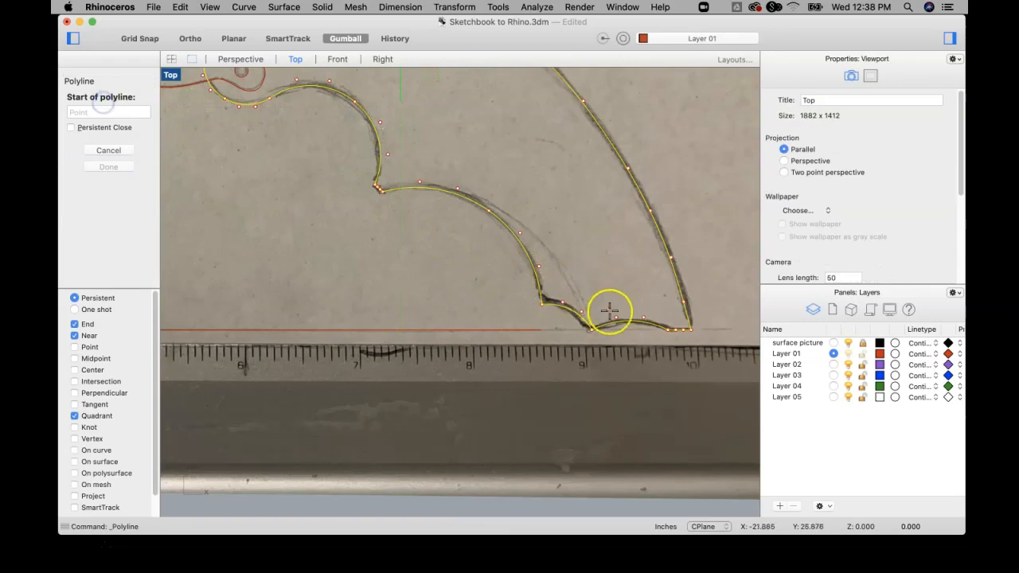
scroll(609, 311, up, 3)
click(443, 259)
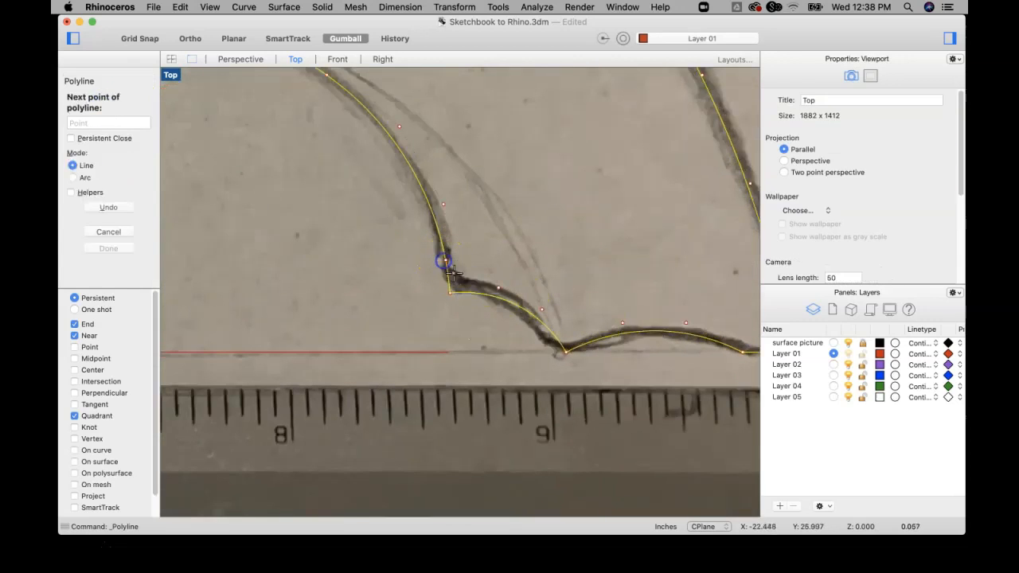
click(458, 290)
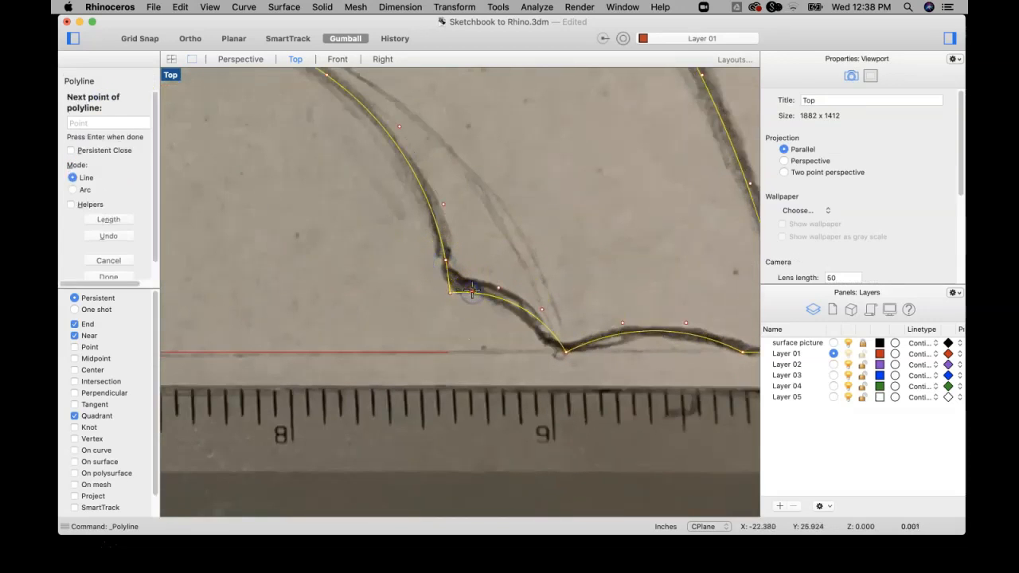
right_click(458, 287)
click(512, 217)
Step: Trim off the sharp corner beyond the short line near the handle's base and clear the selection
key(super+a)
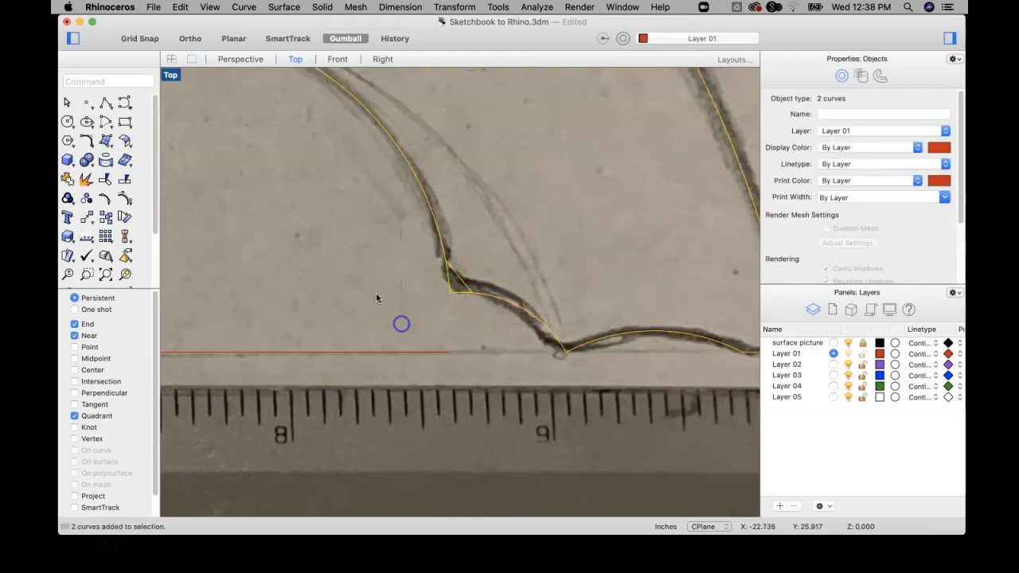
click(97, 182)
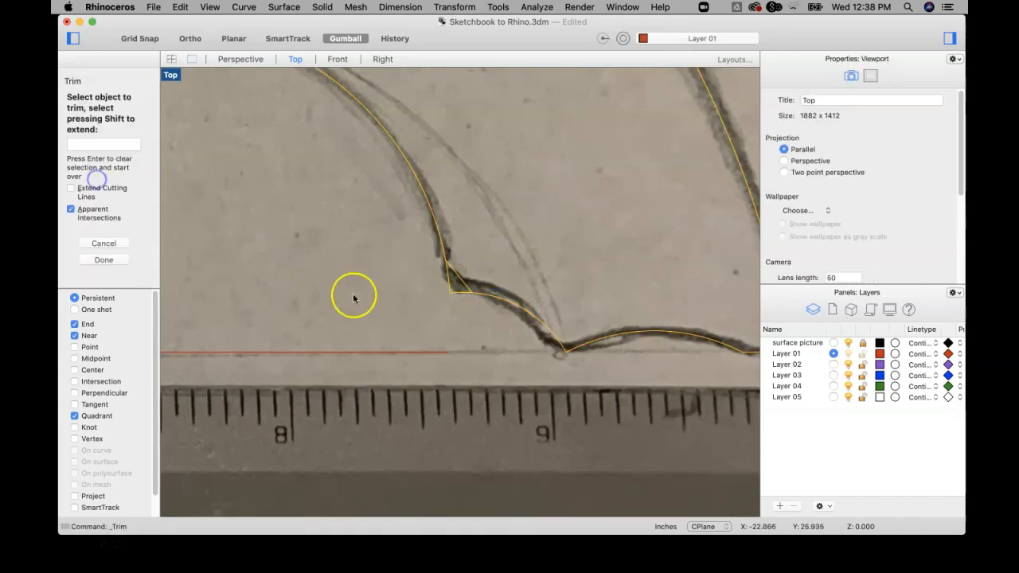
click(444, 278)
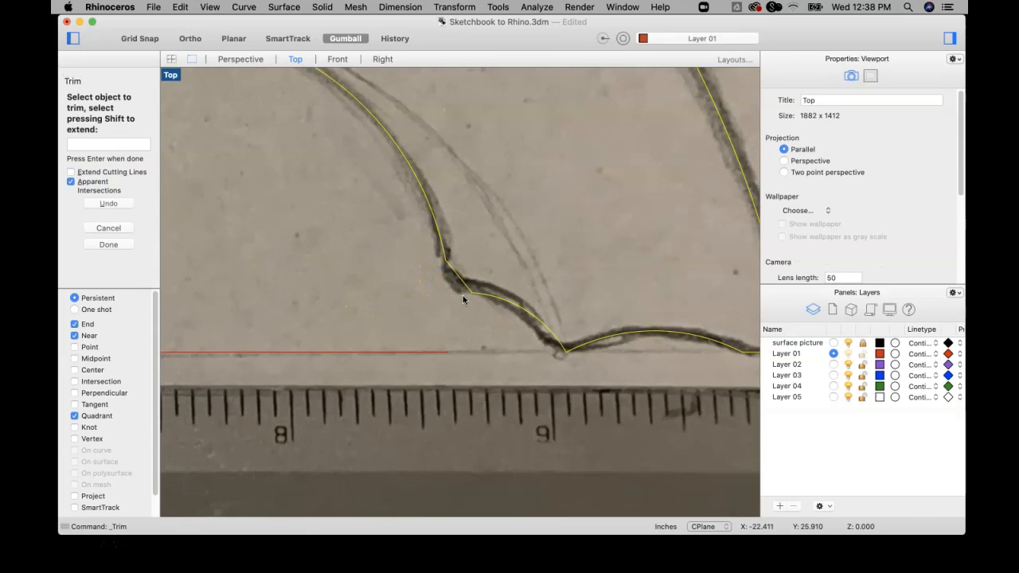
key(Return)
click(391, 259)
Step: Join the short corner line to the handle outline to close it, and deselect the outline
click(442, 241)
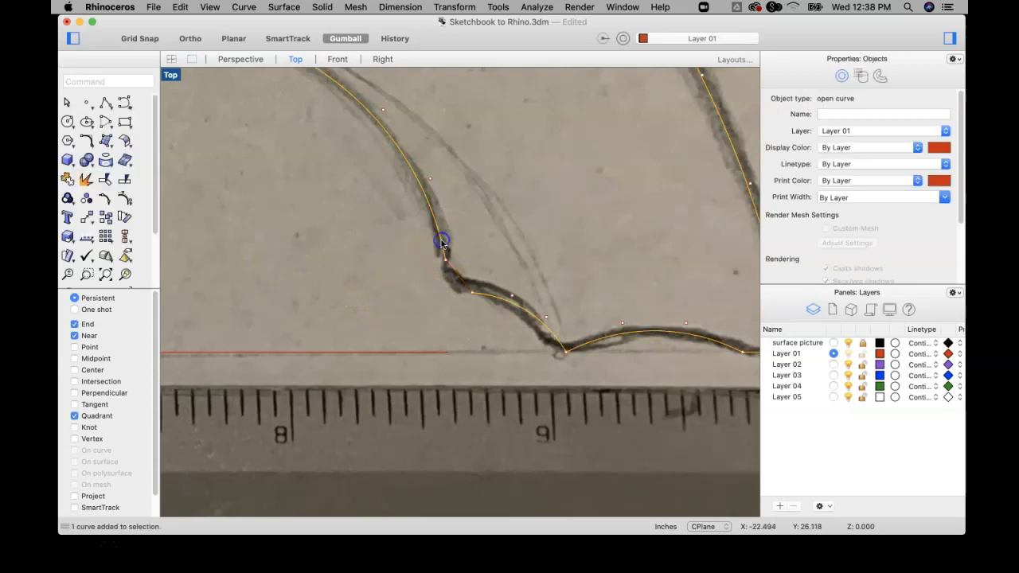
scroll(541, 307, down, 5)
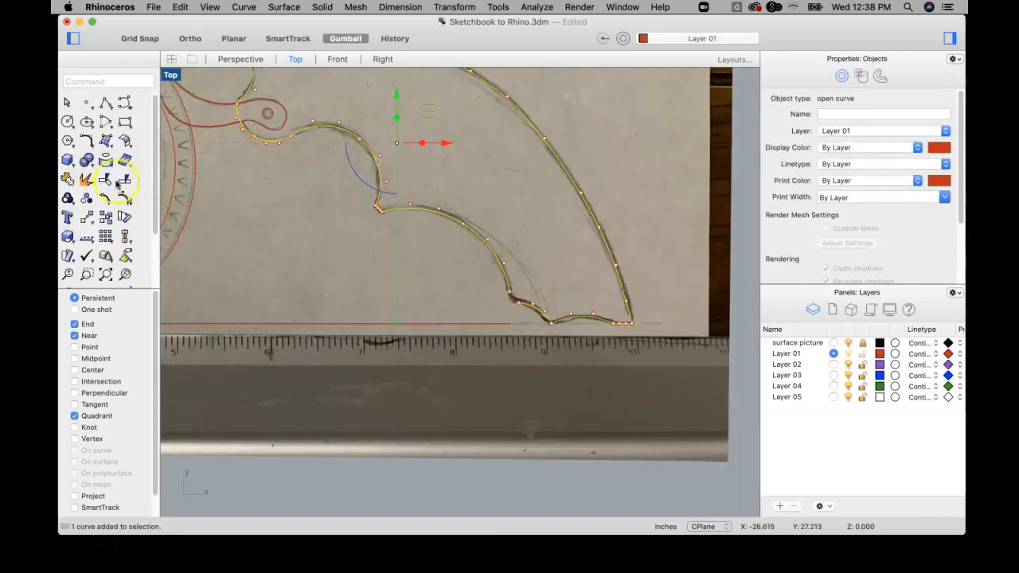
click(68, 179)
scroll(519, 329, up, 5)
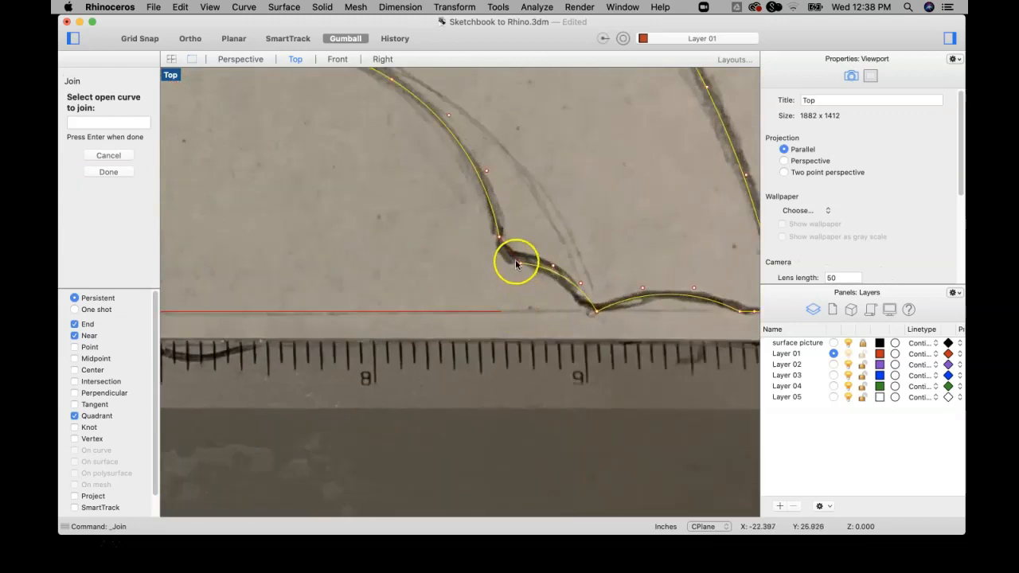
click(514, 262)
scroll(514, 262, down, 8)
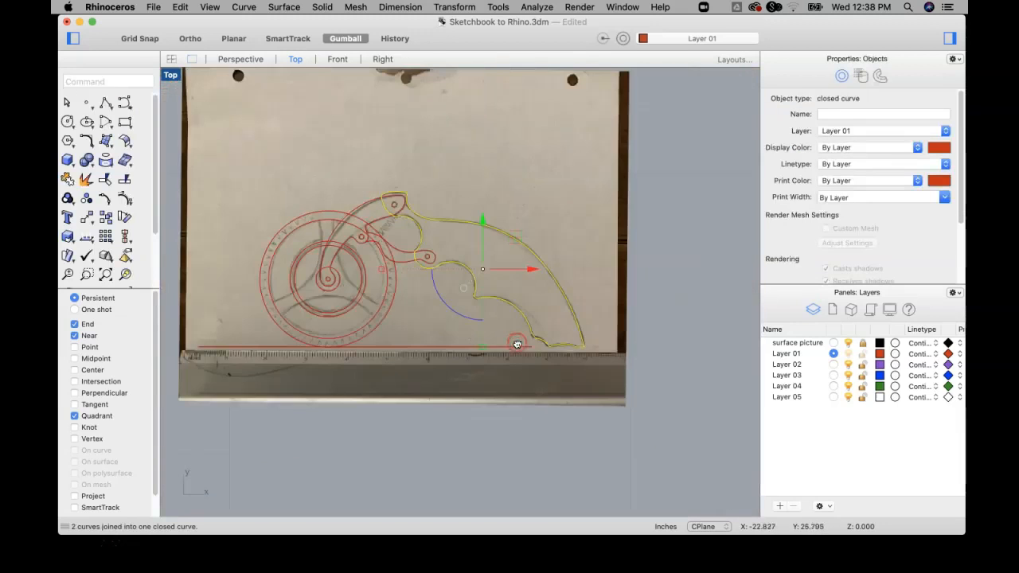
click(712, 269)
Step: Check the extent of the lever link's outline and where its ends meet the arm's pivot
scroll(374, 239, up, 4)
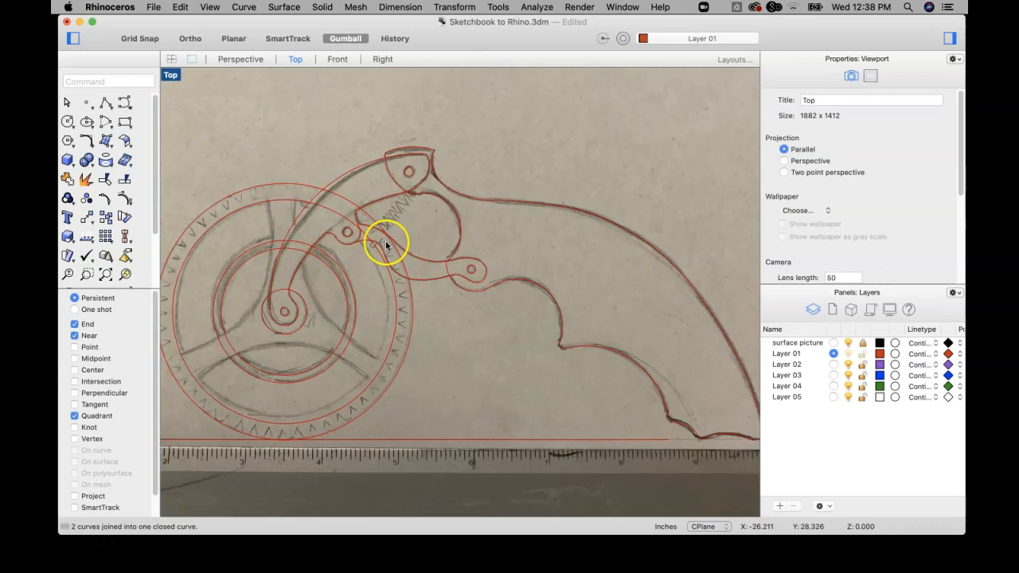
click(425, 269)
scroll(469, 272, up, 3)
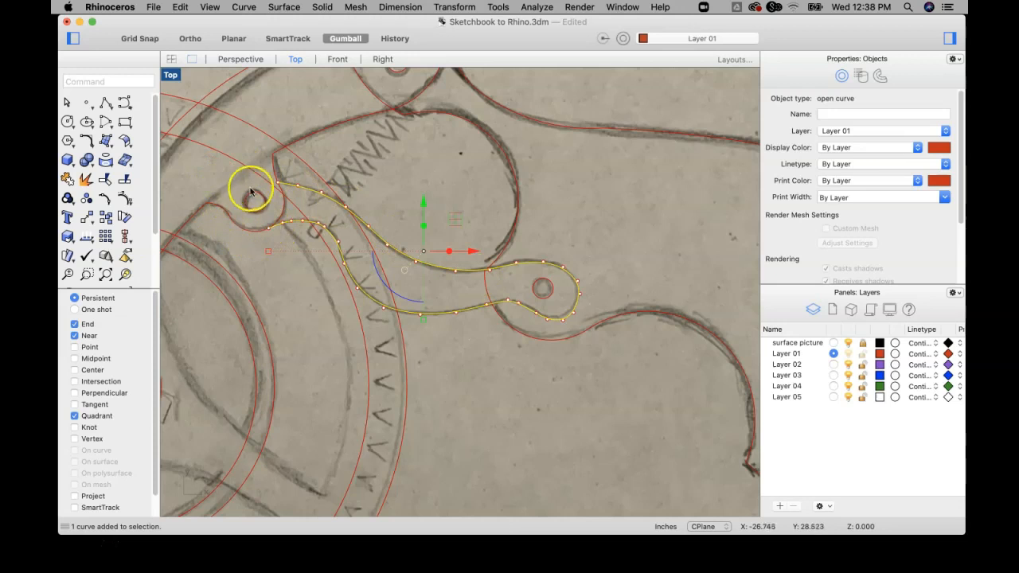
click(473, 349)
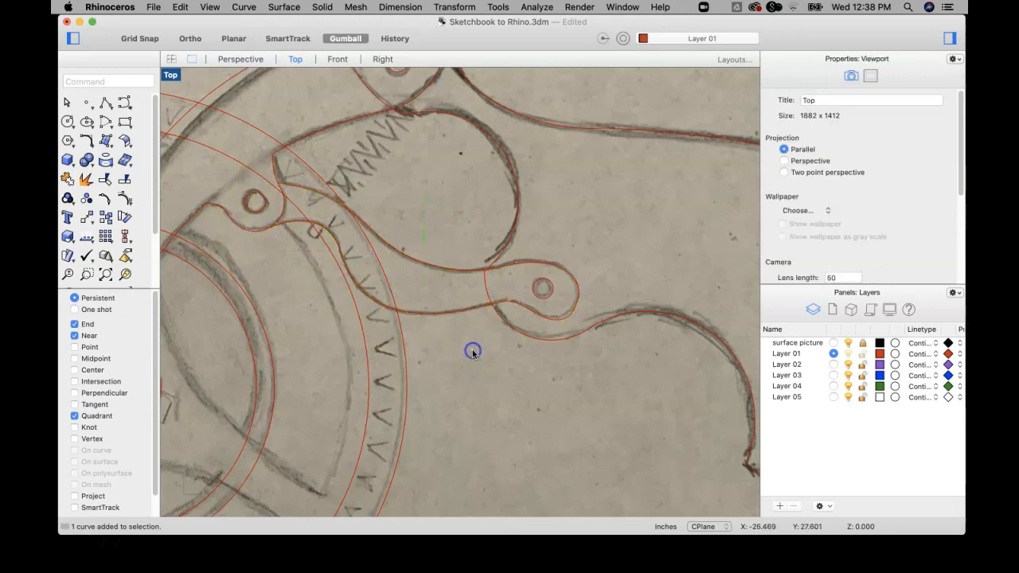
scroll(473, 353, down, 5)
Step: Join the arm's upper lower-edge segment, top pivot curves, outer edge and hub arc, declining to bridge the gap to its inner edge
click(422, 273)
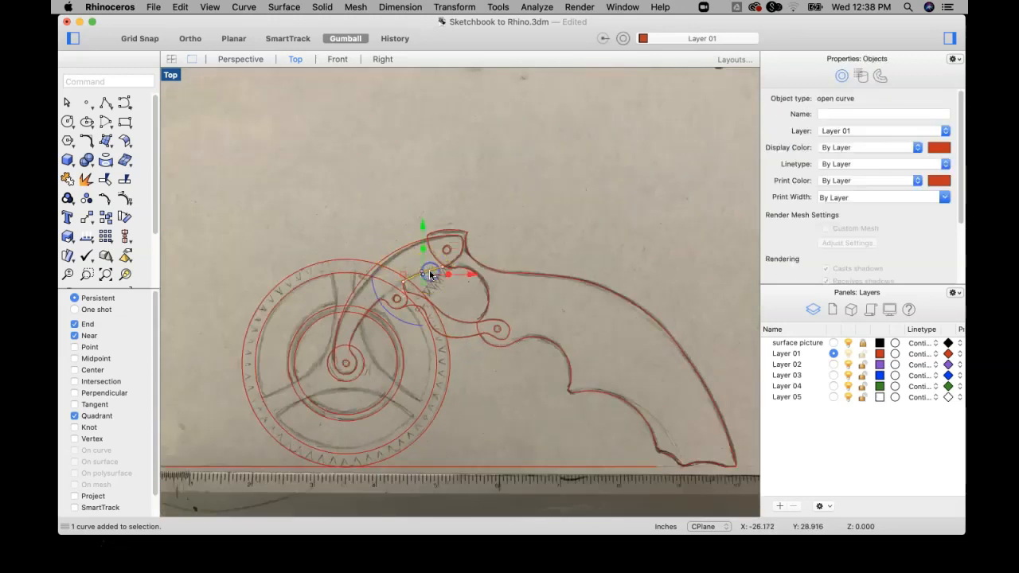
scroll(420, 273, up, 3)
click(77, 173)
click(470, 255)
click(473, 204)
right_drag(269, 345, 279, 170)
click(265, 281)
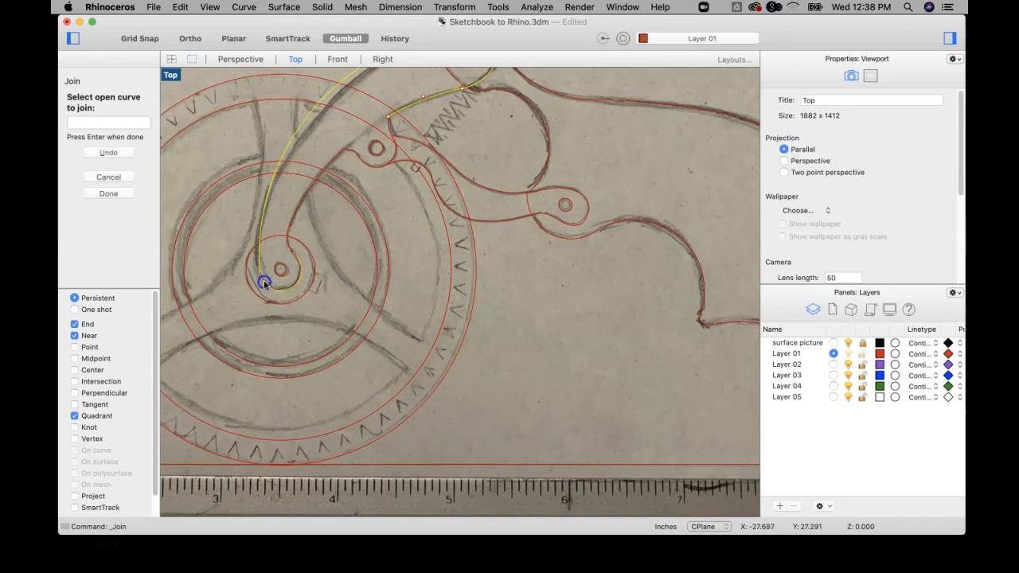
click(292, 251)
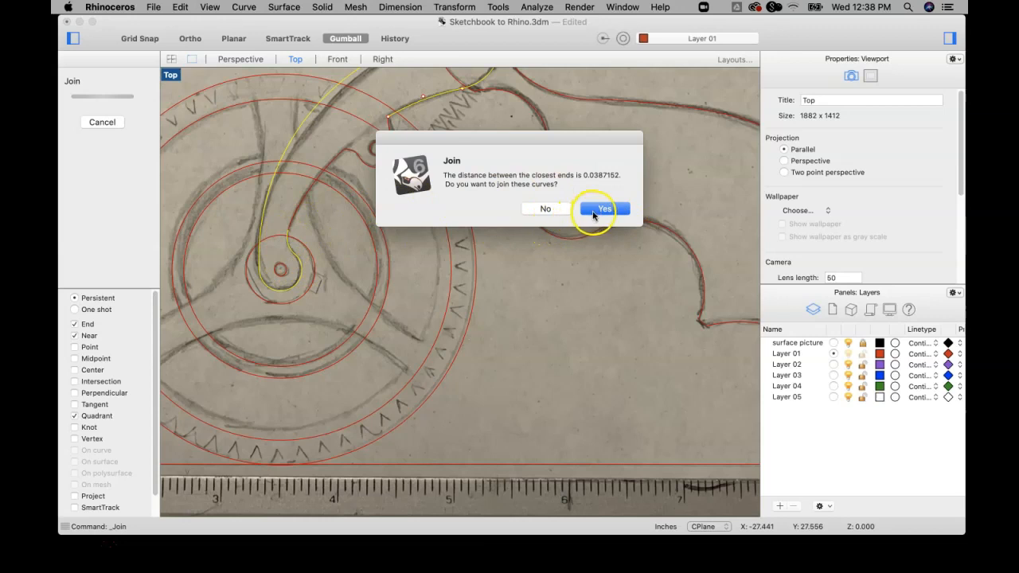
click(545, 209)
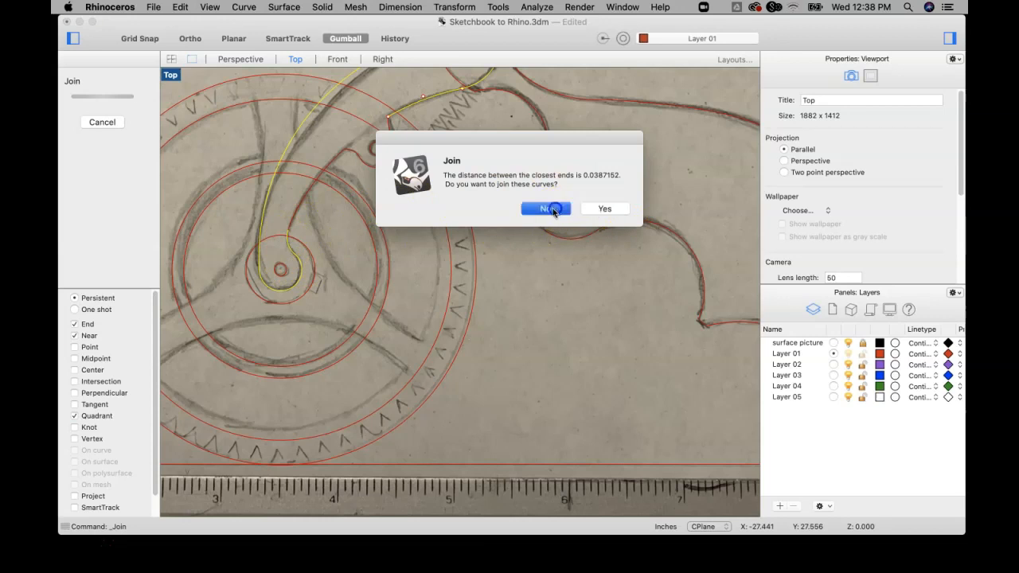
Step: Inspect the gap between the hub arc and the arm's inner edge, finish the join without that edge, and clear the selection
scroll(294, 246, up, 5)
scroll(310, 232, up, 5)
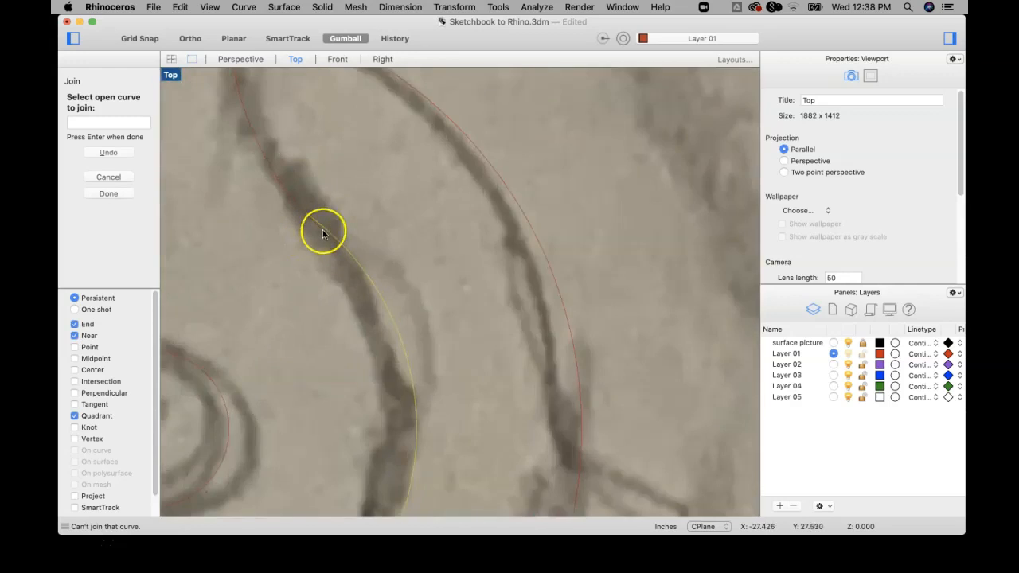
scroll(405, 246, down, 3)
scroll(403, 244, down, 3)
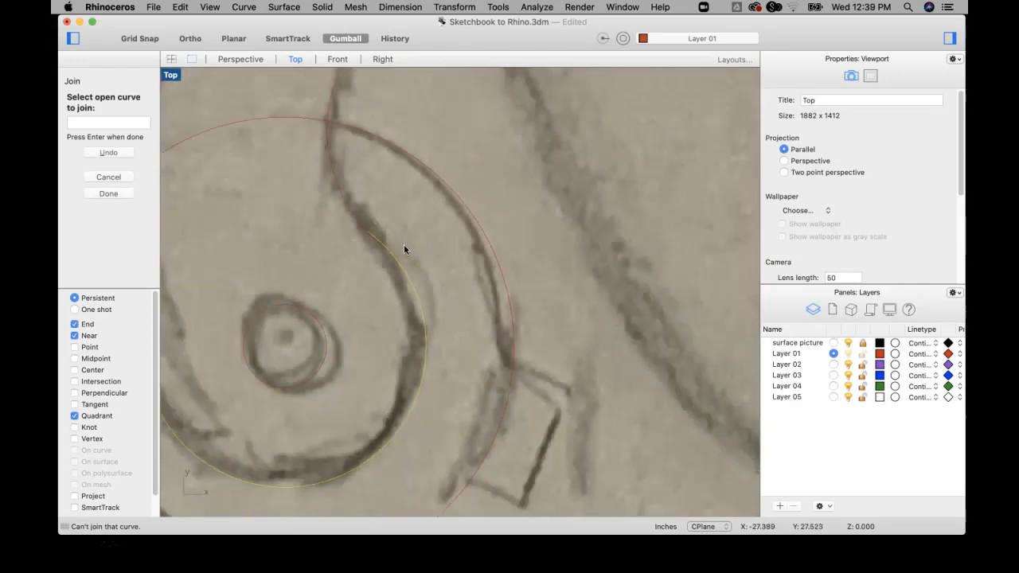
scroll(315, 286, down, 4)
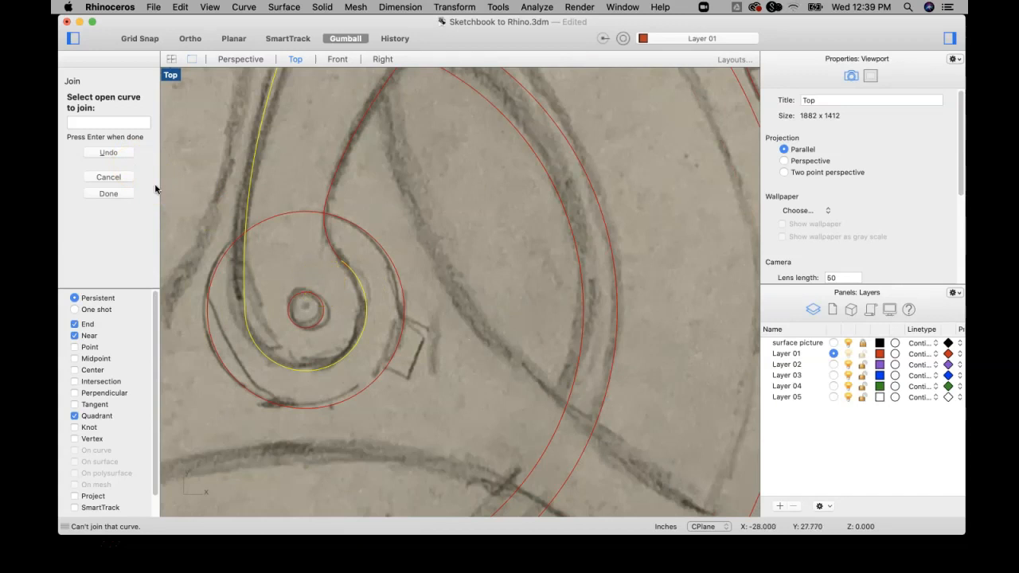
key(Return)
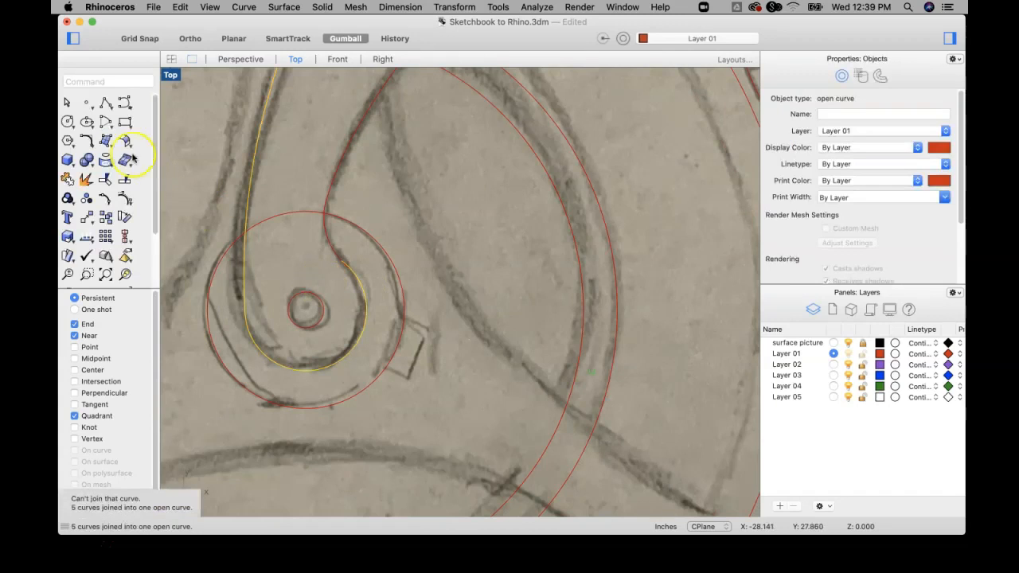
key(Escape)
Step: Trim away the overlapping curve ends where the hub arc meets the arm's inner edge, and clear the selection
scroll(353, 258, up, 5)
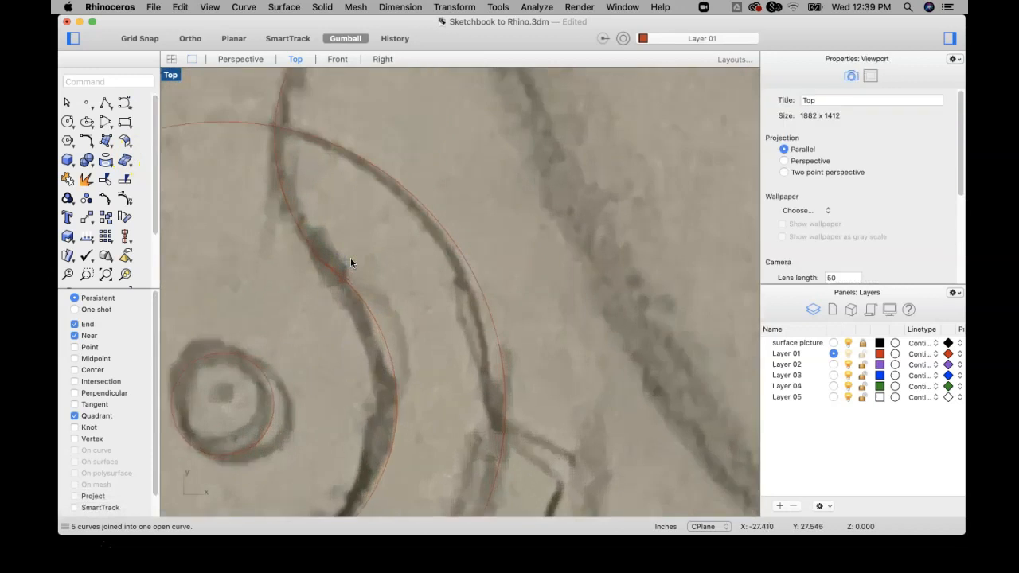
drag(275, 349, 271, 352)
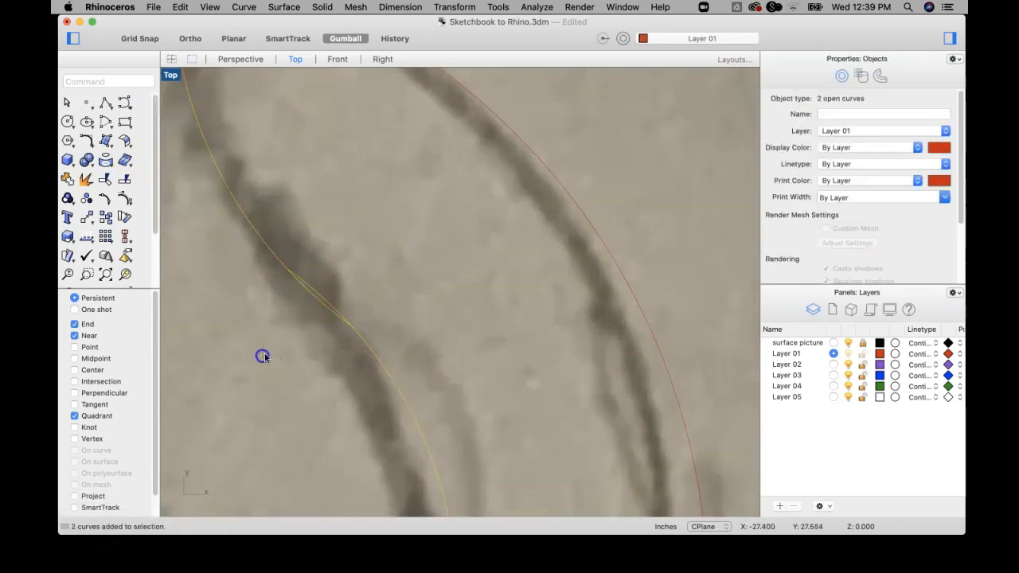
scroll(295, 335, down, 4)
scroll(311, 317, down, 2)
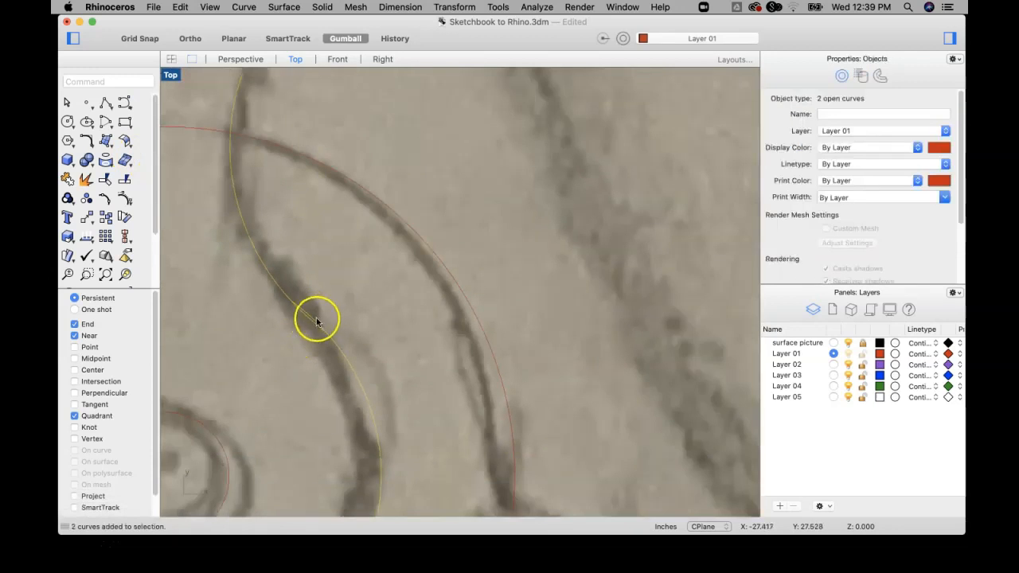
scroll(335, 342, down, 2)
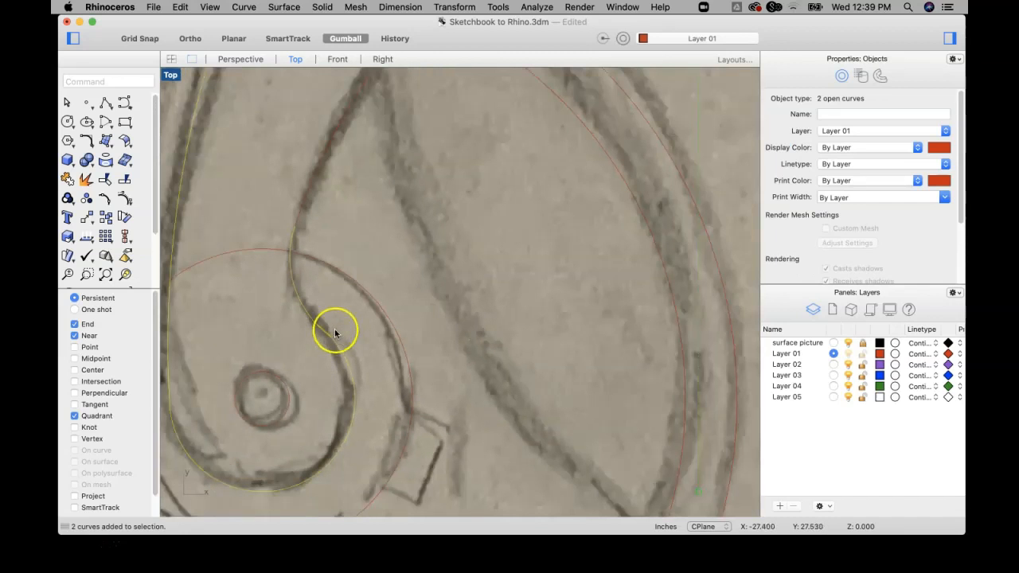
scroll(321, 330, up, 5)
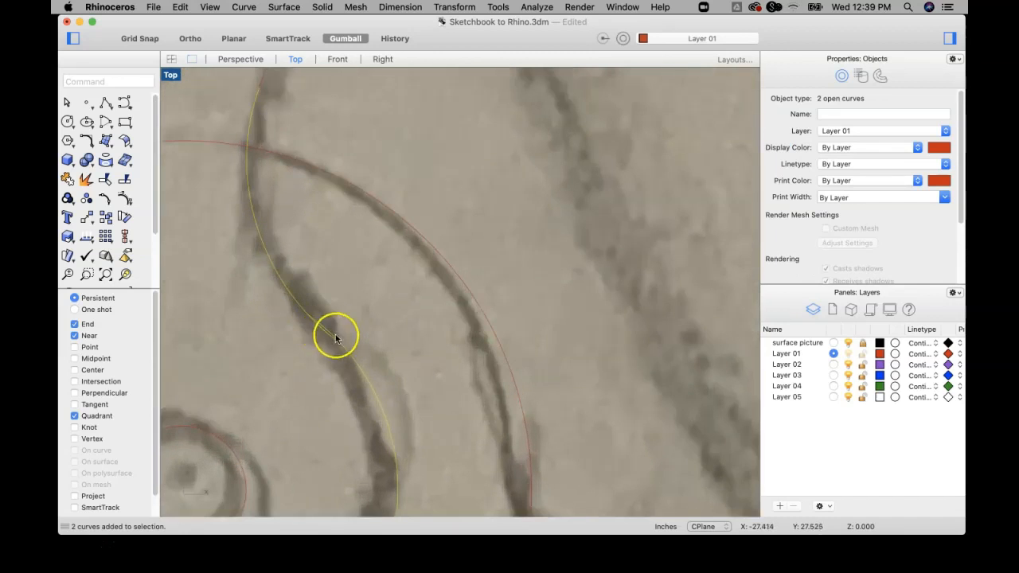
scroll(312, 316, down, 2)
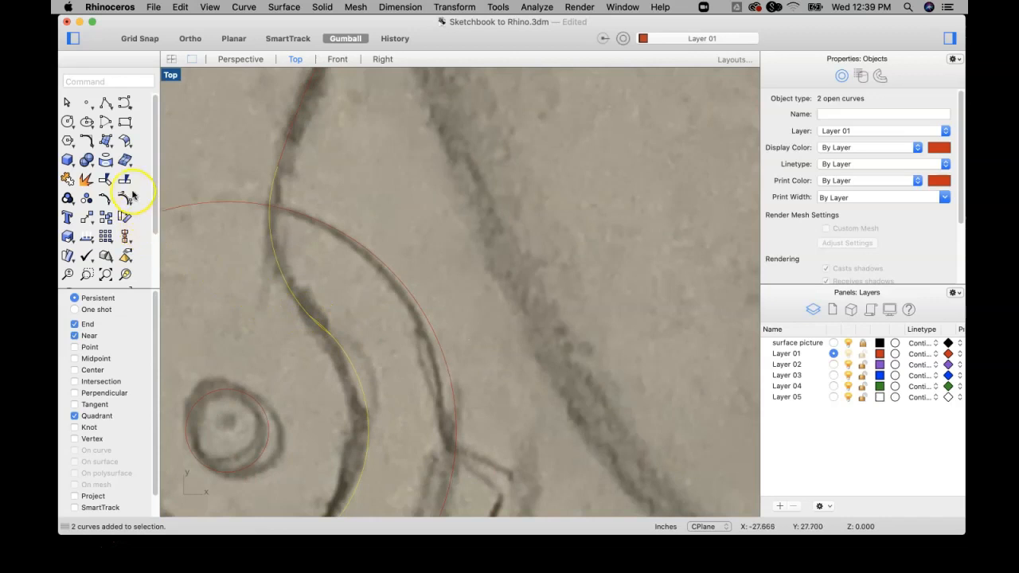
scroll(322, 320, down, 3)
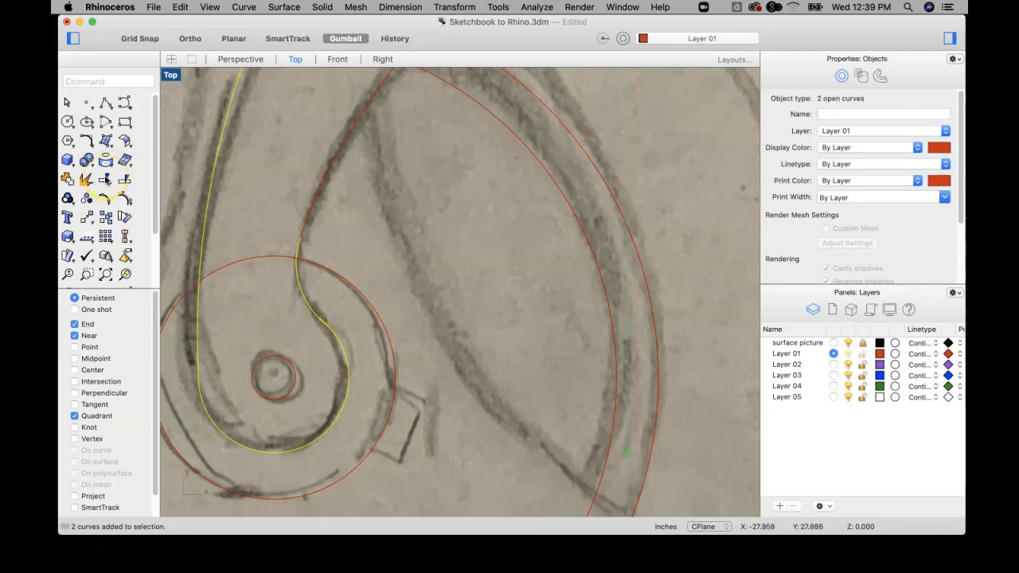
click(106, 182)
scroll(330, 302, up, 5)
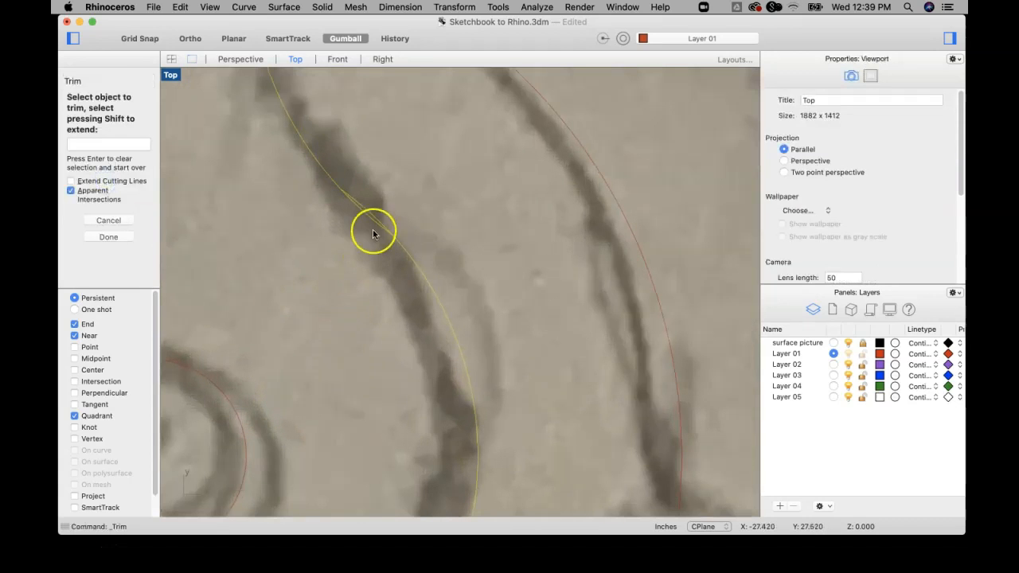
click(373, 213)
scroll(373, 211, down, 5)
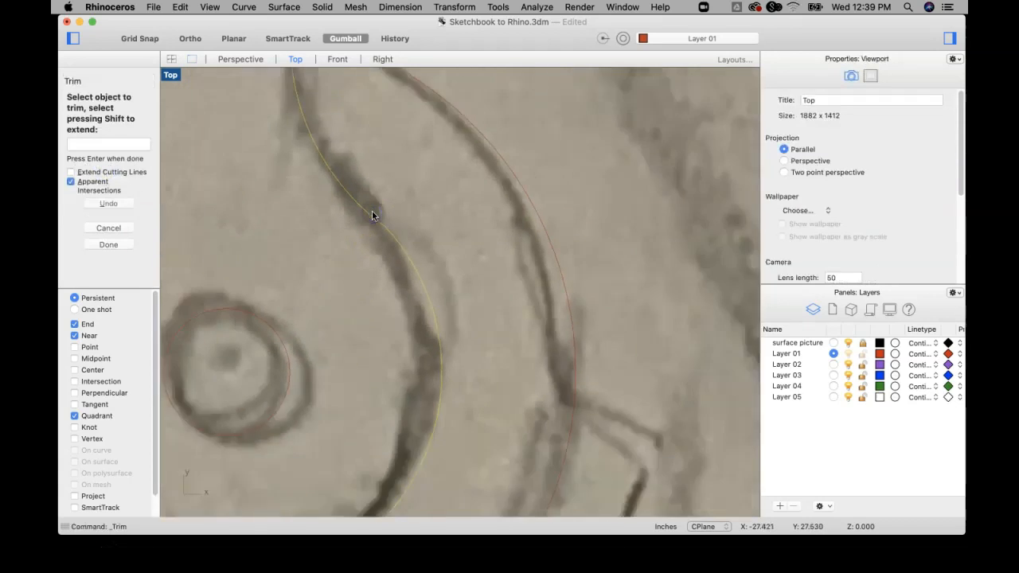
key(Return)
scroll(337, 246, down, 5)
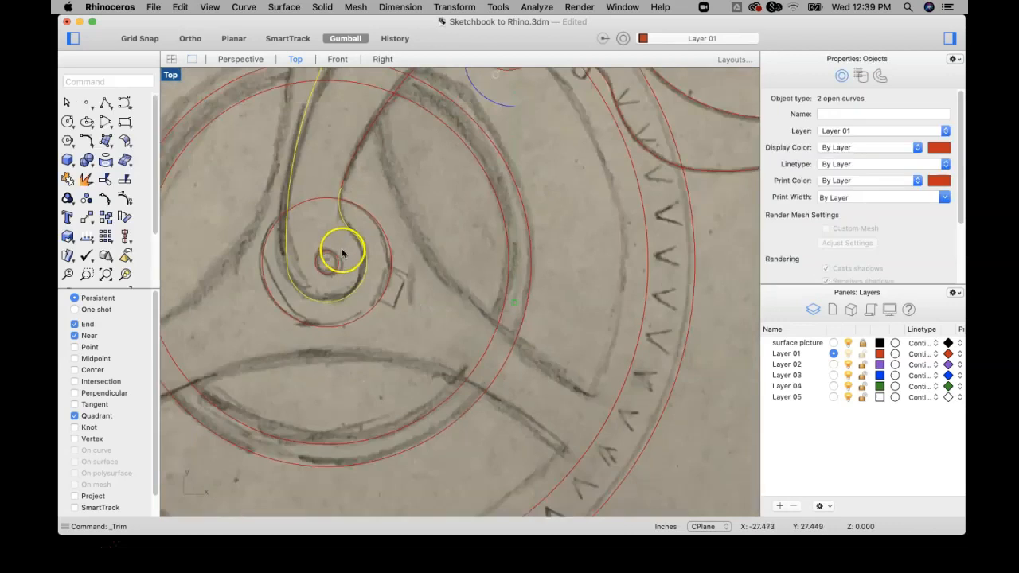
click(377, 225)
Step: Try to join the arm's hub arc outline with its inner edge, lower pivot curve and short corner curve
click(67, 180)
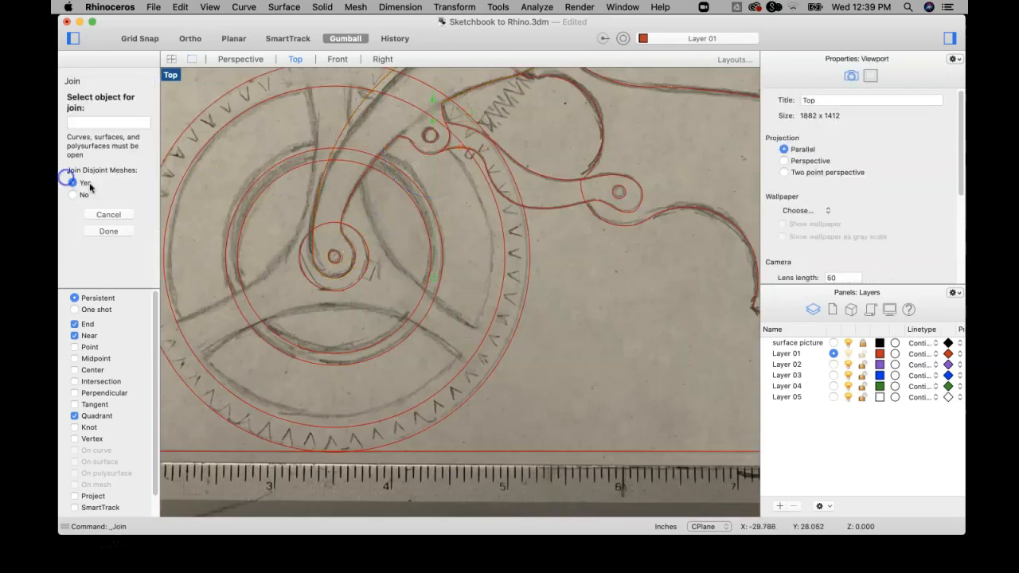
click(351, 270)
click(350, 241)
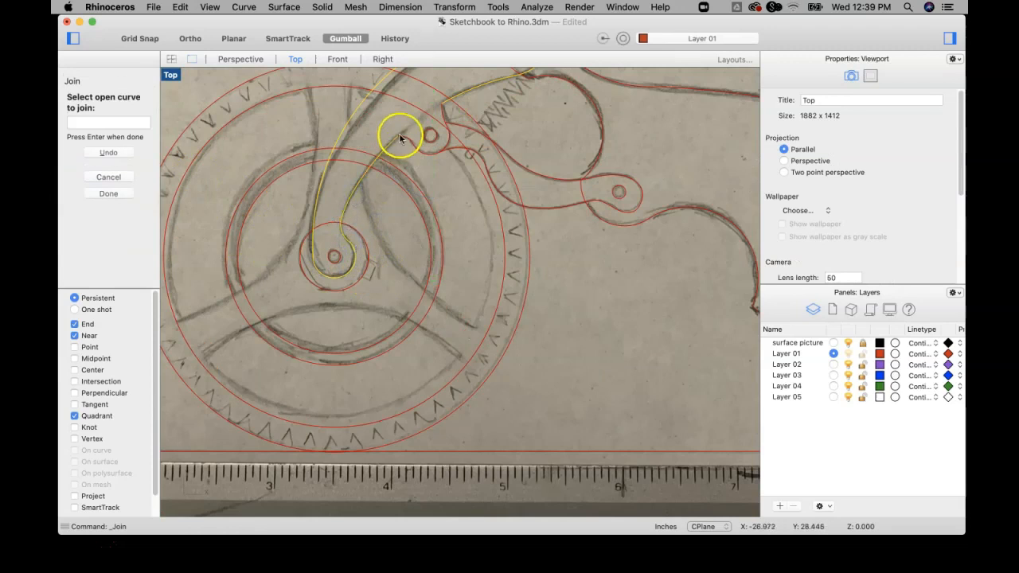
click(443, 114)
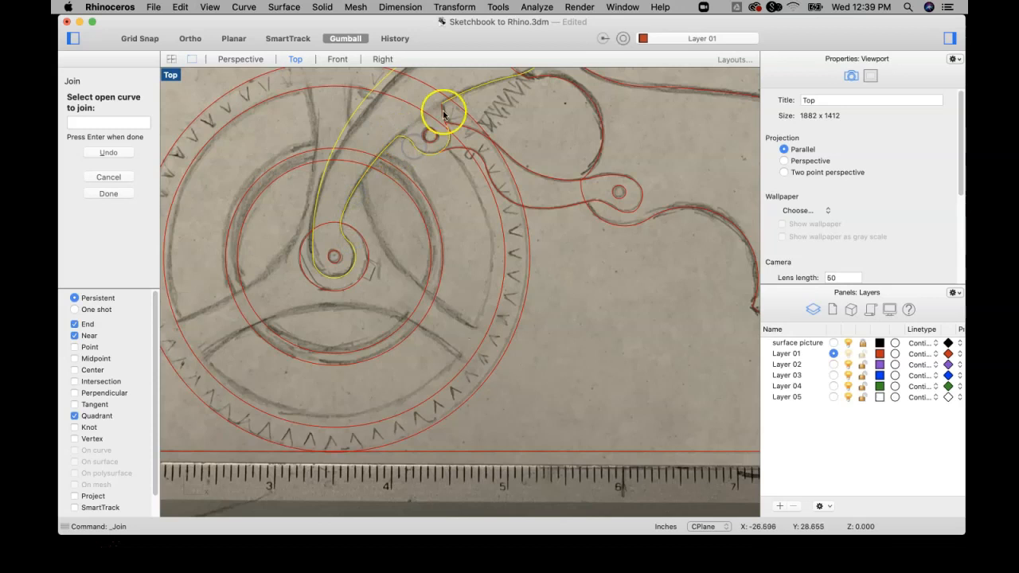
Step: Examine how the ends of the lower pivot arc and the short corner curve meet, and leave the join
scroll(443, 113, up, 3)
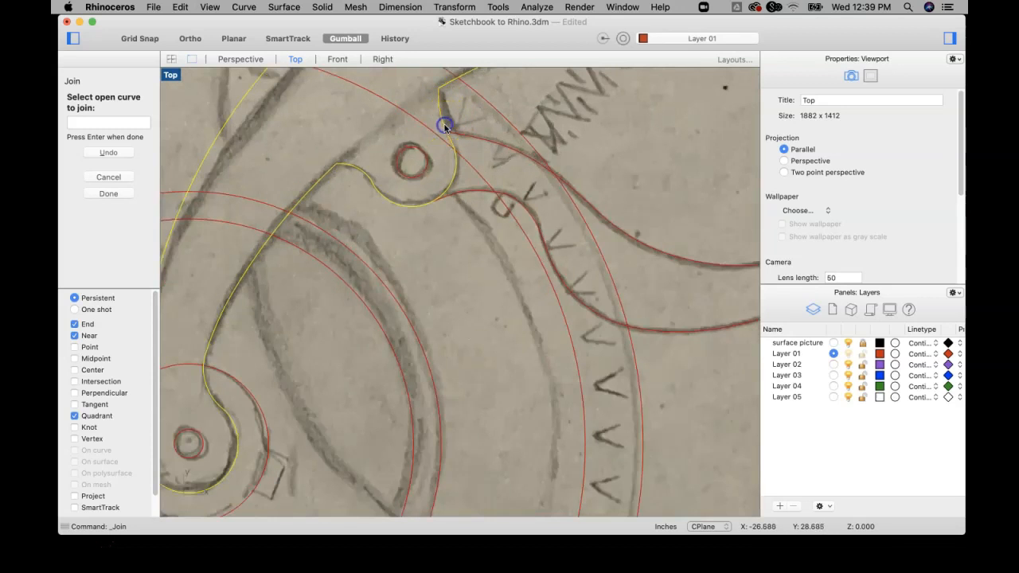
scroll(443, 126, down, 5)
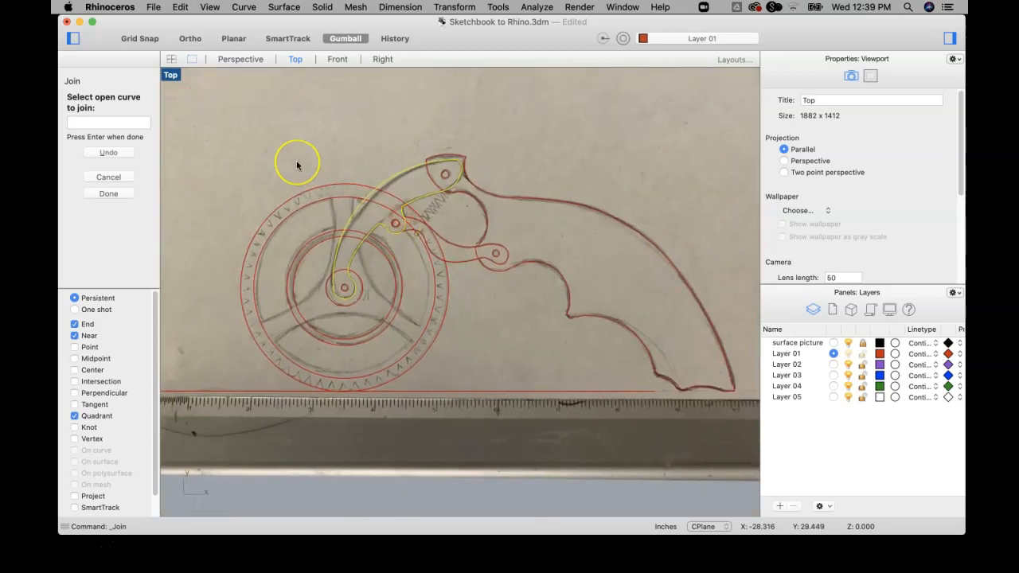
scroll(387, 210, up, 5)
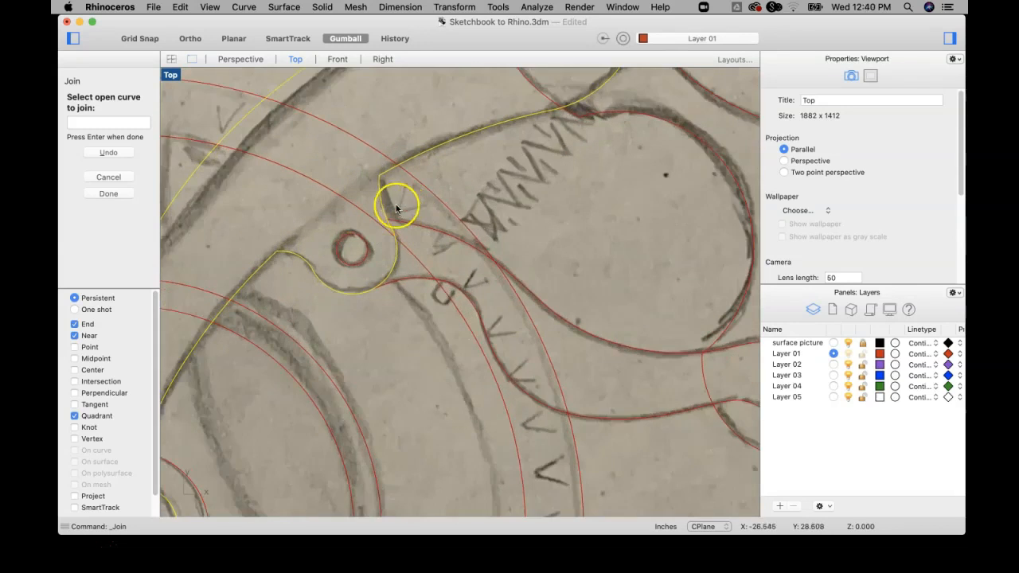
scroll(384, 194, up, 2)
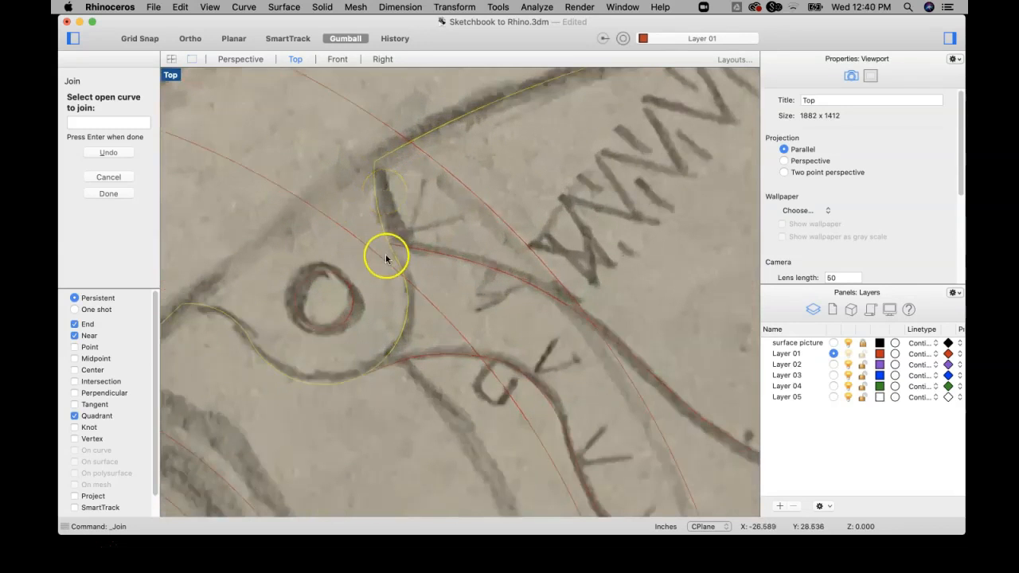
scroll(386, 259, up, 4)
scroll(408, 265, up, 2)
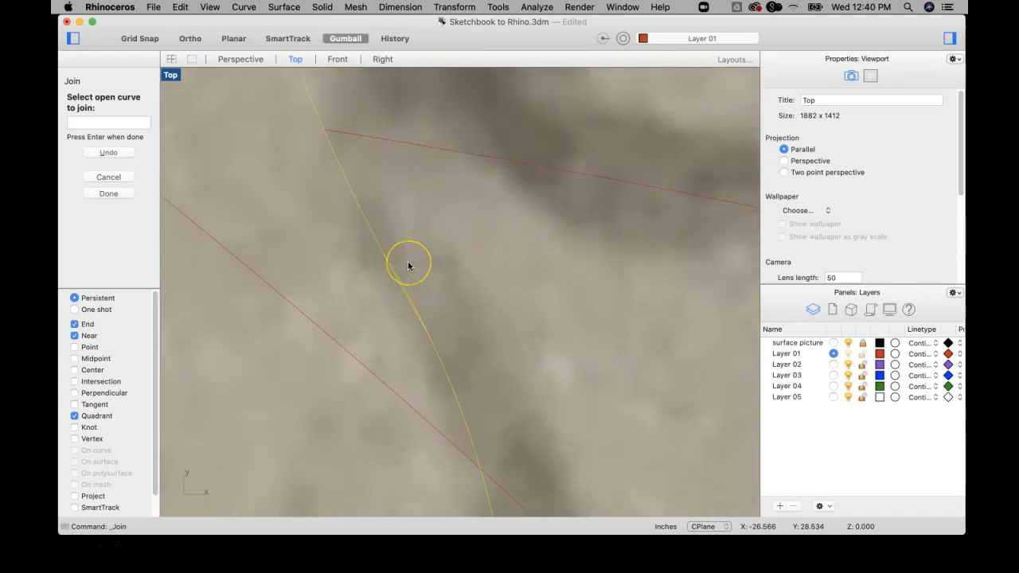
scroll(402, 269, up, 2)
scroll(403, 268, down, 4)
scroll(408, 273, down, 3)
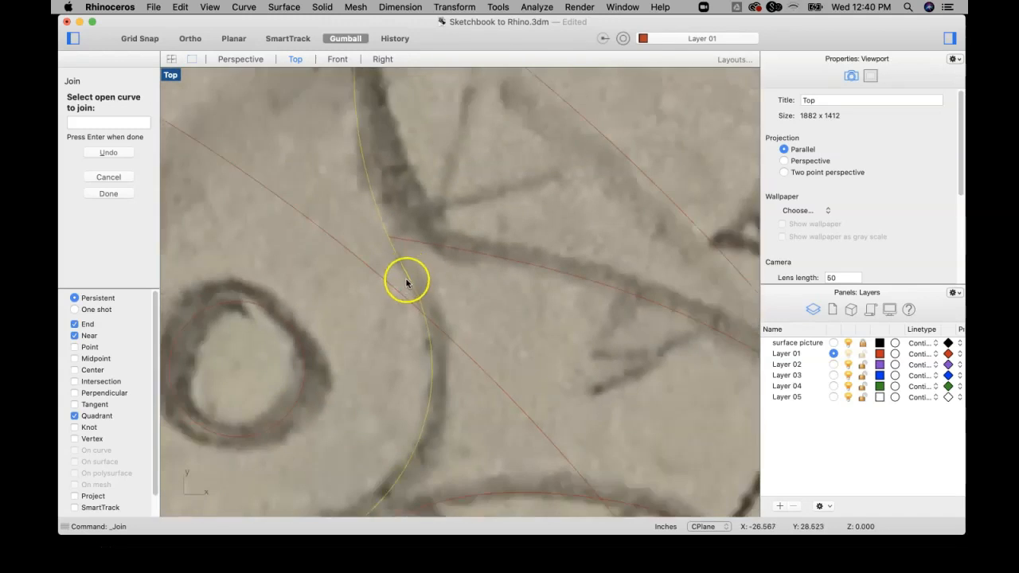
scroll(404, 268, up, 3)
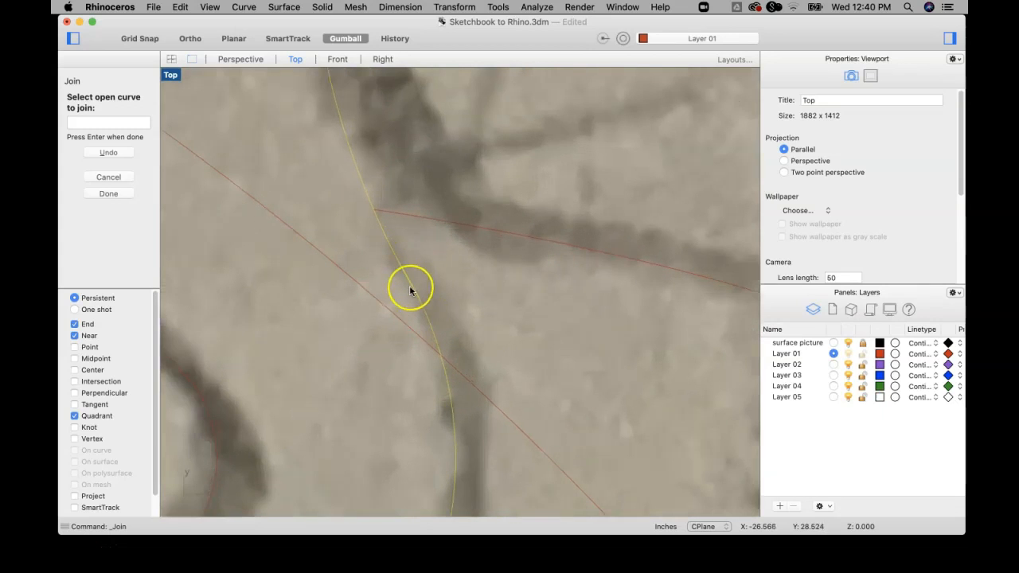
scroll(412, 285, down, 5)
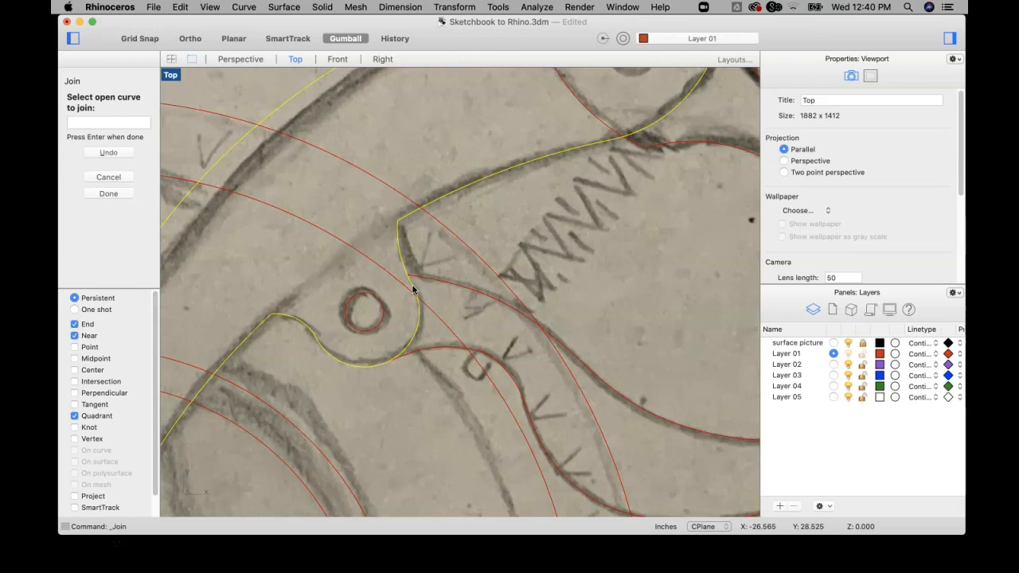
key(Return)
Step: Try to join the lower pivot arc to the short corner curve, declining to bridge the distance between their ends
scroll(412, 290, up, 5)
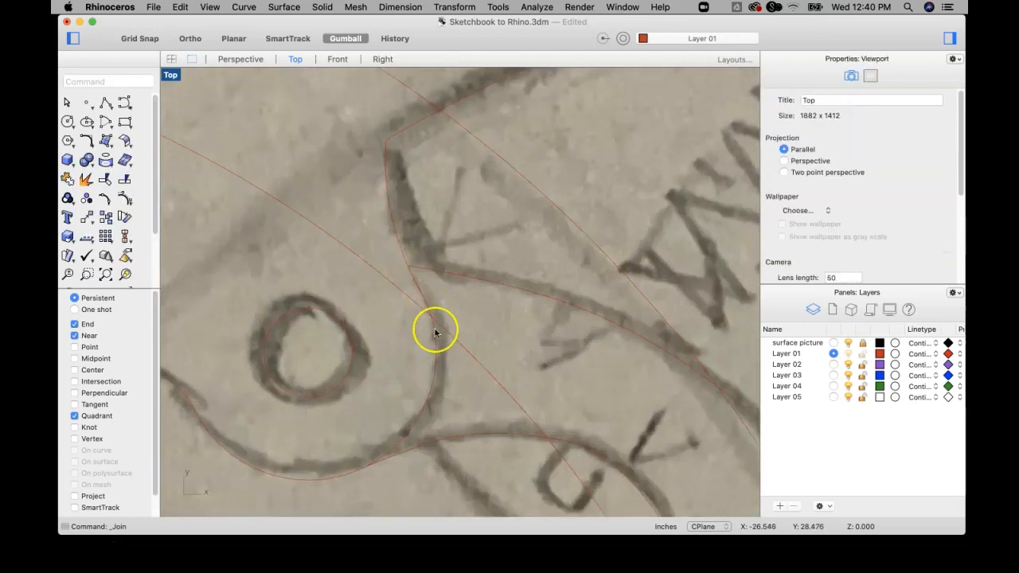
click(425, 301)
scroll(426, 299, up, 5)
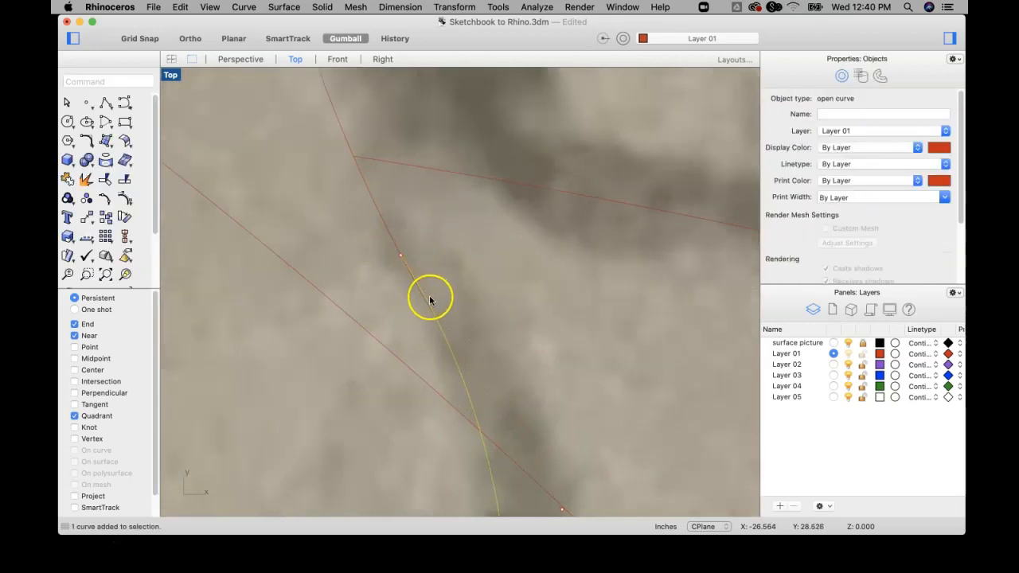
click(67, 183)
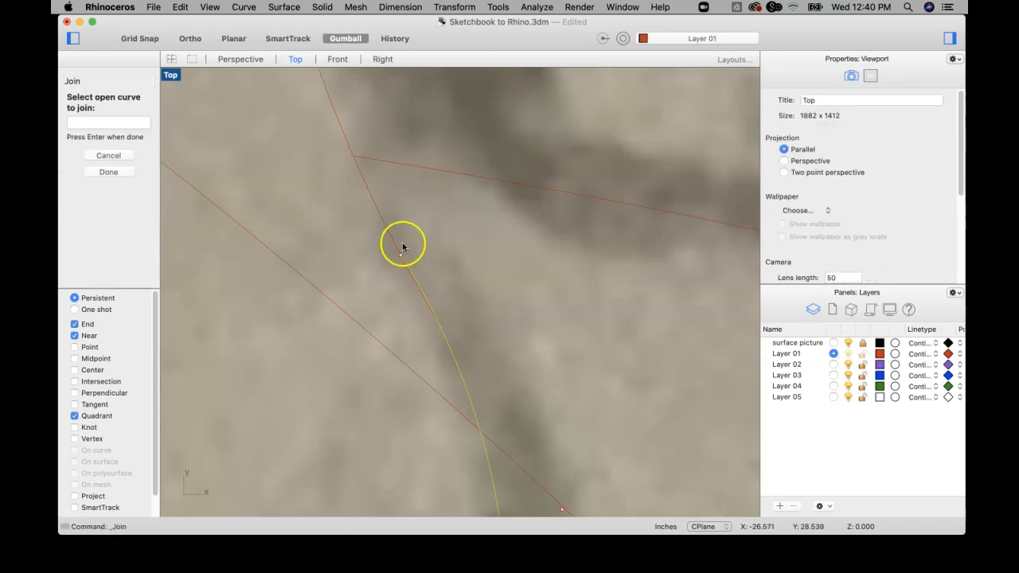
click(397, 243)
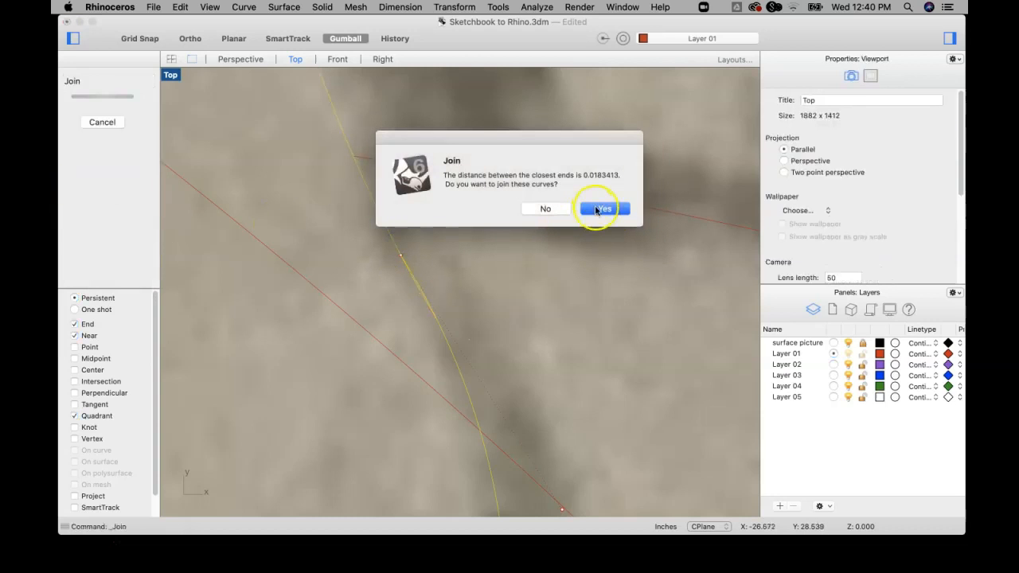
click(544, 212)
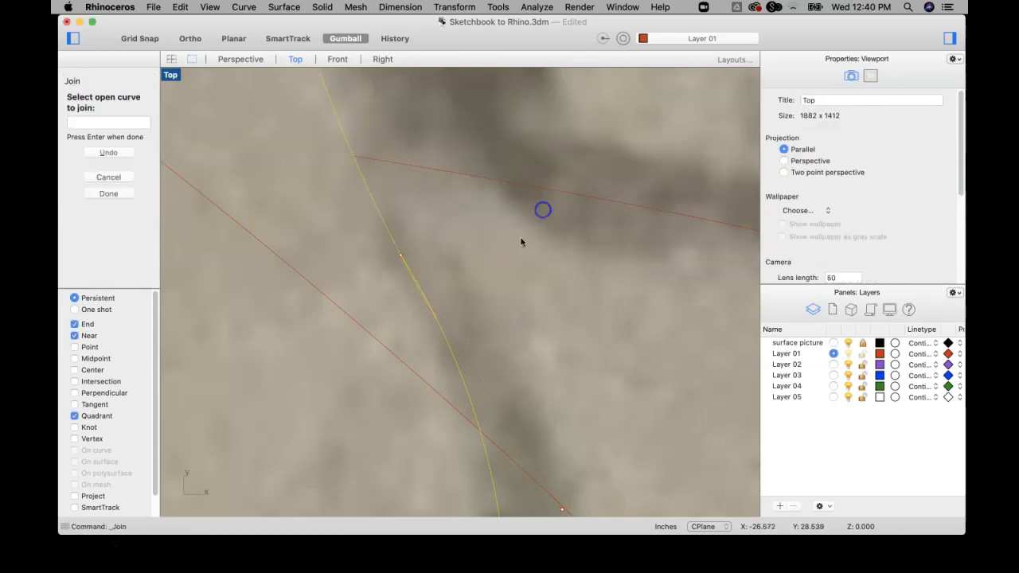
right_click(467, 288)
click(469, 251)
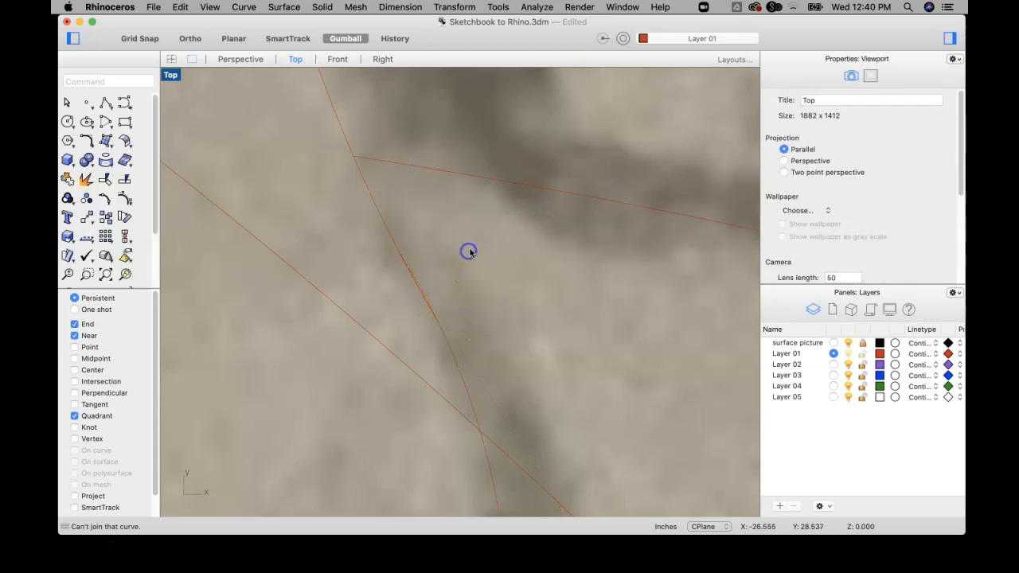
Step: Trim the overlapping ends of the lower pivot arc and the short corner curve against each other, and deselect them
drag(399, 326, 398, 324)
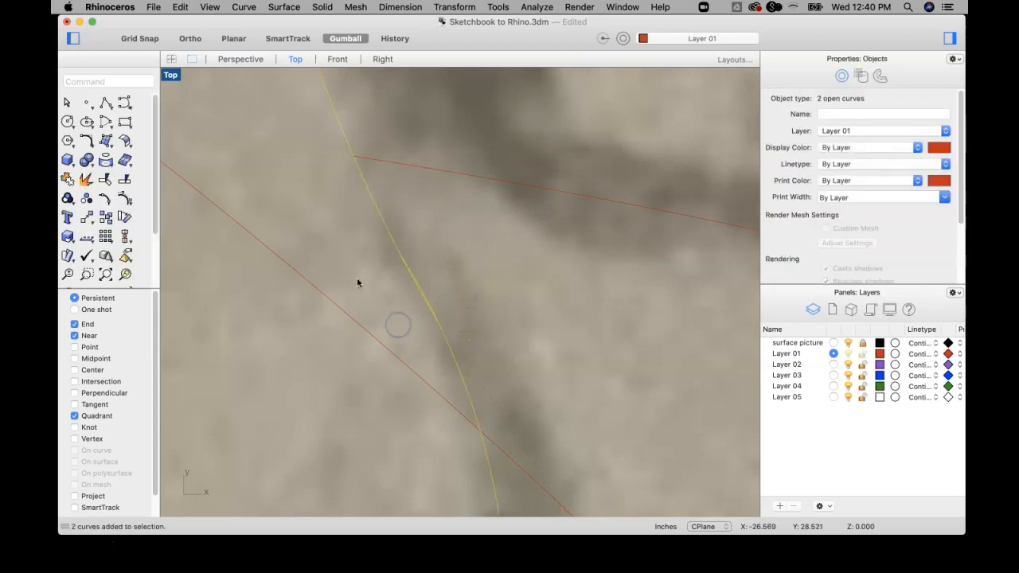
click(104, 180)
scroll(414, 290, up, 4)
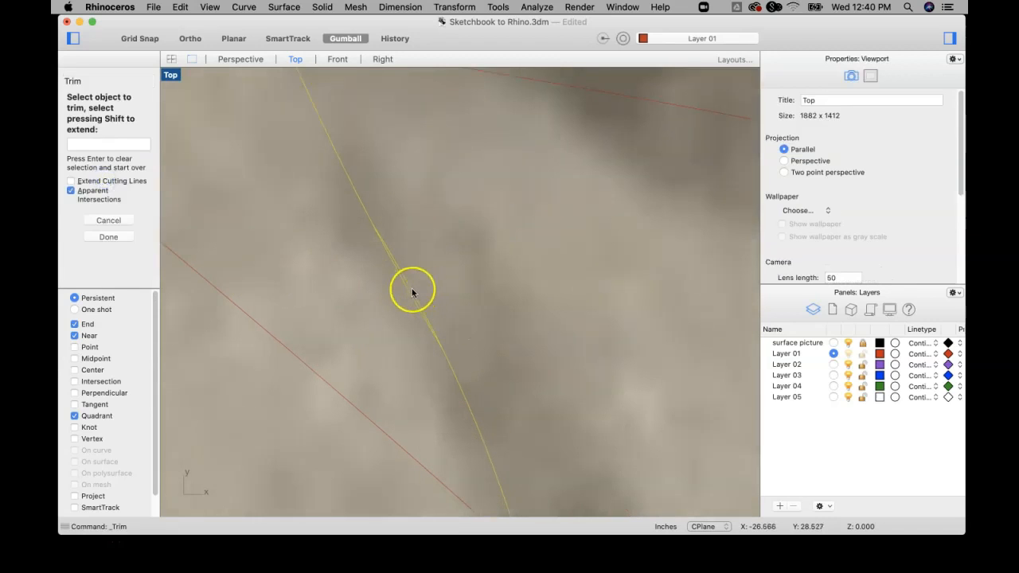
scroll(413, 291, down, 5)
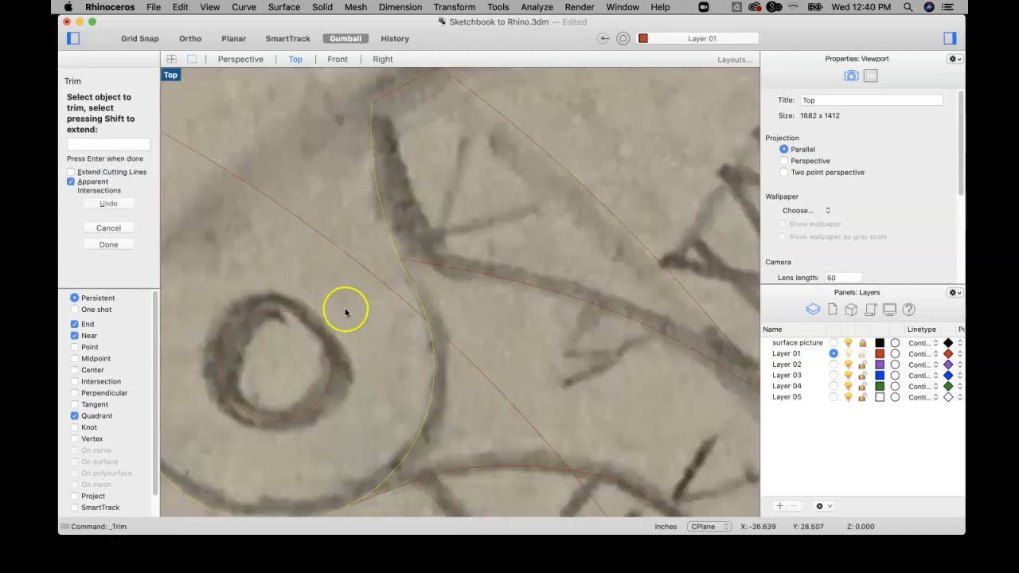
key(Escape)
scroll(434, 312, down, 4)
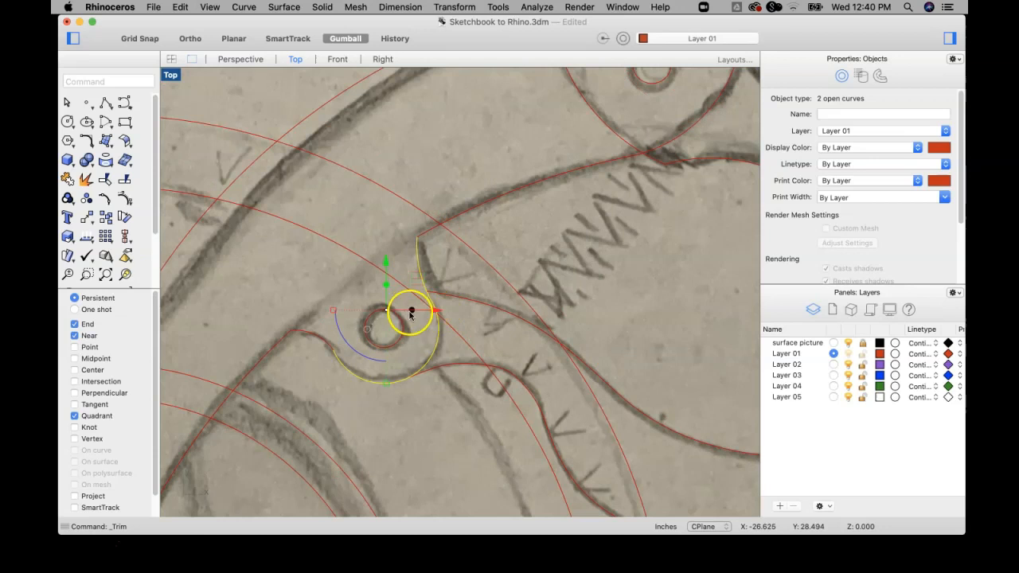
click(475, 313)
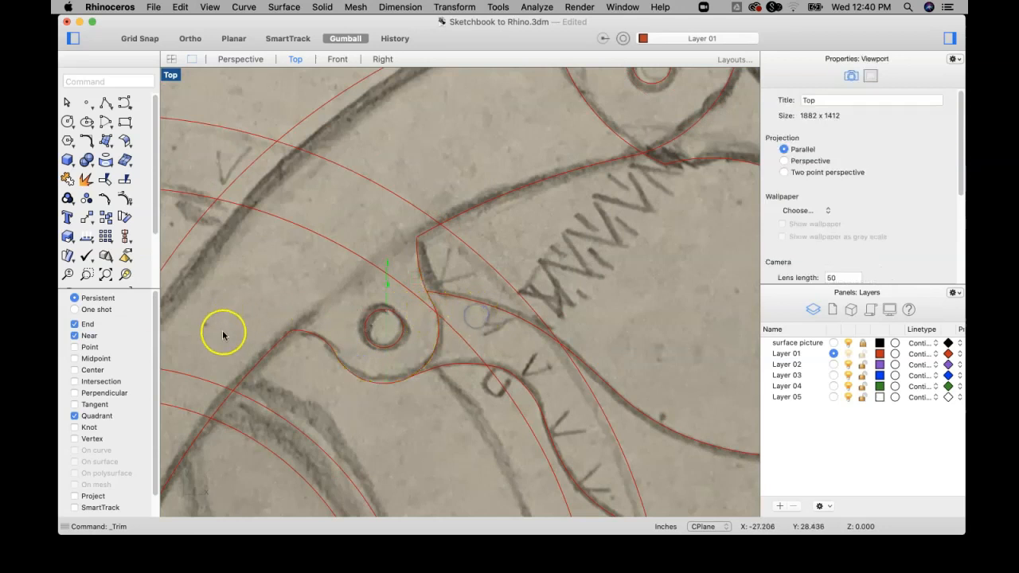
Step: Join the arm's inner edge, lower pivot arc, hub arc, outer edge, upper edge and short corner curve into one closed outline
click(66, 180)
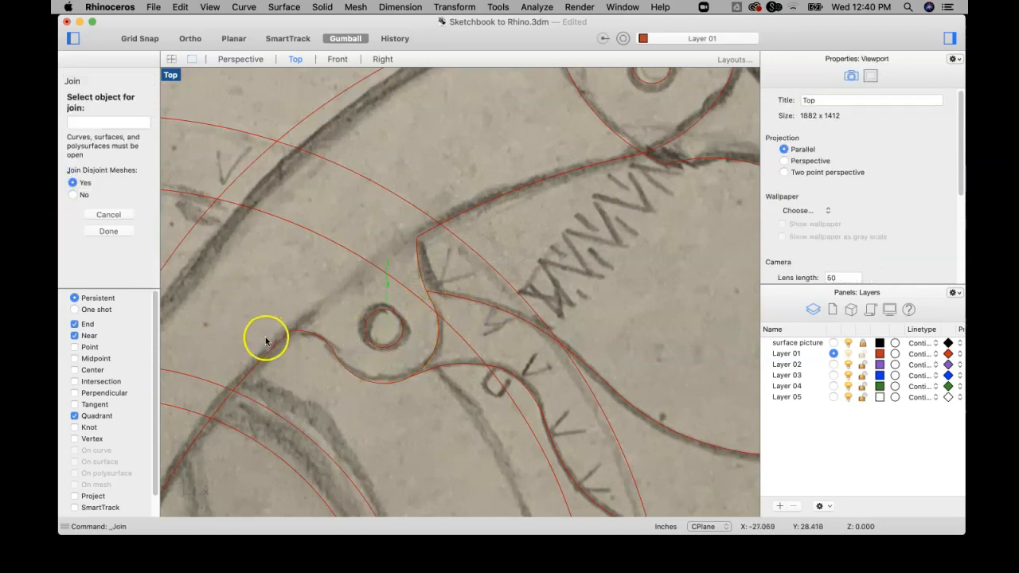
click(278, 340)
click(337, 358)
scroll(392, 358, down, 3)
scroll(392, 357, down, 4)
right_drag(323, 414, 316, 314)
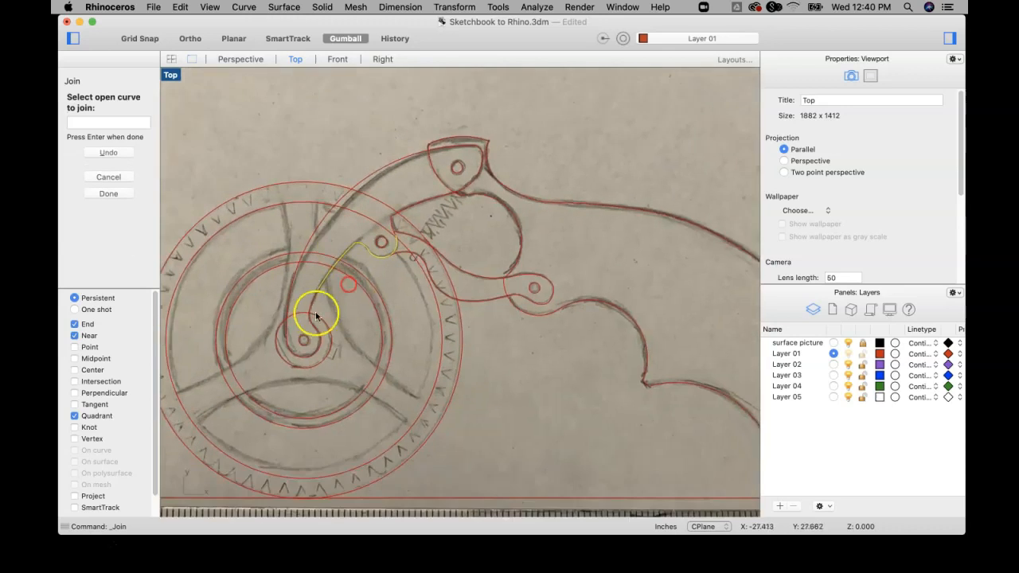
scroll(316, 313, up, 7)
click(319, 273)
click(301, 307)
scroll(326, 361, down, 3)
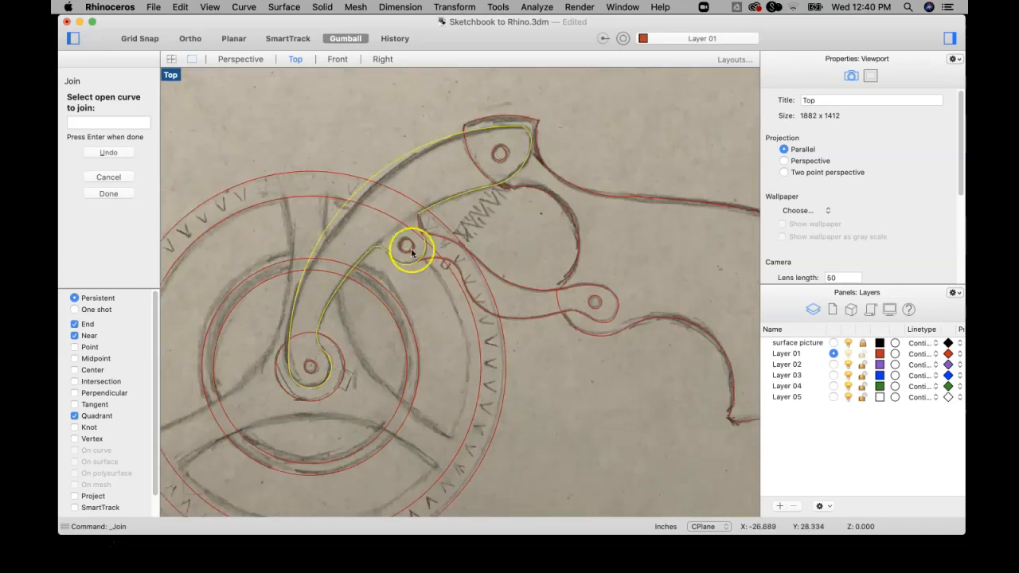
scroll(421, 236, up, 5)
scroll(421, 235, up, 2)
click(424, 242)
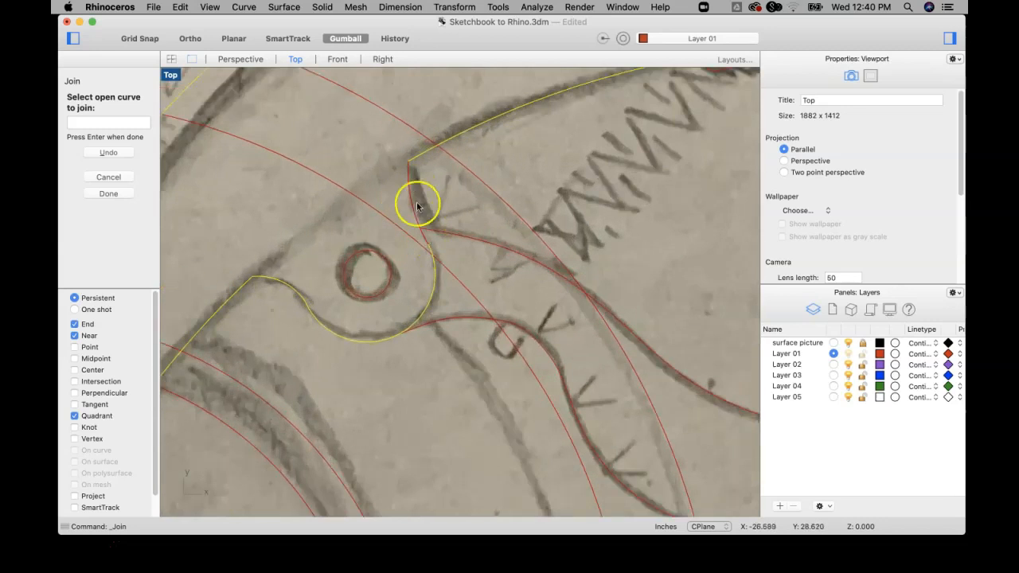
scroll(418, 199, down, 4)
scroll(432, 206, up, 3)
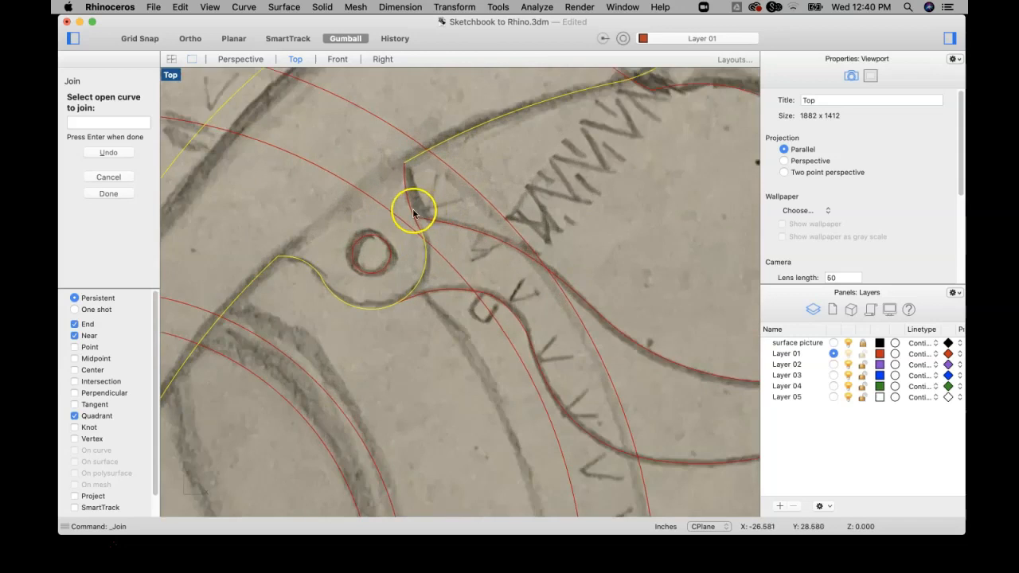
click(405, 175)
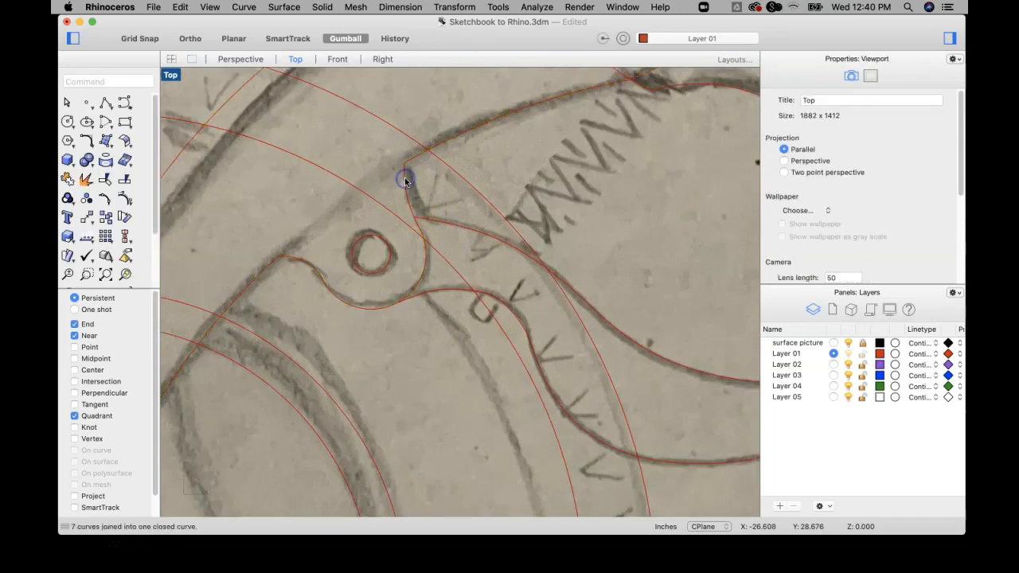
Step: Select the joined arm outline to check that it is a single closed curve, and deselect it
scroll(405, 180, down, 3)
scroll(405, 181, down, 3)
click(429, 166)
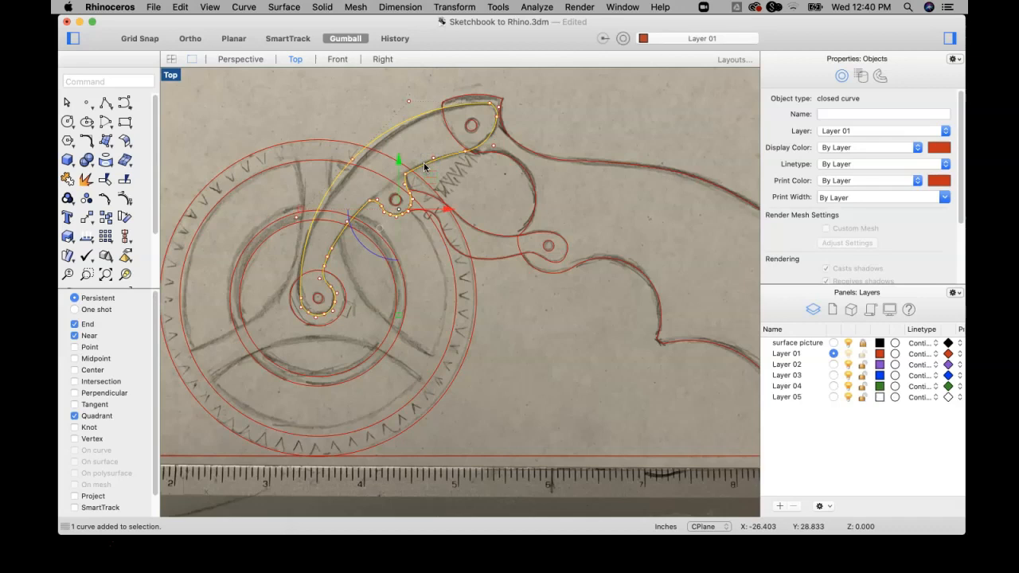
scroll(421, 183, down, 3)
right_drag(454, 193, 437, 252)
scroll(446, 262, up, 3)
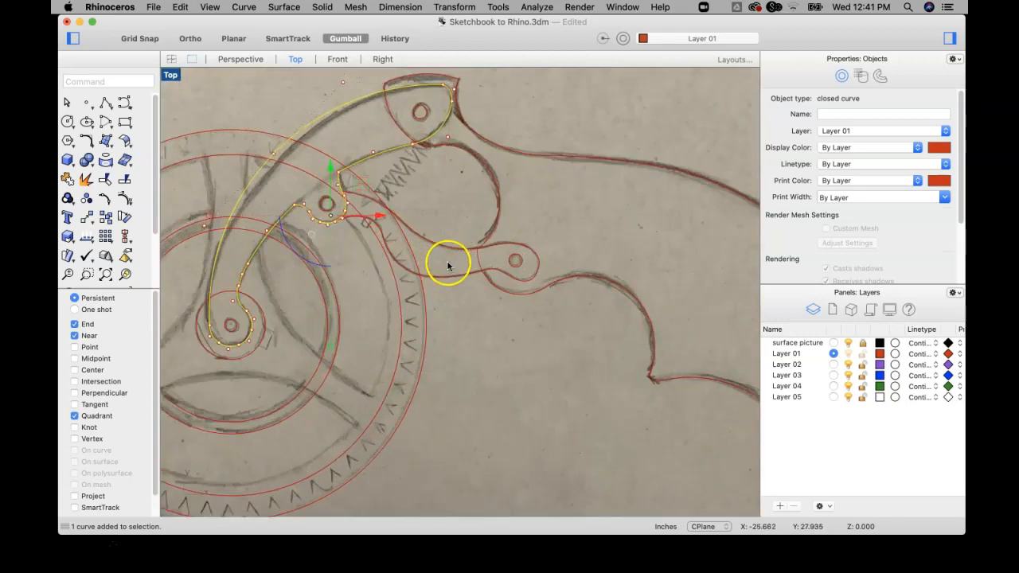
scroll(469, 186, down, 2)
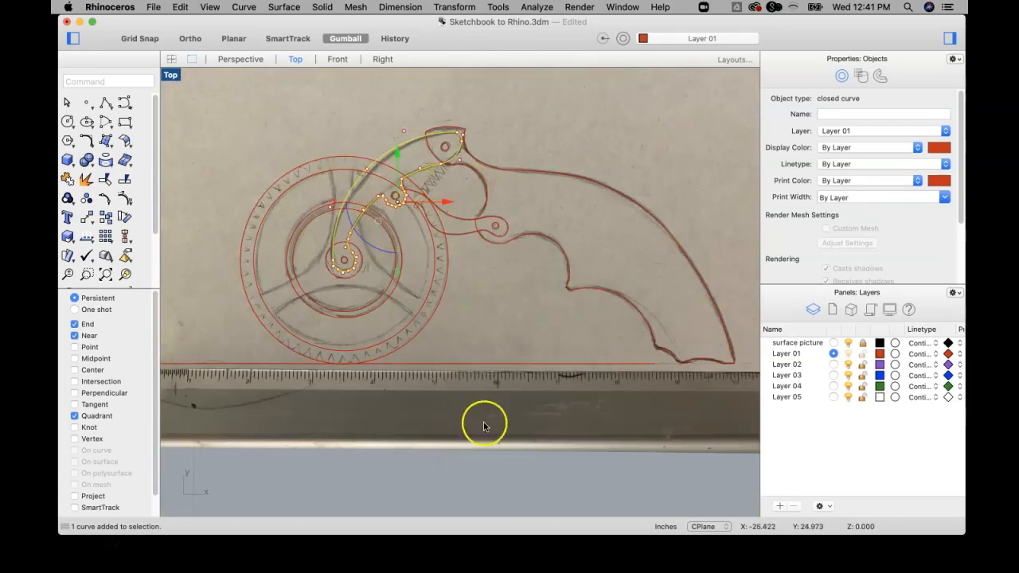
click(521, 466)
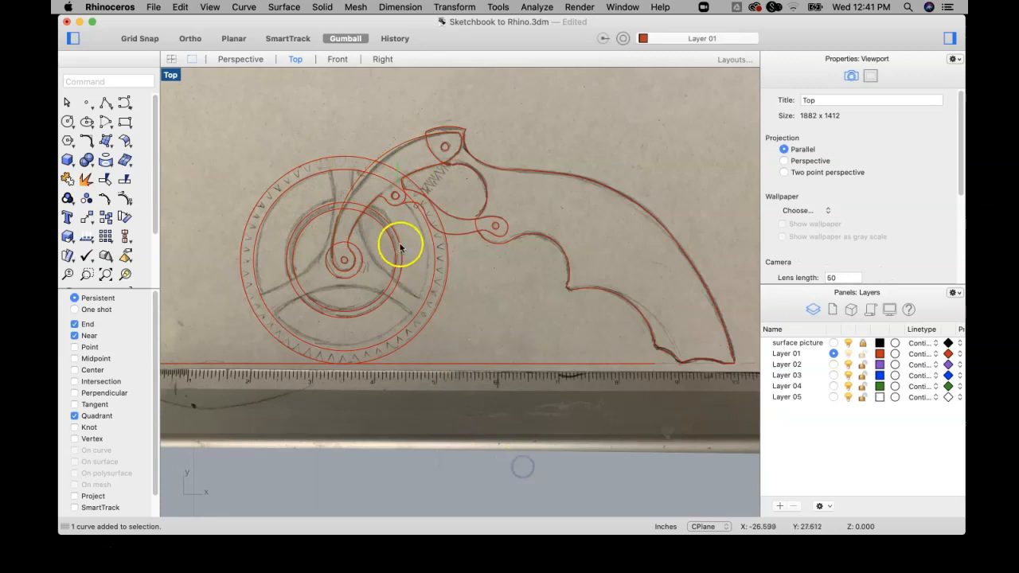
Step: Select the arm outline and its pivot holes one by one to check whether they are separate curves, and deselect them
click(353, 189)
scroll(344, 260, up, 3)
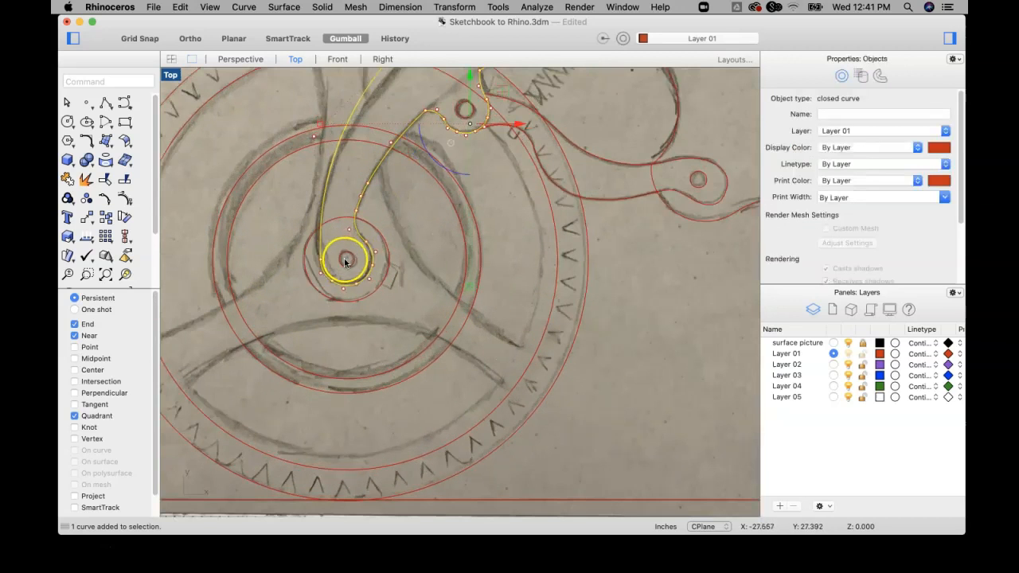
click(347, 256)
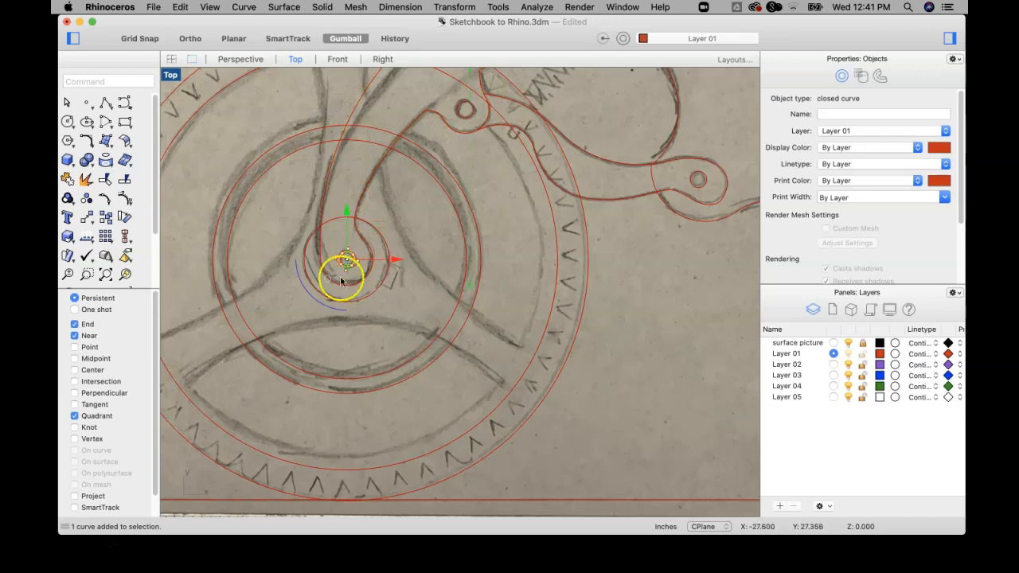
scroll(364, 218, down, 3)
click(420, 162)
click(482, 96)
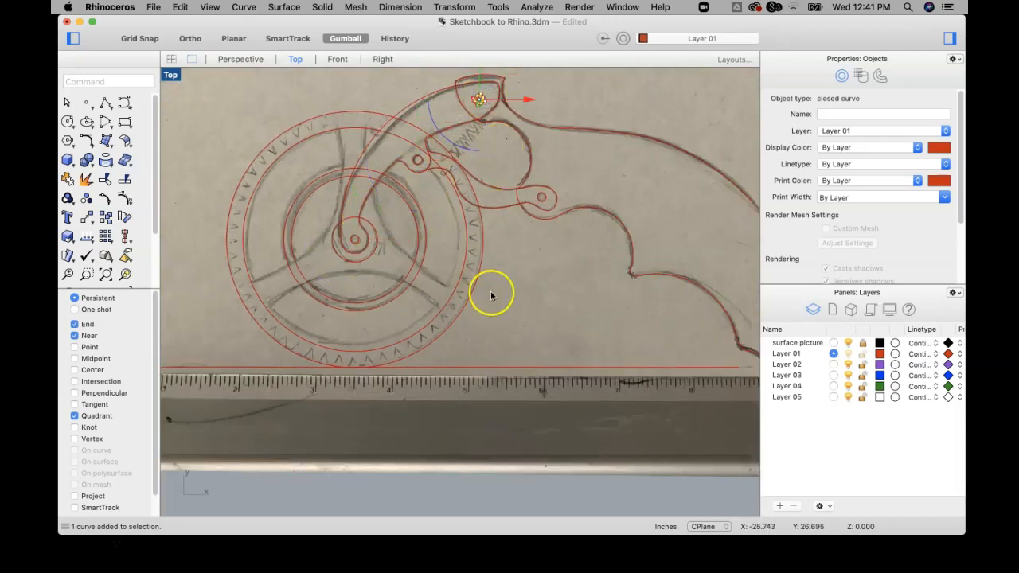
scroll(491, 291, down, 3)
click(487, 418)
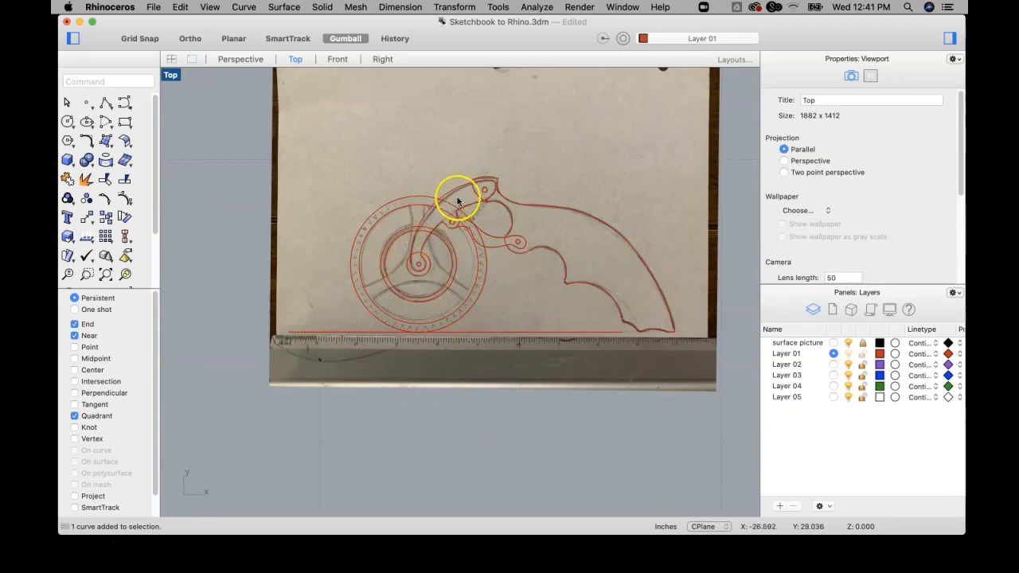
scroll(452, 219, up, 3)
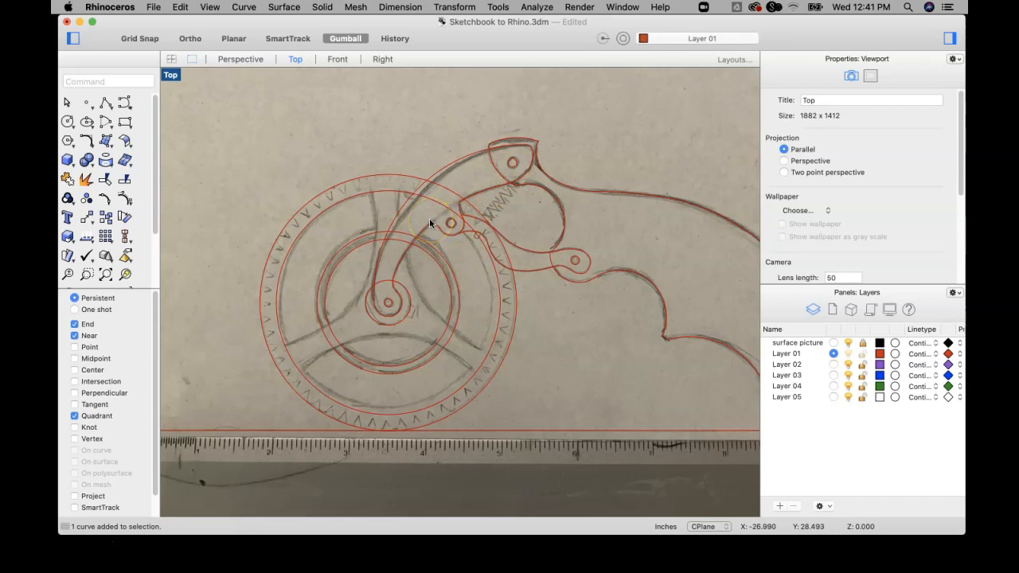
click(68, 200)
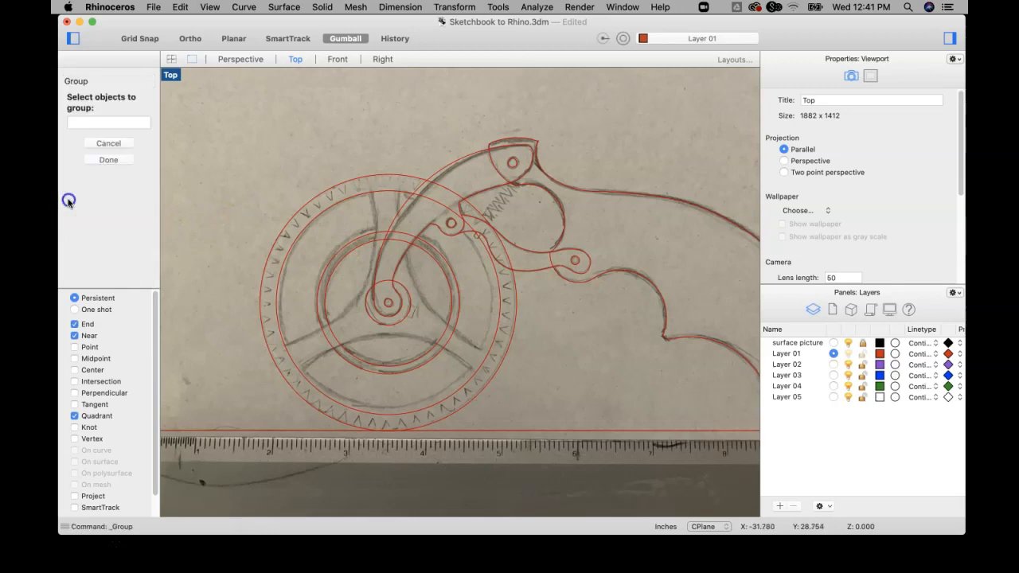
click(109, 163)
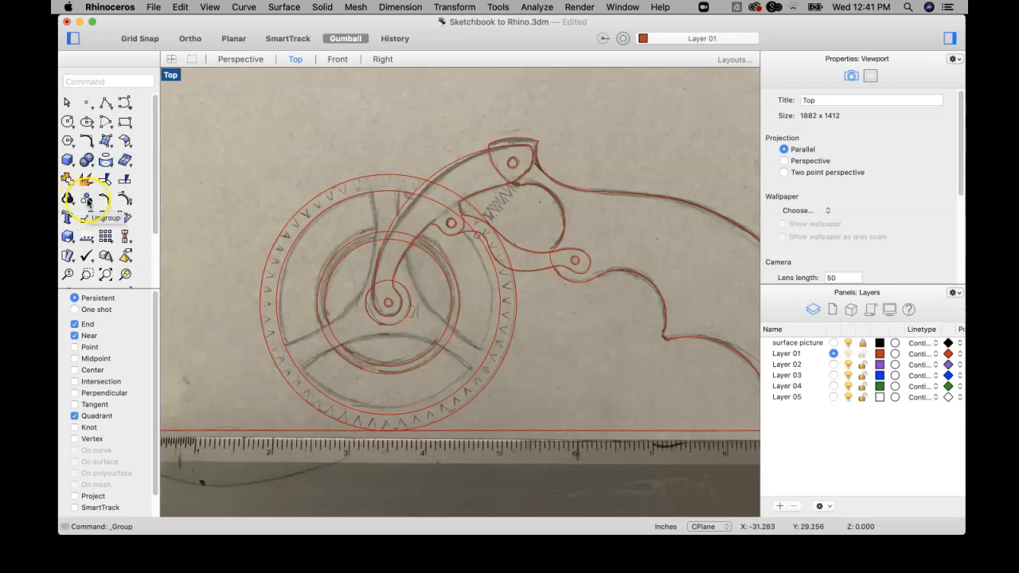
click(66, 200)
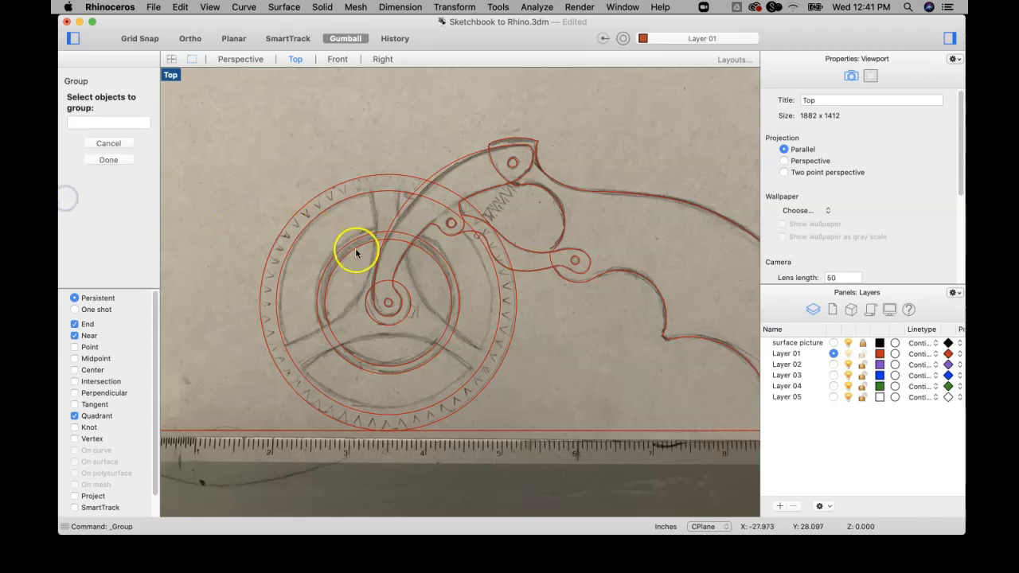
key(Escape)
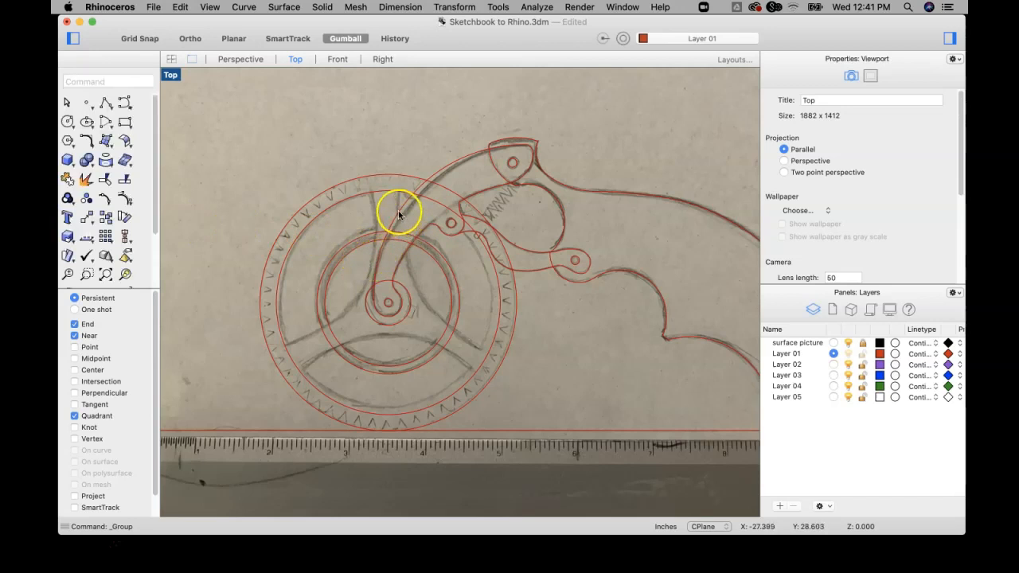
Step: Move the arm outline away from its pivot holes as a test, undo the move and deselect the outline
drag(398, 215, 334, 164)
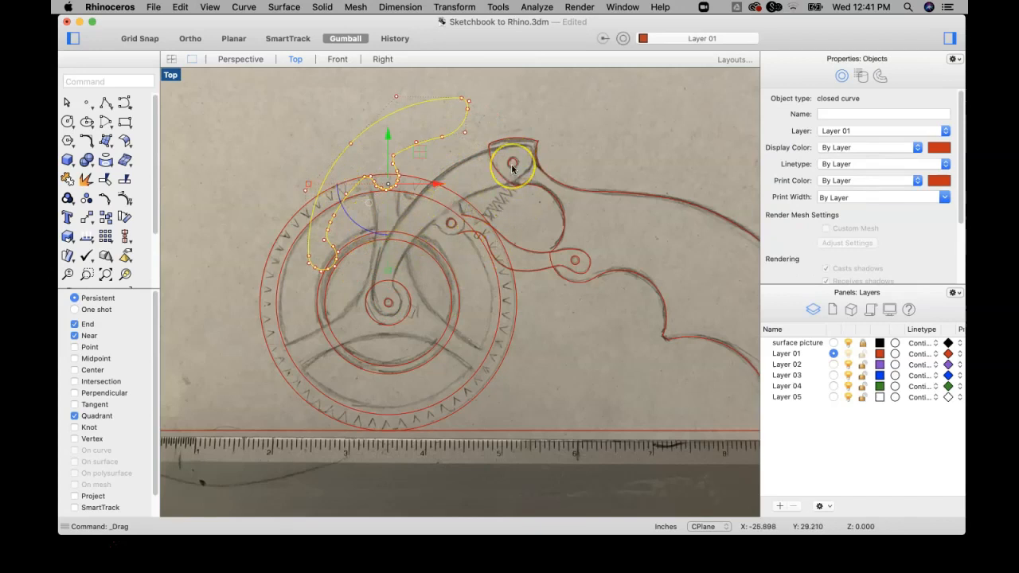
key(super+z)
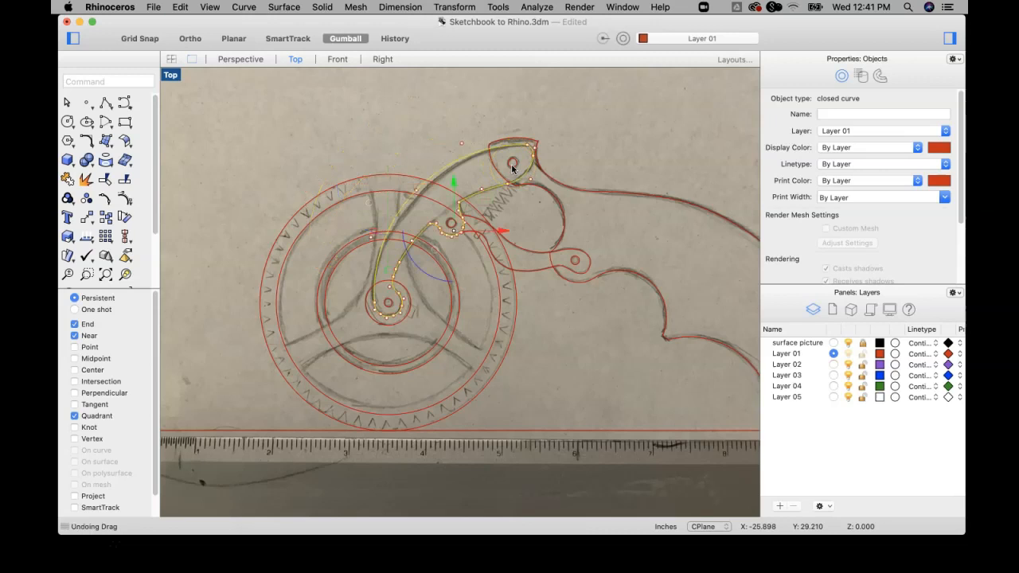
click(404, 155)
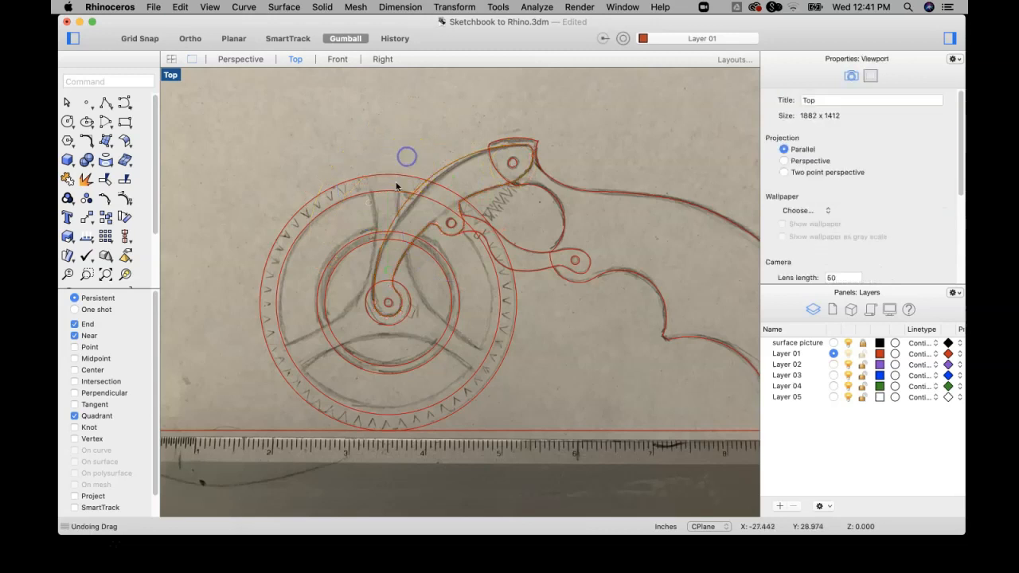
Step: Group the closed arm outline with its hub hole, lower pivot hole and upper pivot hole, and deselect them
click(390, 296)
shift+click(378, 268)
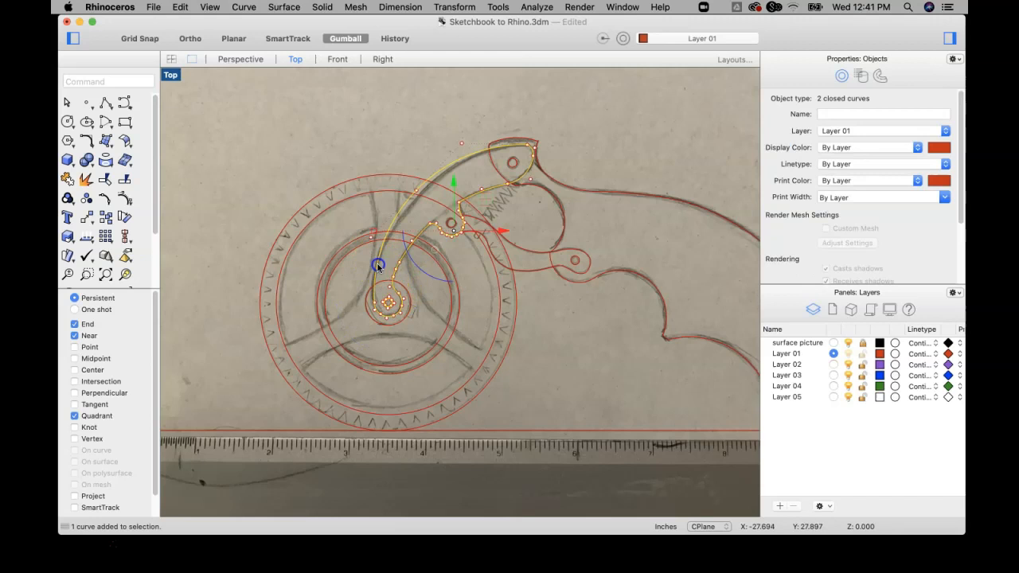
scroll(449, 223, up, 3)
shift+click(449, 223)
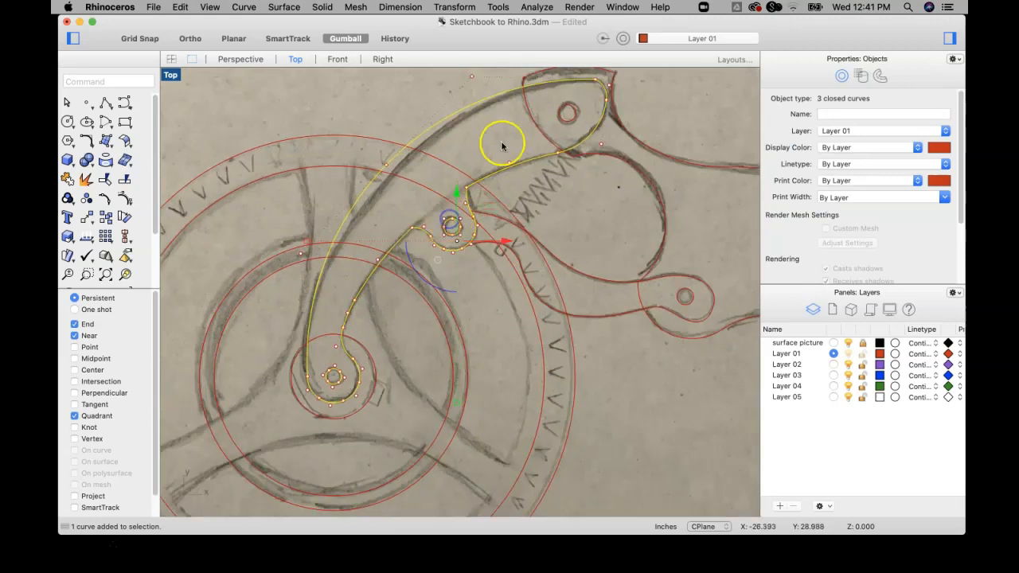
shift+click(559, 110)
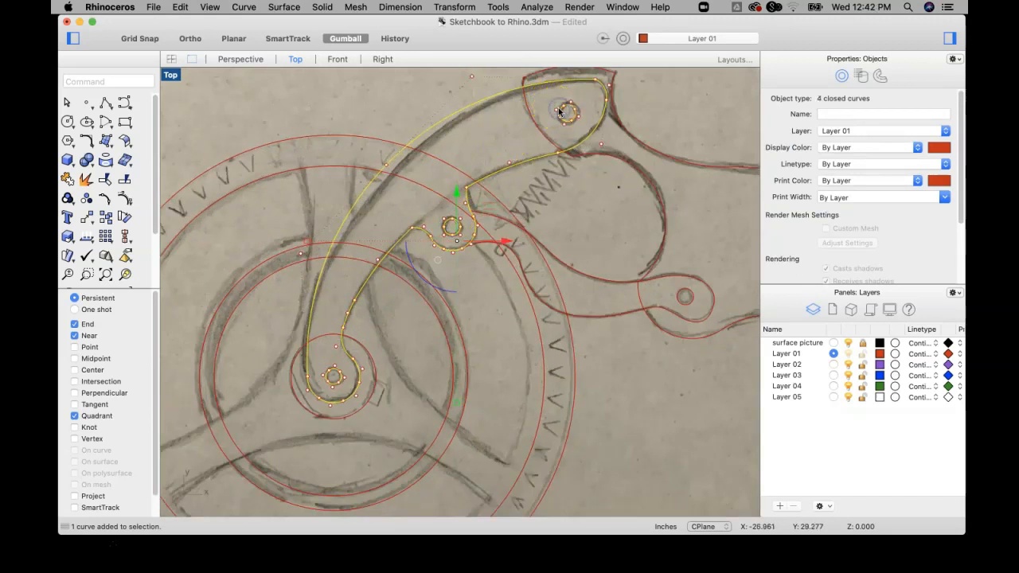
scroll(402, 191, down, 3)
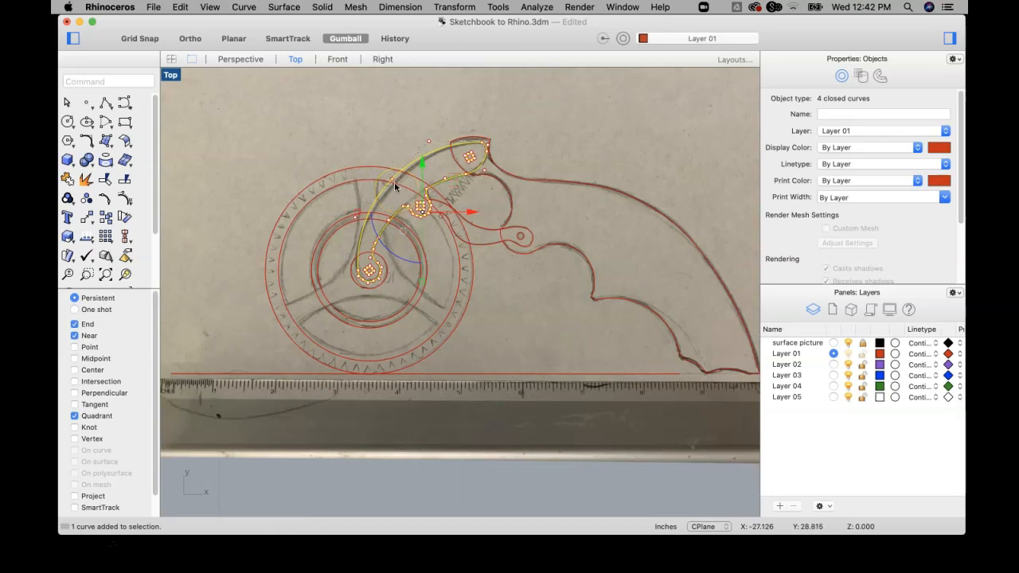
click(68, 198)
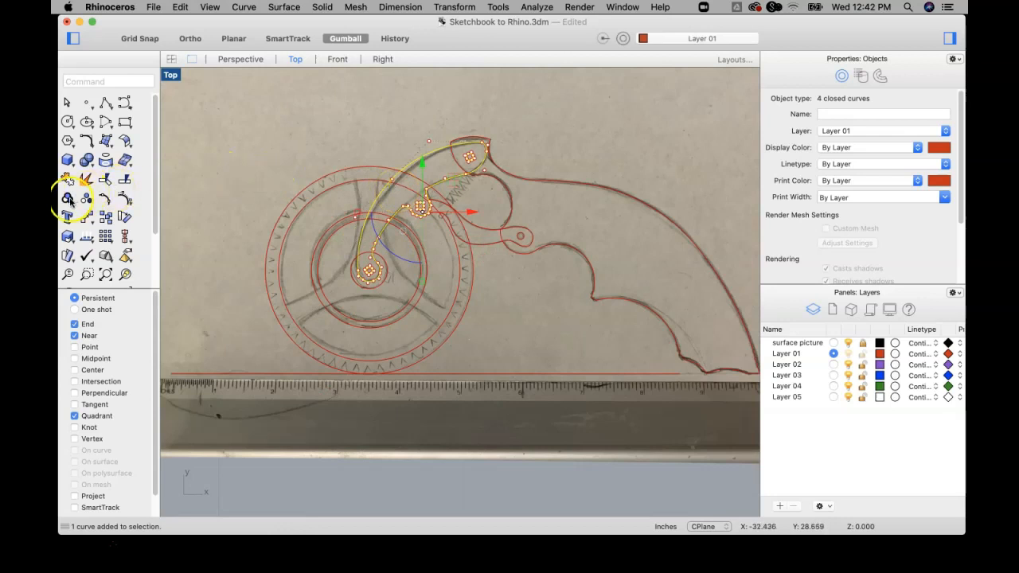
click(409, 133)
Step: Move the grouped arm and its holes away from the sketch to test the group, and undo the move
click(422, 159)
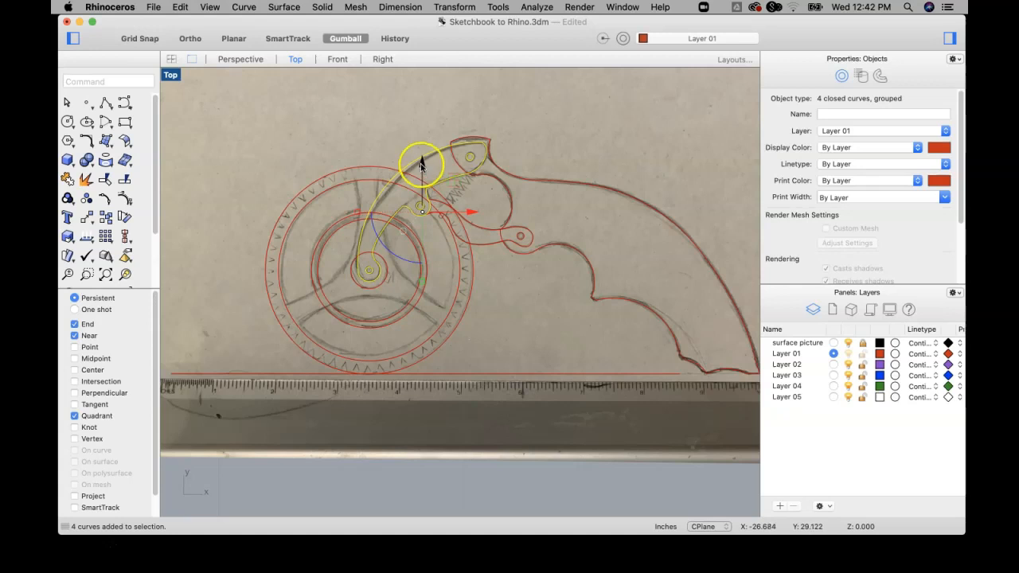
click(381, 144)
drag(416, 159, 306, 119)
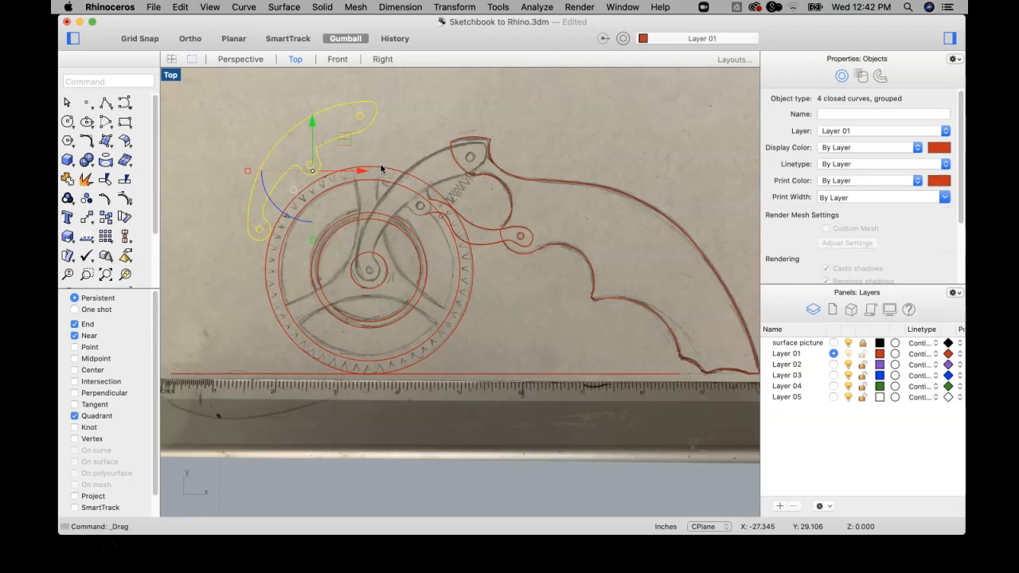
key(super+z)
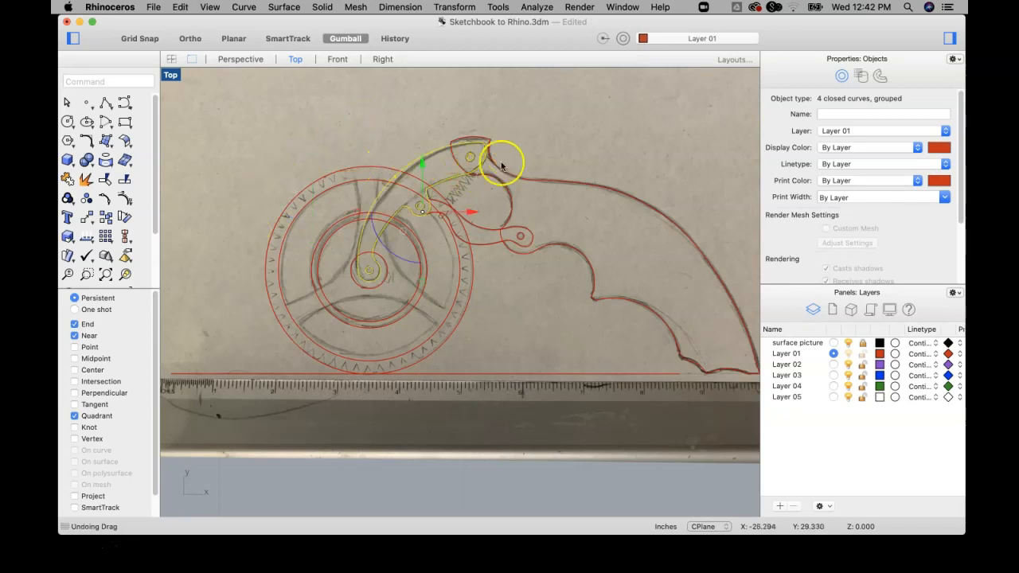
Step: Deselect and reselect the grouped arm to check that its outline and holes are picked together
scroll(484, 213, up, 2)
scroll(485, 213, up, 2)
scroll(514, 171, down, 4)
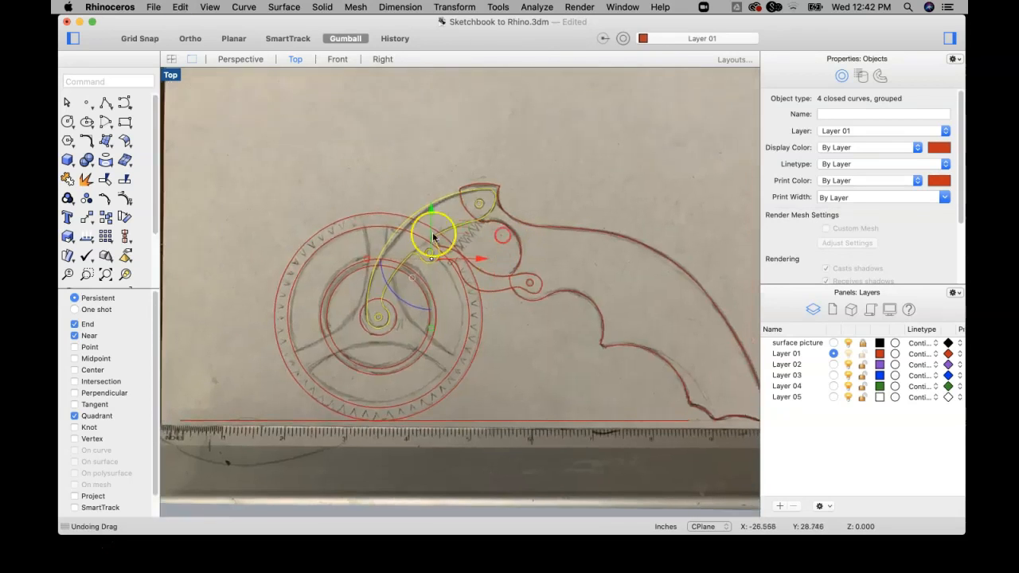
click(416, 122)
click(432, 200)
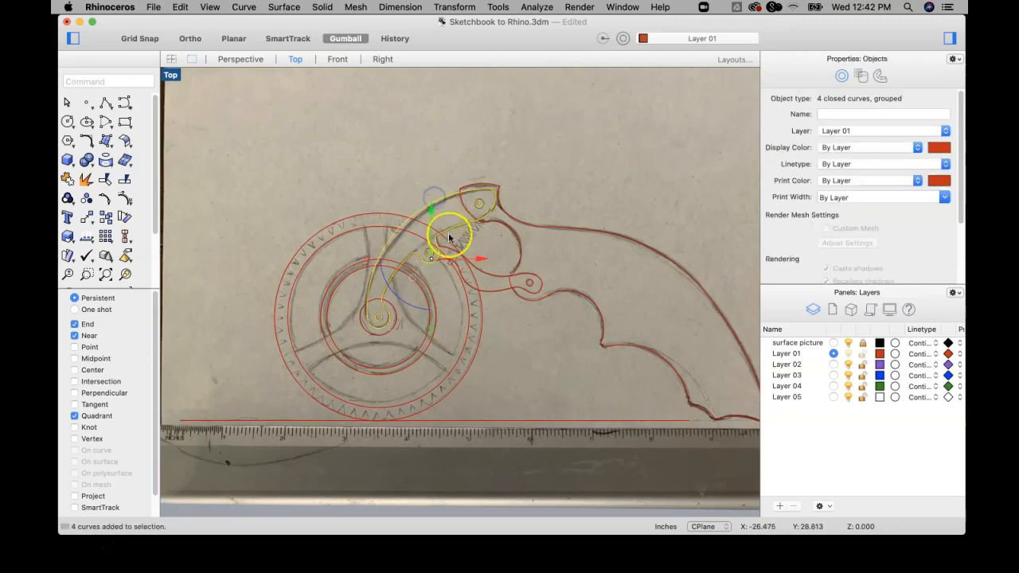
mouse_move(436, 233)
mouse_down()
mouse_move(466, 221)
mouse_move(437, 257)
mouse_up()
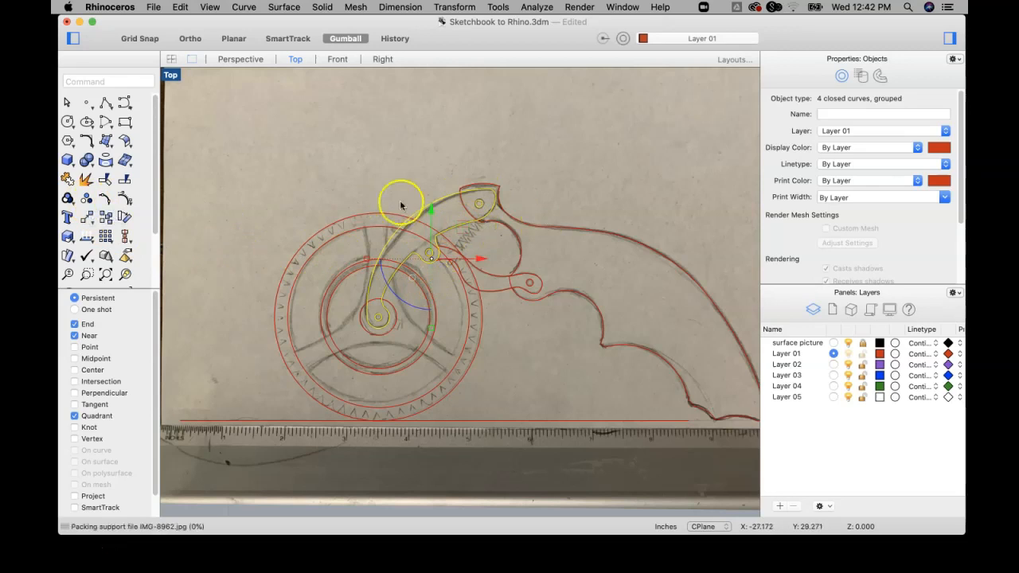
Step: Group the body outline on the drawing's right side with the existing arm group, and deselect everything
click(555, 229)
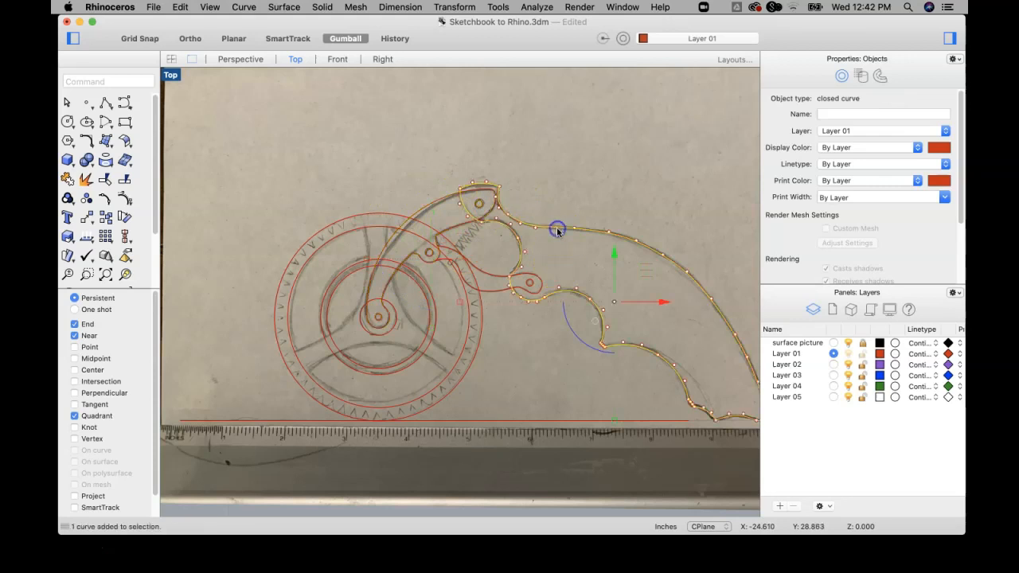
shift+click(414, 212)
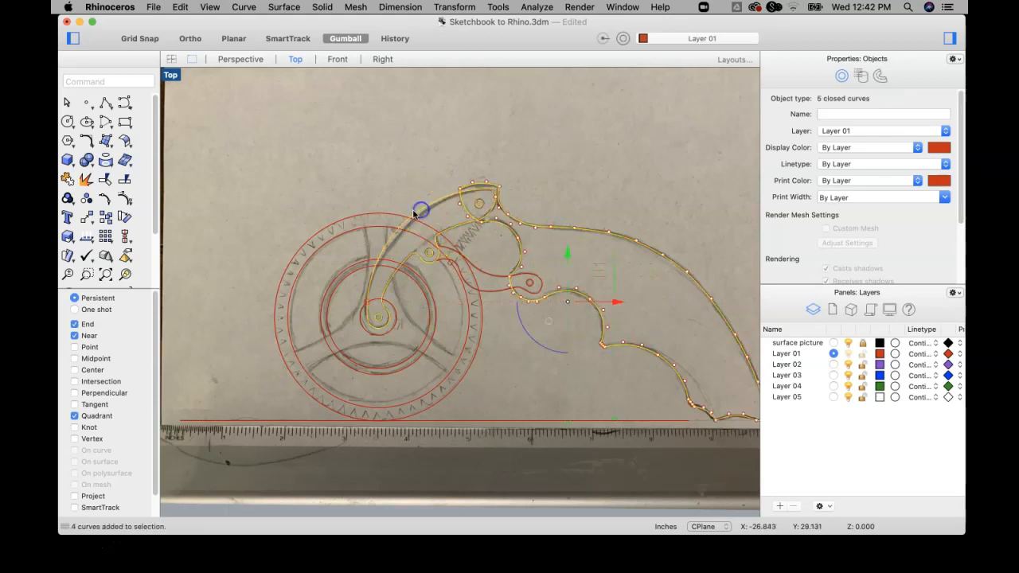
click(69, 198)
click(503, 175)
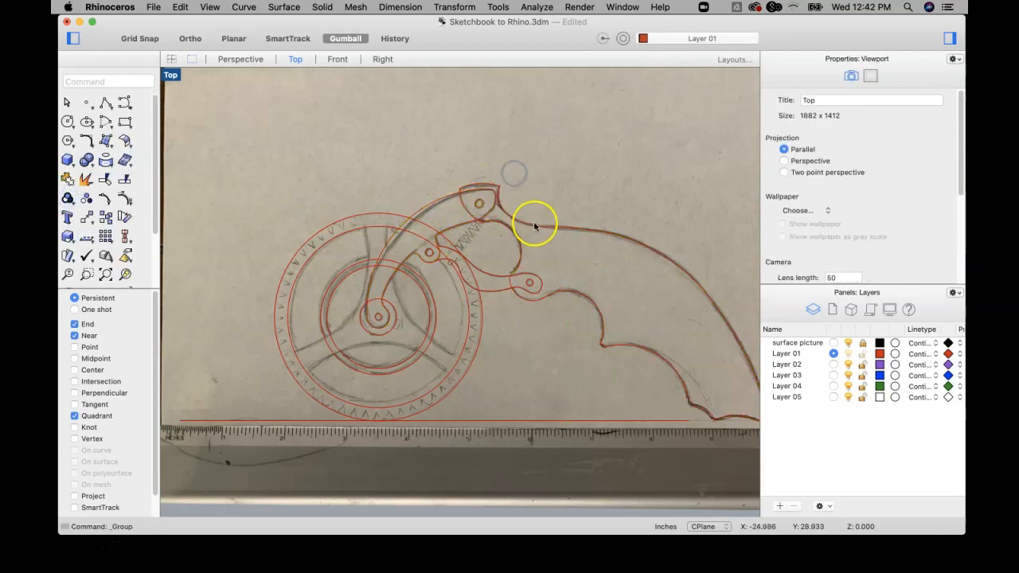
Step: Select and deselect the combined group from the body outline and from the arm to check that both parts are picked together
click(534, 222)
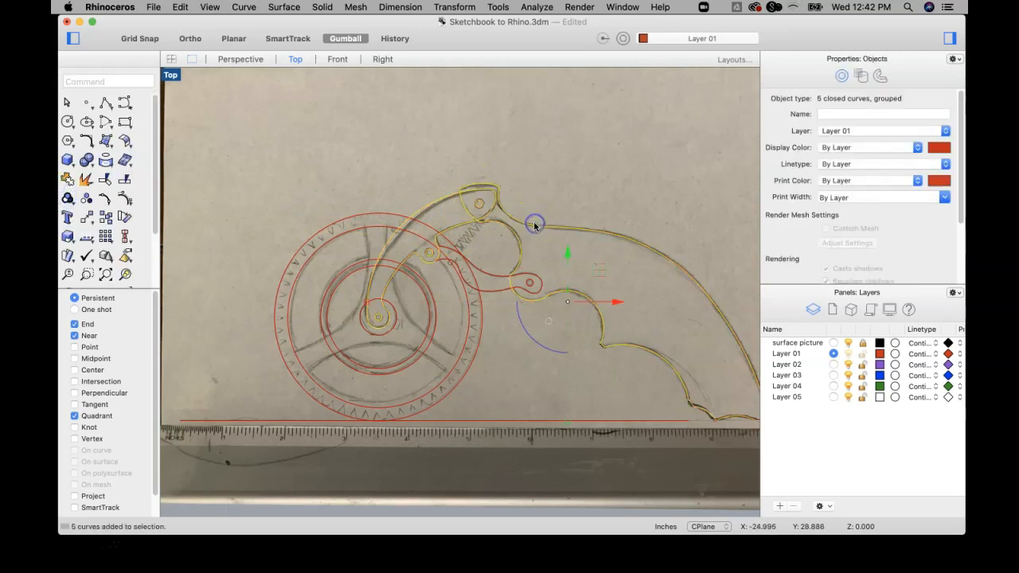
click(402, 174)
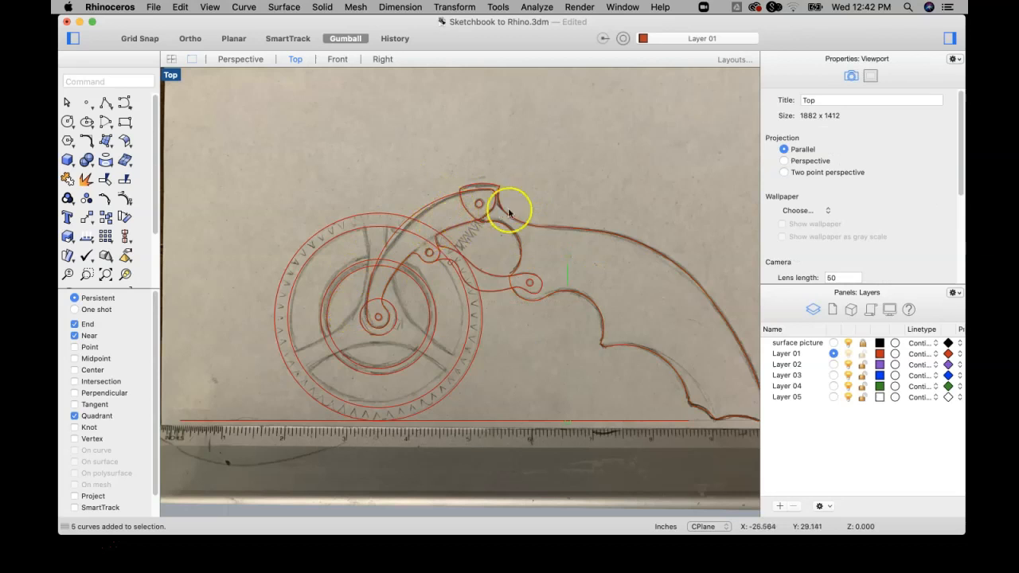
click(539, 225)
click(408, 190)
click(424, 211)
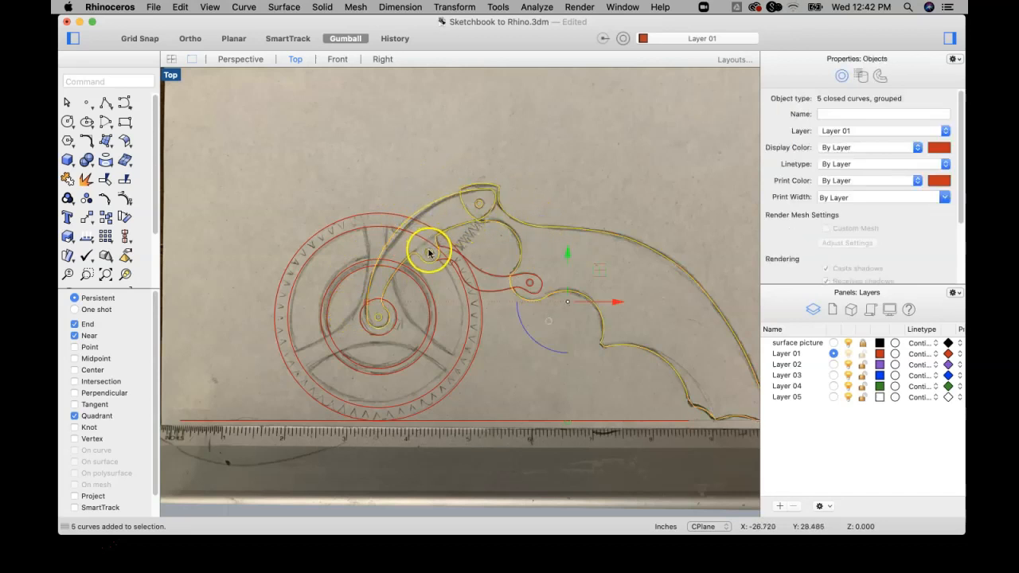
click(421, 163)
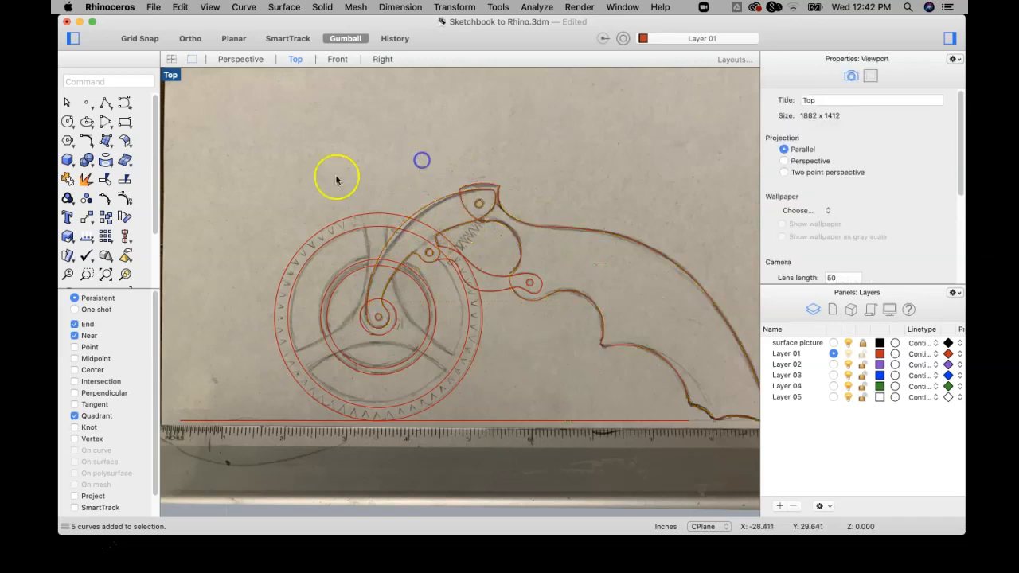
Step: Ungroup the combined group so the body outline is separate from the arm group
click(423, 201)
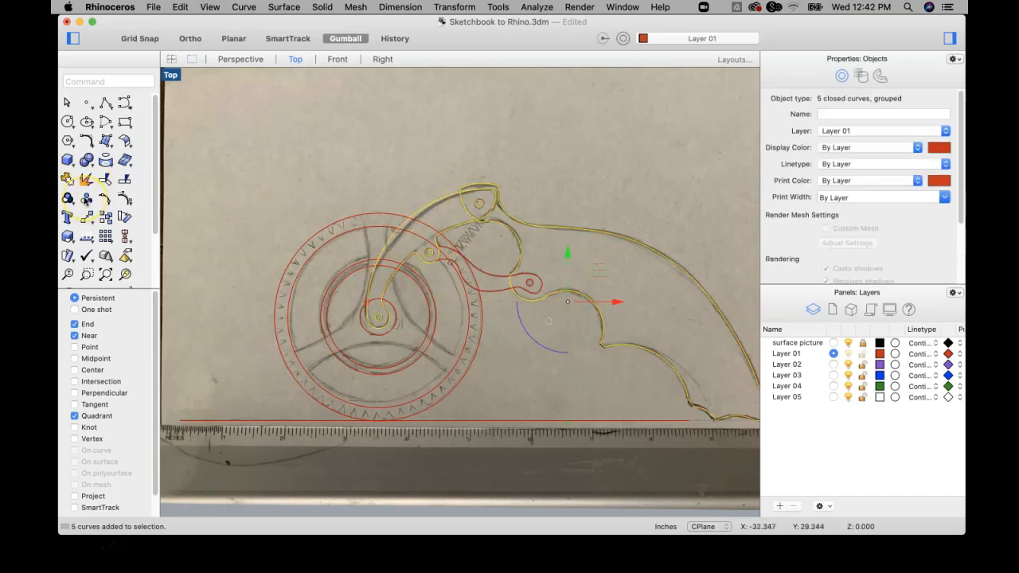
click(86, 200)
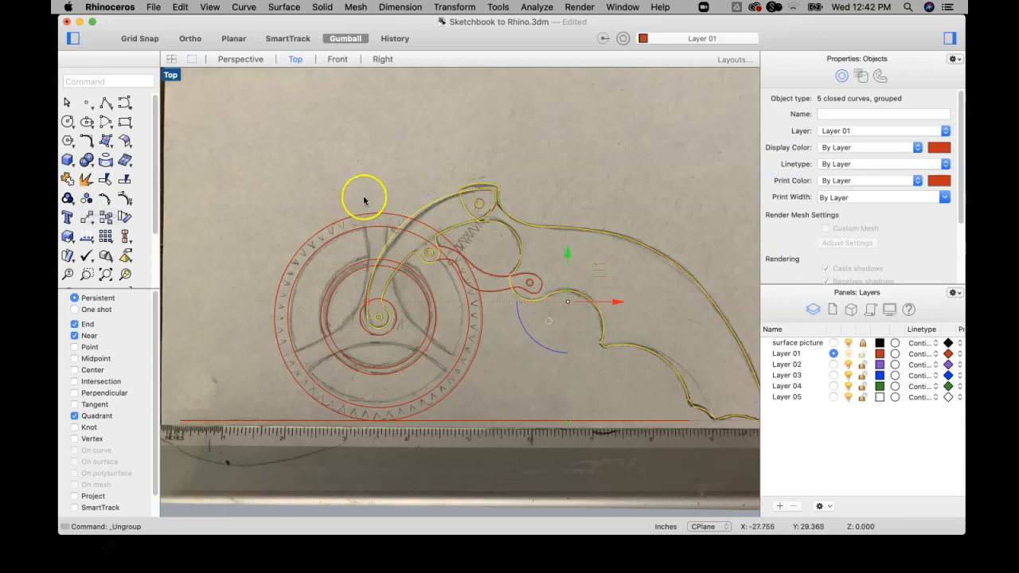
Step: Ungroup the arm outline from its holes, and pick the outline and the lower pivot hole individually as a check
click(434, 199)
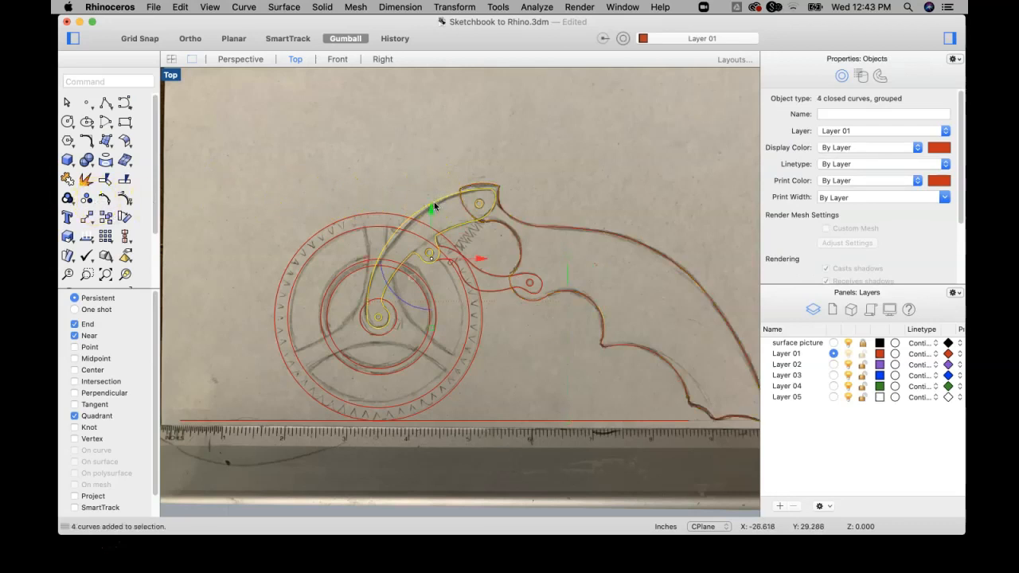
click(87, 200)
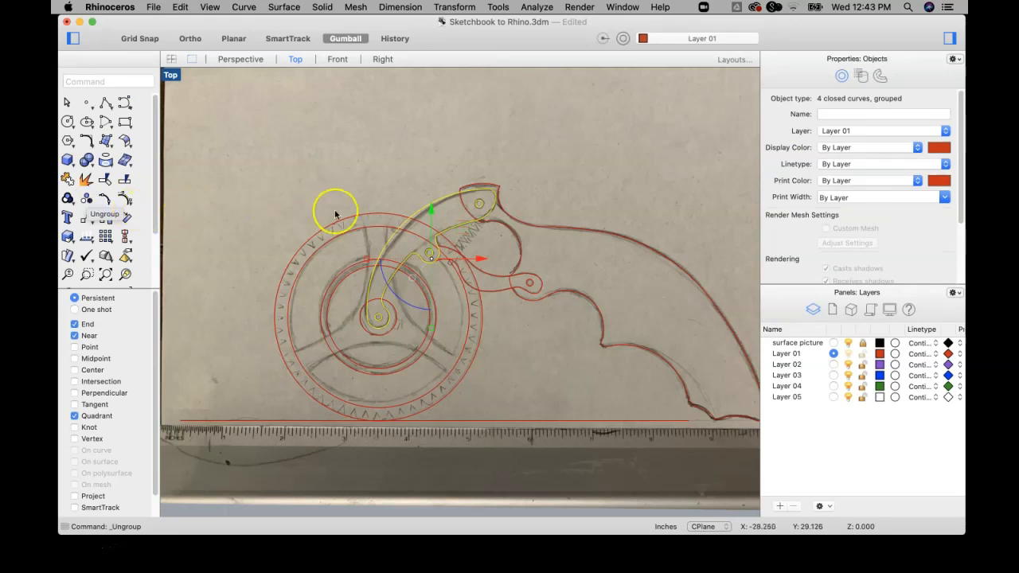
click(379, 176)
click(427, 252)
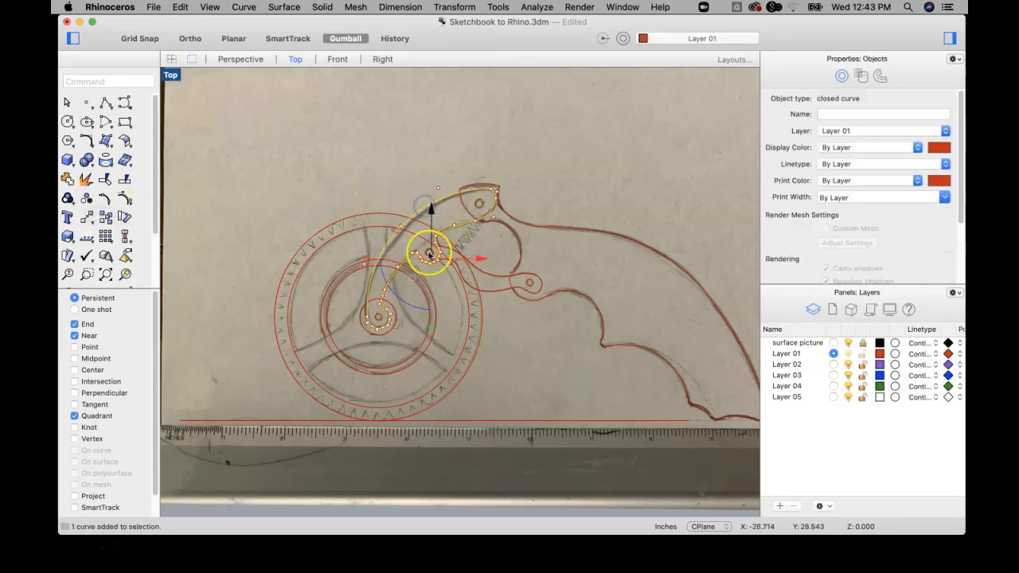
scroll(427, 254, up, 2)
click(426, 248)
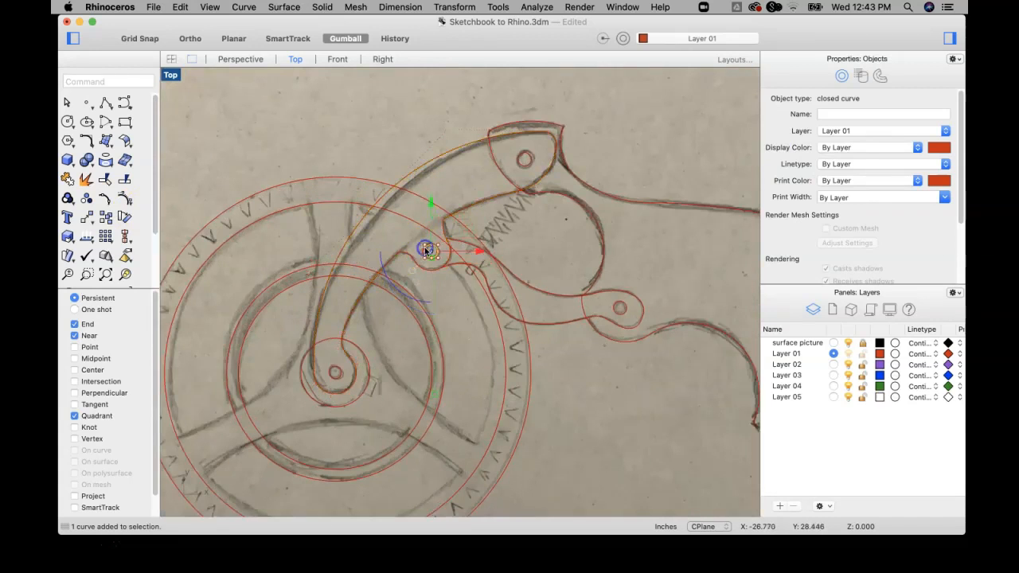
Step: Group the arm outline again with its hub hole, lower pivot hole and upper pivot hole, and deselect them
click(415, 167)
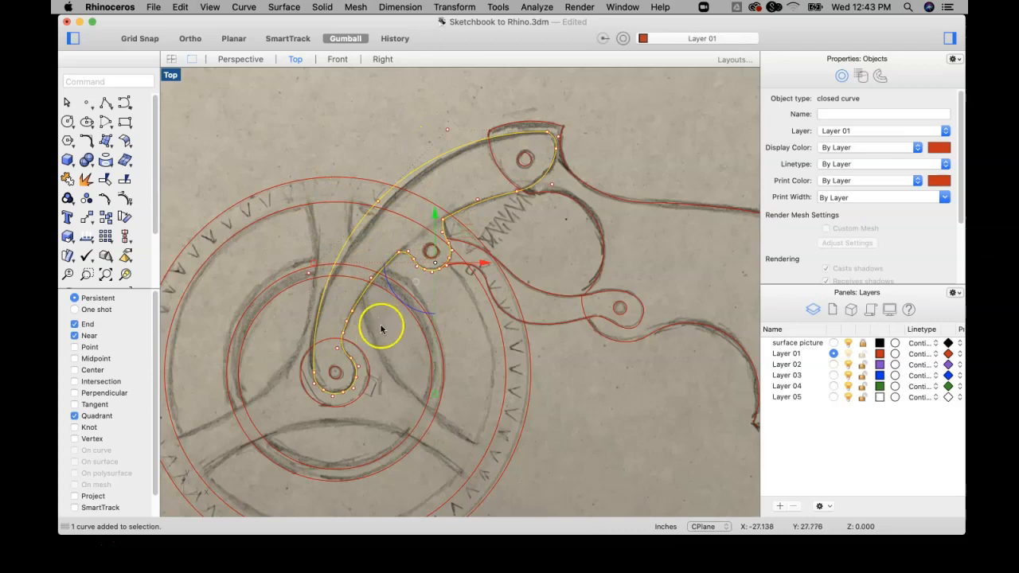
shift+click(339, 367)
shift+click(420, 246)
shift+click(525, 159)
click(119, 195)
click(67, 198)
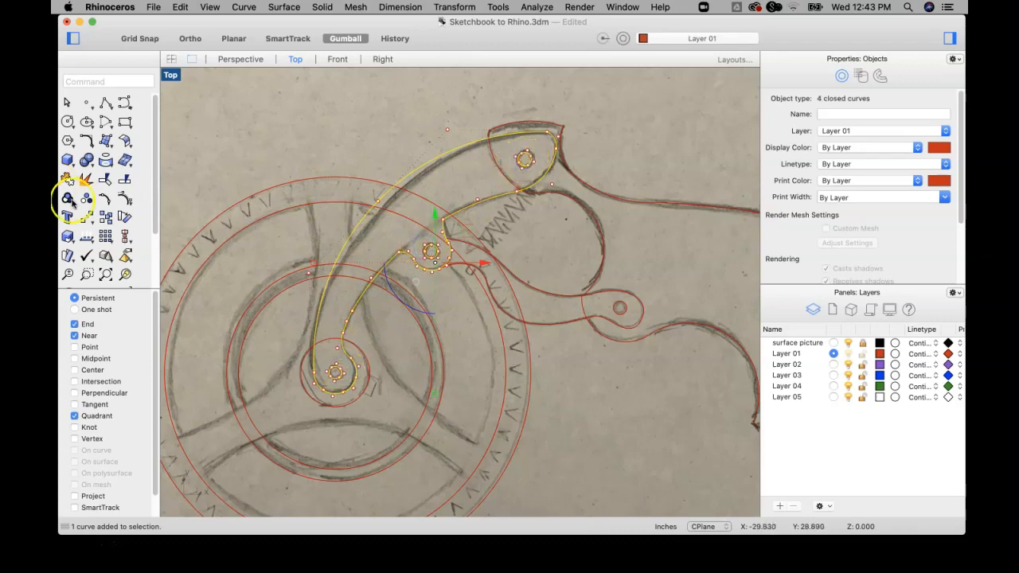
click(311, 94)
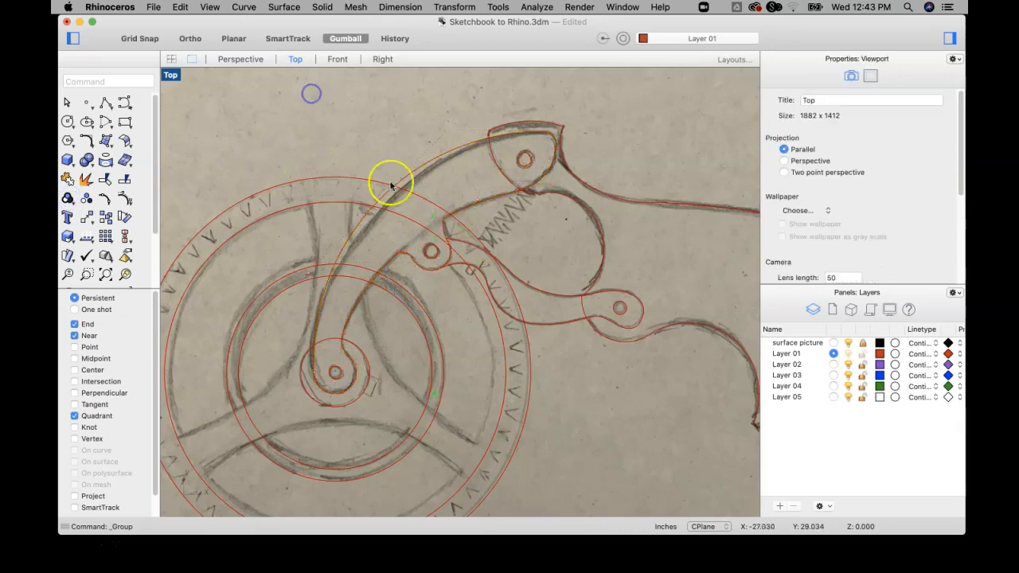
Step: Ungroup the regrouped arm outline and its three holes, and deselect them
click(444, 158)
click(88, 199)
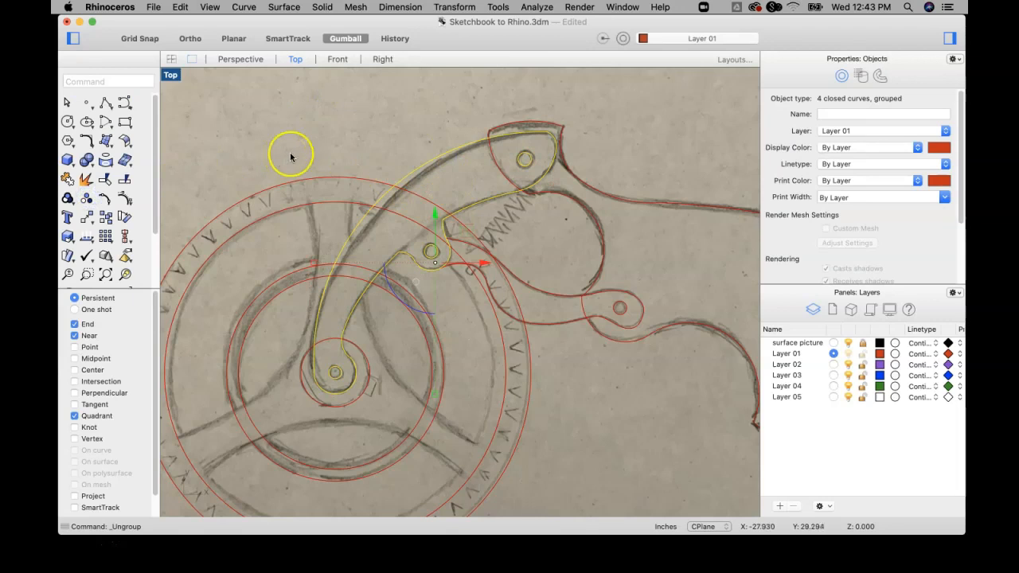
scroll(288, 154, down, 3)
click(339, 110)
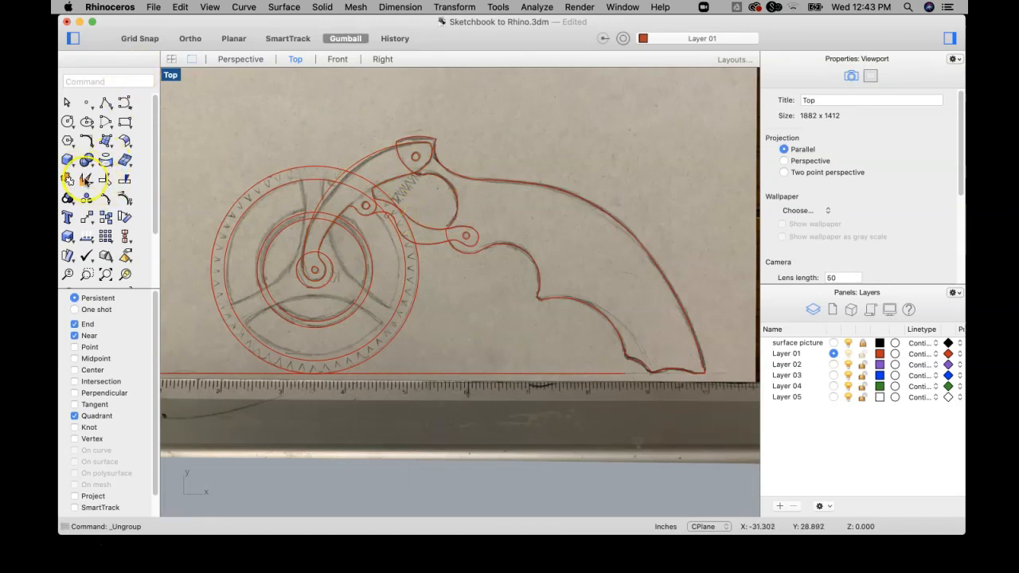
Step: Explode the closed body outline into its separate curve segments
click(521, 188)
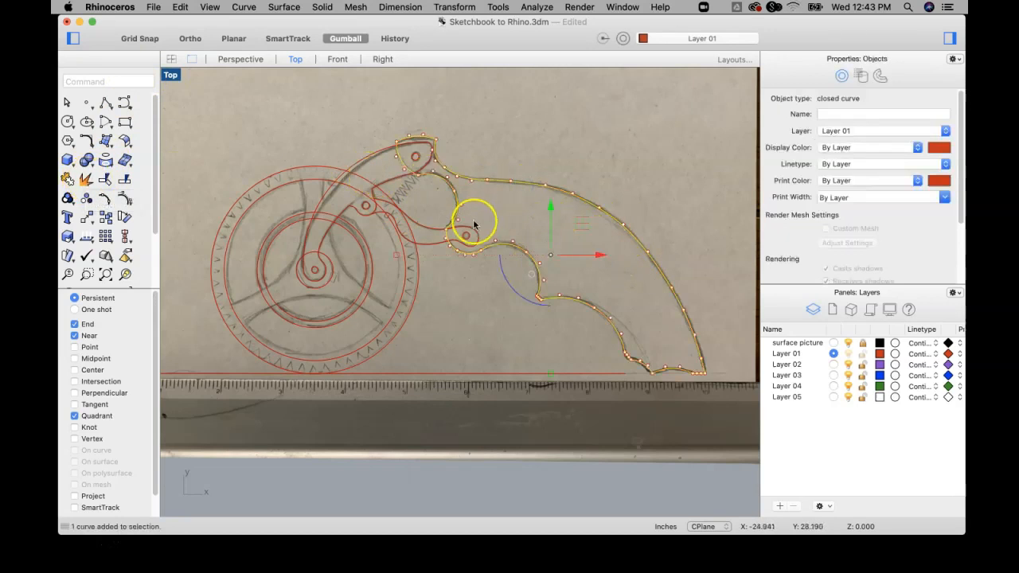
click(88, 183)
click(498, 156)
click(449, 170)
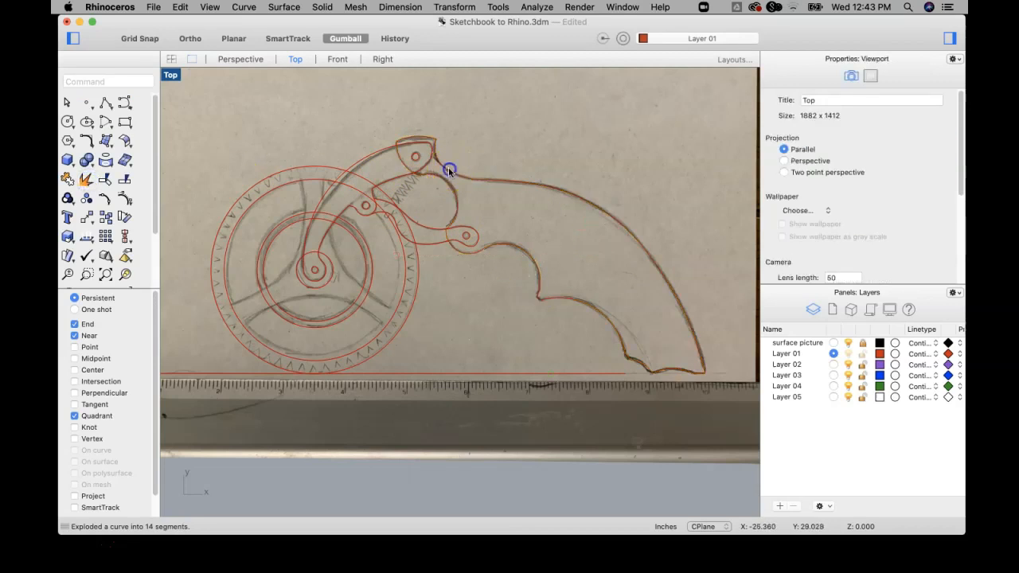
Step: Join all segments of the body outline in order around the shape into one closed curve, and deselect it
click(66, 179)
click(407, 162)
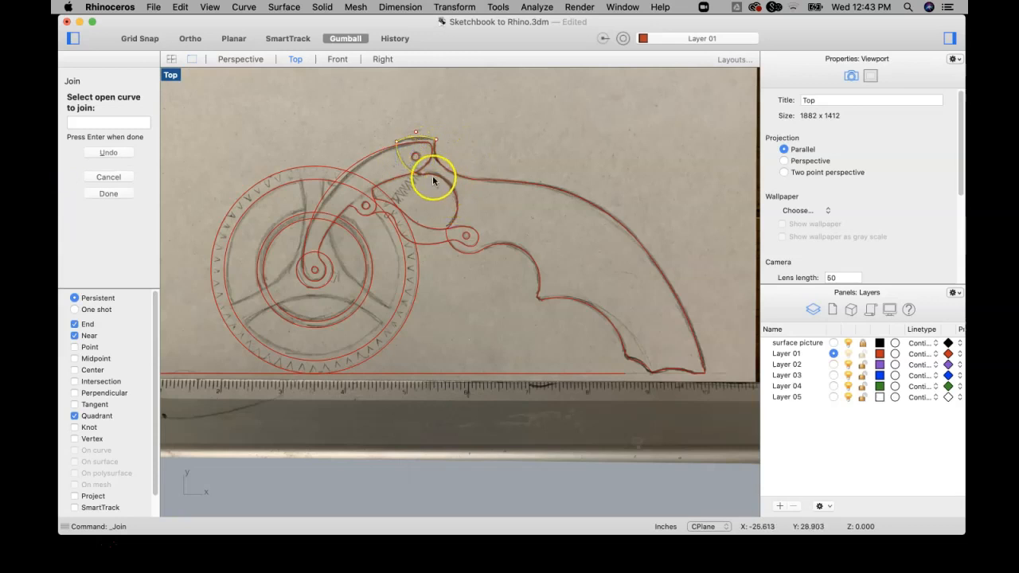
click(458, 175)
click(505, 183)
click(704, 374)
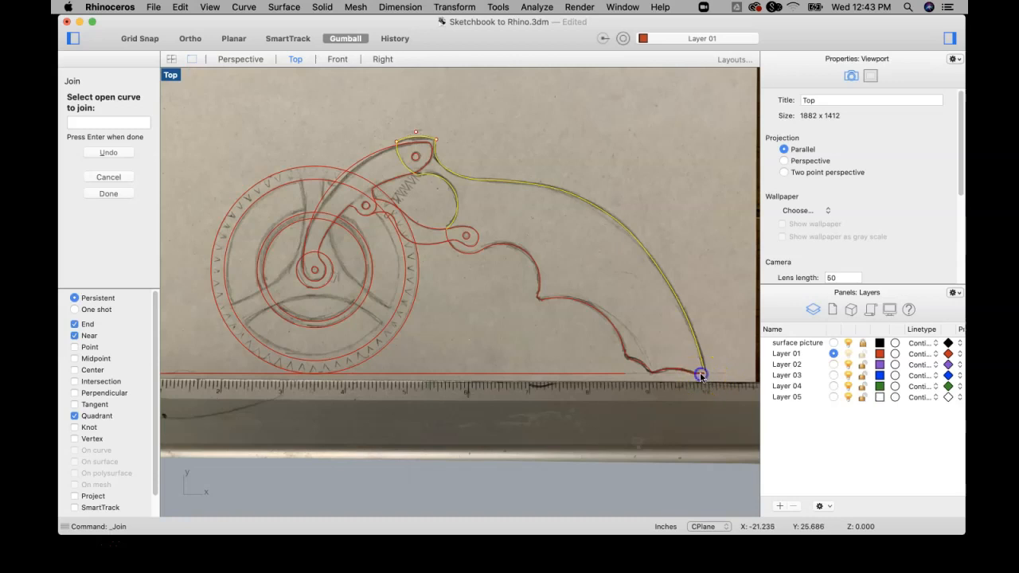
click(647, 371)
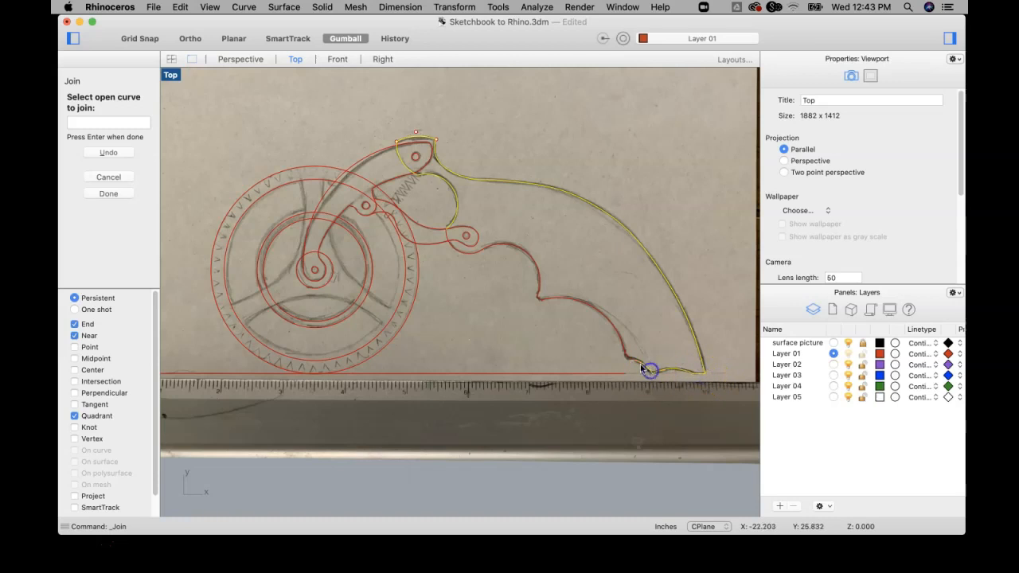
click(554, 295)
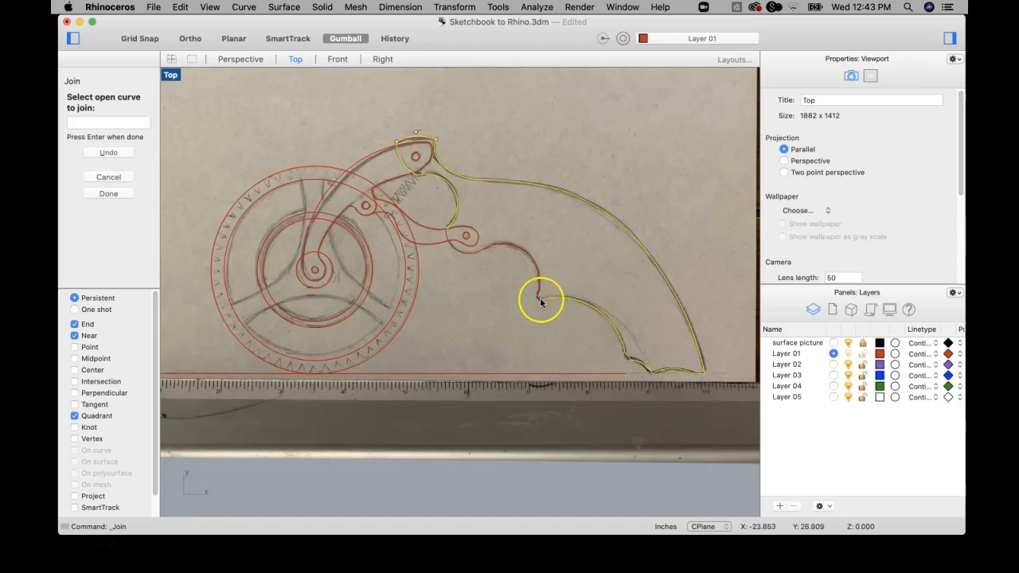
click(504, 246)
click(479, 253)
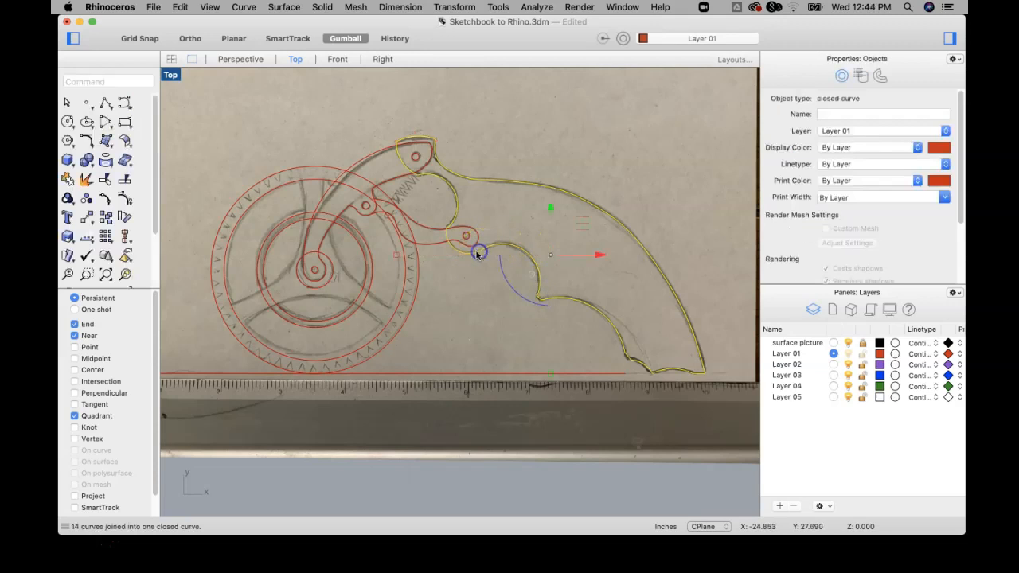
key(Return)
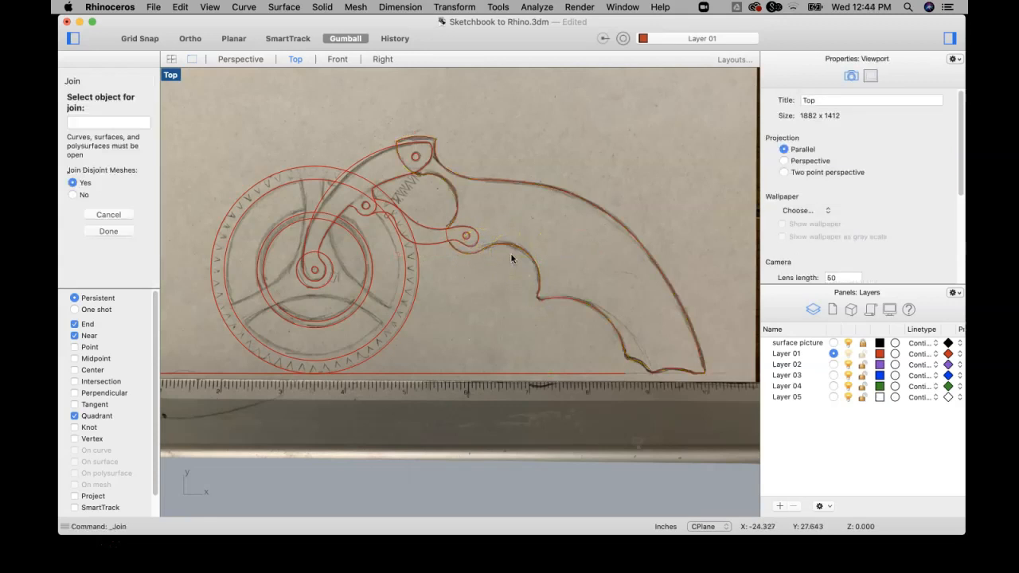
key(Escape)
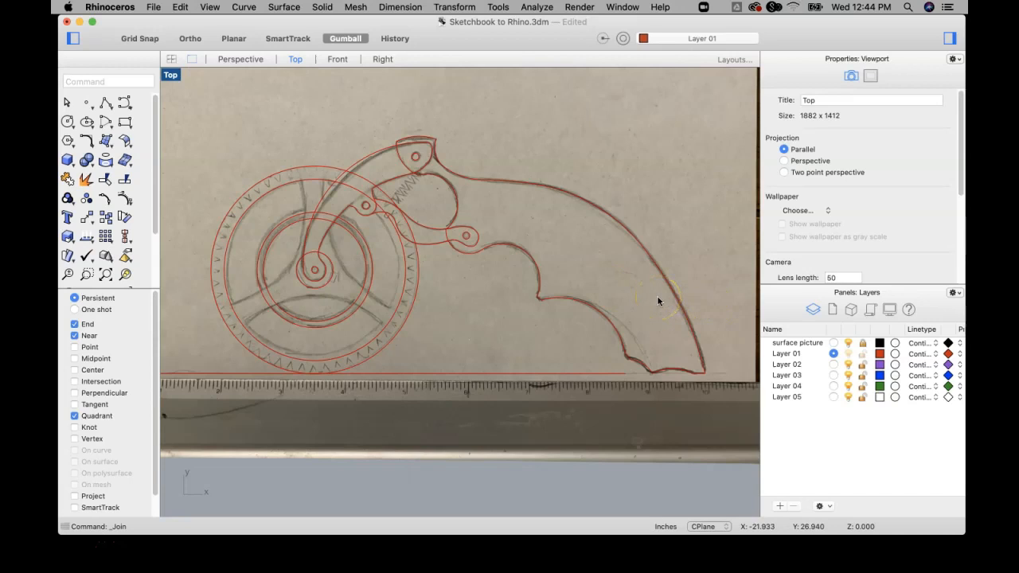
Step: Save the file, and show the drawing in four viewports zoomed to extents with the perspective view tilted lower
key(super+s)
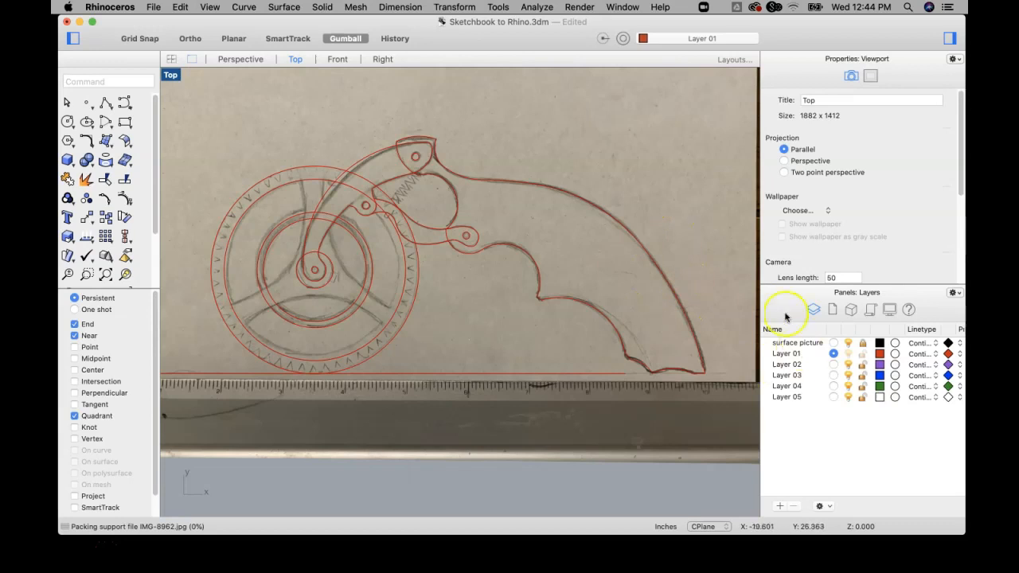
click(171, 59)
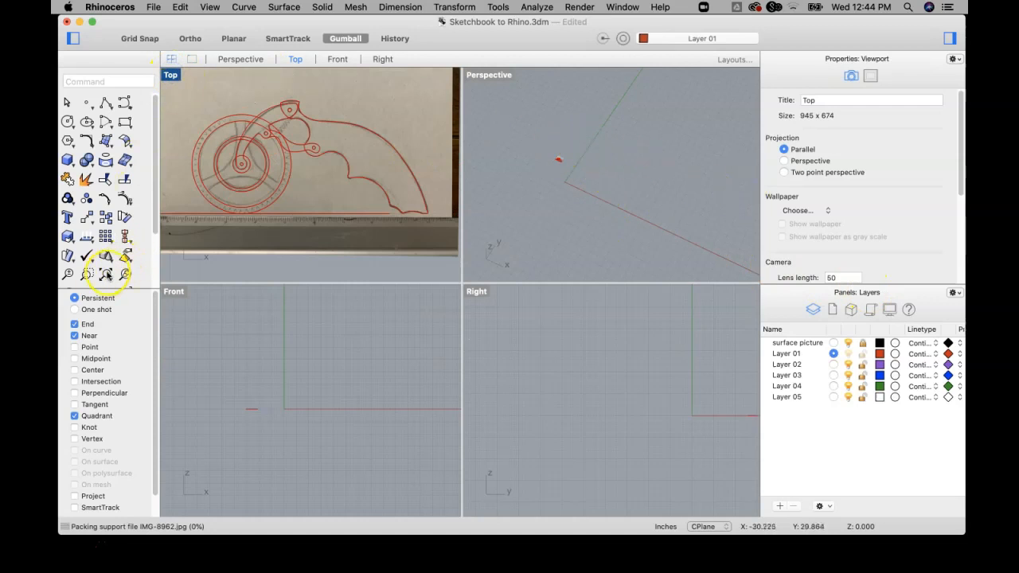
right_click(106, 276)
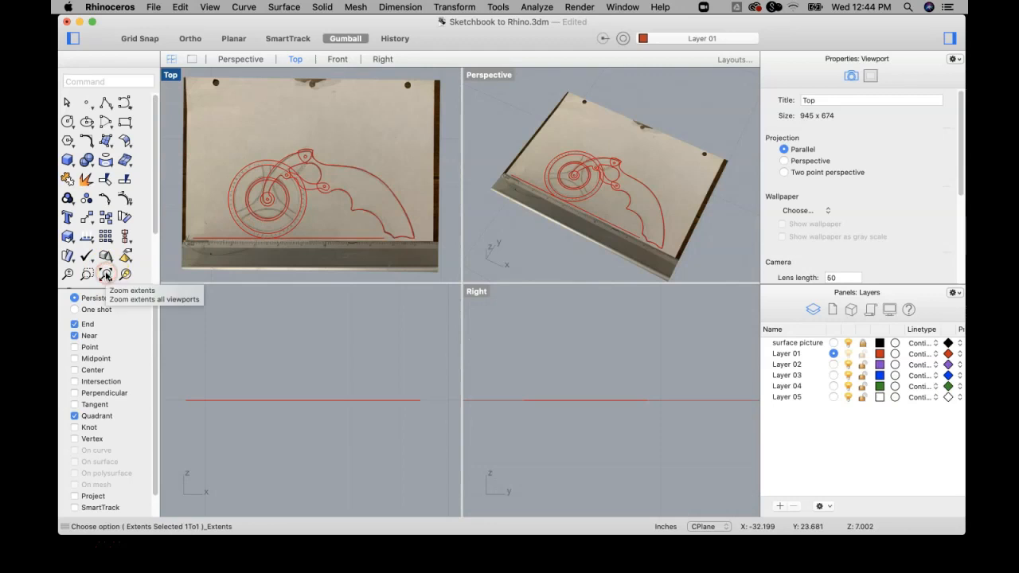
right_drag(636, 214, 636, 151)
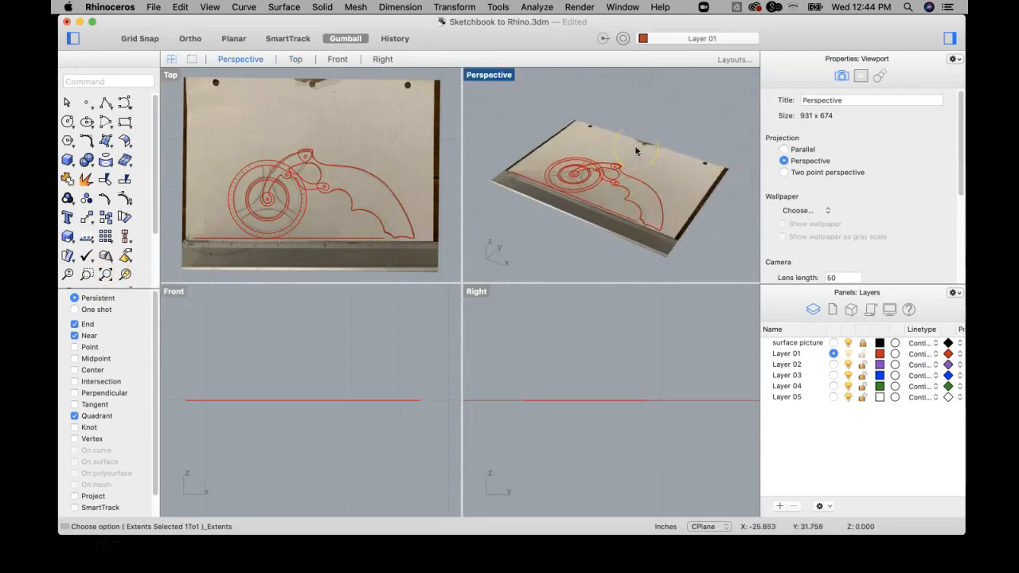
Step: Hide the surface picture layer, and select the closed body outline together with its two pivot holes
click(848, 343)
click(651, 189)
scroll(651, 191, up, 2)
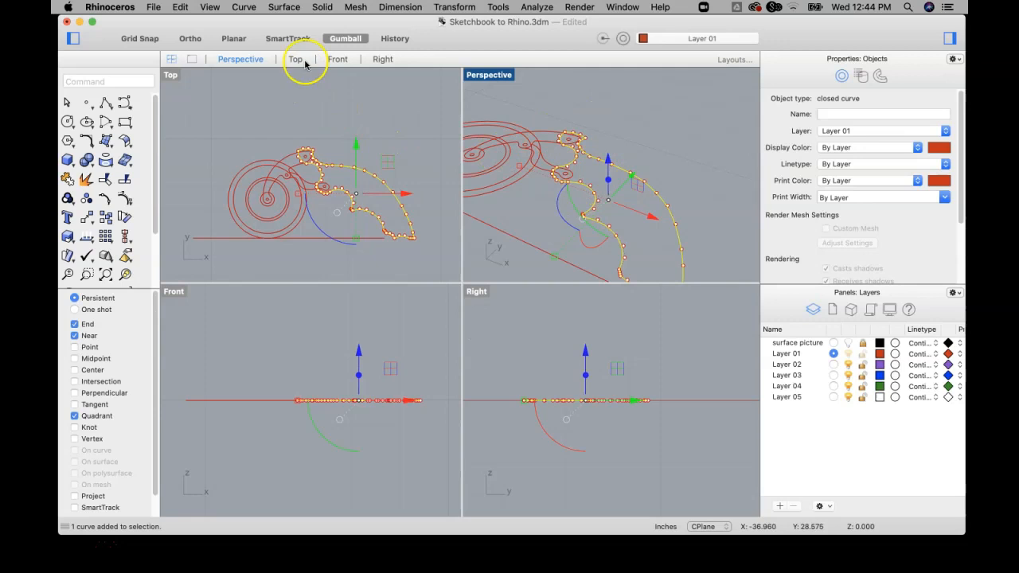
scroll(309, 156, up, 2)
scroll(306, 160, up, 2)
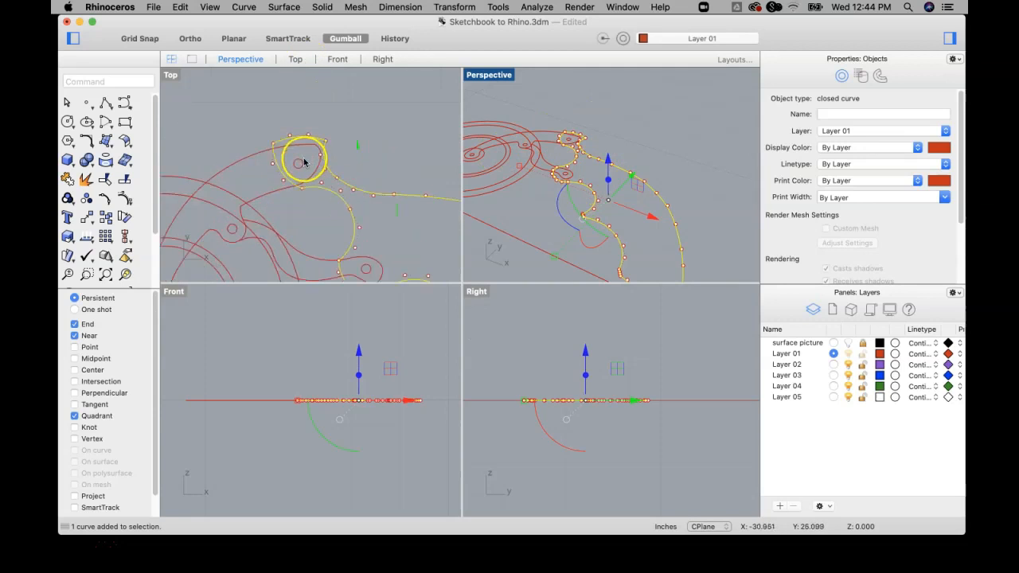
shift+click(300, 163)
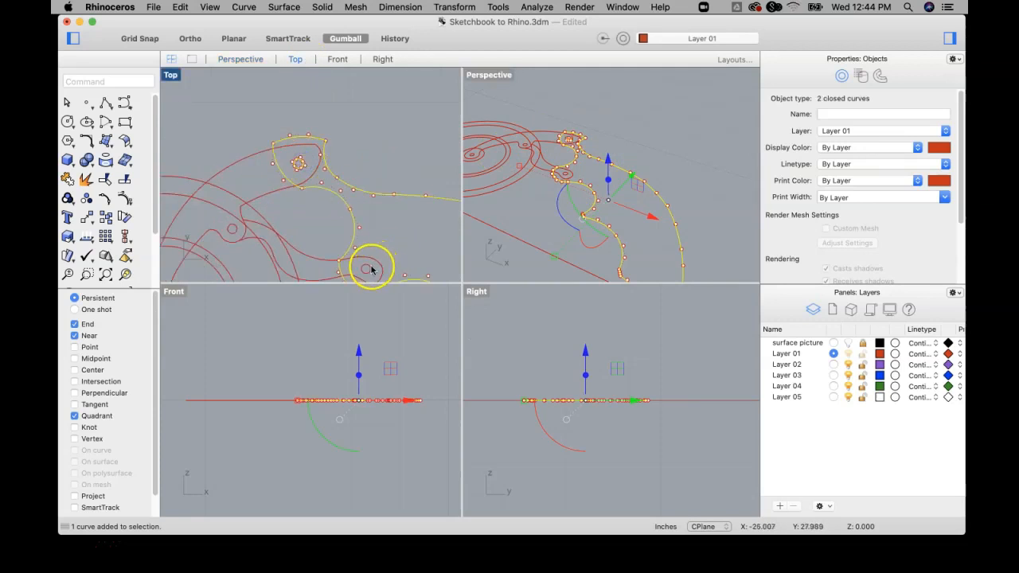
scroll(390, 217, down, 4)
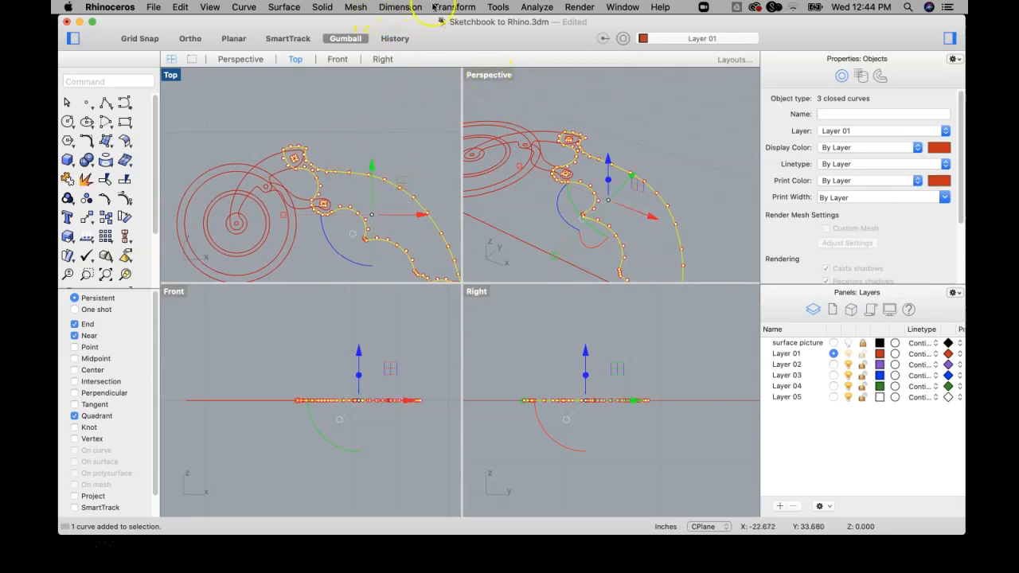
Step: Extrude the body outline and holes straight to both sides by about 0.32 inches as a solid, and deselect
click(323, 8)
mouse_move(390, 202)
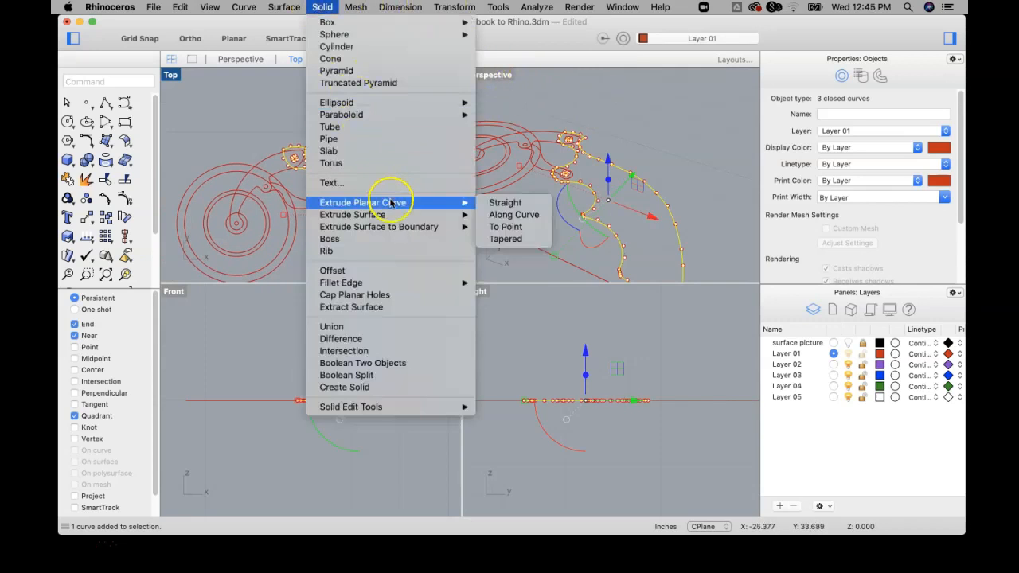
click(503, 203)
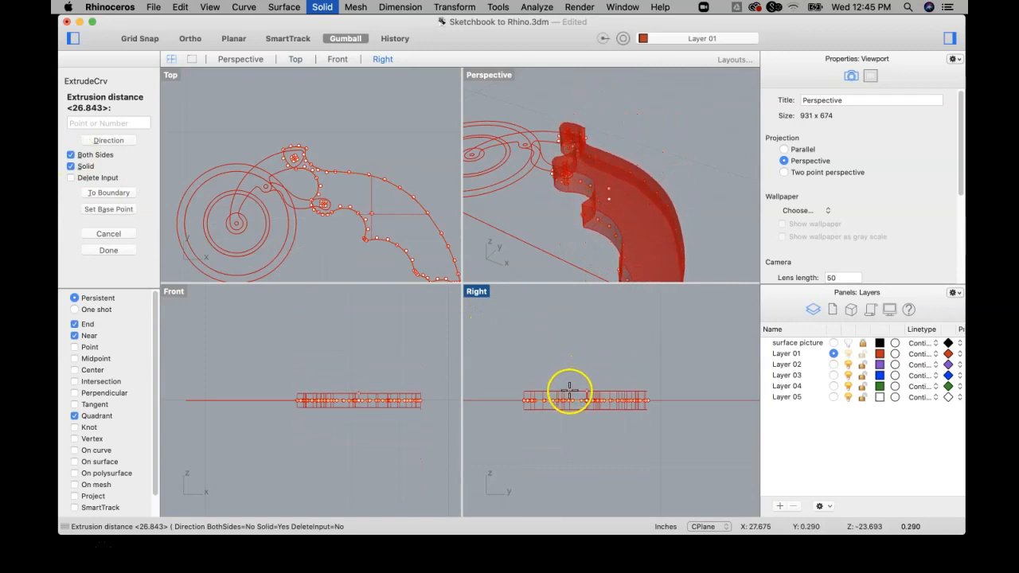
click(570, 390)
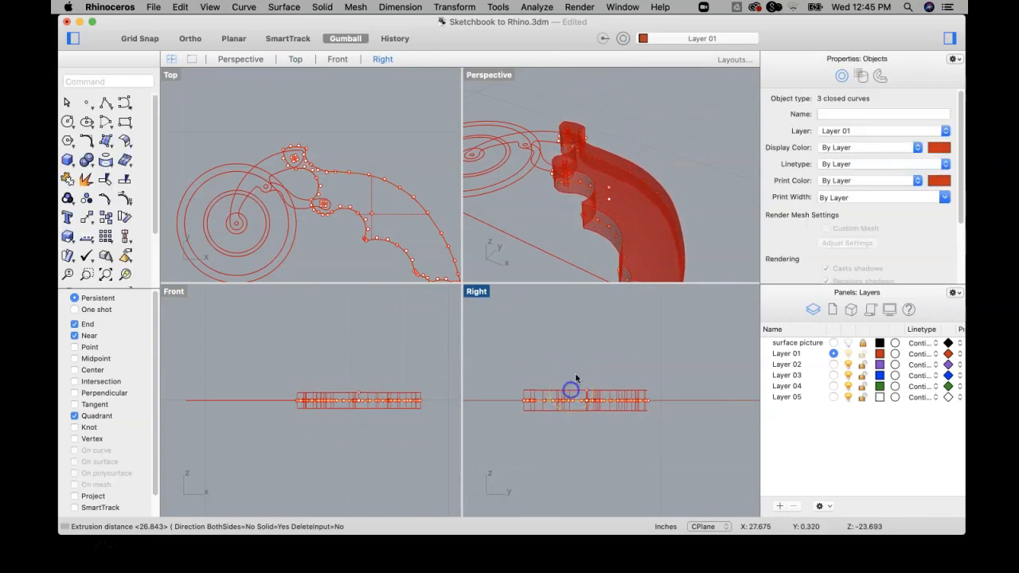
click(666, 149)
right_drag(562, 149, 518, 205)
Step: Select the closed outline of the curved arm together with its three hole curves, leaving out the body solid
scroll(243, 164, up, 5)
click(285, 216)
scroll(284, 216, up, 3)
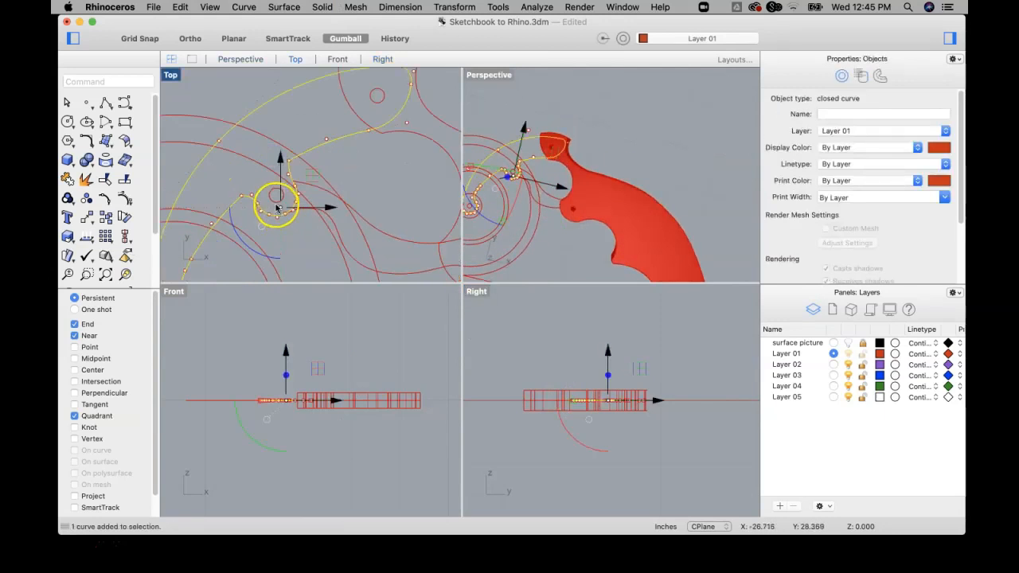
click(373, 103)
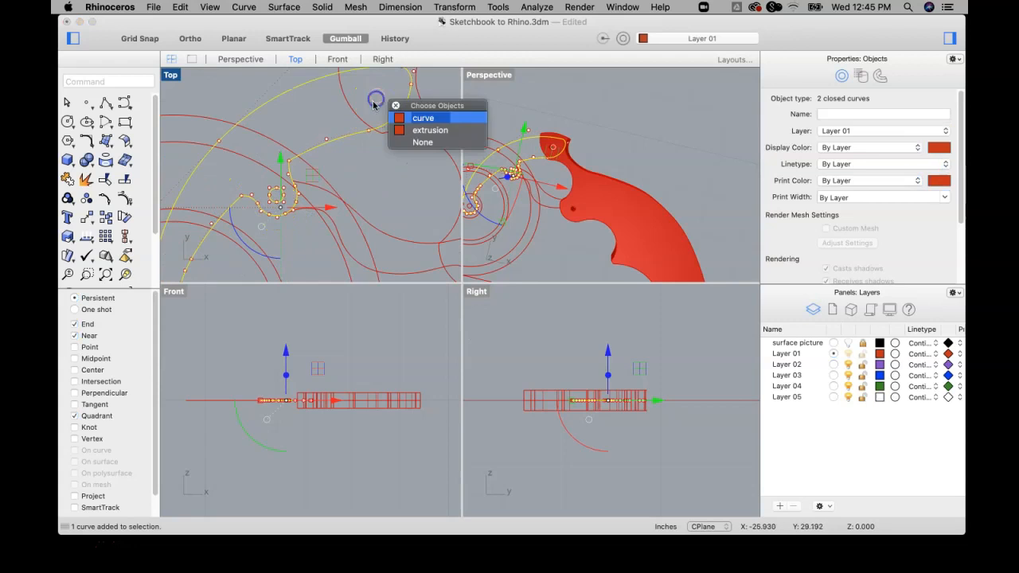
click(419, 118)
scroll(284, 231, down, 3)
scroll(284, 226, down, 2)
click(301, 109)
Step: Extrude the arm outline and its holes straight to both sides by about 0.19 inches as a solid, and deselect
click(321, 7)
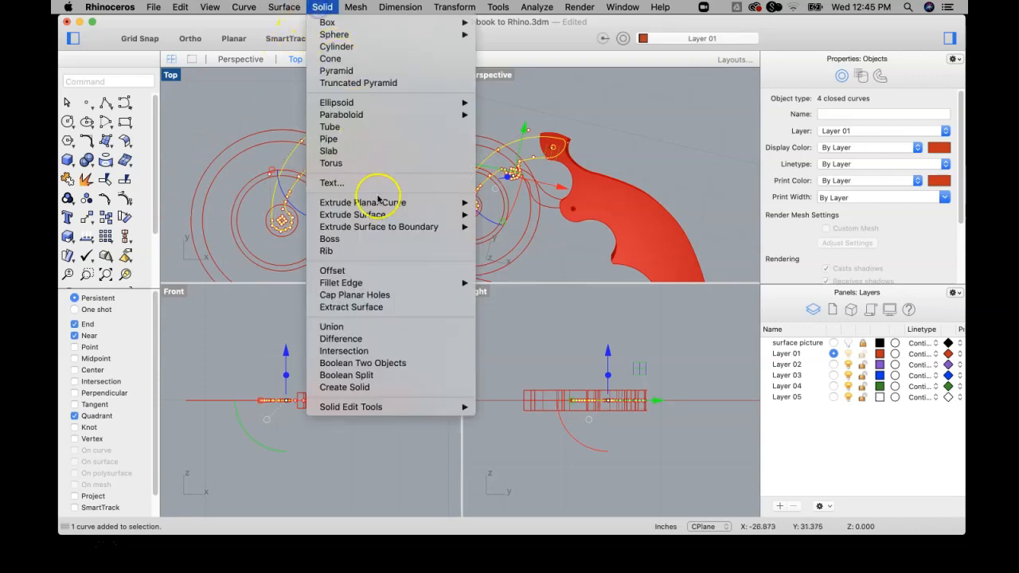
mouse_move(403, 205)
click(500, 203)
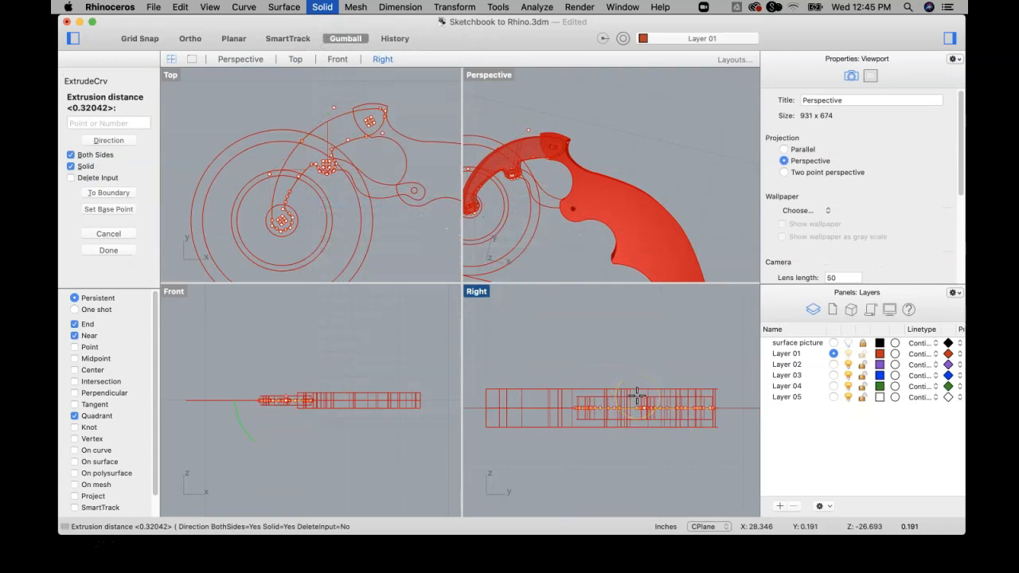
click(637, 395)
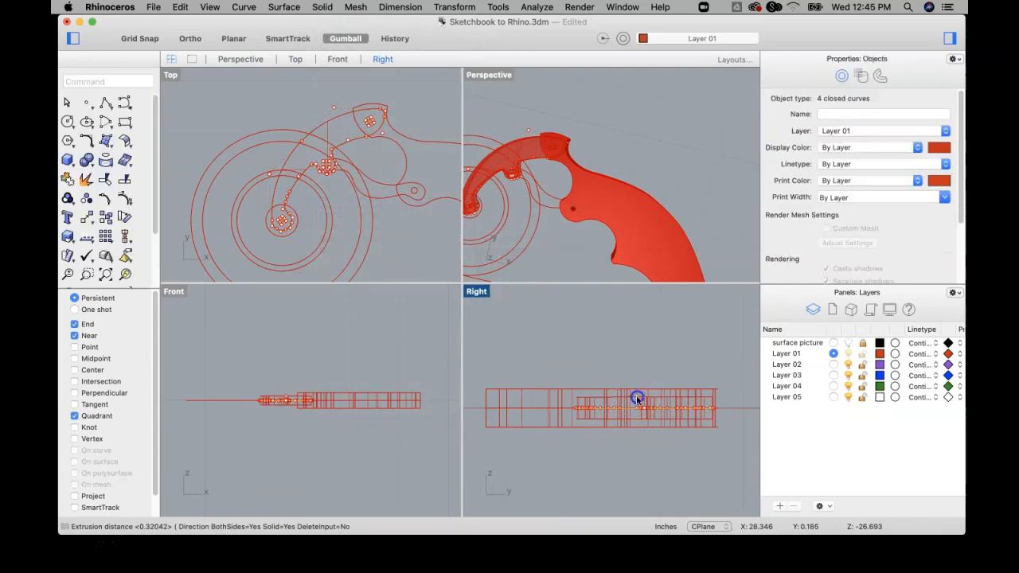
click(533, 101)
right_drag(560, 123, 562, 227)
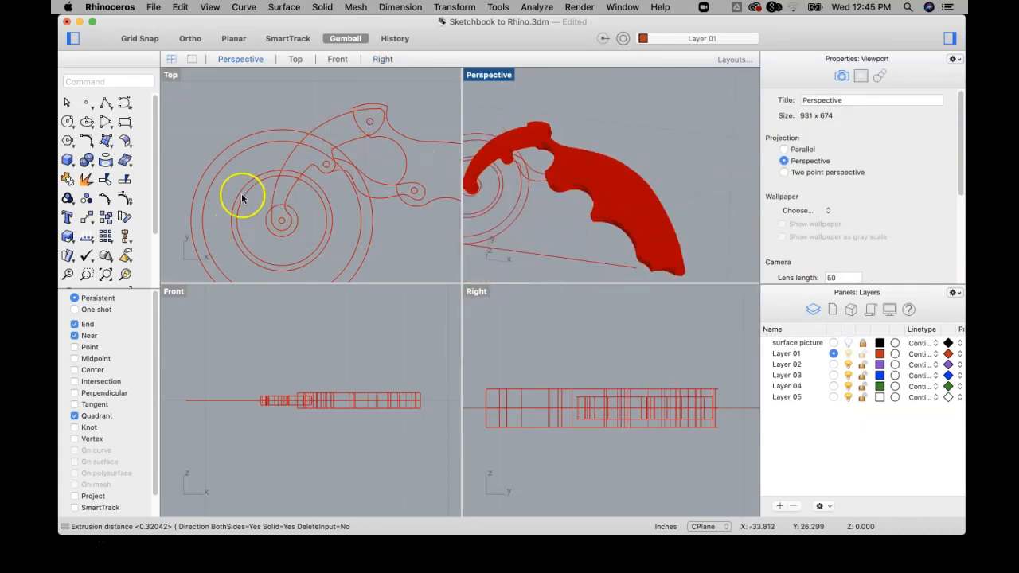
Step: Select only the wheel's outermost circle and its small centre hole curve for the wheel disc
click(212, 170)
shift+click(215, 174)
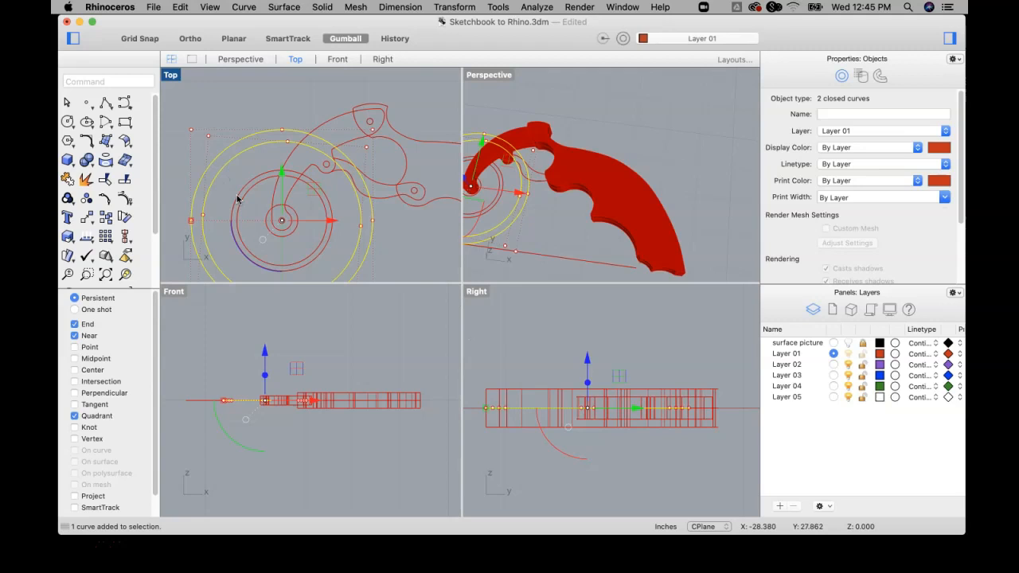
scroll(269, 215, up, 3)
click(265, 215)
click(310, 231)
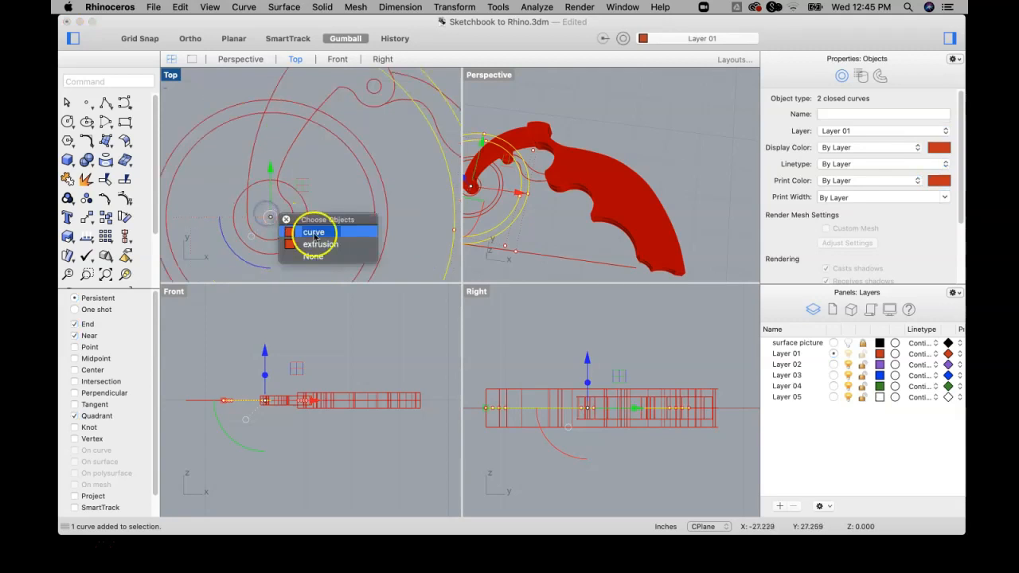
scroll(238, 208, down, 3)
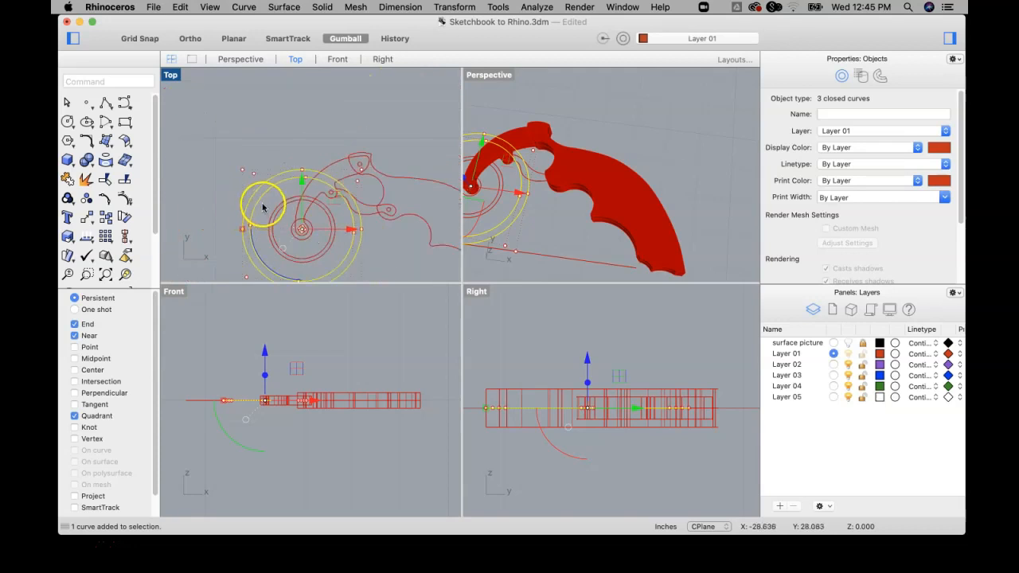
super+click(259, 205)
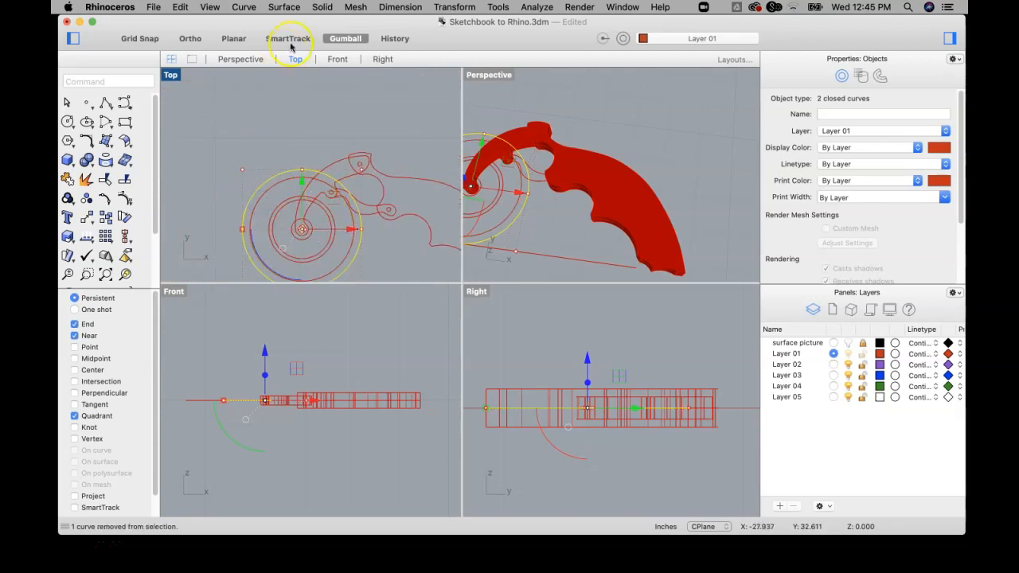
Step: Extrude the wheel circle and centre hole straight to both sides by about 0.05 inches as a thin solid disc
click(325, 6)
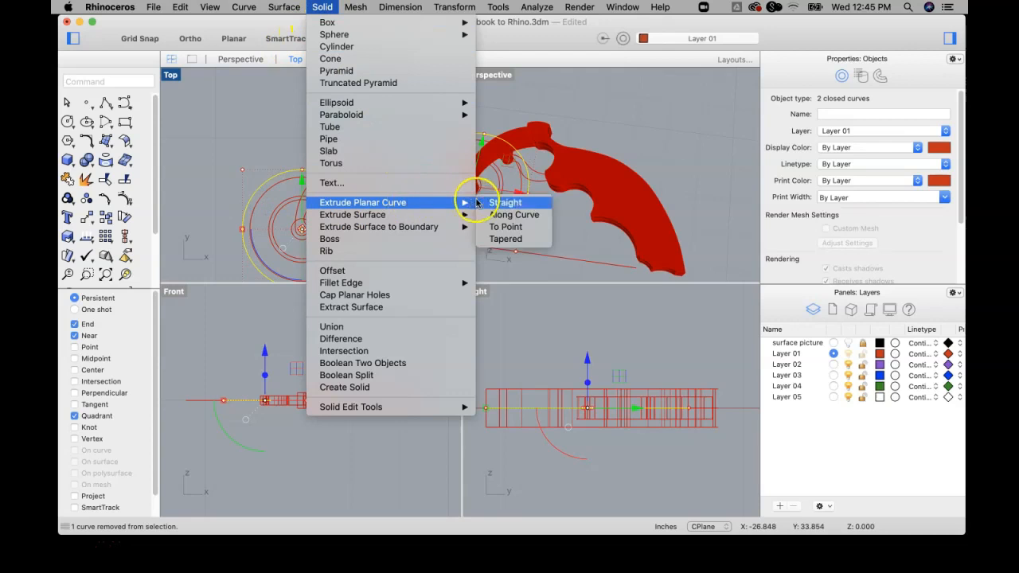
click(489, 202)
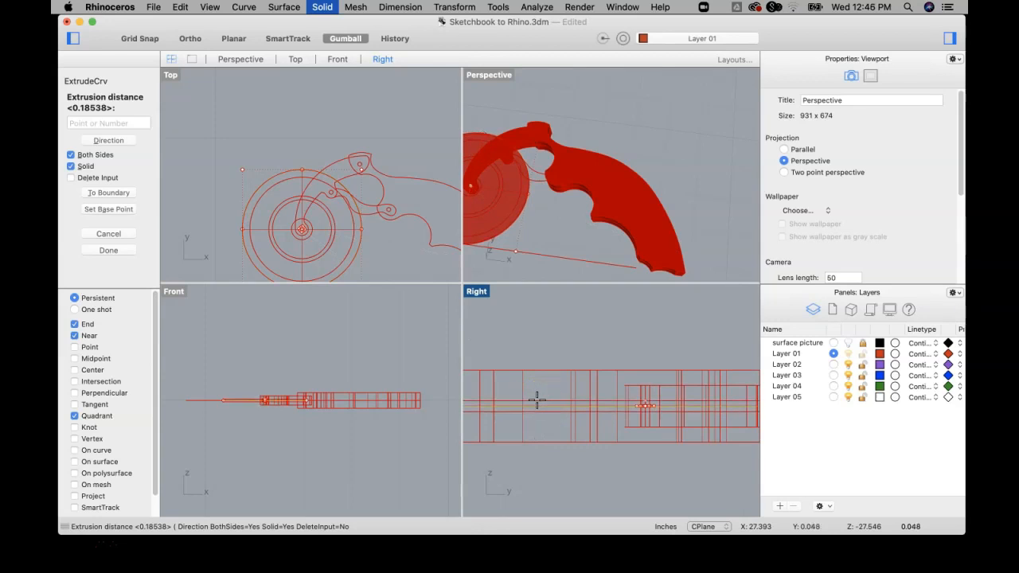
key(Escape)
click(630, 133)
right_drag(630, 134, 466, 141)
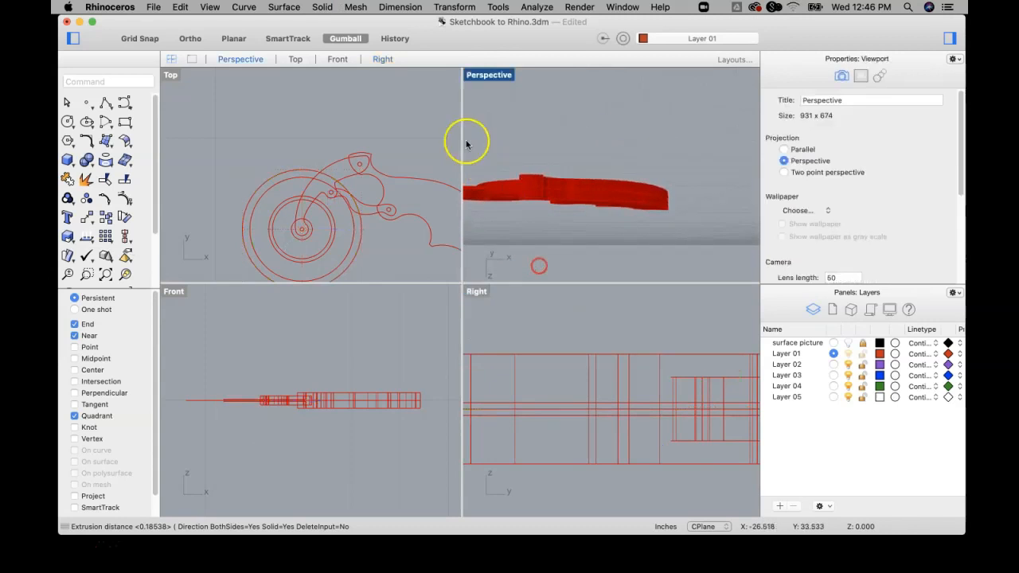
Step: Try to move the wheel's outer circle curve upward off the arm in the Front view, and undo the move
double_click(484, 73)
mouse_move(408, 246)
right_down()
mouse_move(462, 177)
mouse_move(411, 249)
right_up()
scroll(257, 294, up, 5)
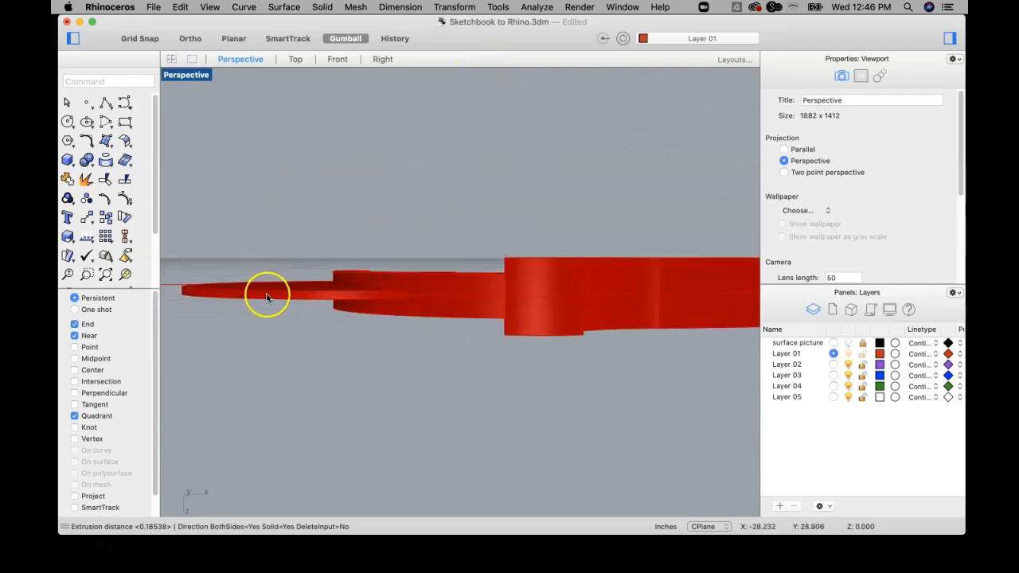
click(267, 294)
double_click(183, 74)
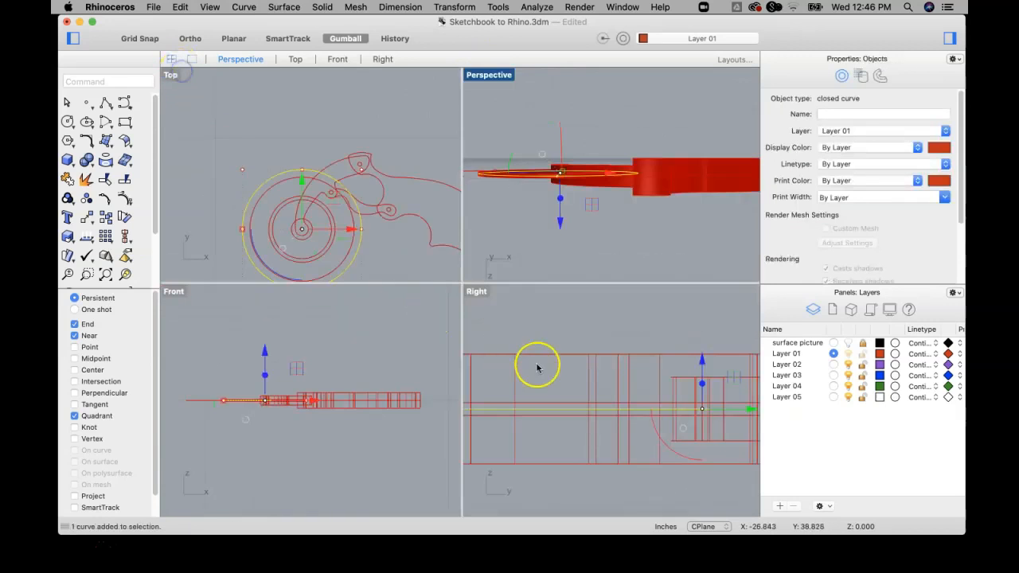
drag(264, 350, 264, 347)
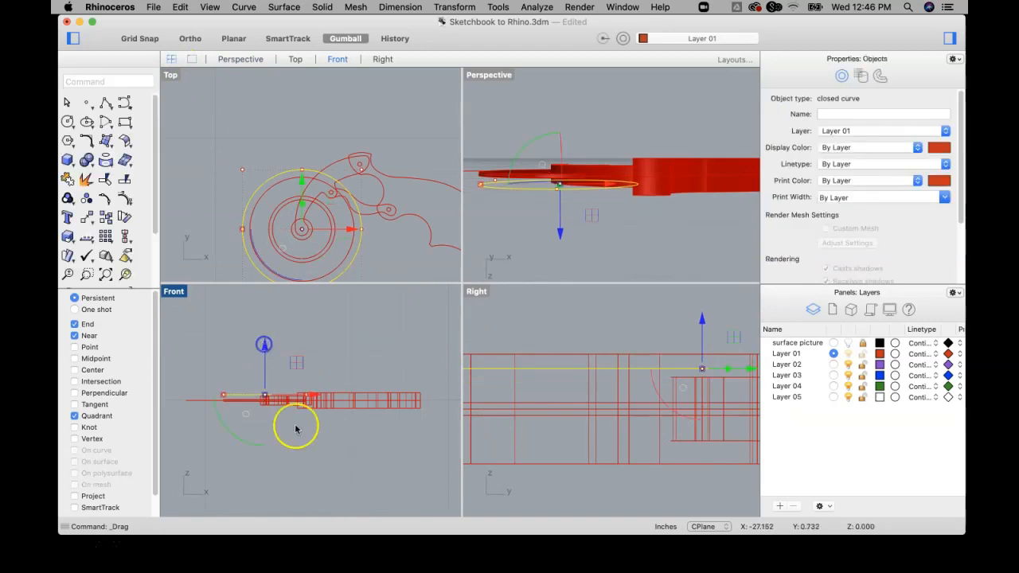
click(284, 365)
scroll(264, 403, up, 3)
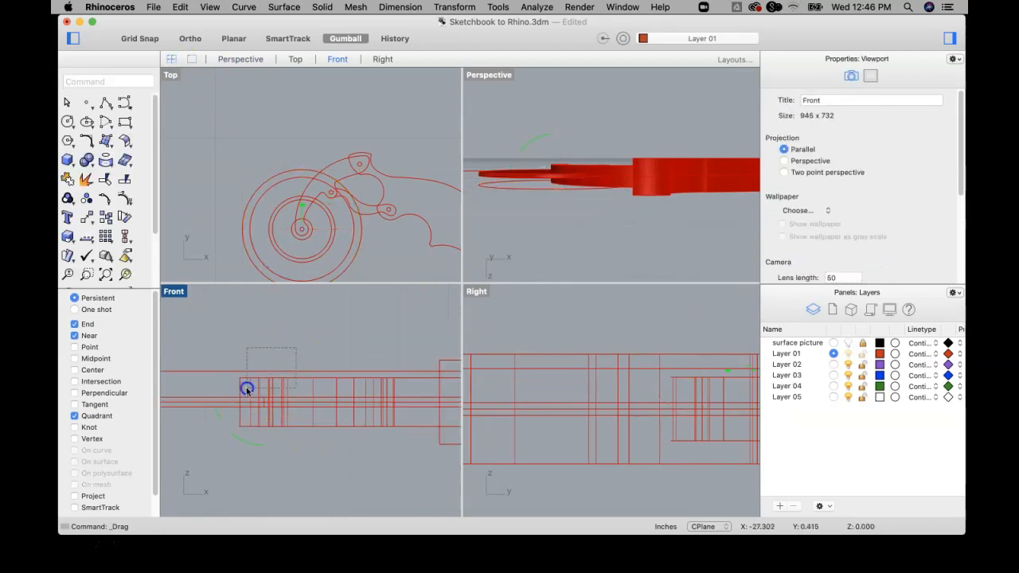
drag(247, 390, 247, 390)
right_drag(530, 193, 484, 186)
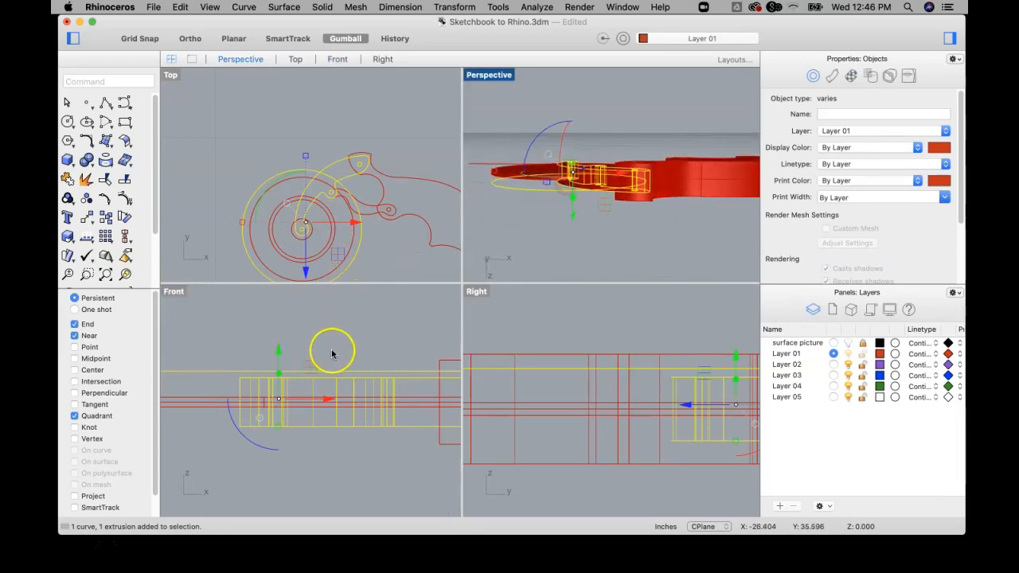
click(219, 402)
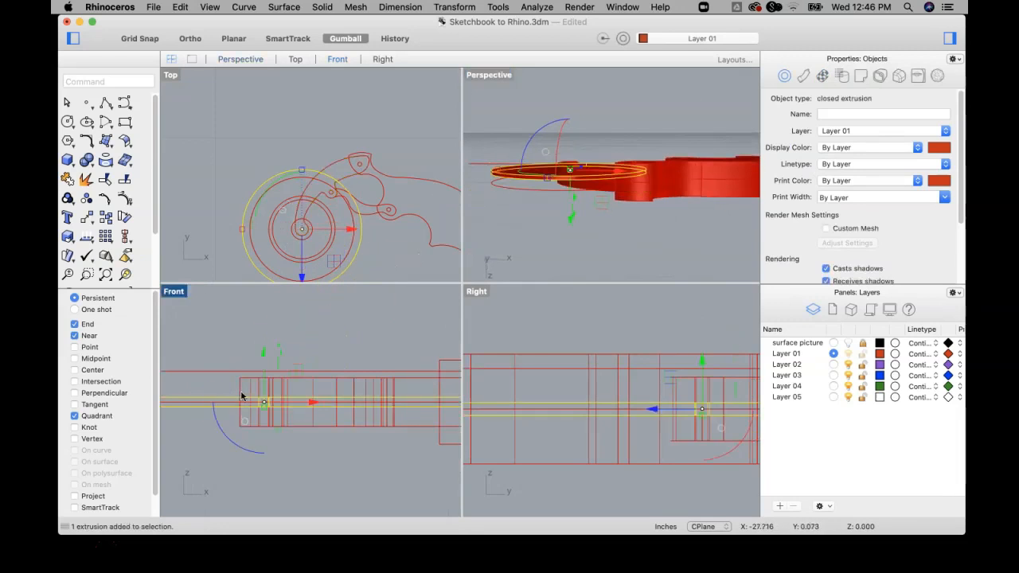
key(super+z)
Step: Raise the wheel disc above the arm solid in the Front view, and raise both together above the body solid
click(199, 418)
click(199, 406)
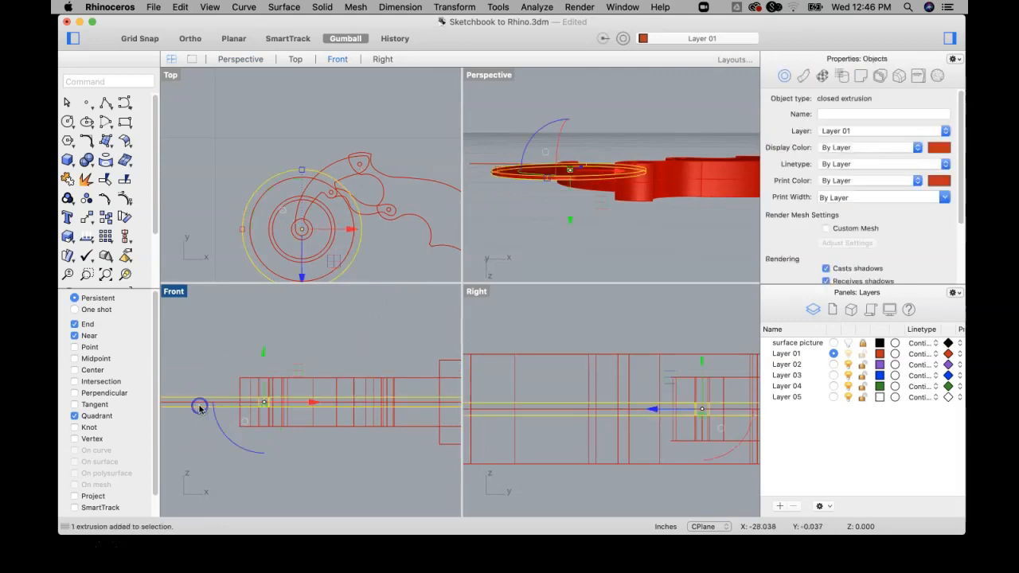
drag(265, 353, 268, 320)
drag(276, 368, 241, 399)
drag(302, 342, 293, 288)
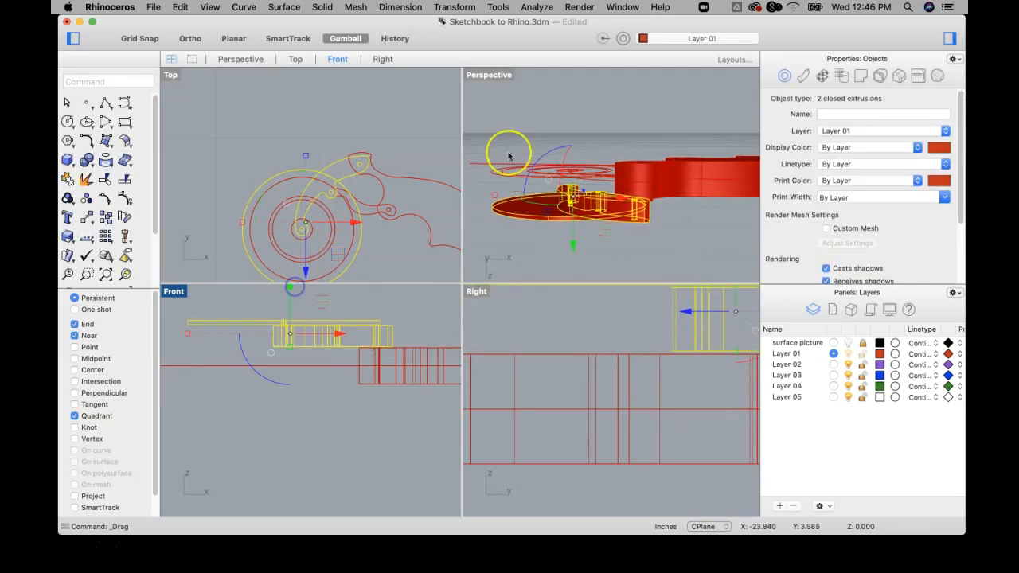
Step: Deselect the solids, and examine how the wheel, arm and body are stacked from several angles in the enlarged Perspective view
double_click(487, 77)
right_drag(586, 234, 609, 528)
click(423, 162)
mouse_move(537, 237)
right_down()
mouse_move(581, 189)
mouse_move(539, 178)
mouse_move(515, 204)
mouse_move(572, 184)
mouse_move(538, 252)
right_up()
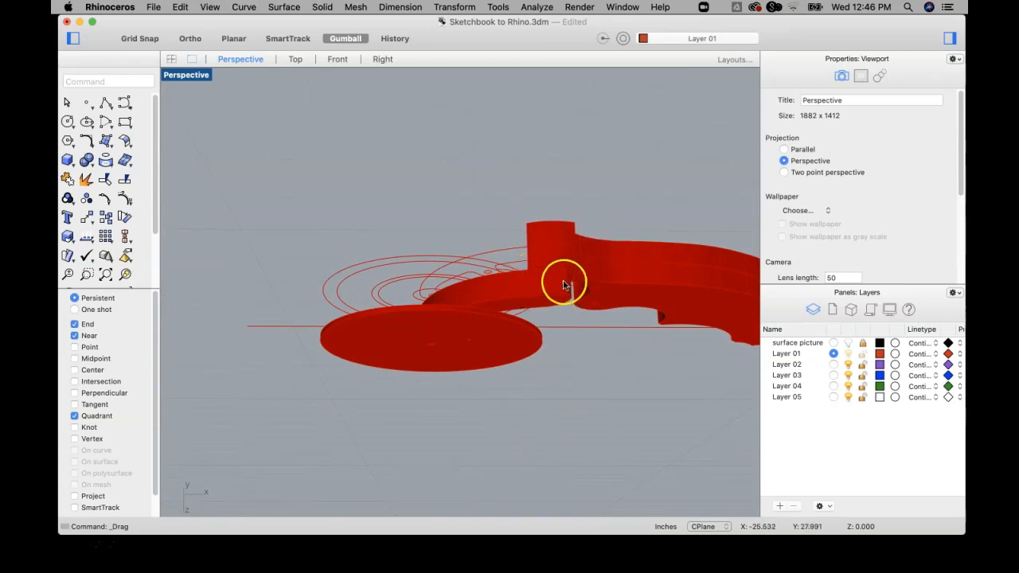
right_drag(553, 290, 610, 213)
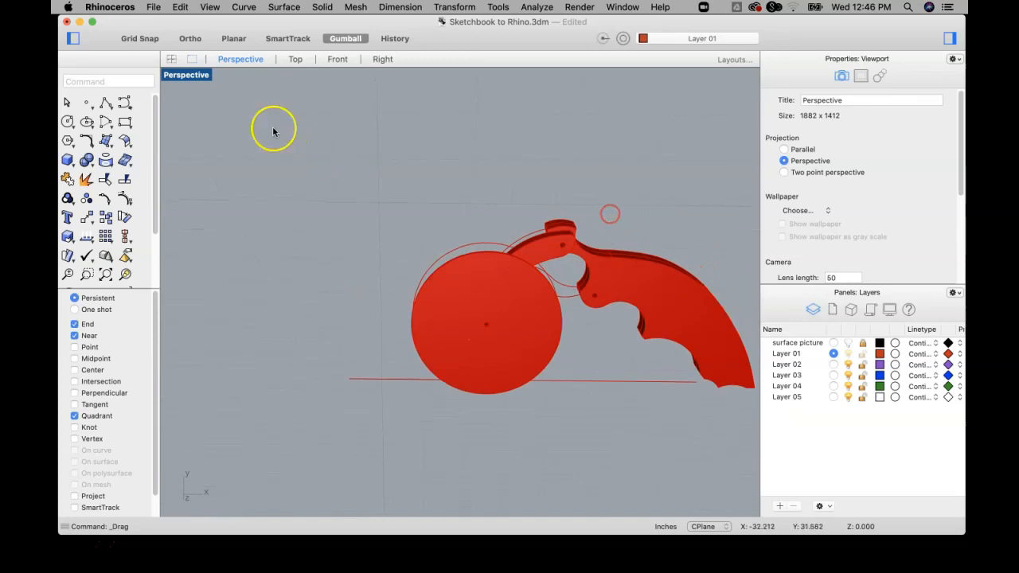
double_click(182, 76)
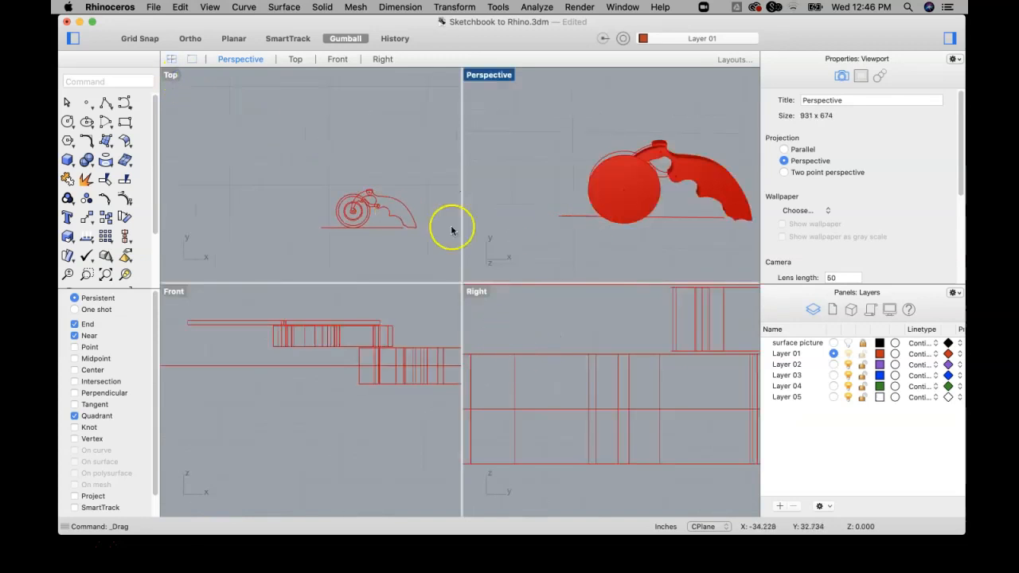
Step: Select the body, arm and wheel solids, and rotate them together in the Right view so that they stand upright
scroll(372, 358, down, 10)
right_drag(402, 359, 353, 365)
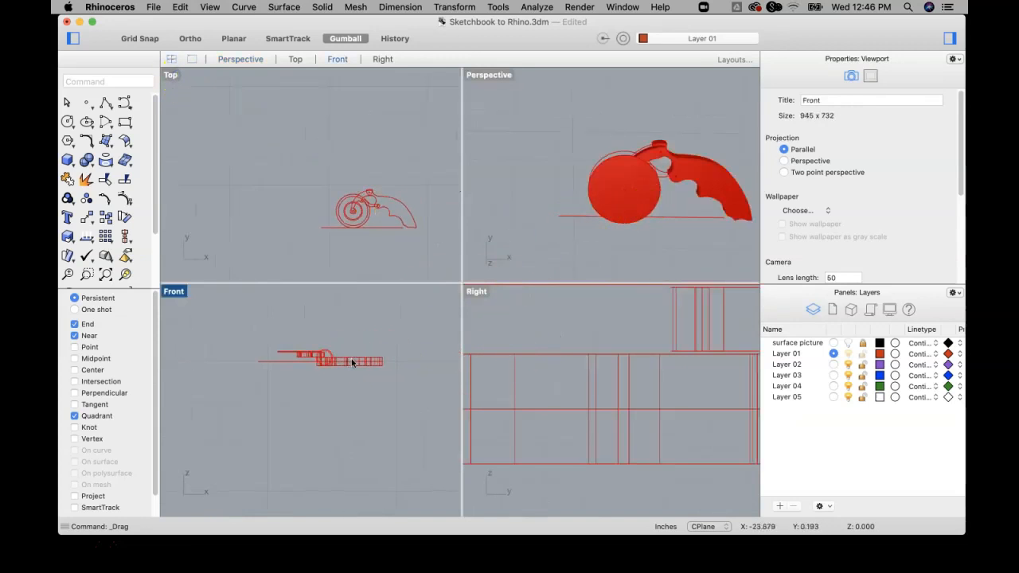
scroll(354, 366, up, 5)
click(352, 371)
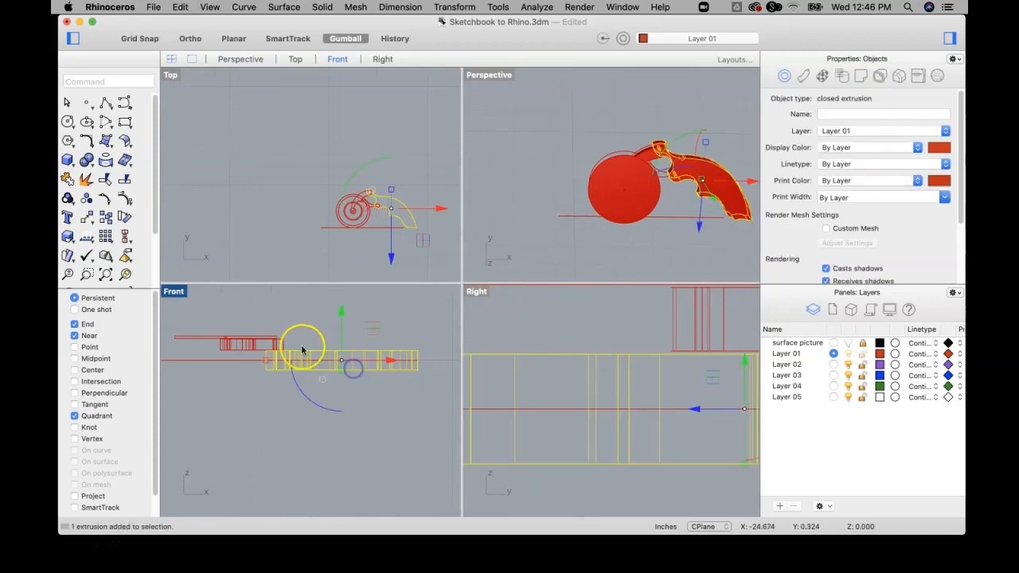
shift+click(243, 344)
shift+click(210, 338)
scroll(578, 342, down, 12)
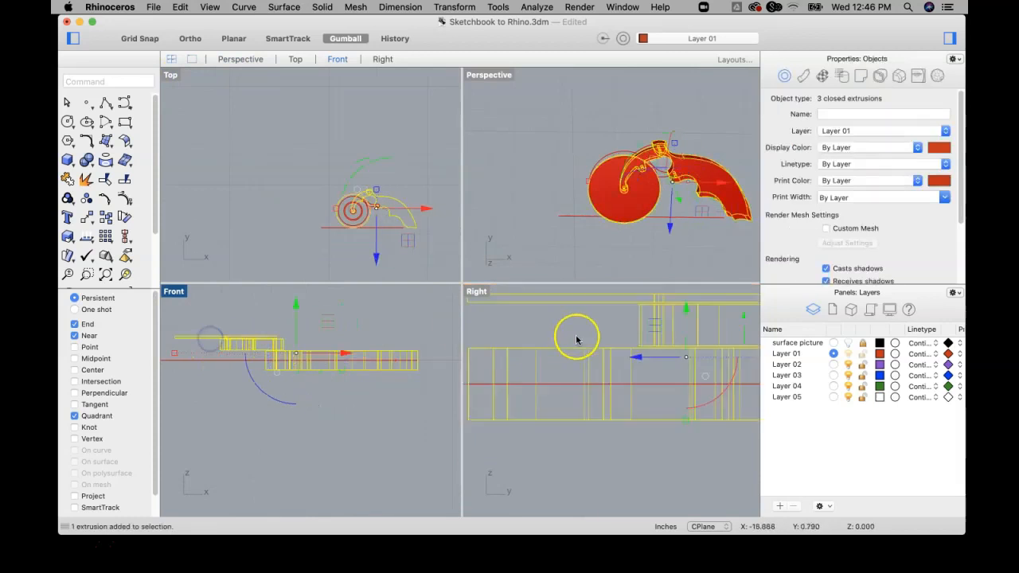
drag(648, 384, 656, 318)
right_drag(650, 189, 638, 92)
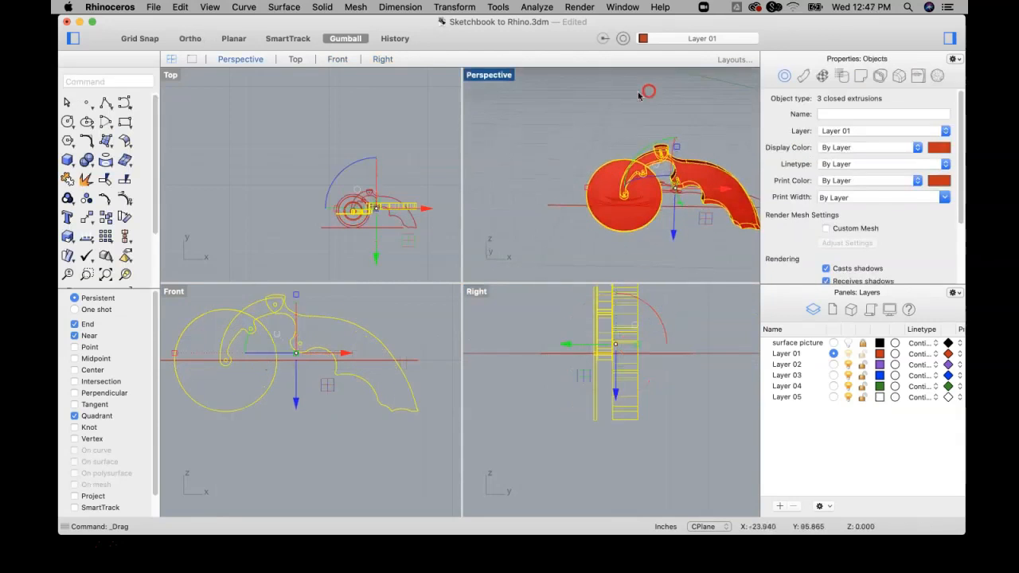
Step: Deselect the solids, and examine the upright wheel, arm and body from several angles in the enlarged Perspective view
double_click(475, 77)
shift+right_drag(412, 203, 342, 182)
click(657, 205)
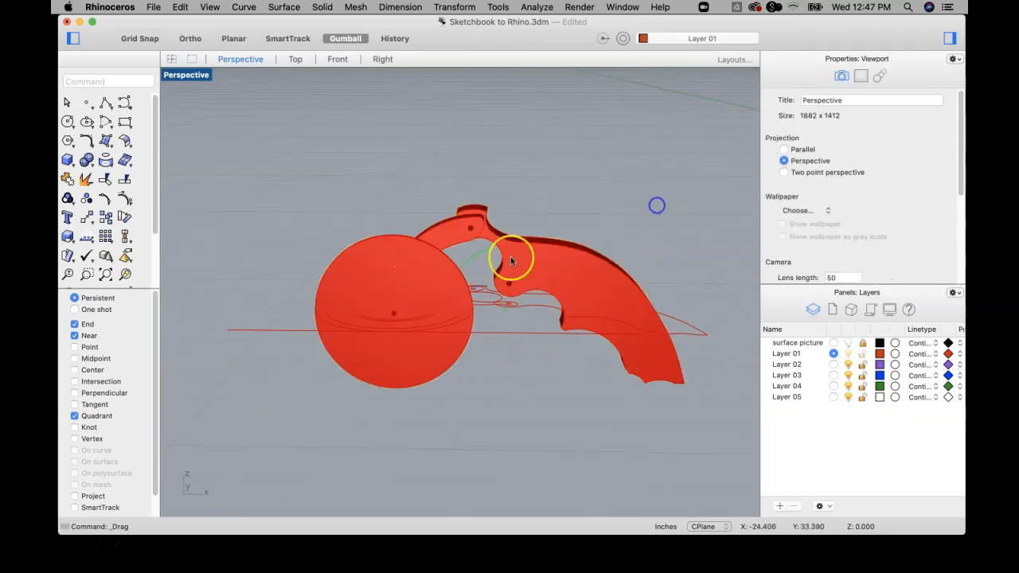
click(89, 273)
drag(342, 172, 674, 463)
right_drag(441, 359, 481, 351)
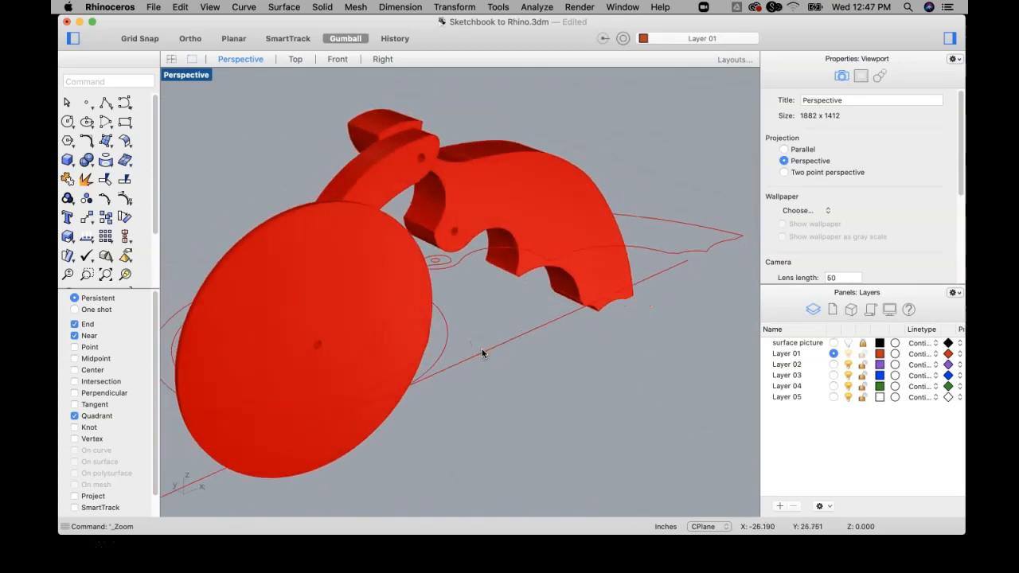
right_drag(504, 298, 457, 352)
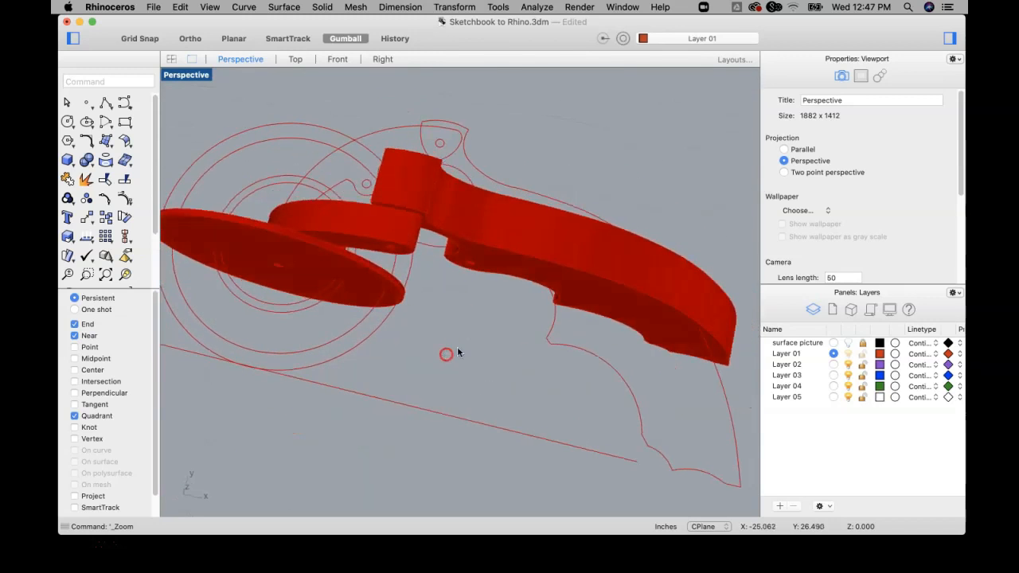
mouse_move(596, 292)
right_down()
mouse_move(510, 207)
mouse_move(571, 269)
mouse_move(591, 215)
mouse_move(572, 314)
mouse_move(564, 210)
mouse_move(591, 204)
mouse_move(582, 284)
right_up()
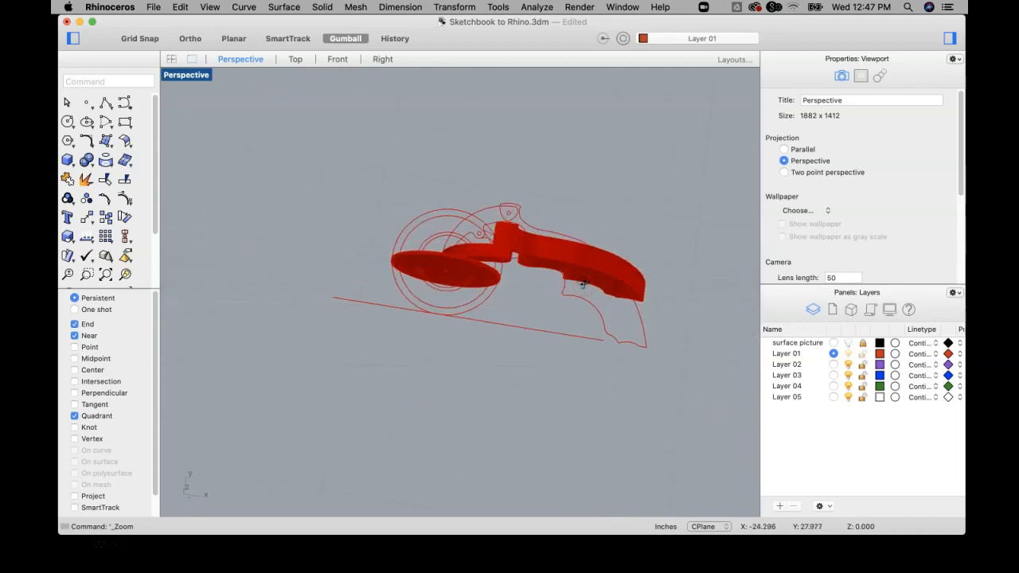
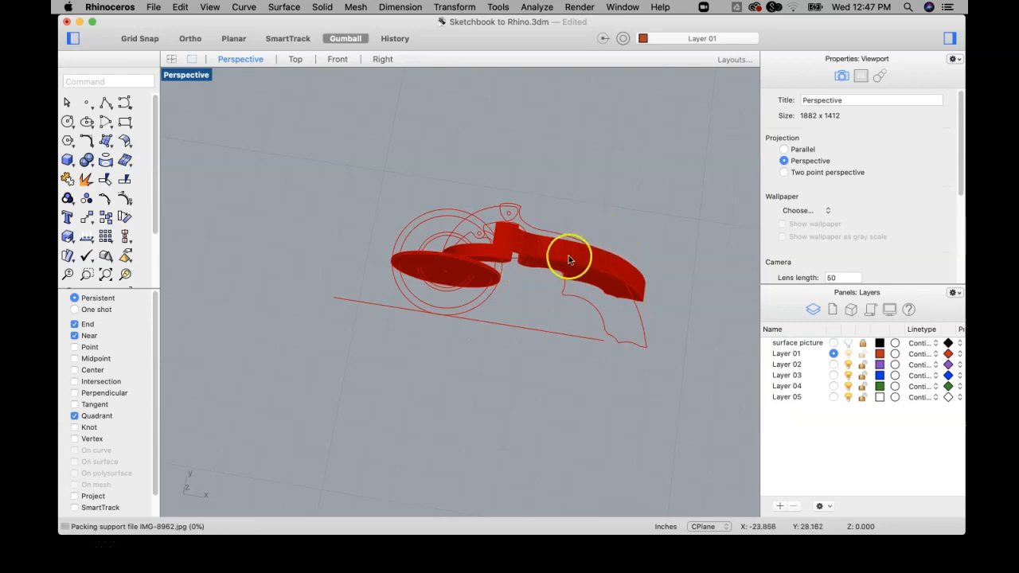
right_drag(573, 258, 539, 295)
scroll(509, 308, up, 2)
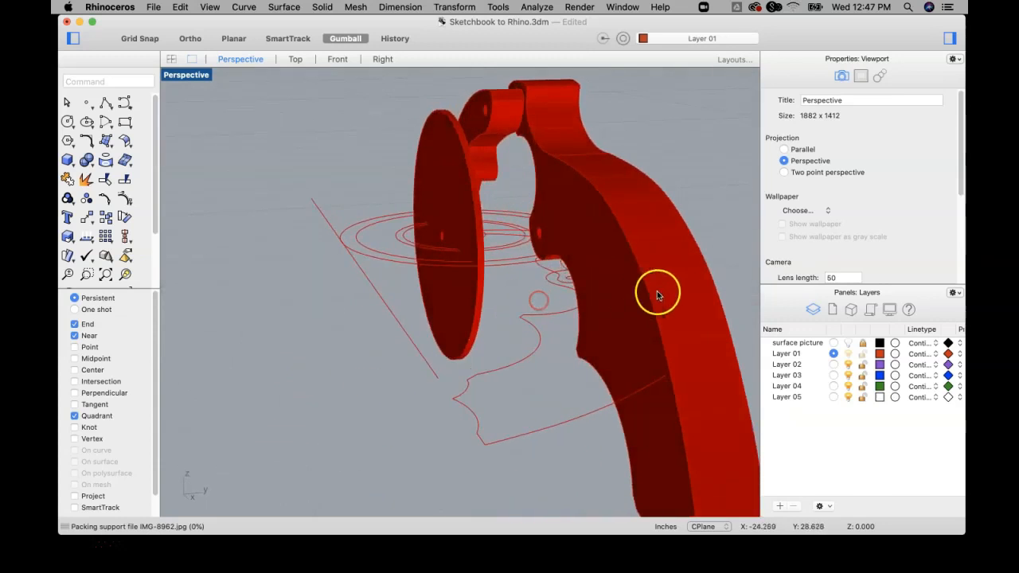
mouse_move(646, 284)
right_down()
mouse_move(645, 302)
mouse_move(620, 228)
right_up()
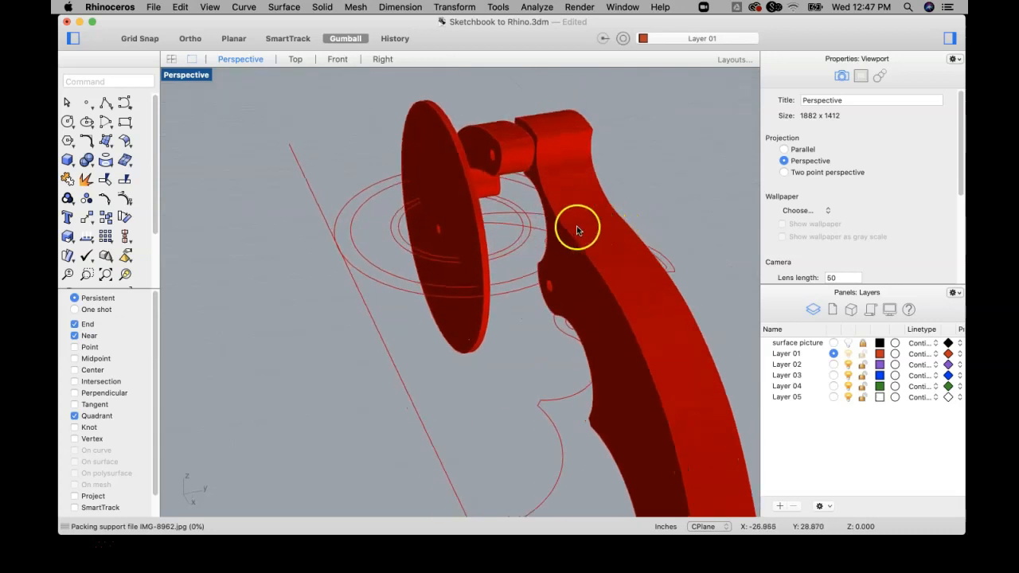
Step: Hide the body solid's isocurves, view it unselected, and turn its isocurves back on
click(629, 323)
scroll(862, 230, down, 4)
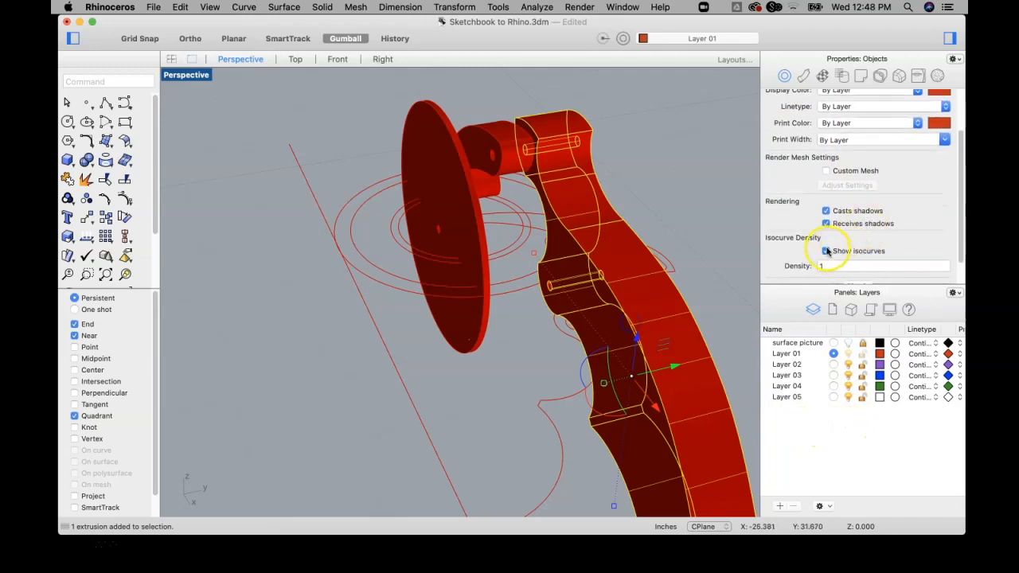
click(728, 216)
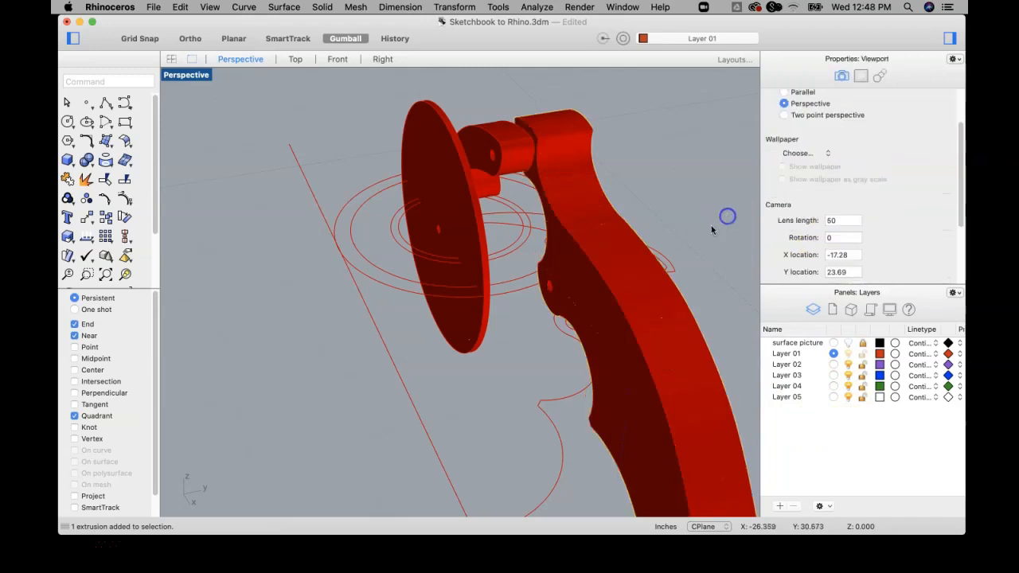
right_drag(713, 252, 743, 232)
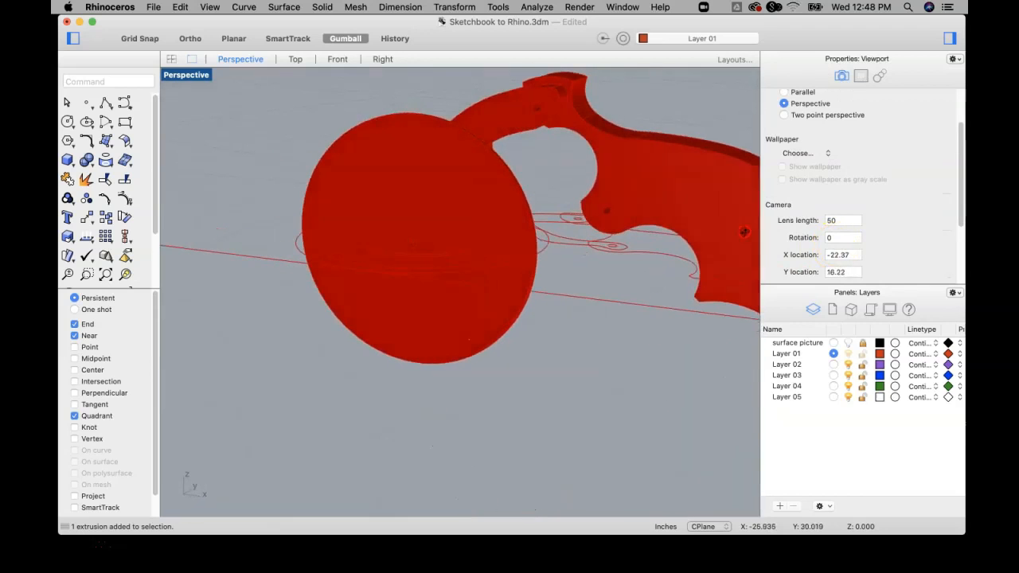
click(715, 197)
scroll(845, 246, down, 3)
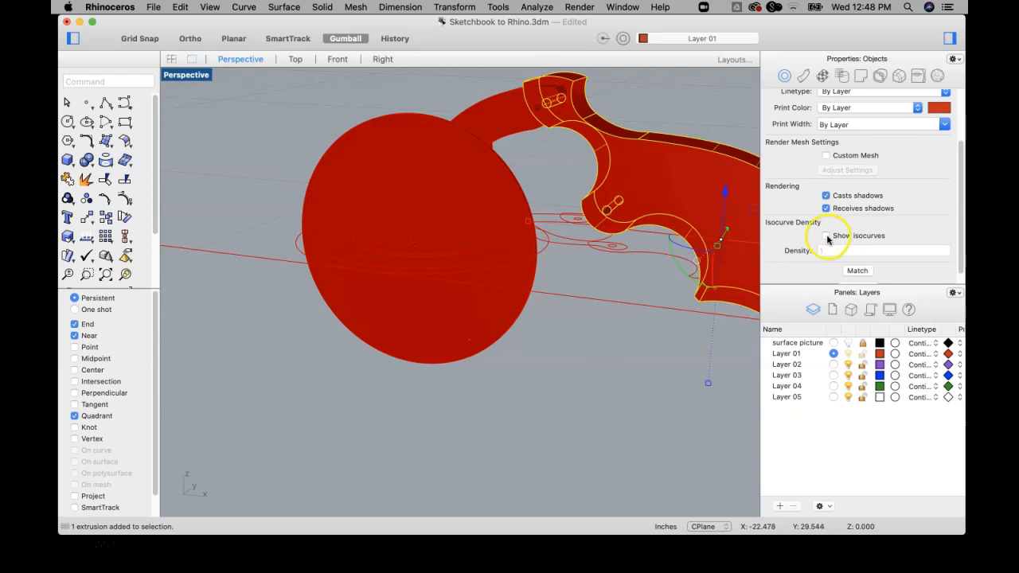
click(827, 238)
Step: Examine the selected body solid and its isocurves from several angles
mouse_move(739, 178)
right_down()
mouse_move(489, 191)
mouse_move(458, 152)
right_up()
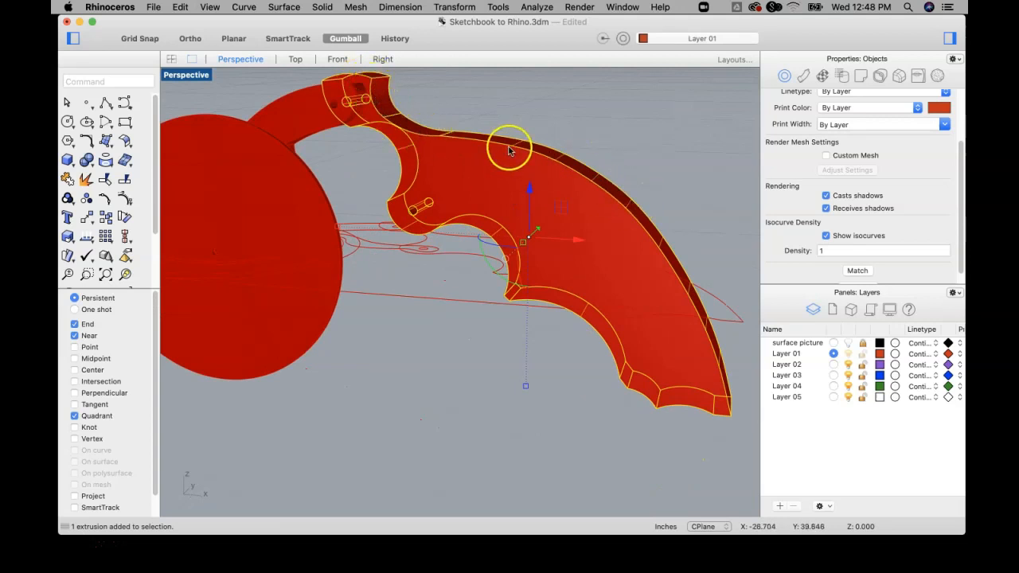
right_drag(687, 285, 609, 219)
right_drag(496, 148, 436, 149)
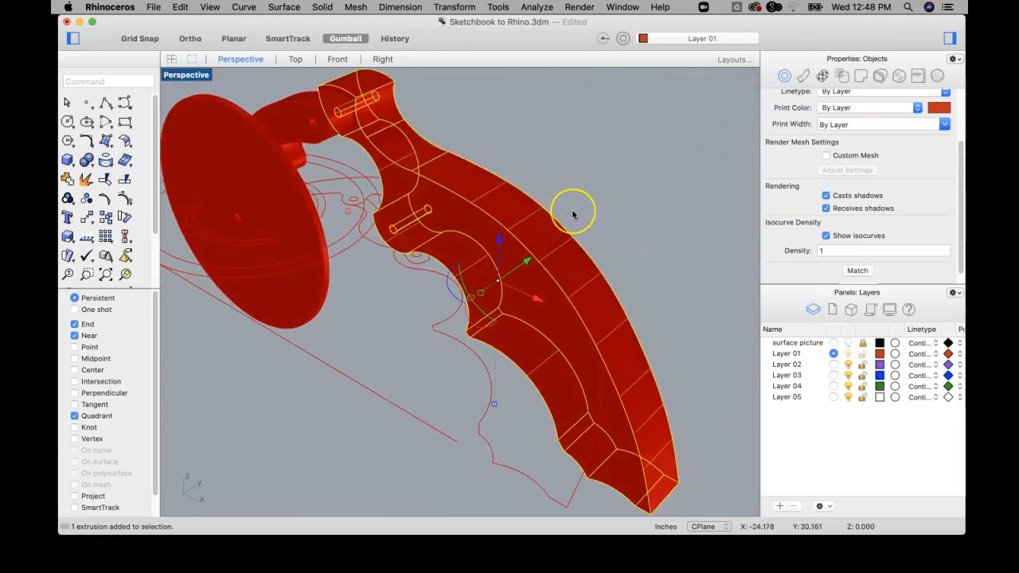
right_drag(571, 208, 560, 280)
scroll(560, 279, up, 10)
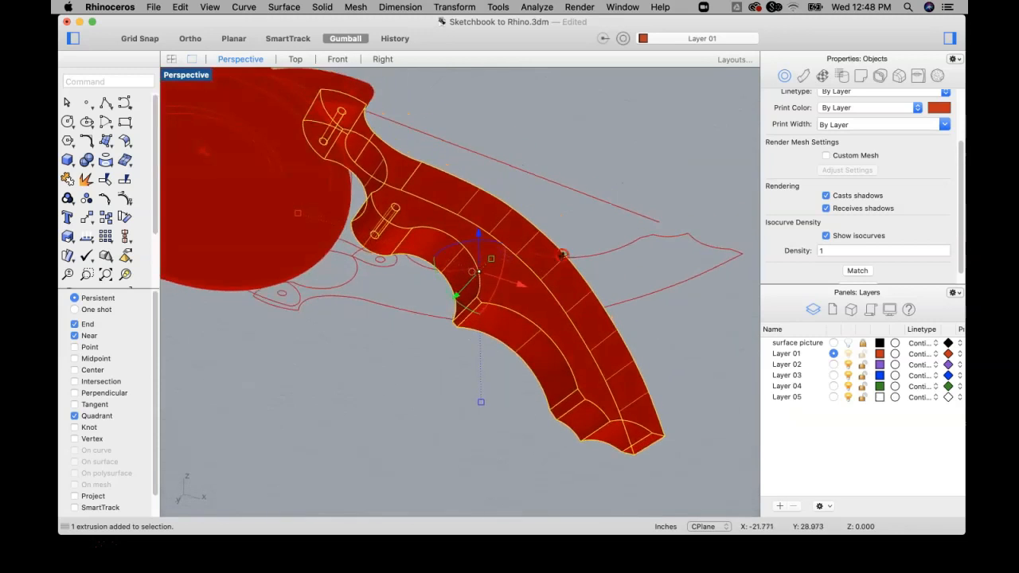
scroll(549, 287, down, 8)
right_drag(546, 291, 561, 273)
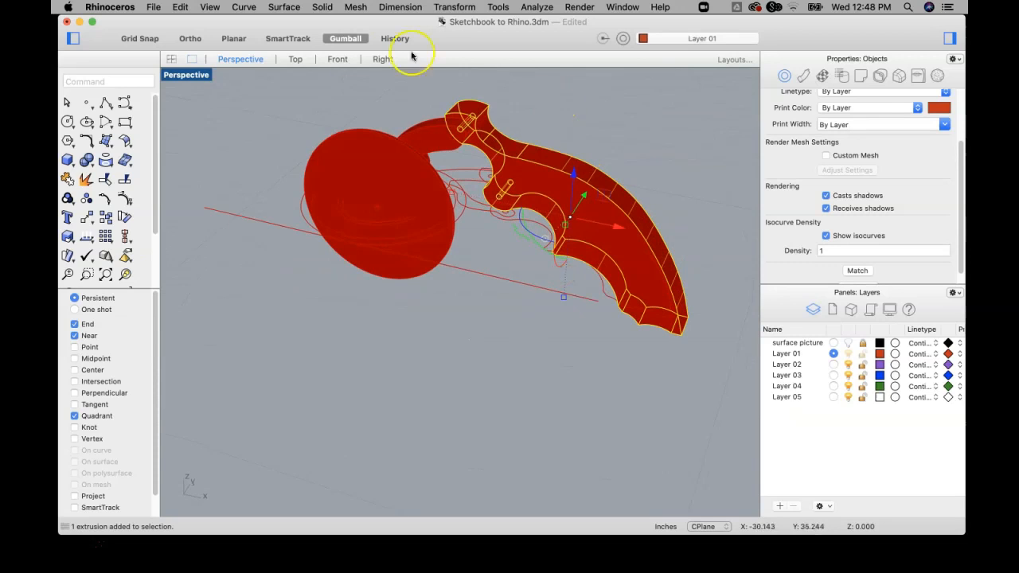
Step: Return to the four-view layout, select the wheel, arm and body solids, and assign them to Layer 03
double_click(189, 74)
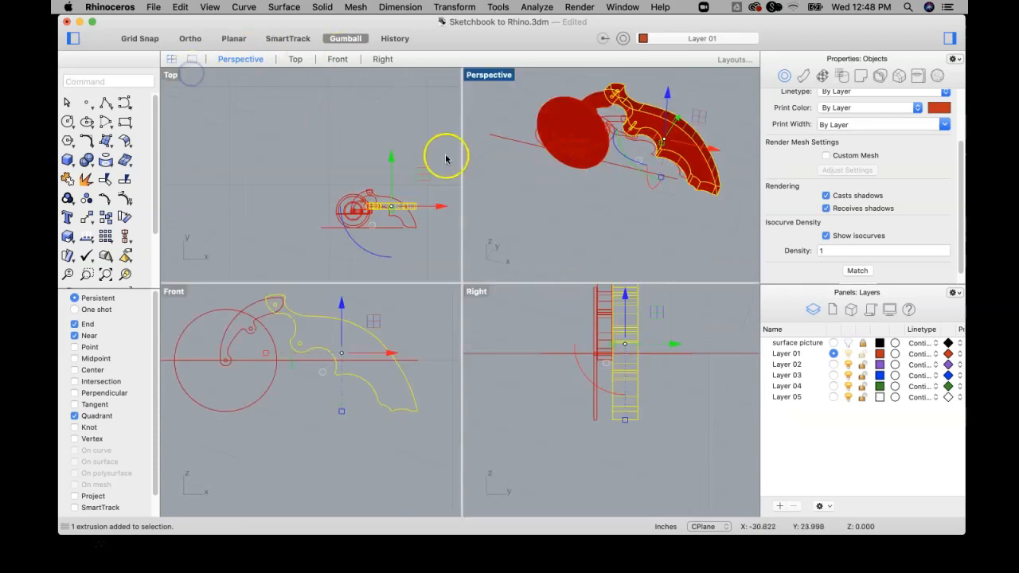
click(569, 115)
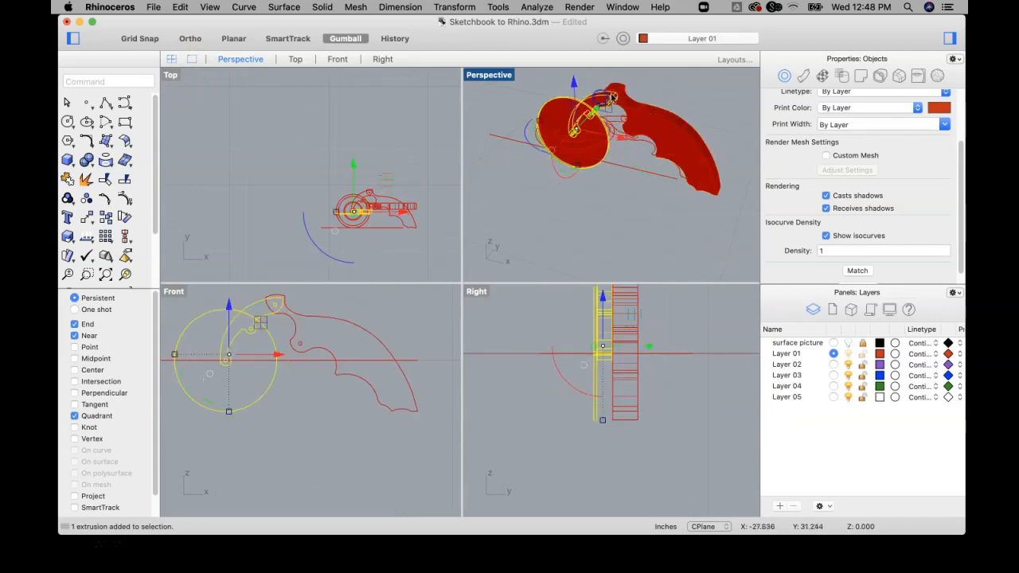
shift+click(603, 98)
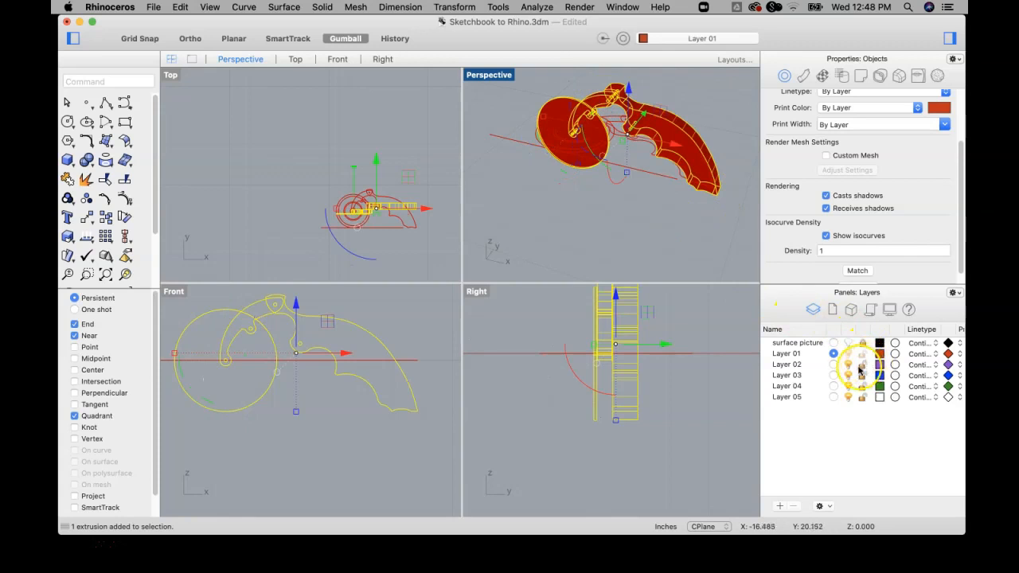
scroll(894, 148, up, 2)
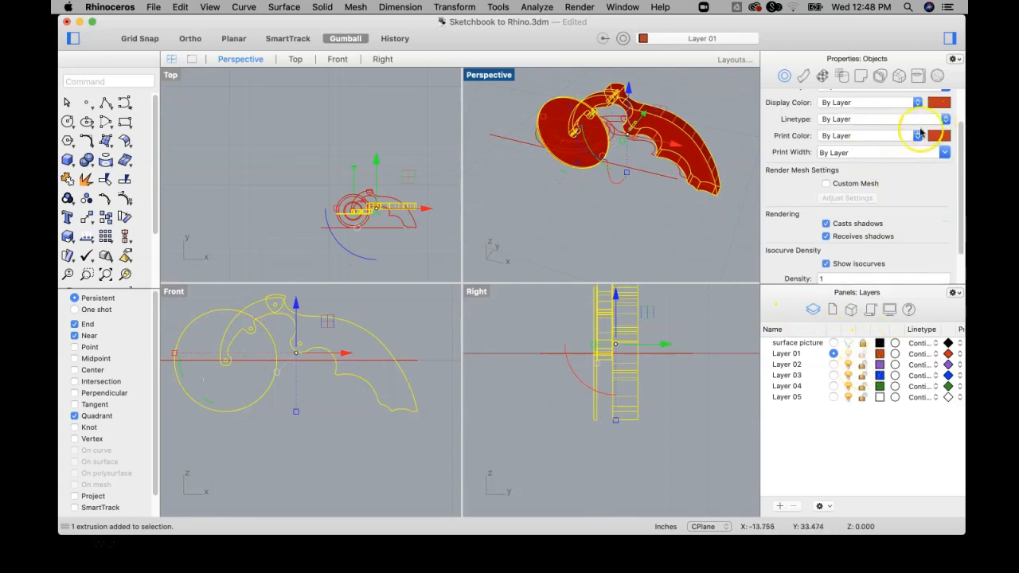
scroll(904, 151, up, 2)
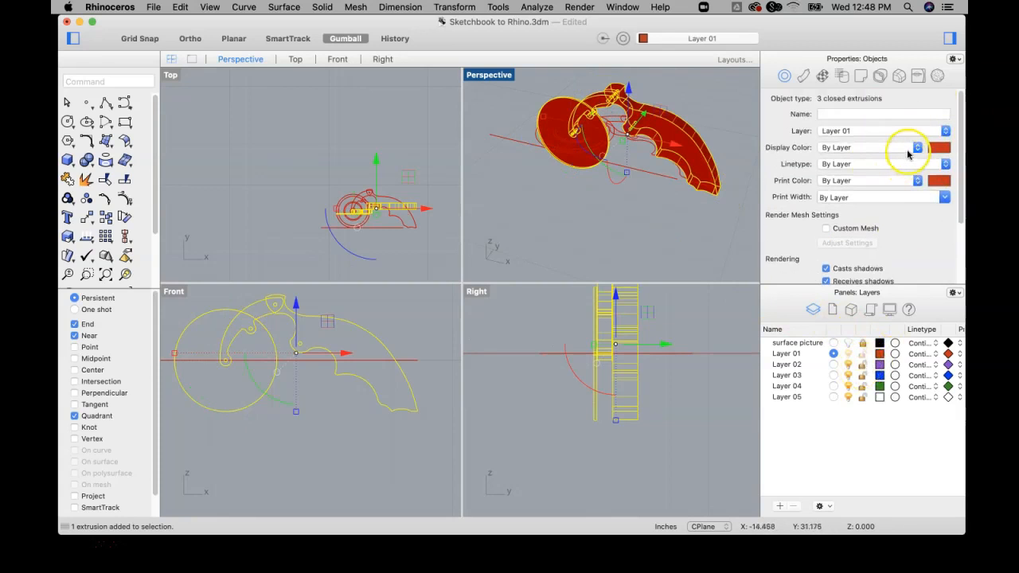
click(945, 131)
click(836, 150)
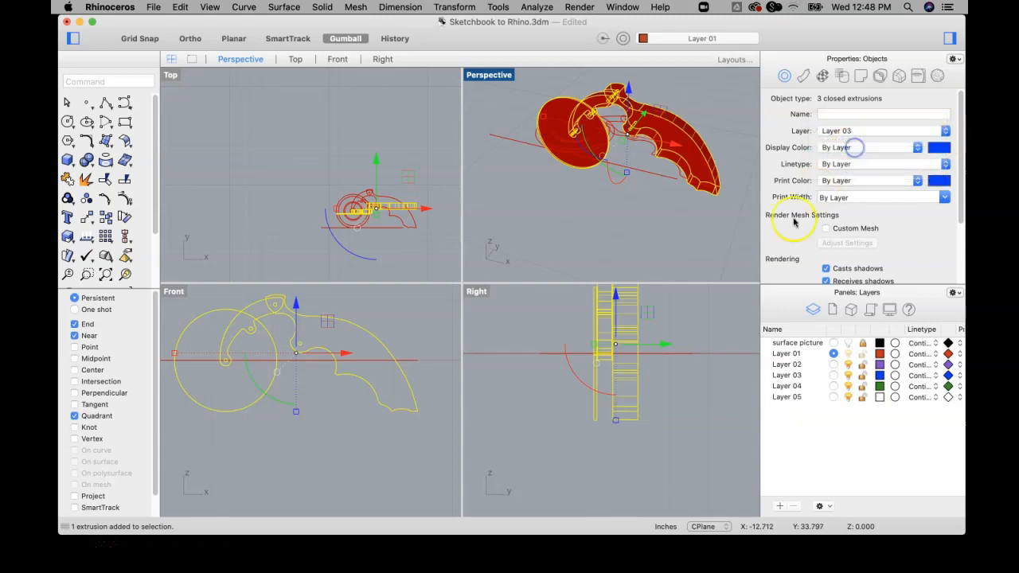
Step: Turn Layer 03 off and on again, and hide the three selected solids with the Hide command and show them again
click(848, 375)
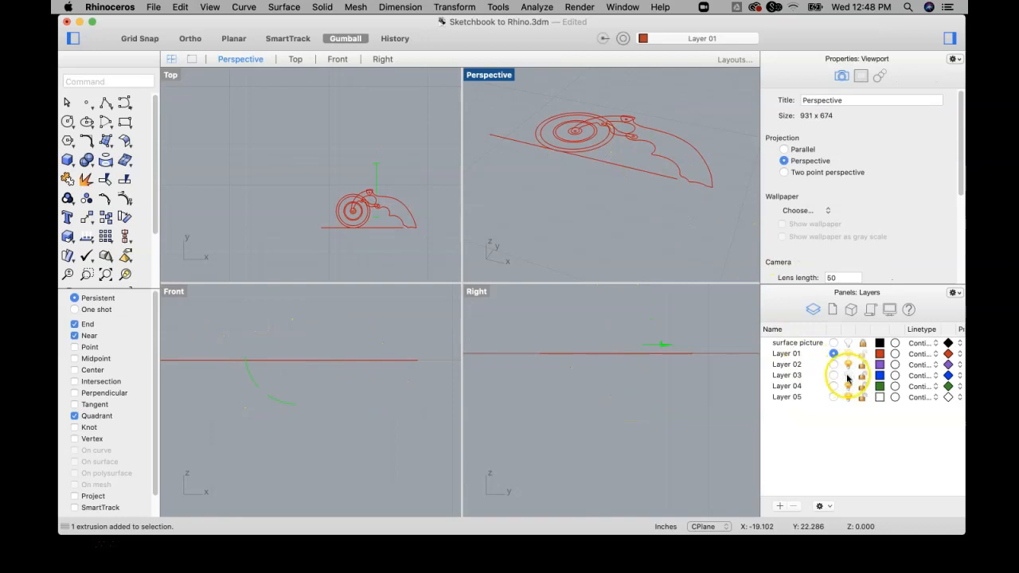
click(849, 375)
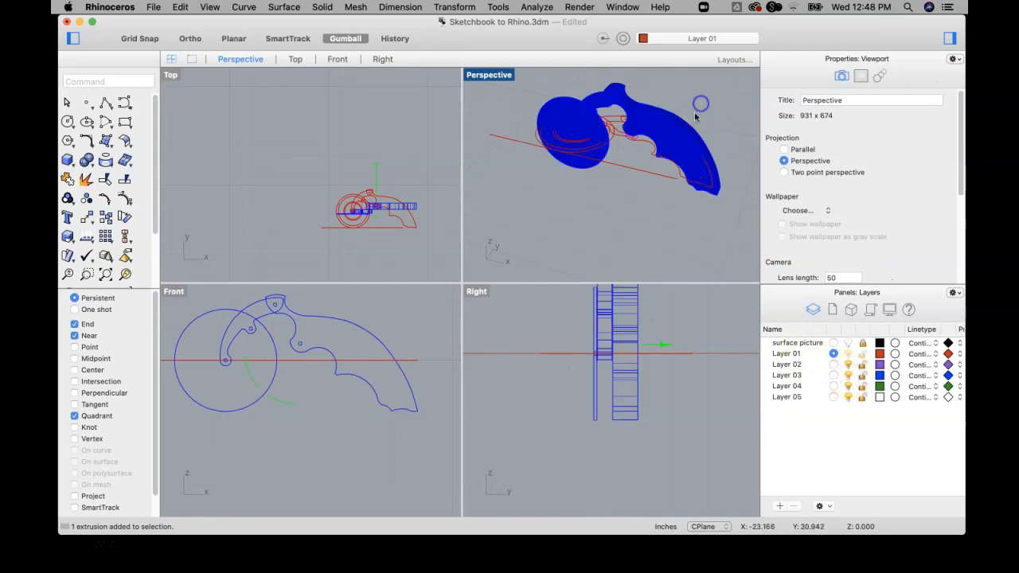
click(659, 166)
shift+click(561, 105)
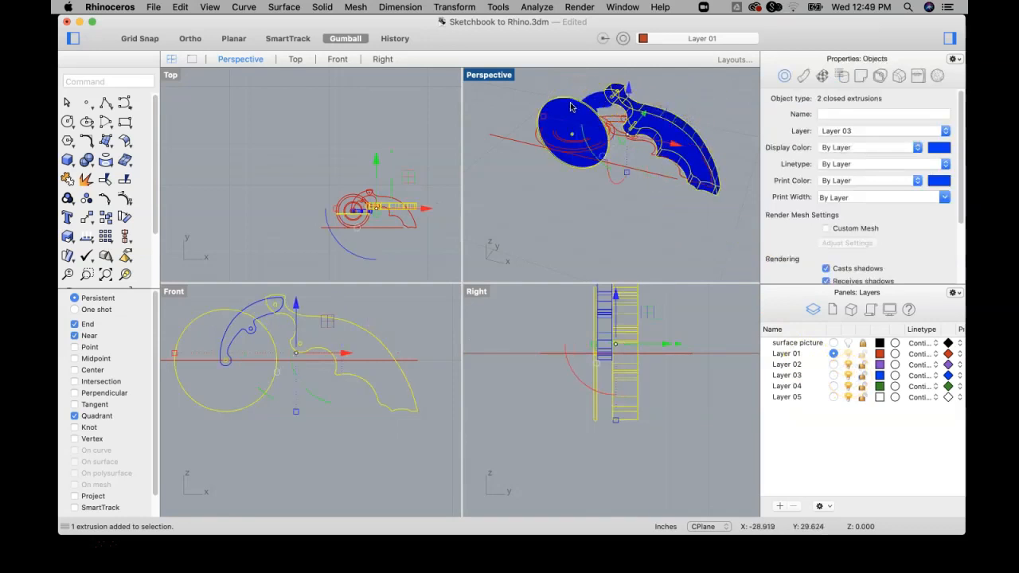
shift+click(593, 99)
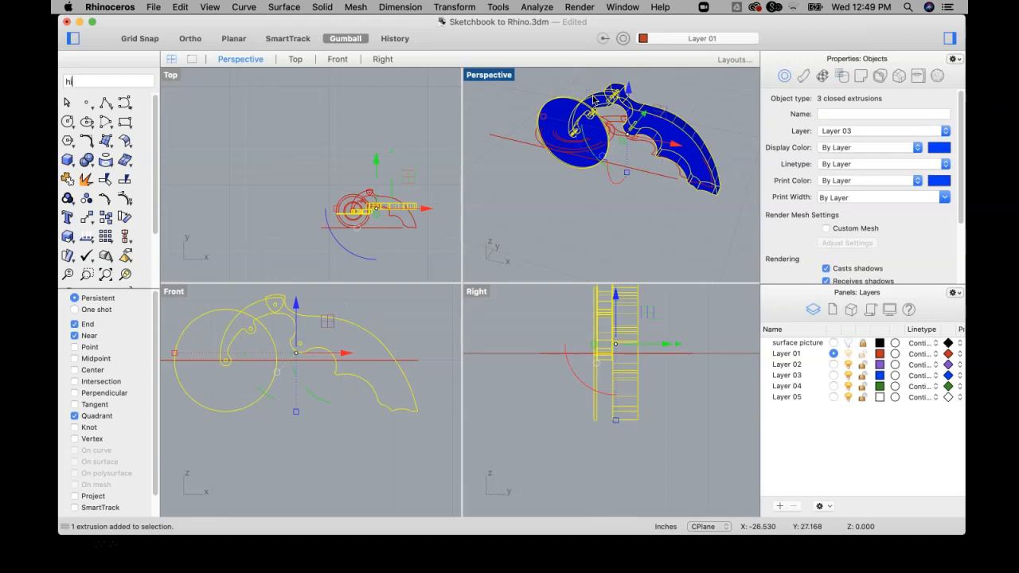
key(Return)
click(555, 146)
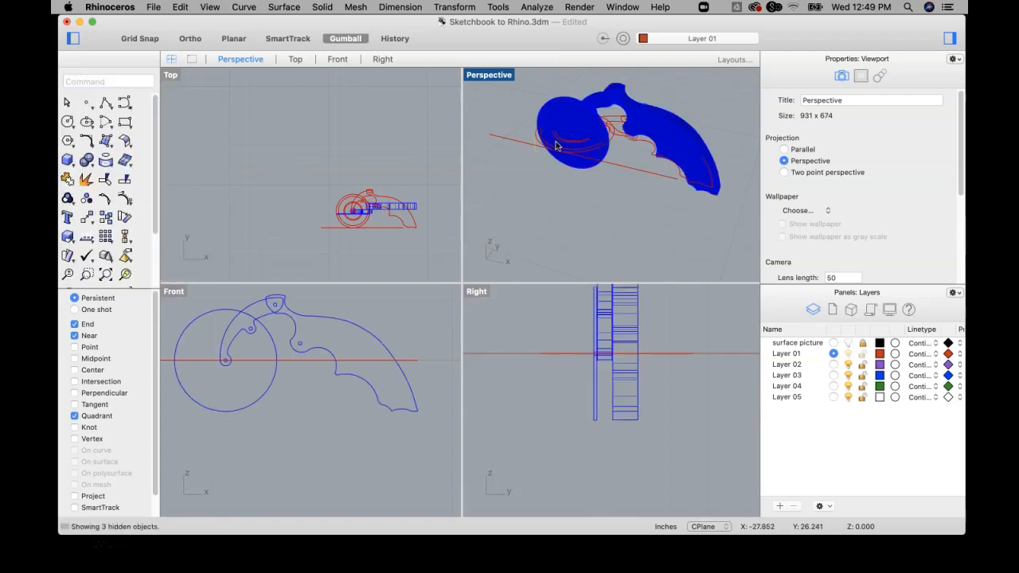
Step: Turn off Layer 03, and turn on and unlock the surface picture layer with the traced curves in the enlarged Perspective view
click(848, 375)
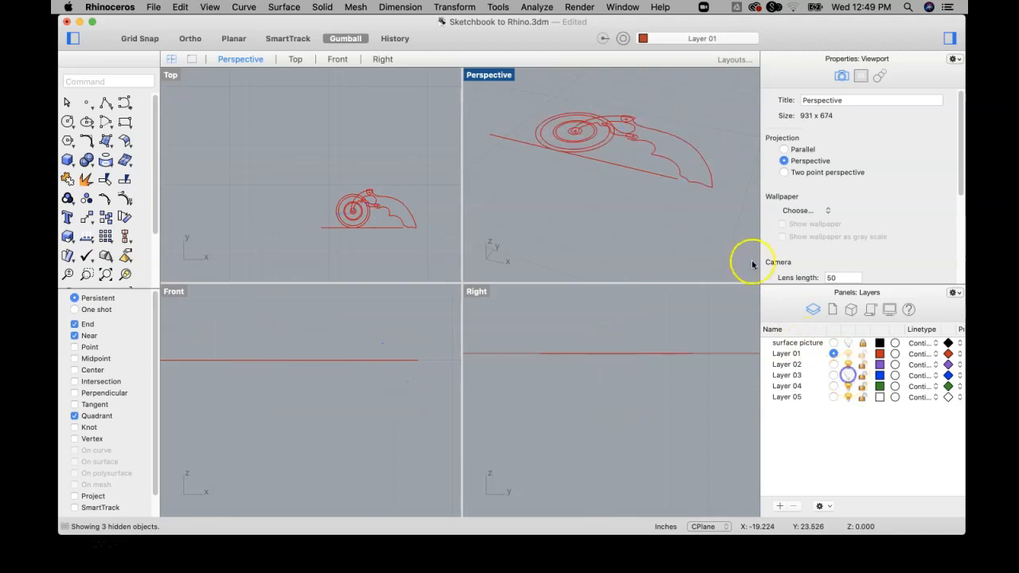
double_click(485, 75)
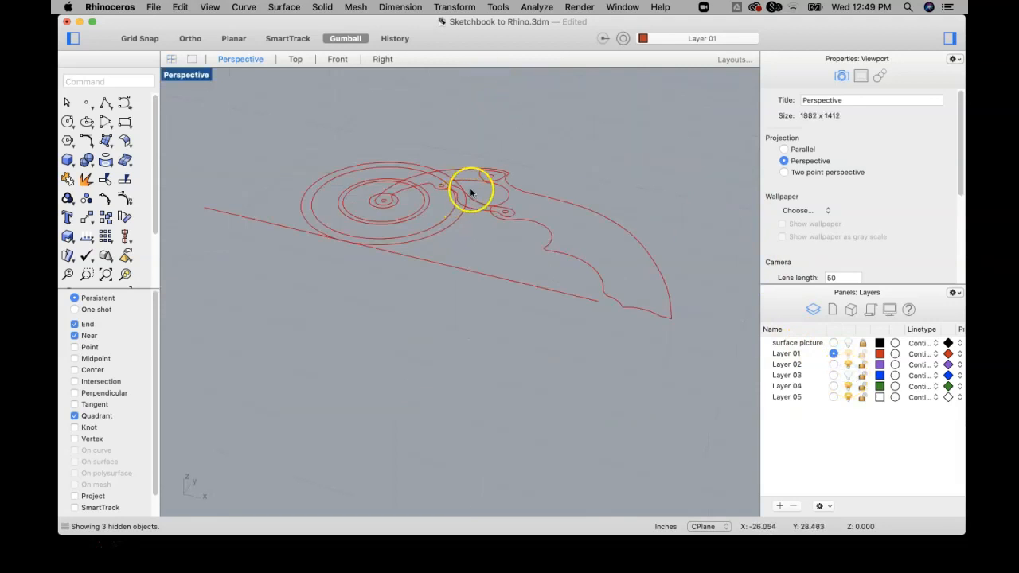
scroll(450, 188, up, 2)
right_drag(502, 181, 507, 228)
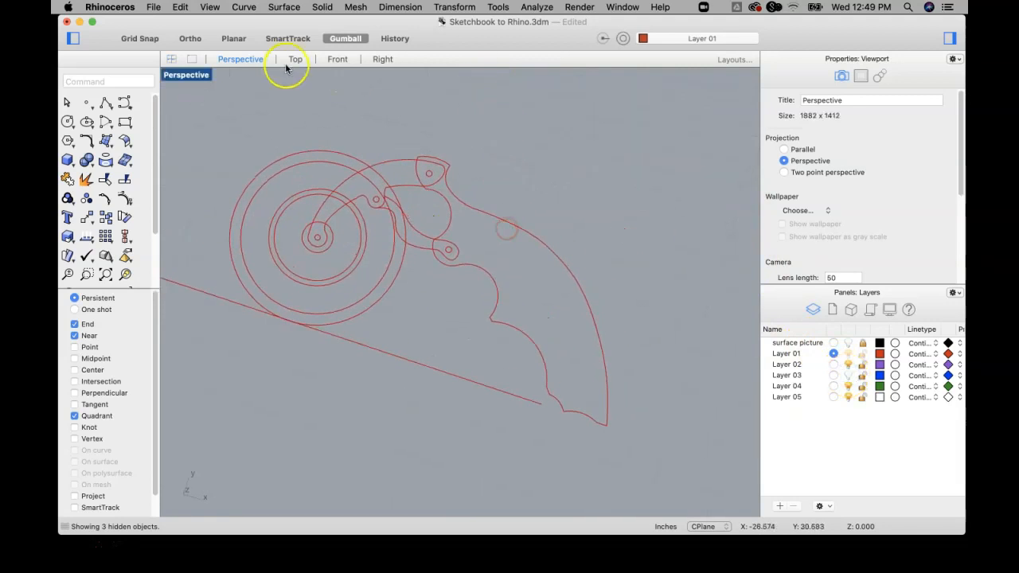
click(848, 343)
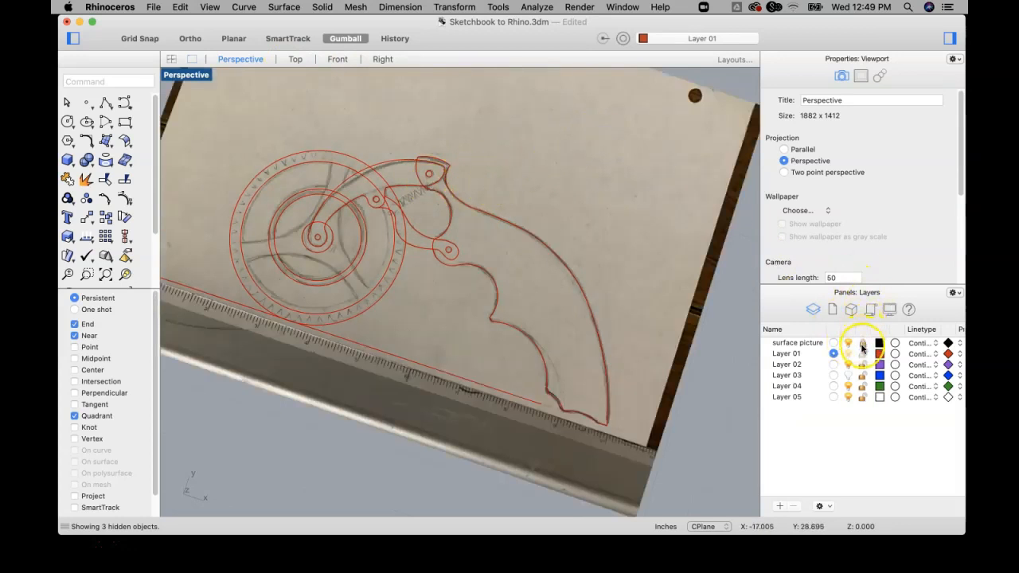
Step: Select the sketch picture surface, read its object description, and close the description
click(676, 201)
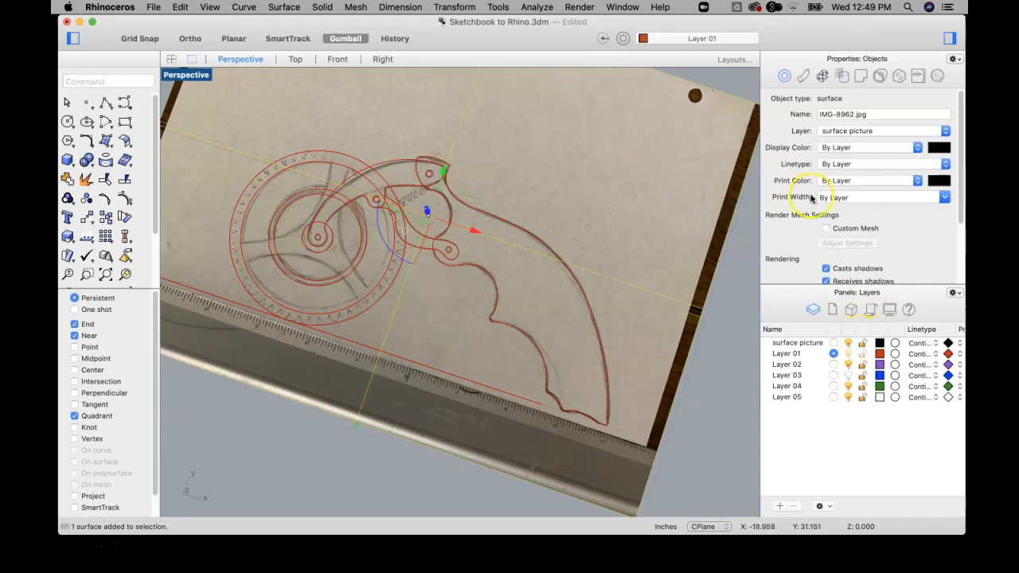
scroll(862, 219, down, 5)
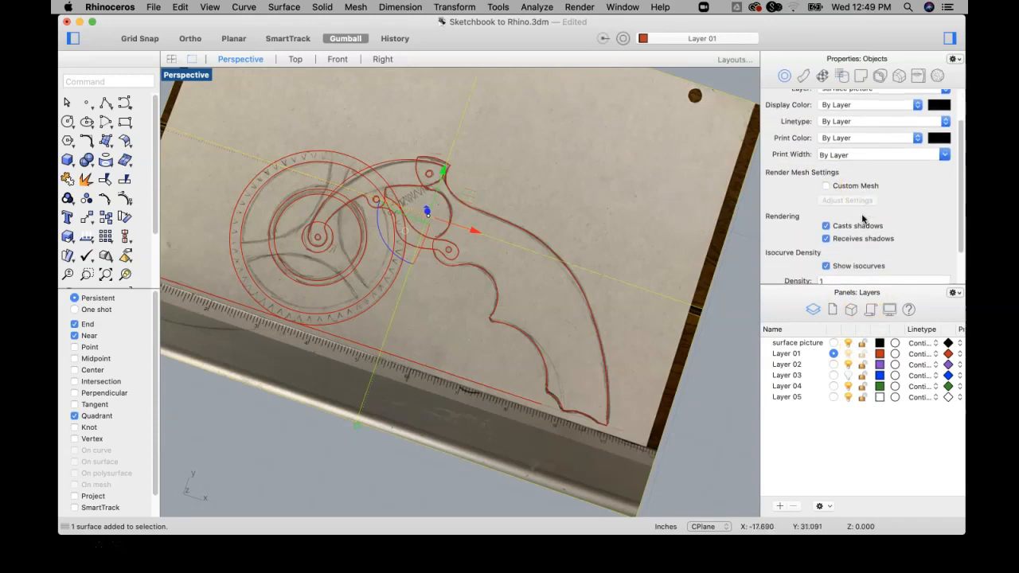
scroll(862, 218, down, 2)
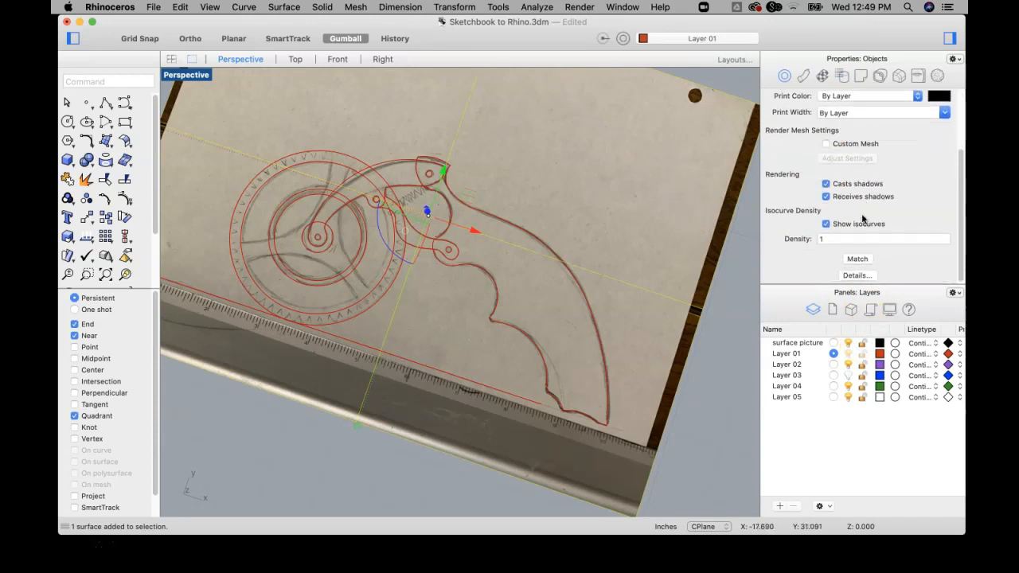
click(855, 276)
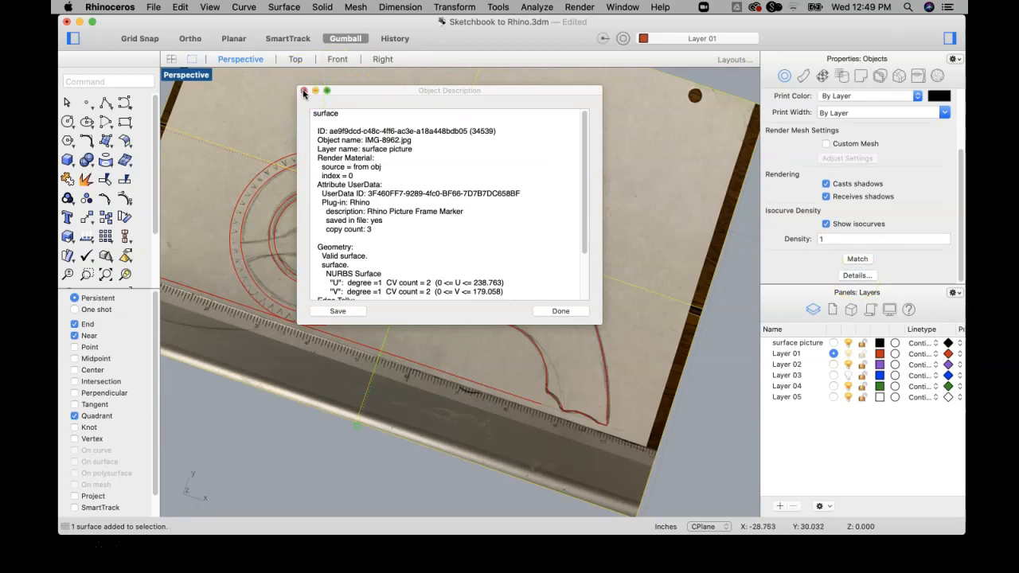
click(303, 92)
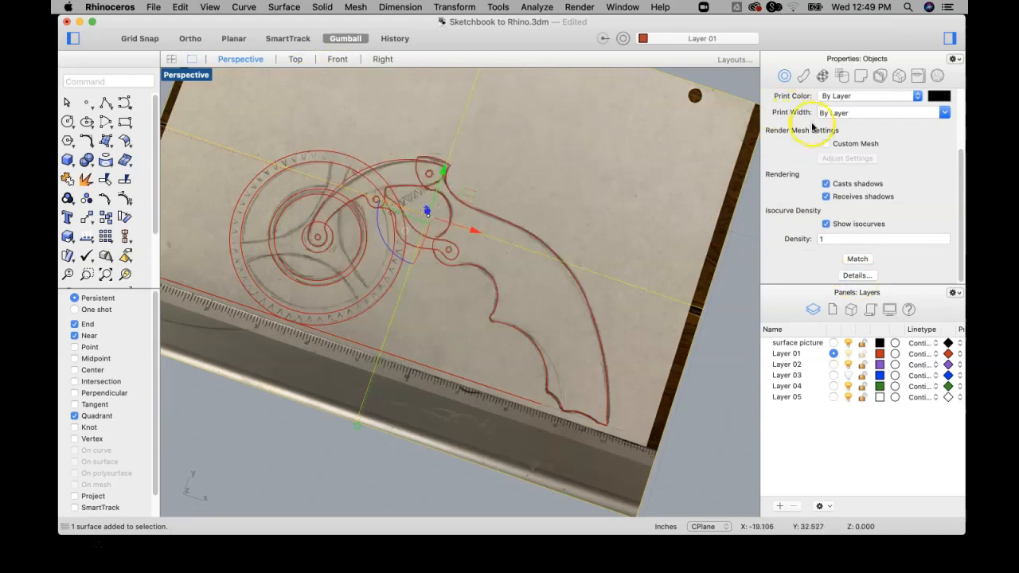
Step: Examine the picture surface's object properties, from its name and layer down to the rendering and isocurve settings
right_click(874, 145)
click(946, 151)
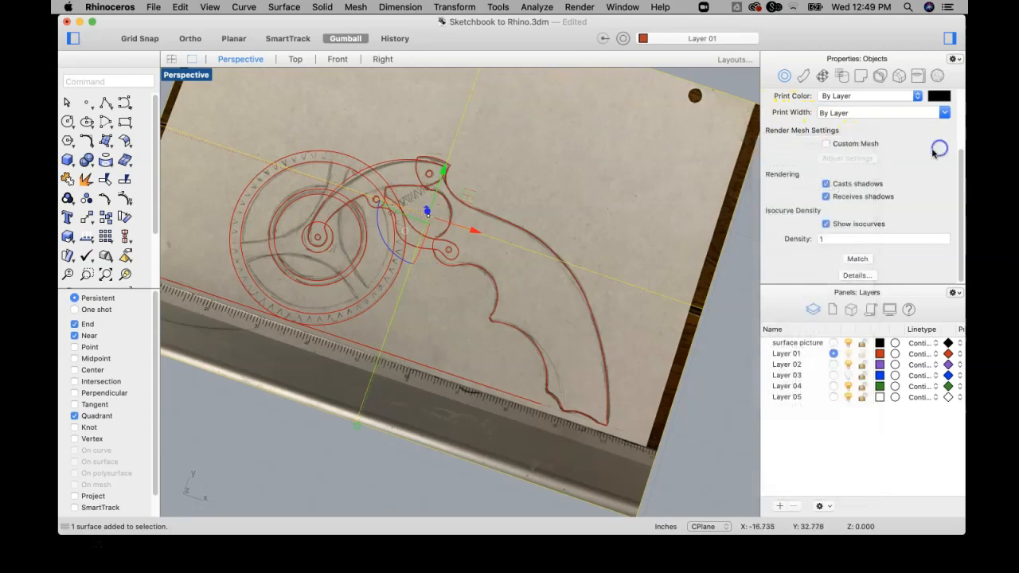
scroll(828, 153, up, 5)
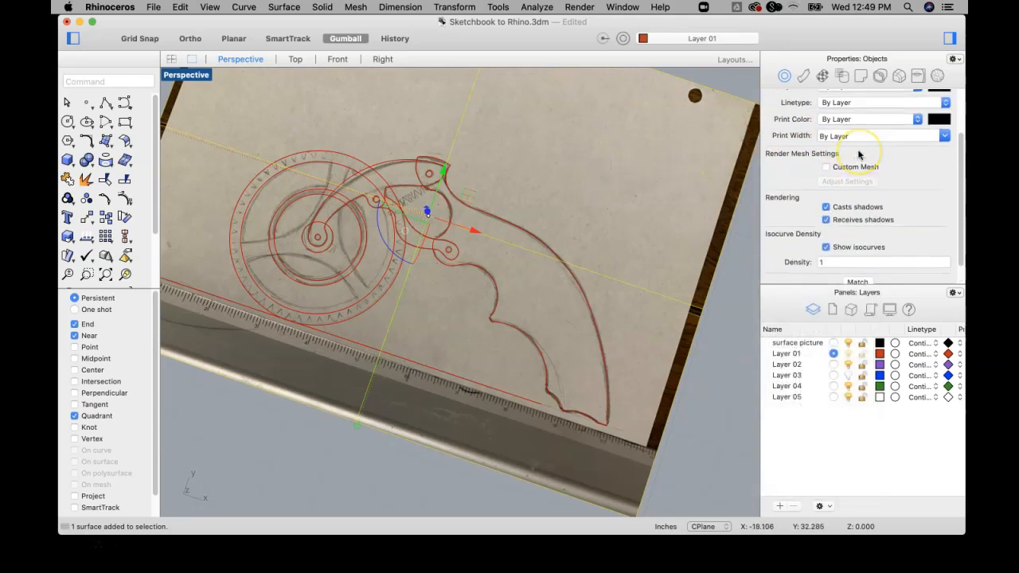
scroll(858, 154, up, 2)
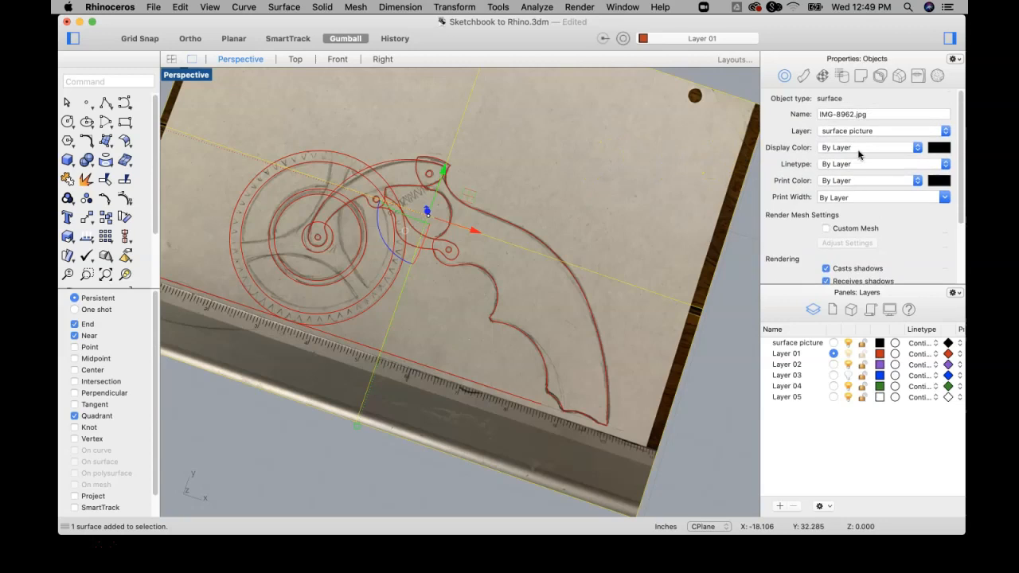
scroll(853, 173, down, 3)
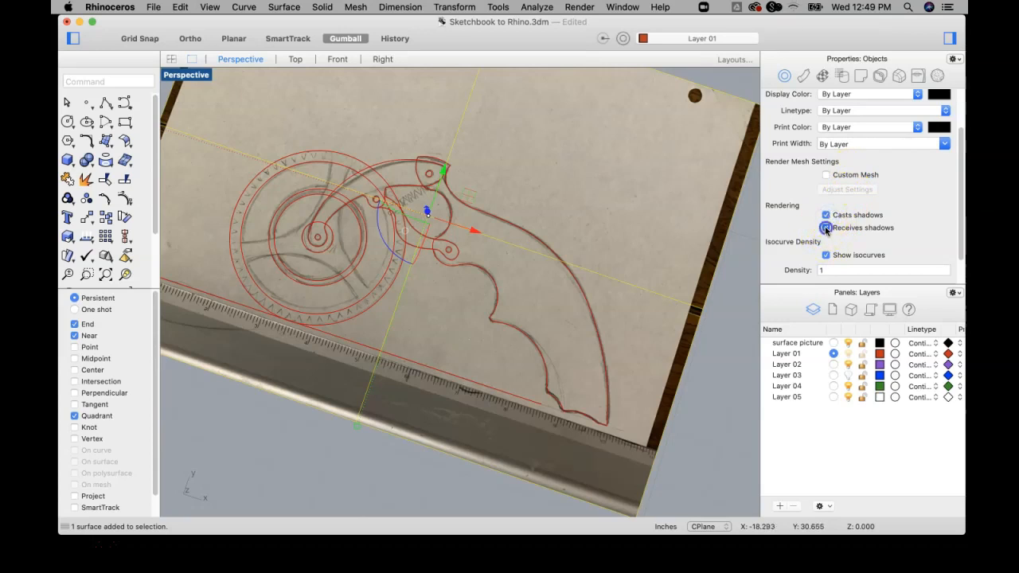
right_click(861, 244)
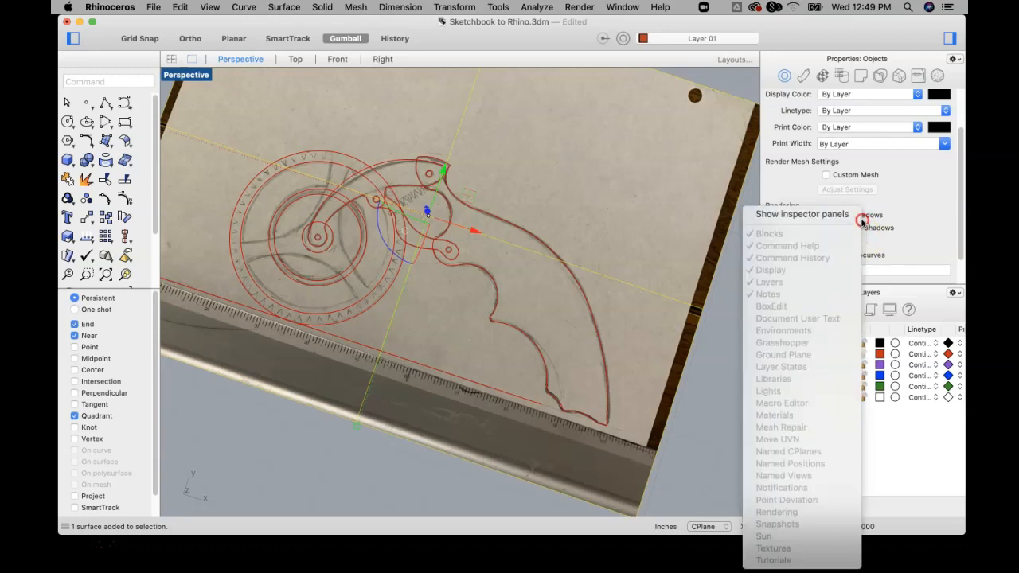
click(903, 215)
scroll(892, 220, up, 1)
scroll(892, 220, down, 2)
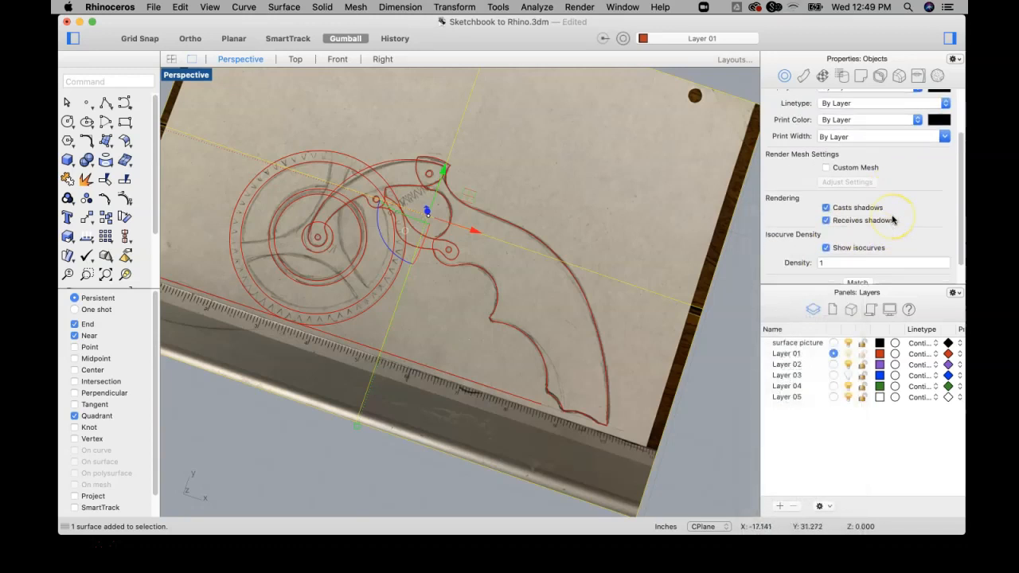
Step: Try another isocurve density on the picture surface, restore the density to 1, and deselect the surface
click(817, 240)
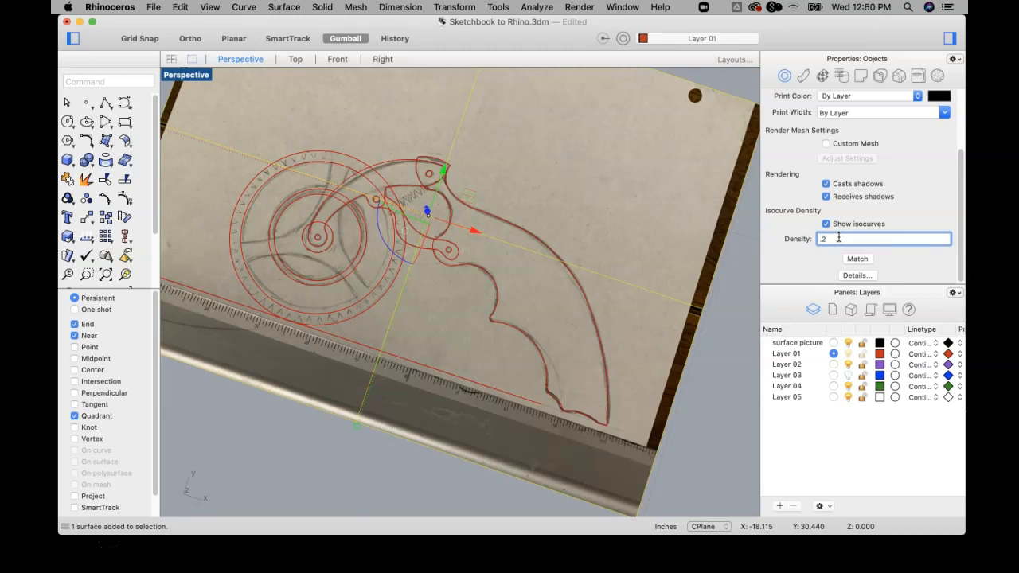
scroll(655, 272, down, 6)
right_drag(656, 241, 657, 209)
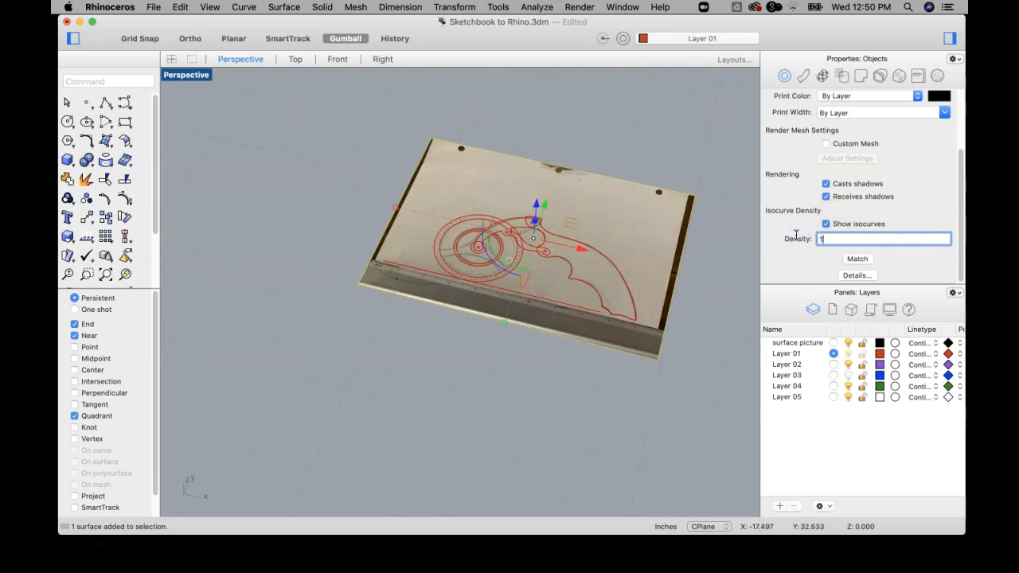
click(673, 171)
right_drag(639, 139, 655, 221)
scroll(890, 155, up, 4)
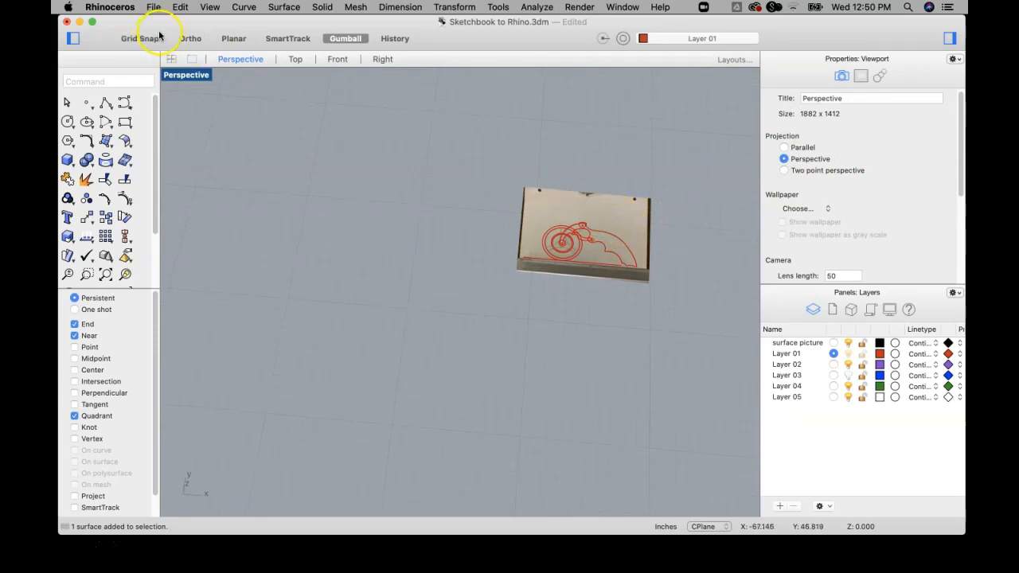
Step: Save the Sketchbook to Rhino.3dm file and view the picture with its traced curves up close
key(super+s)
click(263, 38)
scroll(586, 223, up, 10)
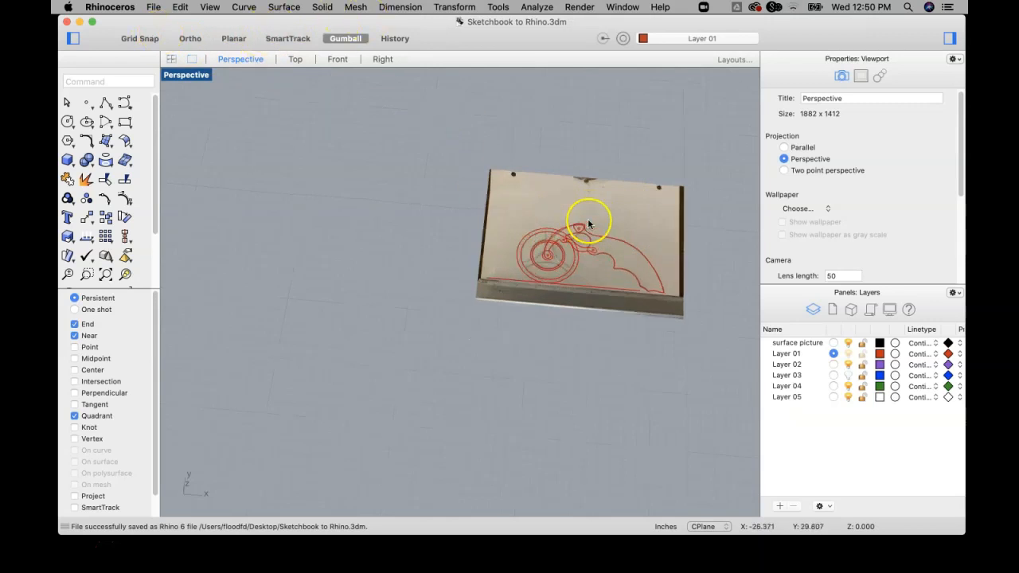
mouse_move(557, 223)
shift+right_down()
mouse_move(448, 212)
mouse_move(562, 230)
mouse_move(409, 218)
mouse_move(486, 260)
shift+right_up()
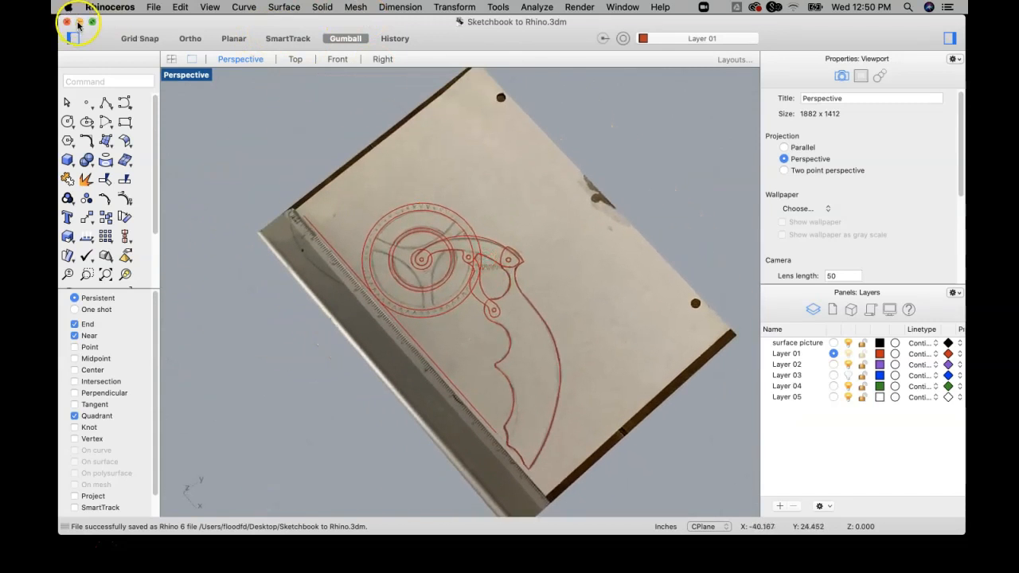
Step: Minimise the model window, create a new folder on the desktop, and move IMG-8962.jpg into it
click(79, 22)
click(932, 344)
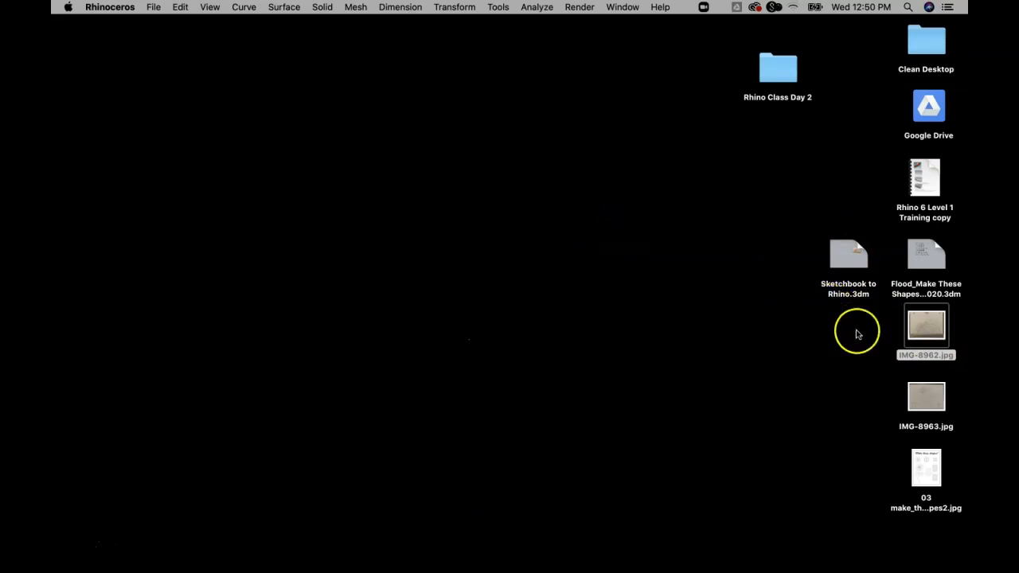
right_click(608, 253)
click(636, 256)
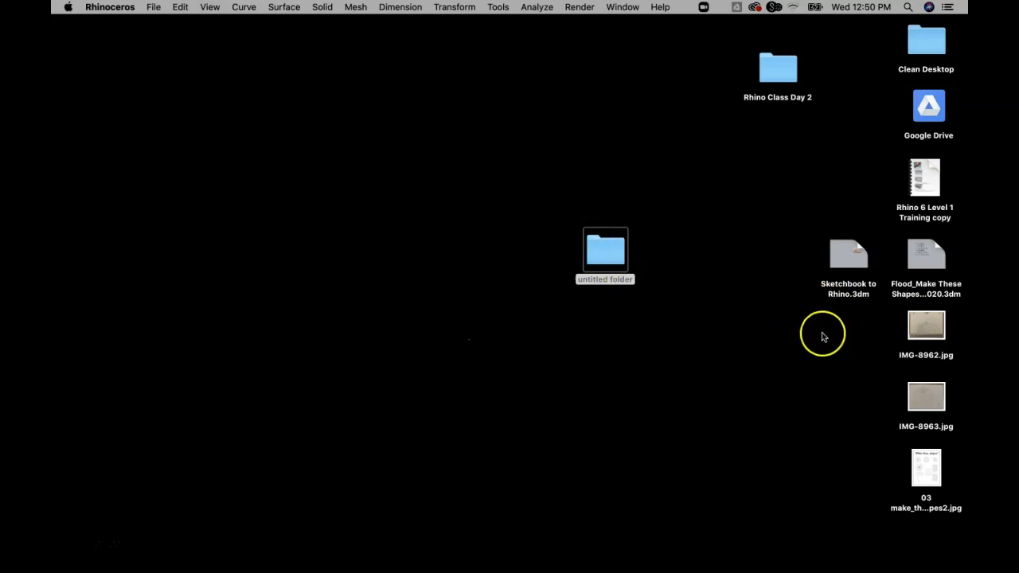
click(915, 325)
drag(923, 325, 602, 255)
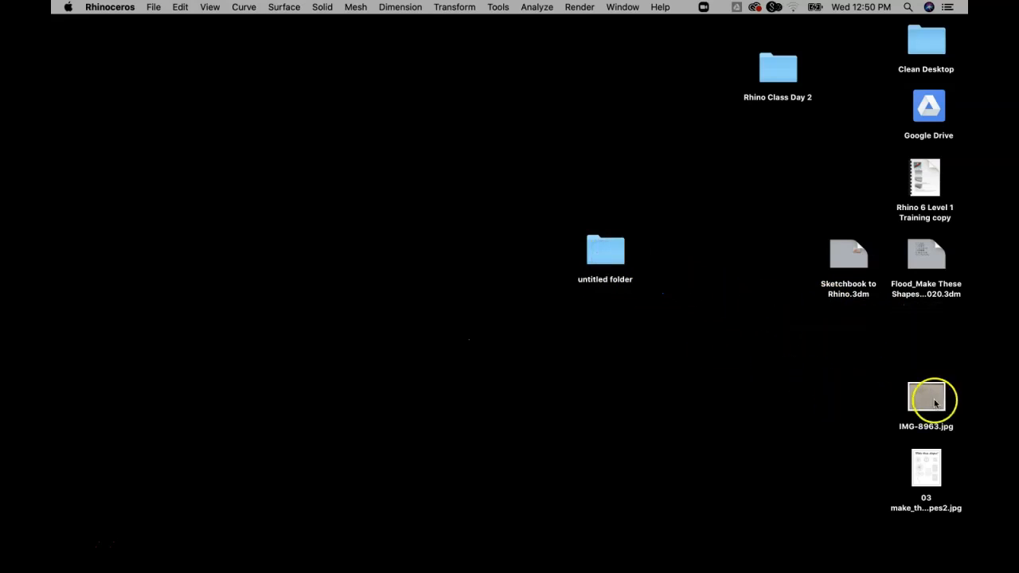
Step: Restore the minimised model window, check the reference picture in the Perspective view, and close the file
mouse_move(680, 557)
click(858, 552)
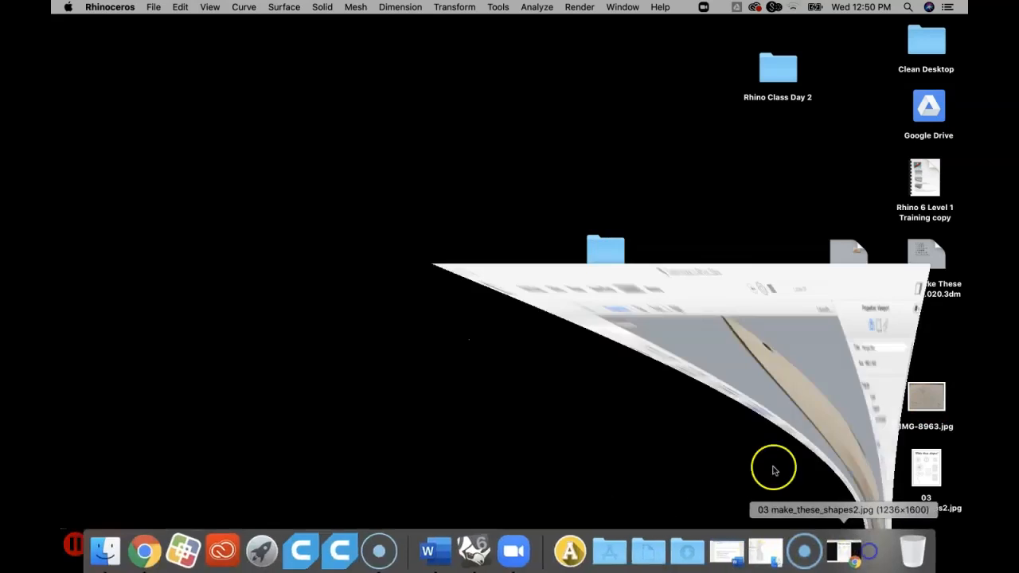
right_drag(525, 245, 547, 253)
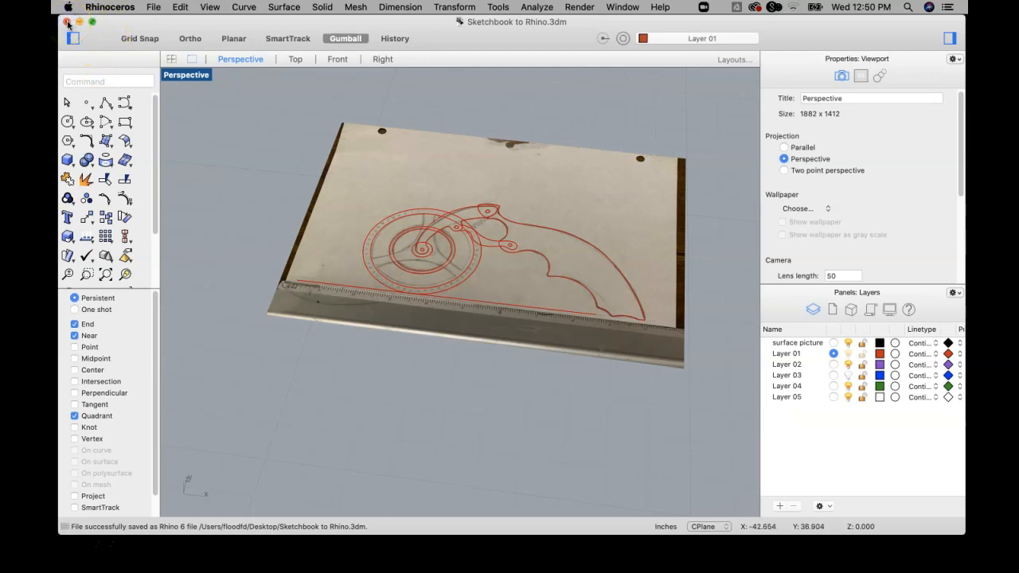
click(67, 22)
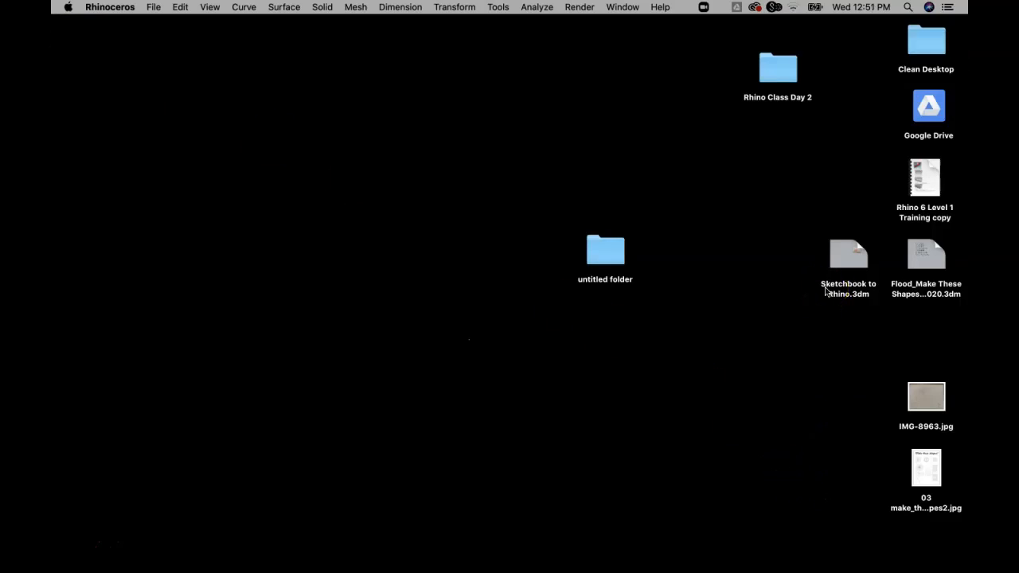
Step: Reopen Sketchbook to Rhino.3dm from the desktop, inspect whether the reference picture still displays, and close the file again
double_click(845, 260)
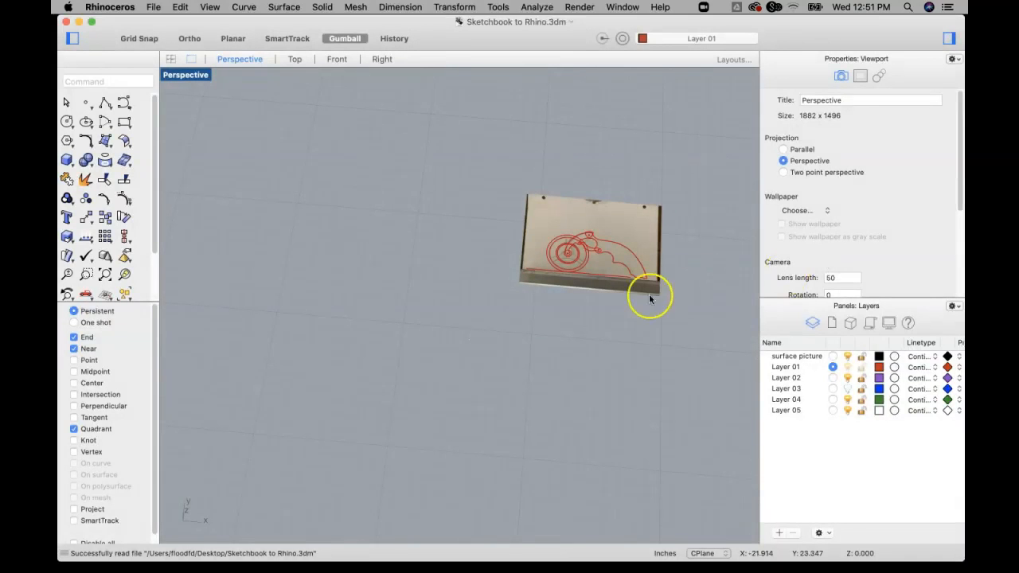
right_drag(622, 313, 646, 315)
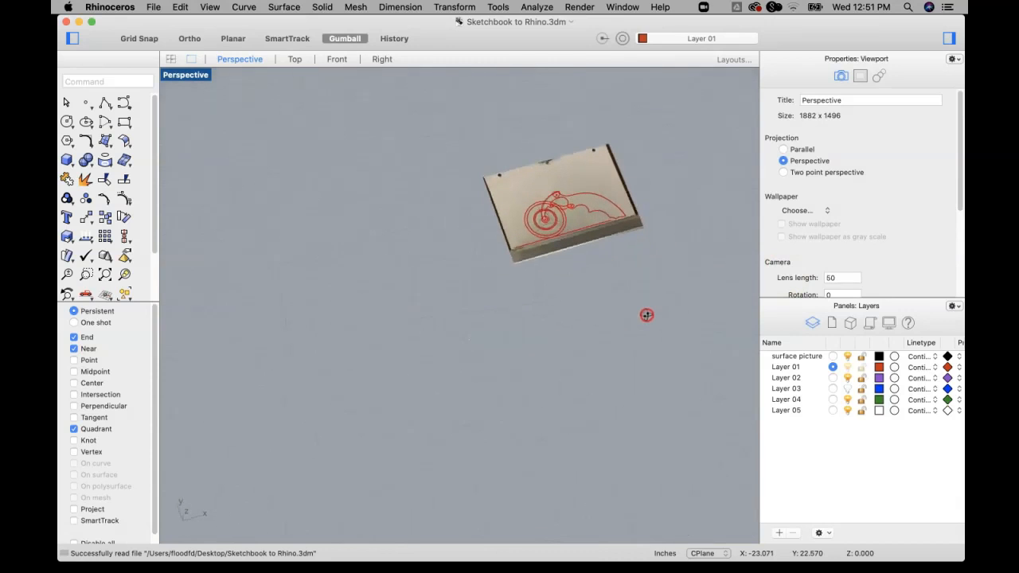
scroll(595, 208, up, 5)
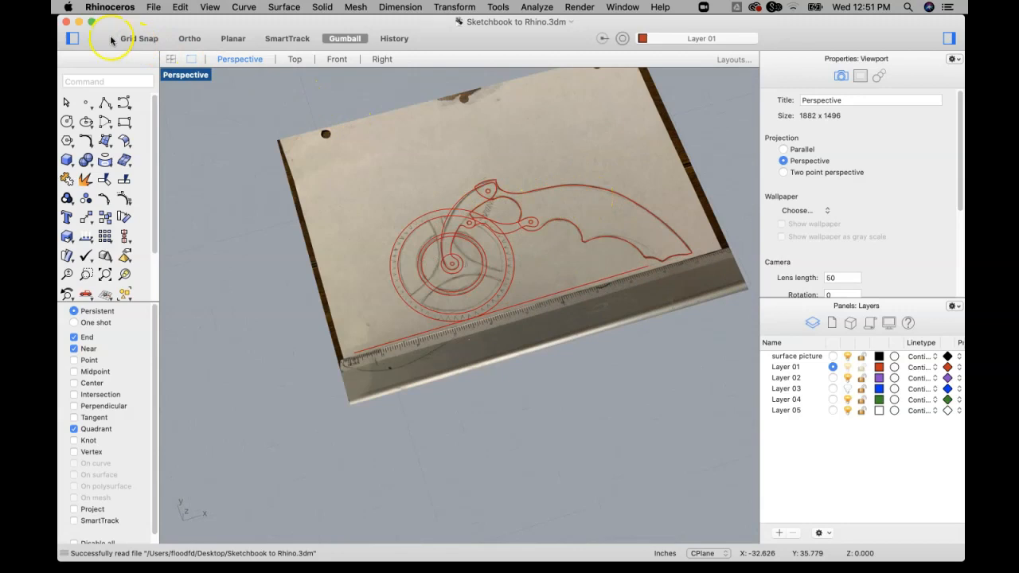
click(67, 21)
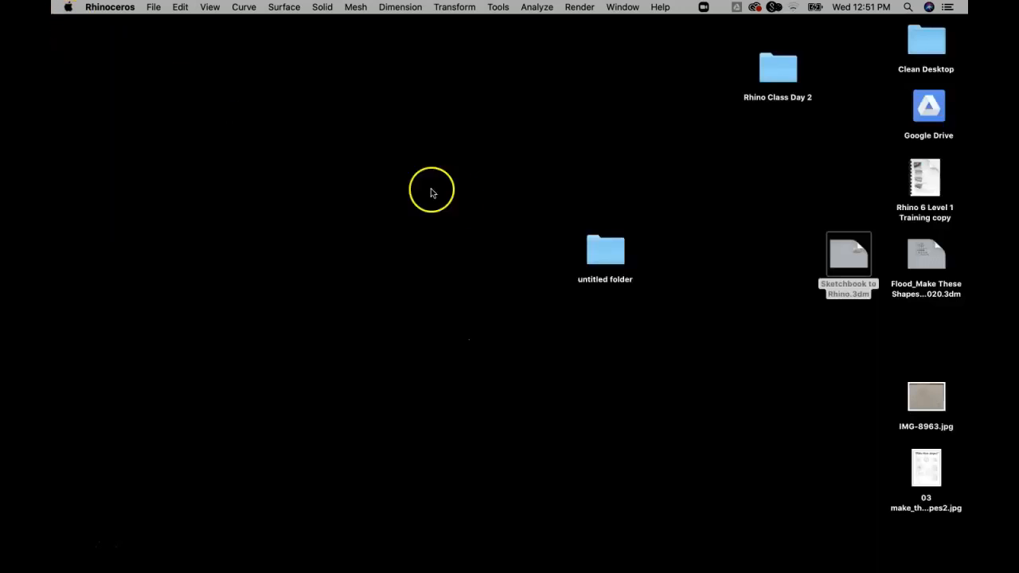
Step: Open the untitled folder on the desktop and move IMG-8962.jpg from it to the Trash
double_click(602, 251)
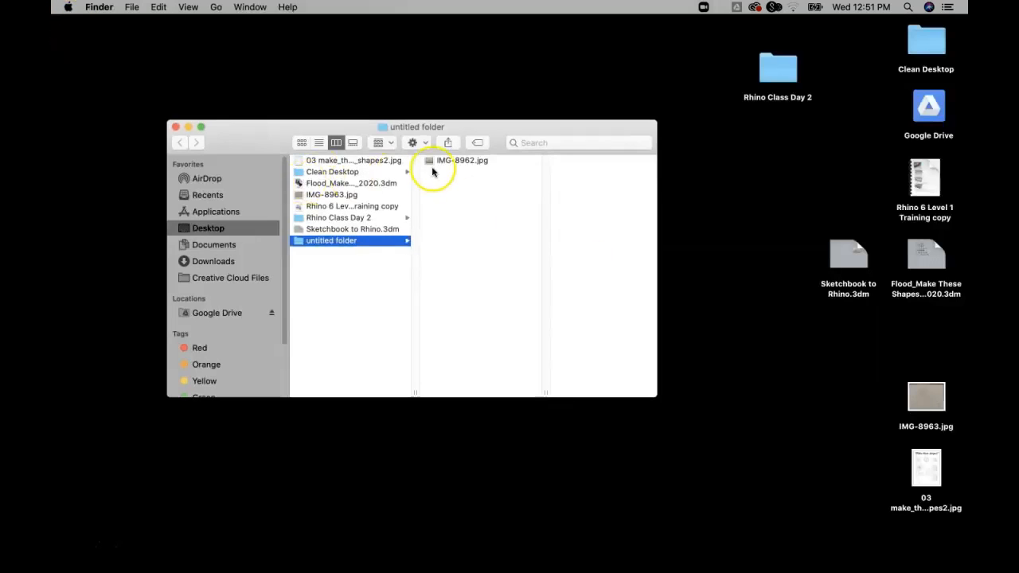
drag(443, 160, 898, 554)
click(726, 215)
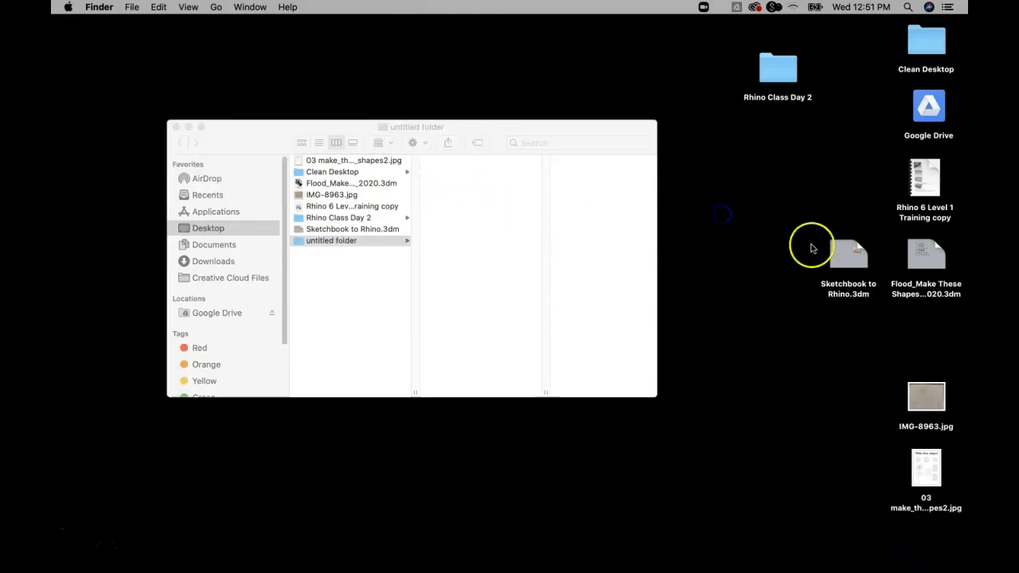
Step: Open Sketchbook to Rhino.3dm with its source image in the Trash, inspect the picture surface, and close the file
double_click(848, 253)
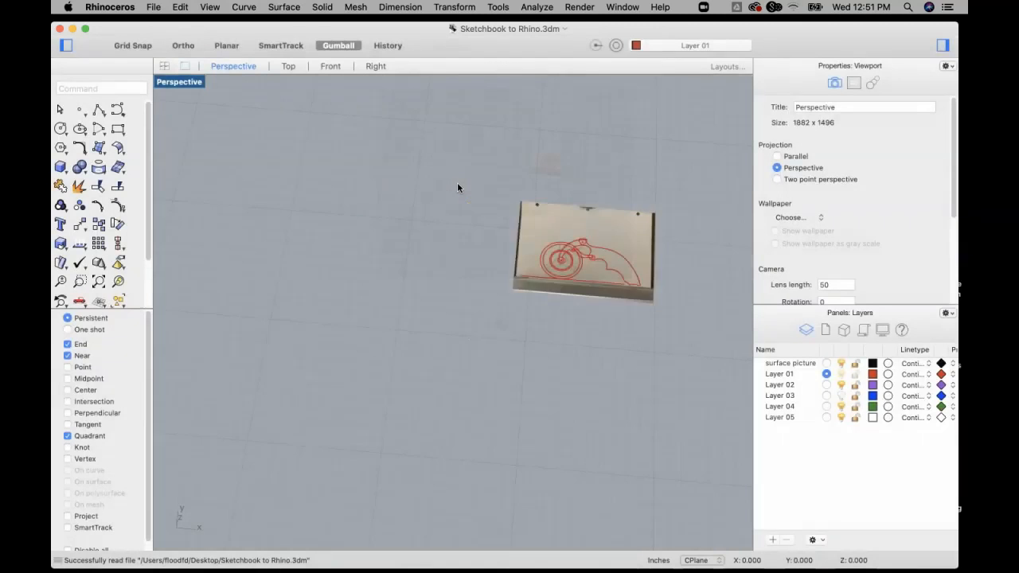
scroll(630, 248, up, 5)
right_drag(616, 282, 563, 224)
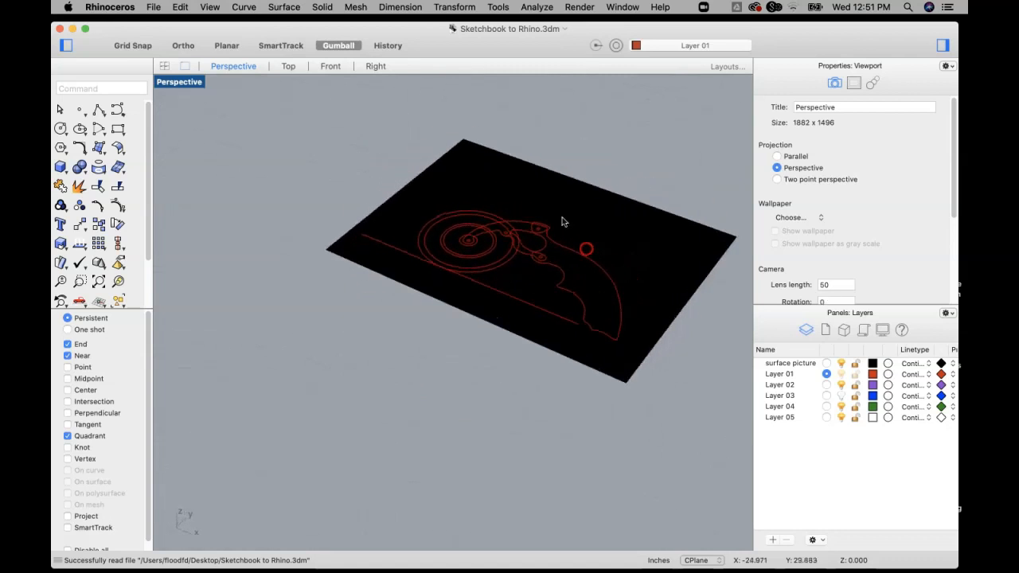
click(60, 30)
click(60, 28)
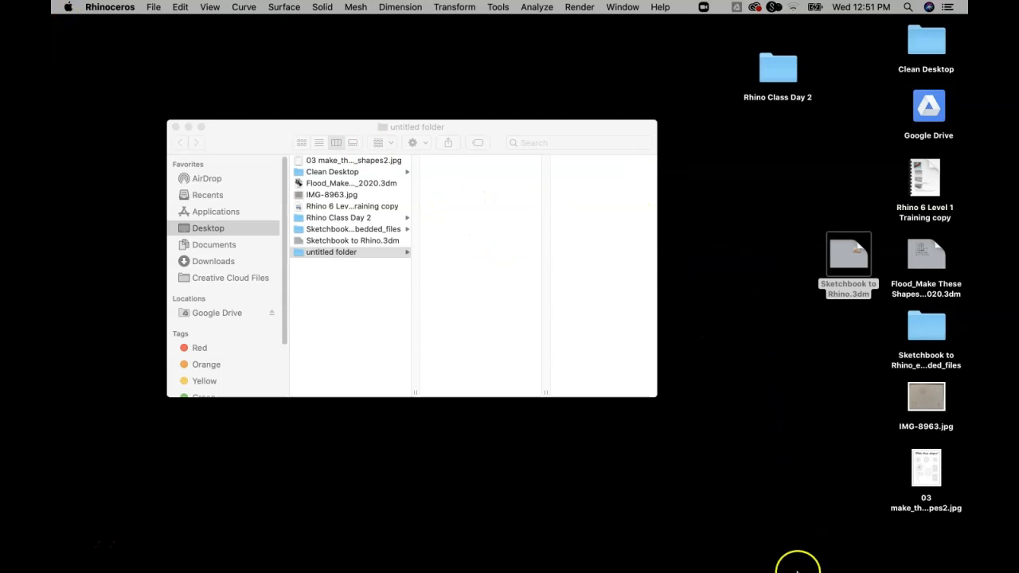
Step: Create a second new folder on the desktop and move IMG-8962.jpg from the Trash and Sketchbook to Rhino.3dm into it
right_click(701, 373)
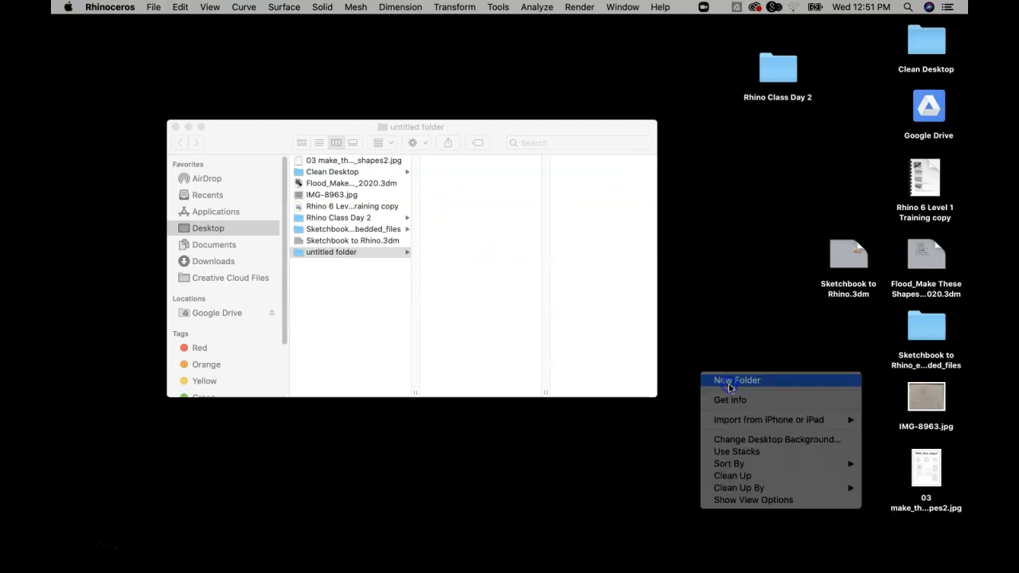
click(728, 382)
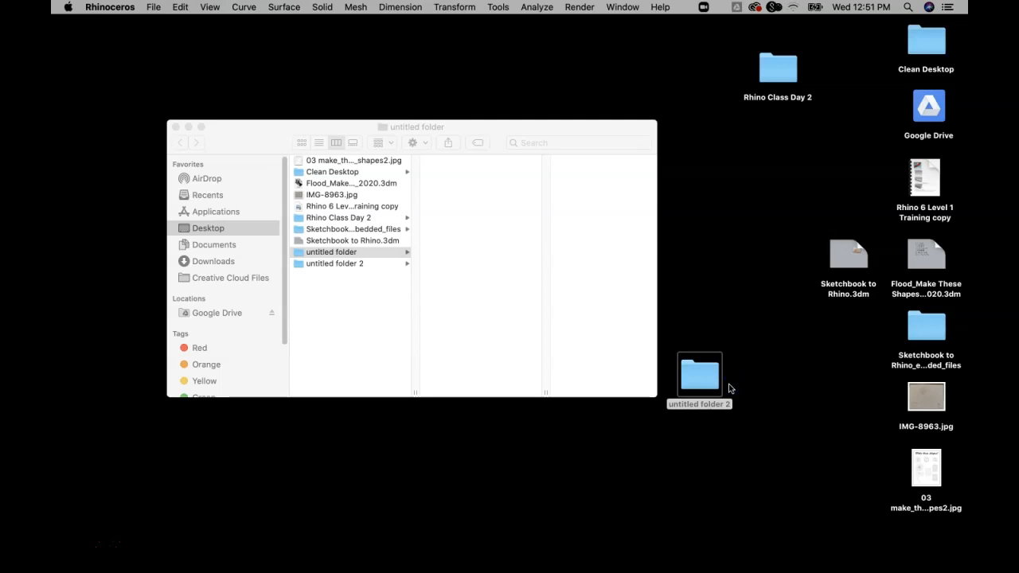
drag(564, 131, 480, 140)
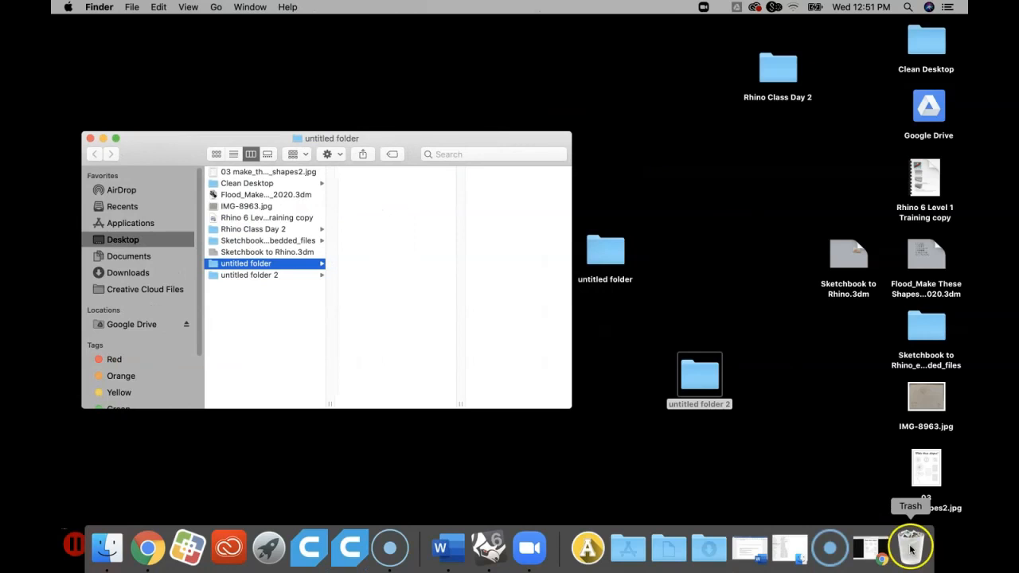
click(910, 549)
drag(257, 202, 694, 368)
mouse_move(845, 260)
mouse_down()
mouse_move(751, 366)
mouse_move(704, 388)
mouse_up()
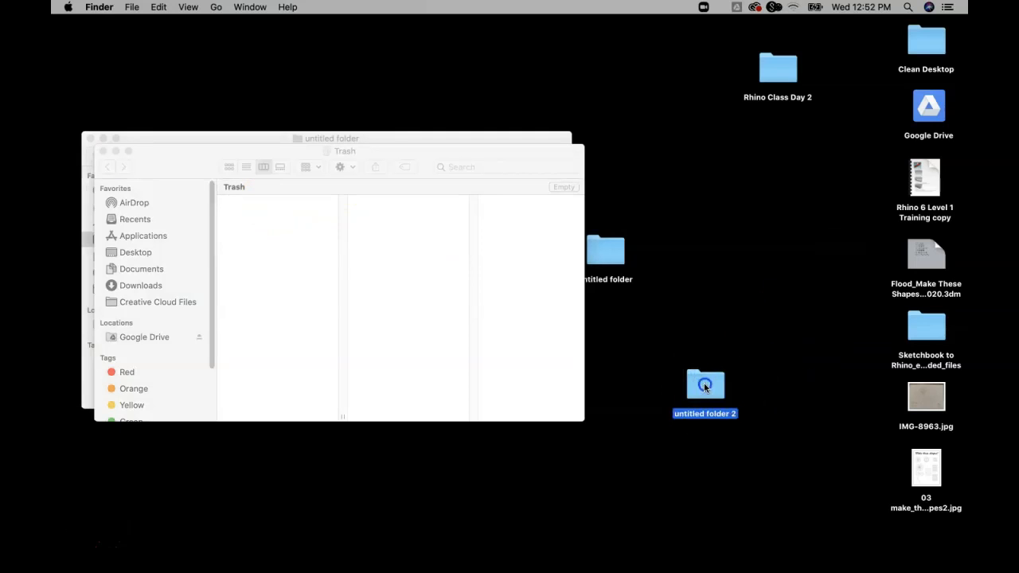
Step: Open Sketchbook to Rhino.3dm from untitled folder 2 and check the reference picture from several angles in the Perspective view
double_click(705, 387)
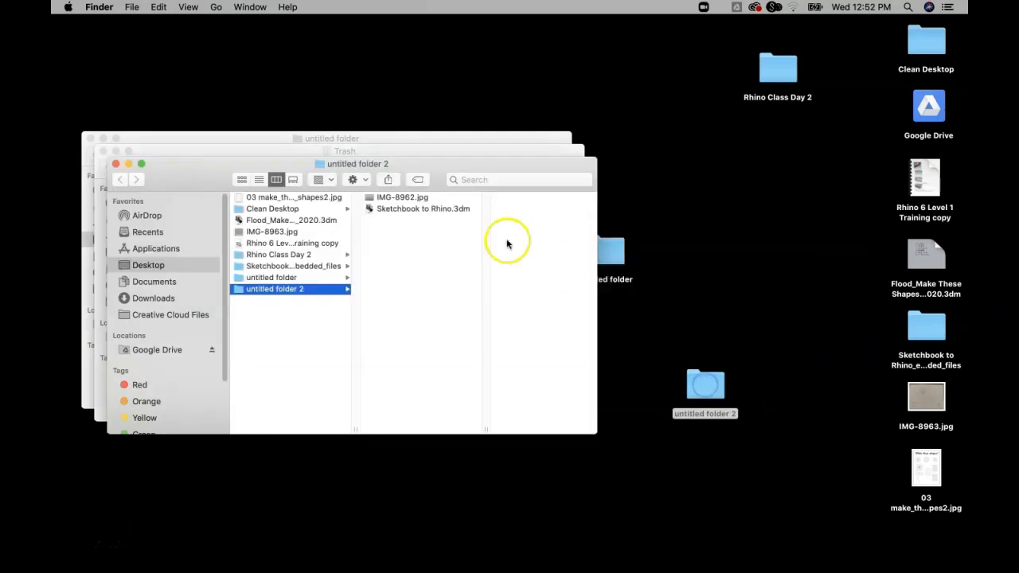
double_click(395, 209)
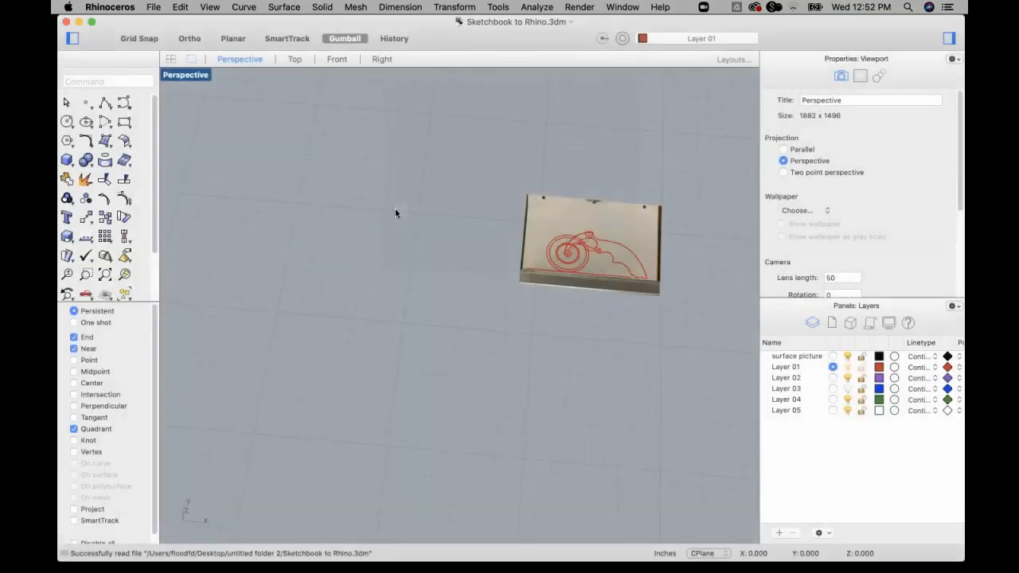
scroll(597, 211, up, 5)
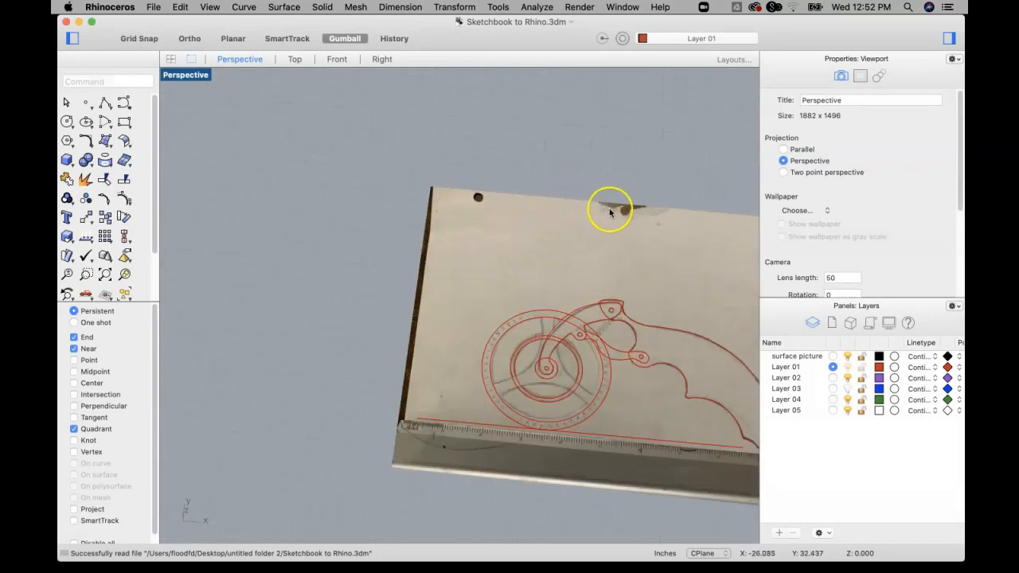
mouse_move(618, 282)
right_down()
mouse_move(446, 246)
mouse_move(473, 278)
mouse_move(480, 230)
right_up()
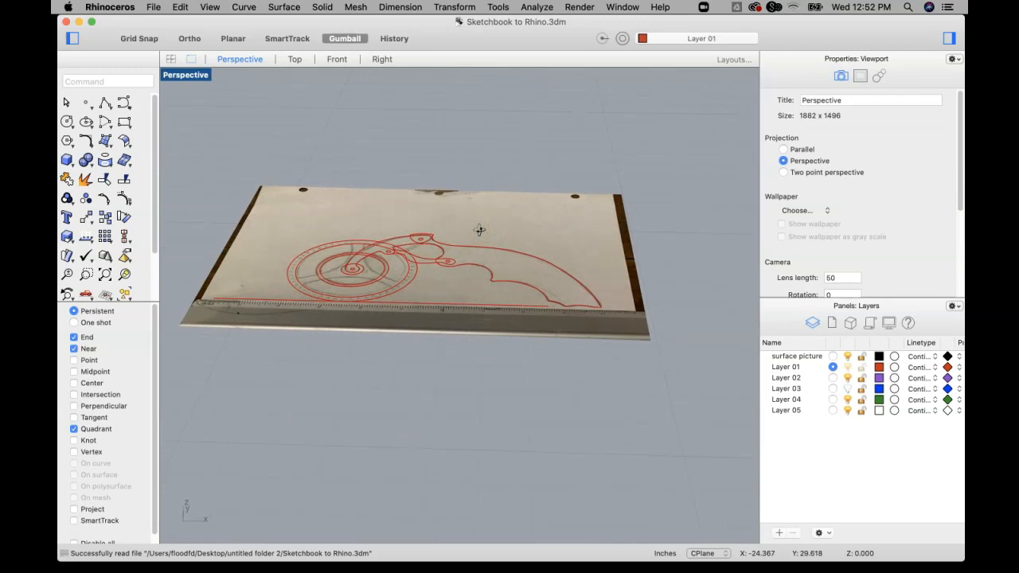
right_drag(554, 170, 546, 225)
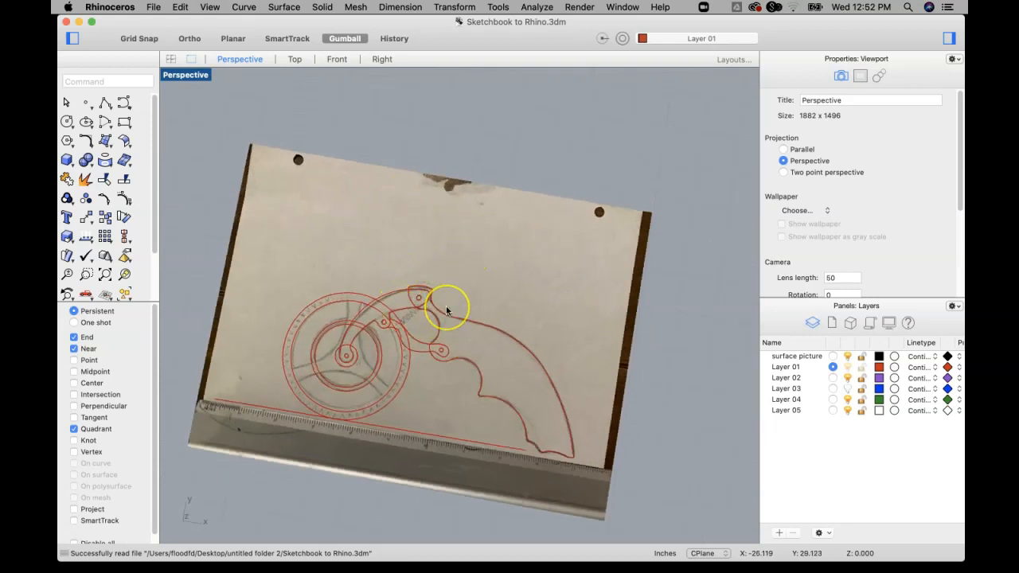